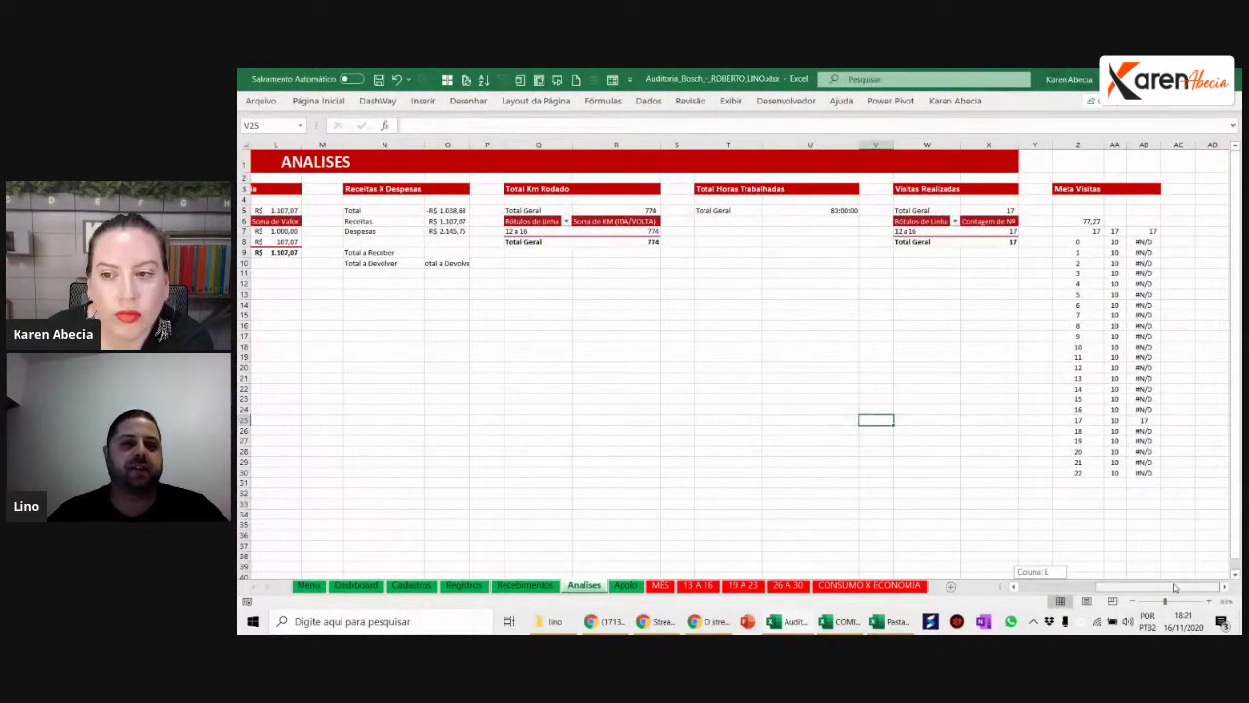
Step: Open the Dashboard sheet and inspect the data series behind the coloured line of the completed-visits chart
drag(1136, 587, 1074, 587)
click(356, 585)
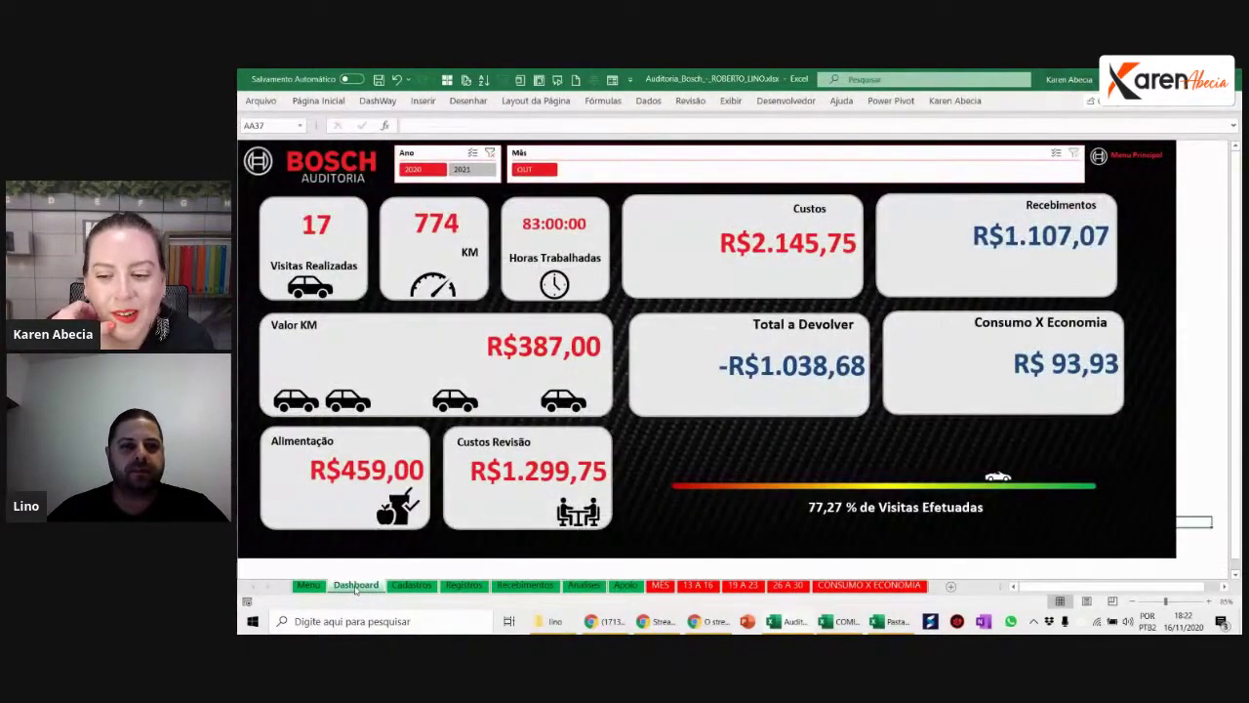
click(895, 436)
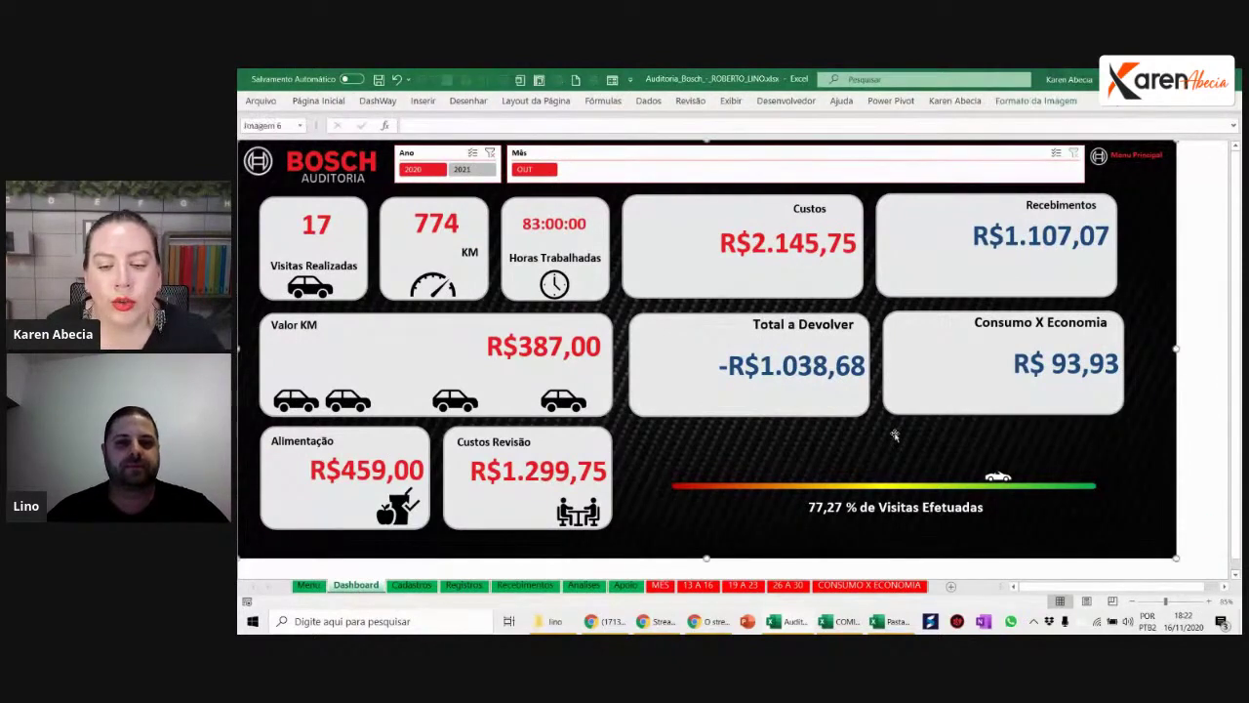
click(828, 485)
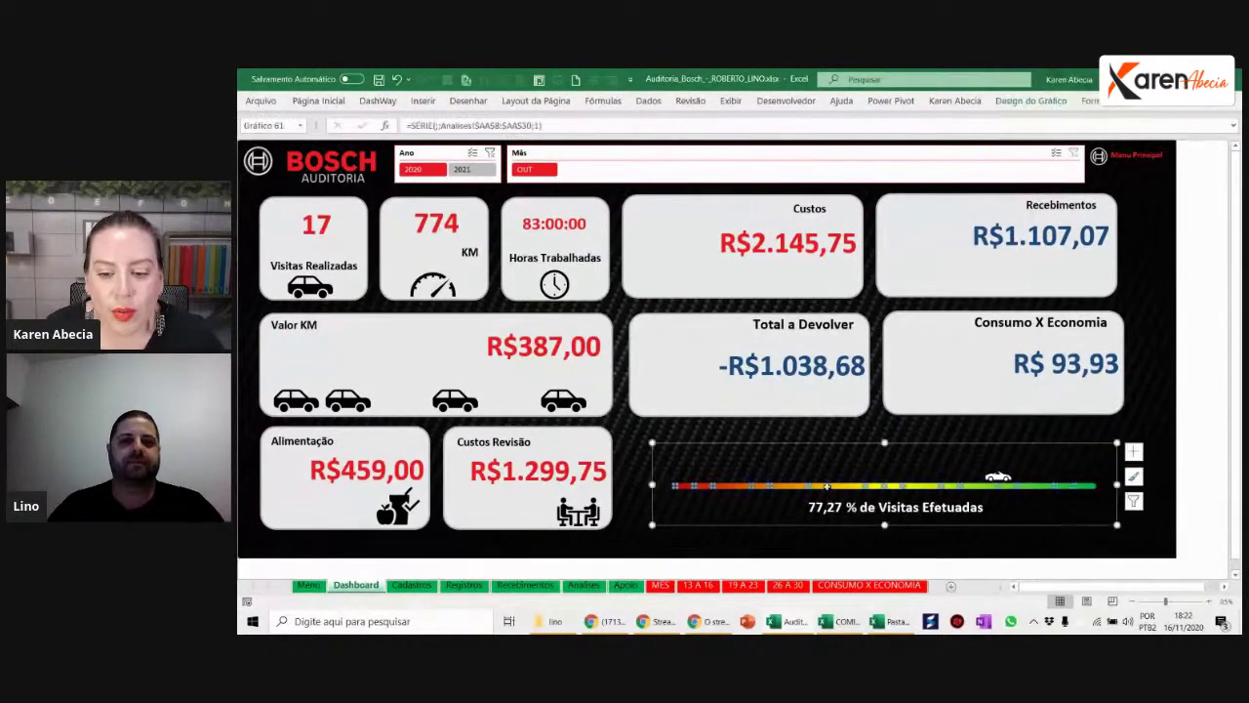
click(1192, 410)
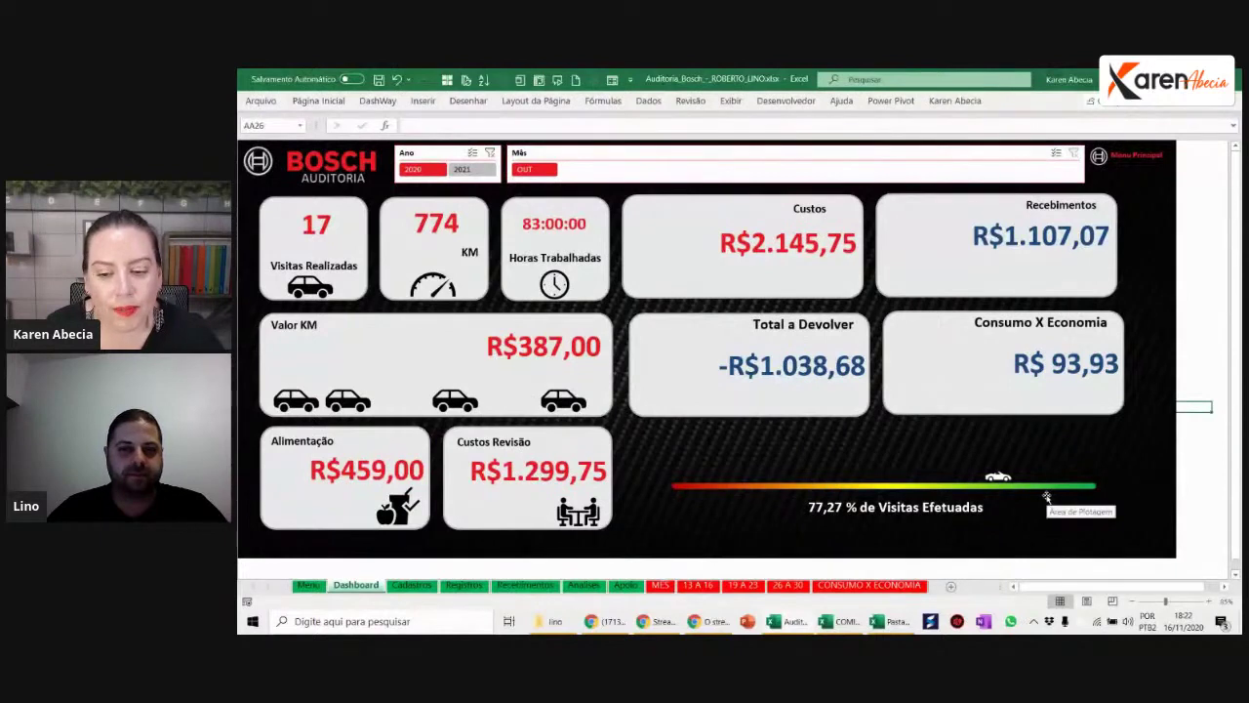
click(1199, 490)
click(1218, 419)
click(1203, 438)
click(1207, 417)
click(1215, 399)
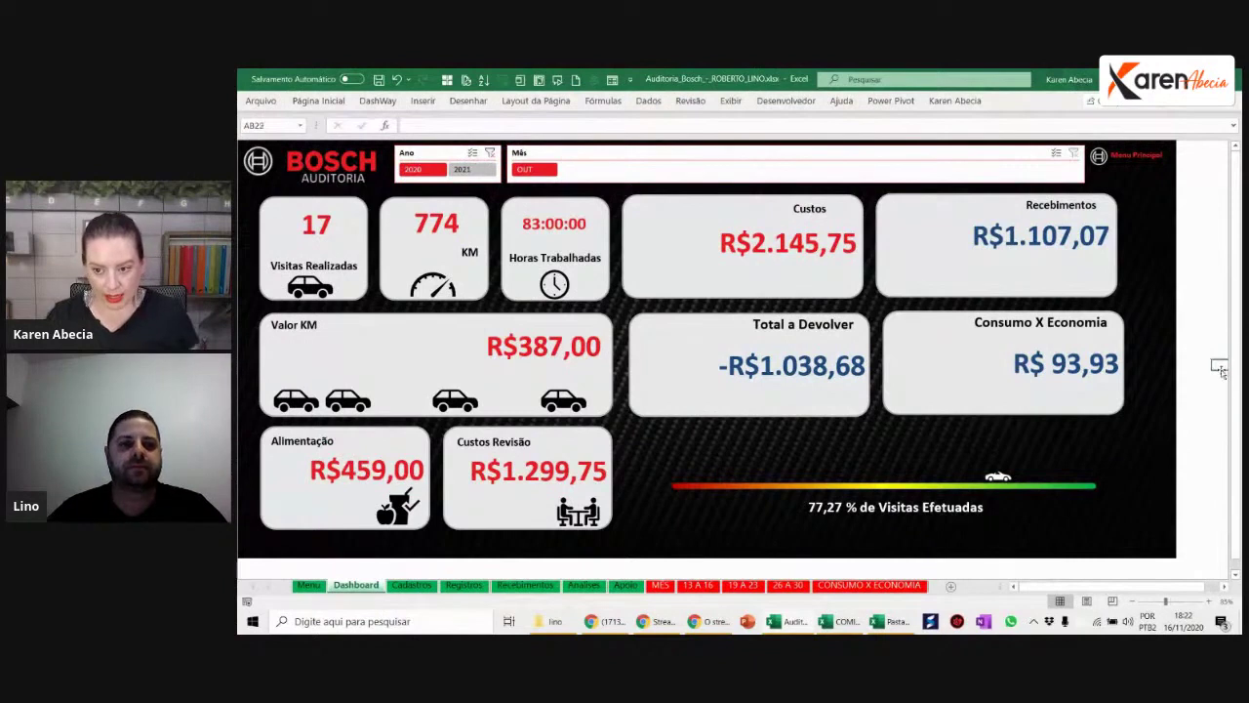
click(1208, 421)
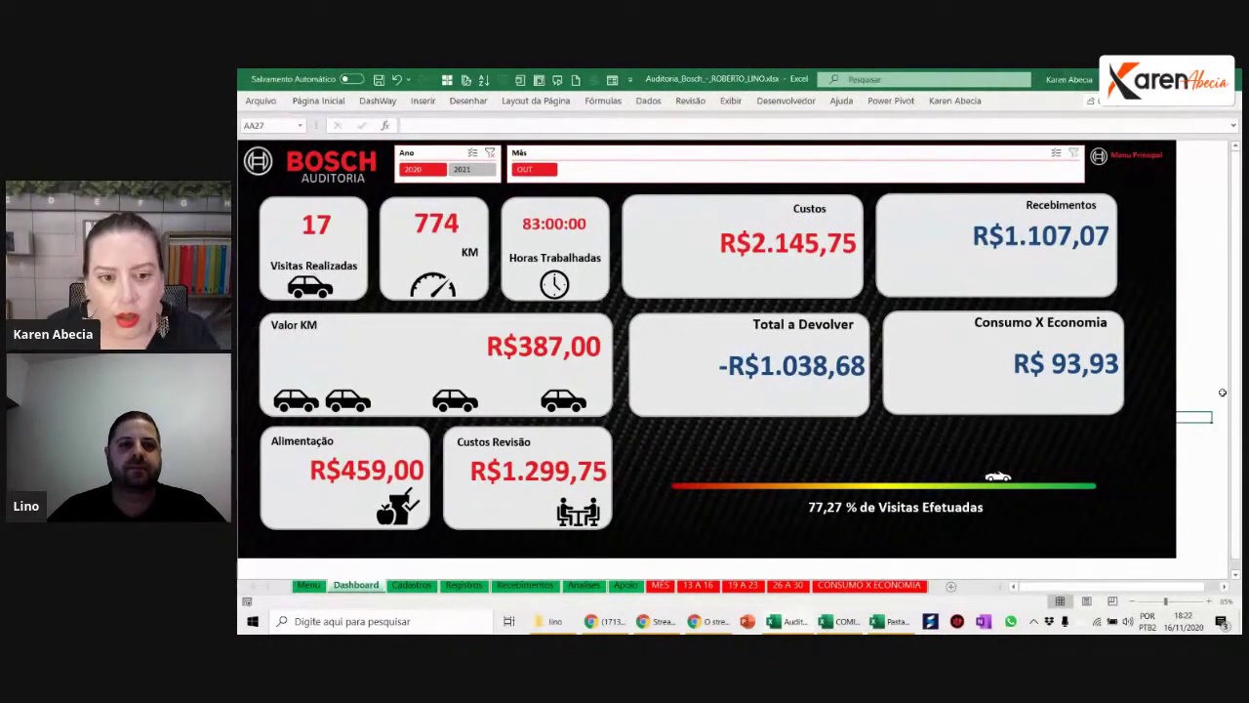
Step: Switch to the blank workbook Pasta1 and select cell B2 on its Planilha1 sheet
key(alt+Tab)
key(Tab)
key(Tab)
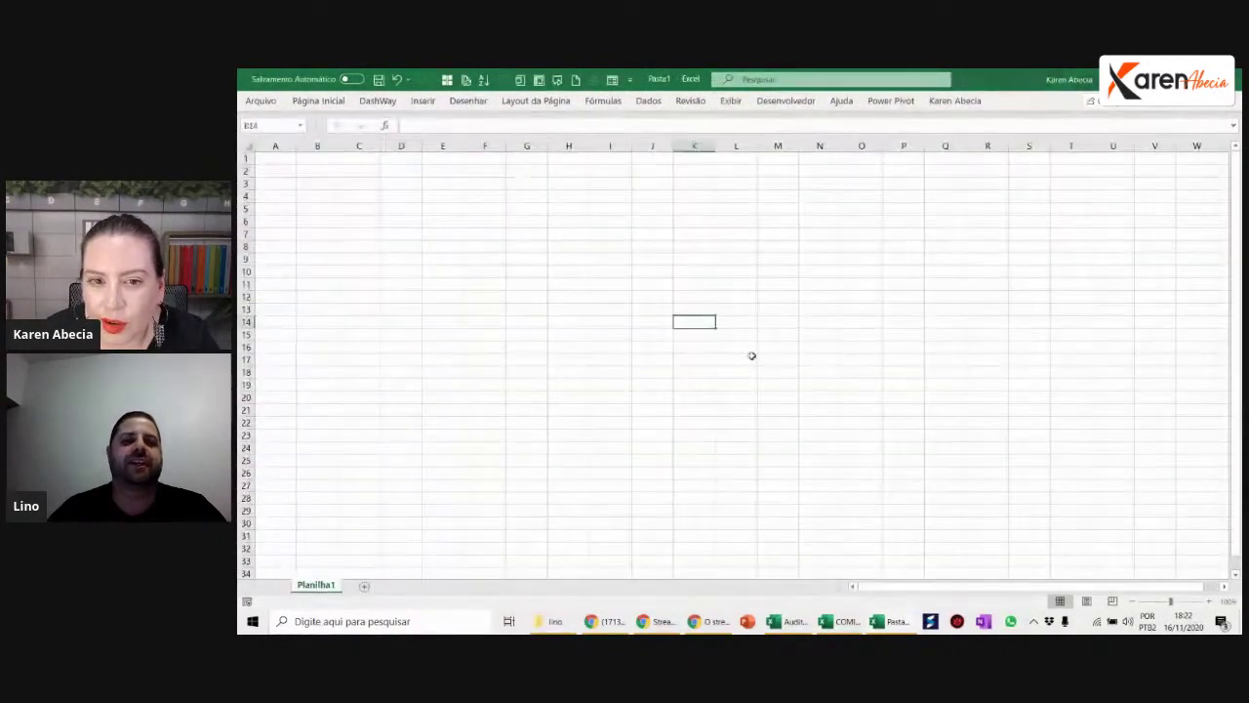
click(336, 172)
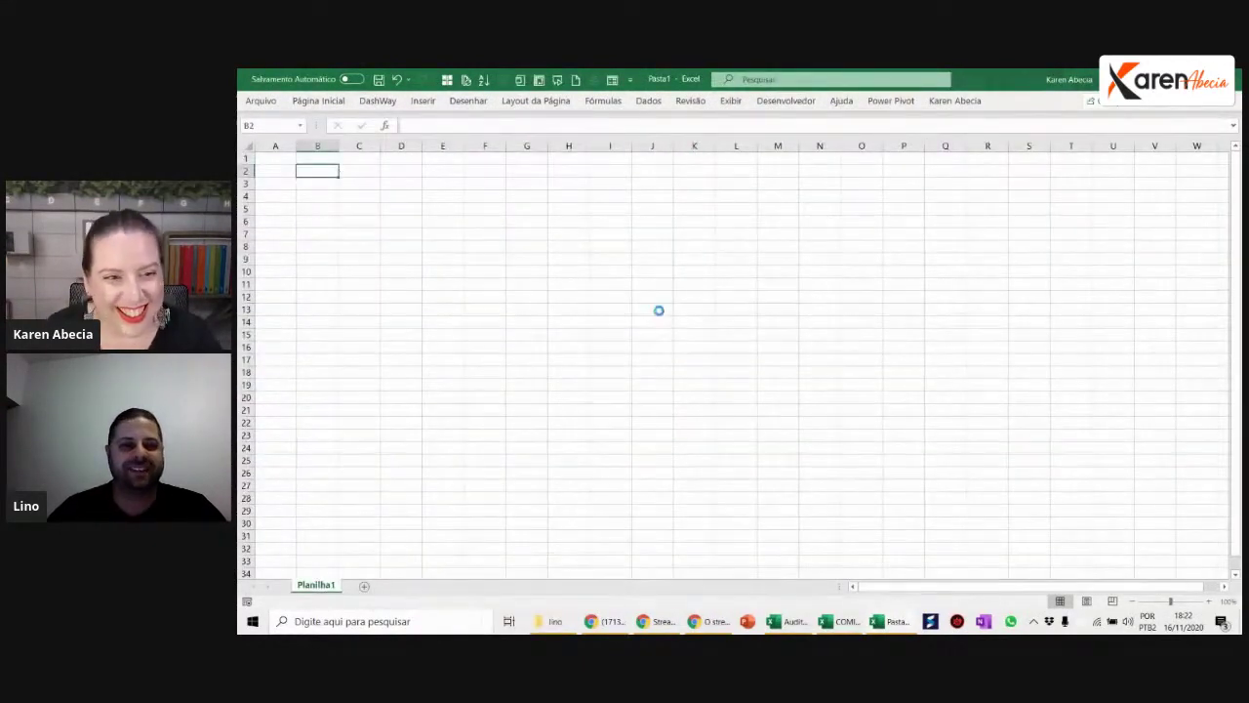
scroll(659, 310, up, 10)
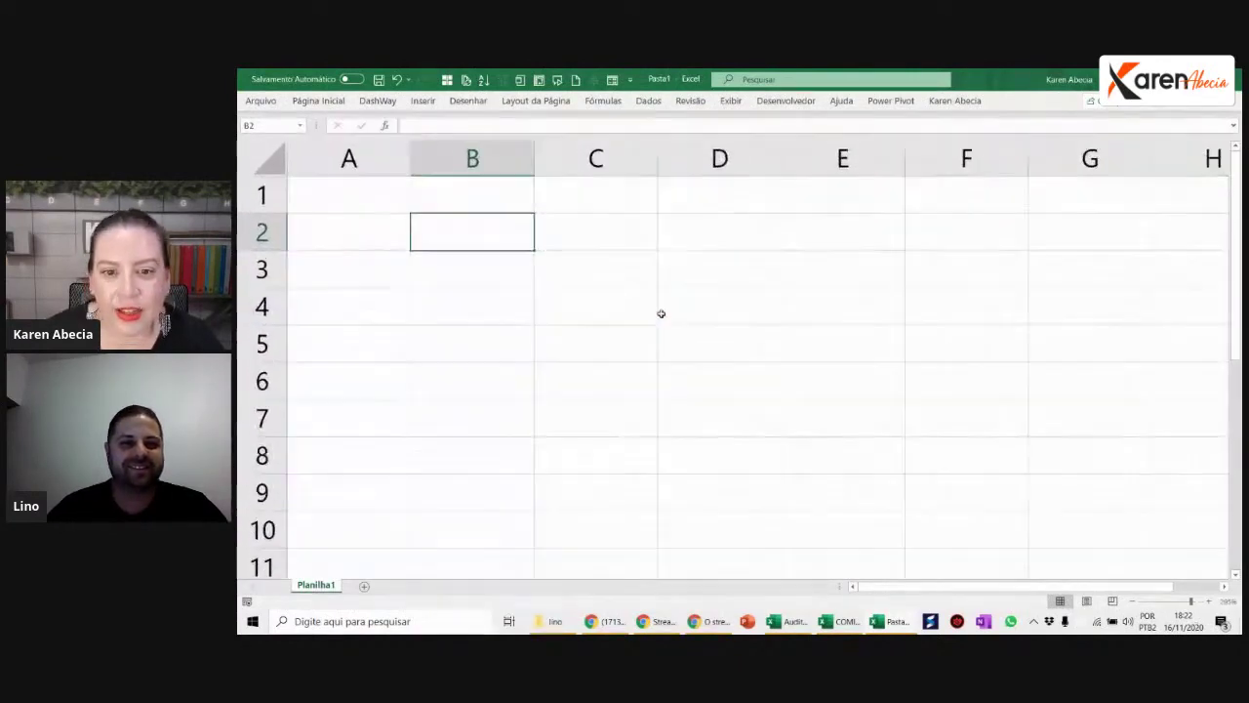
click(605, 267)
click(596, 234)
click(518, 232)
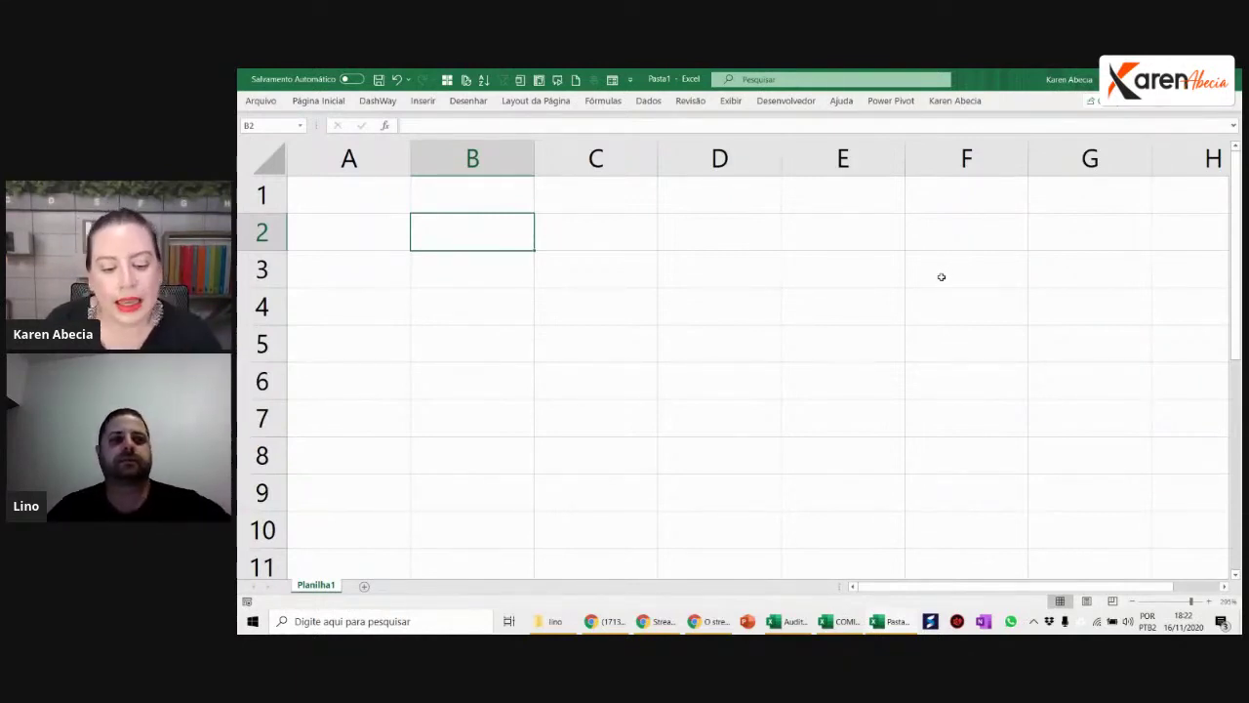
Step: Return to the audit workbook's dashboard and look at the completed-visits chart
key(Right)
key(Down)
key(Left)
key(Up)
key(alt+Tab)
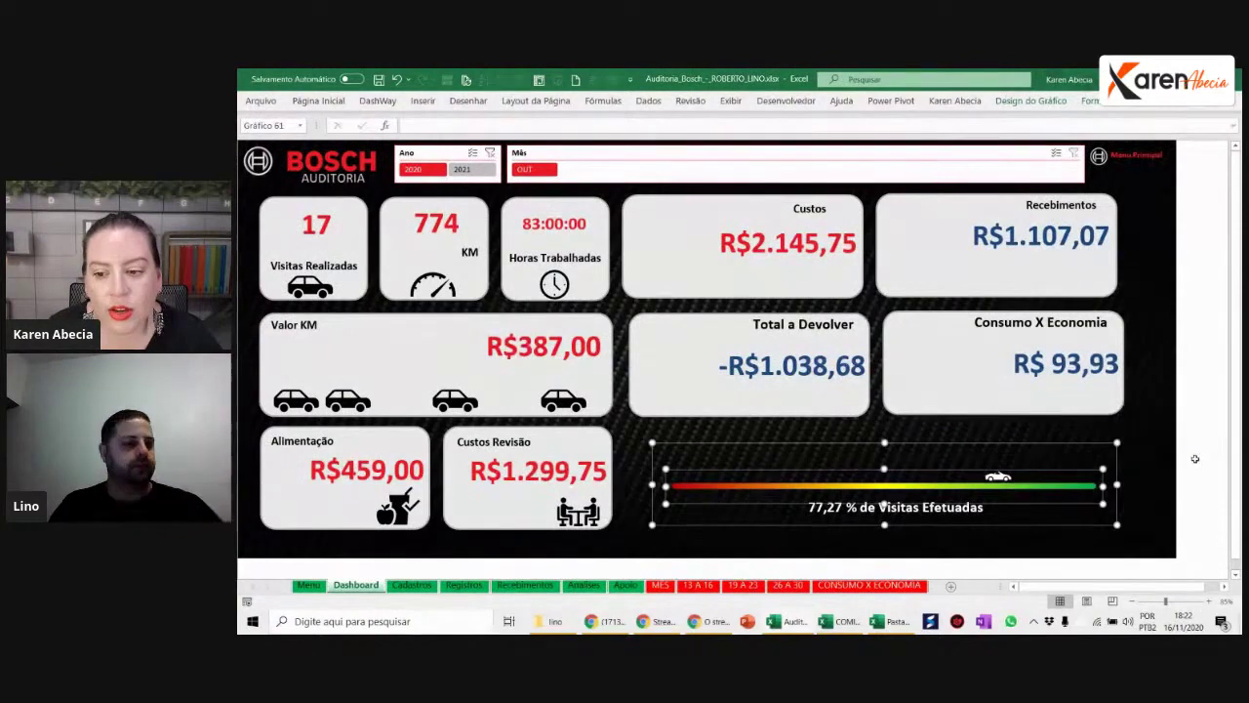
click(1195, 459)
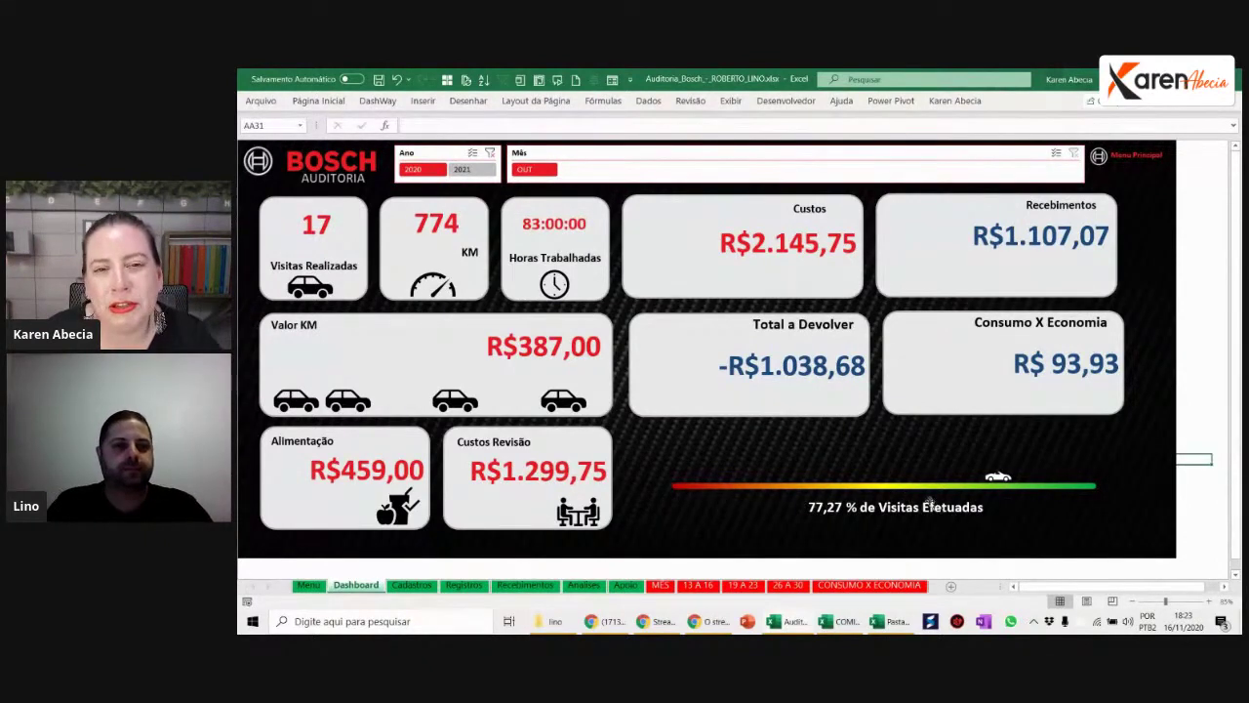
Step: Switch back to the blank workbook Pasta1 and enter the heading "linha" in cell B2
key(alt+Tab)
click(466, 376)
click(480, 272)
key(Up)
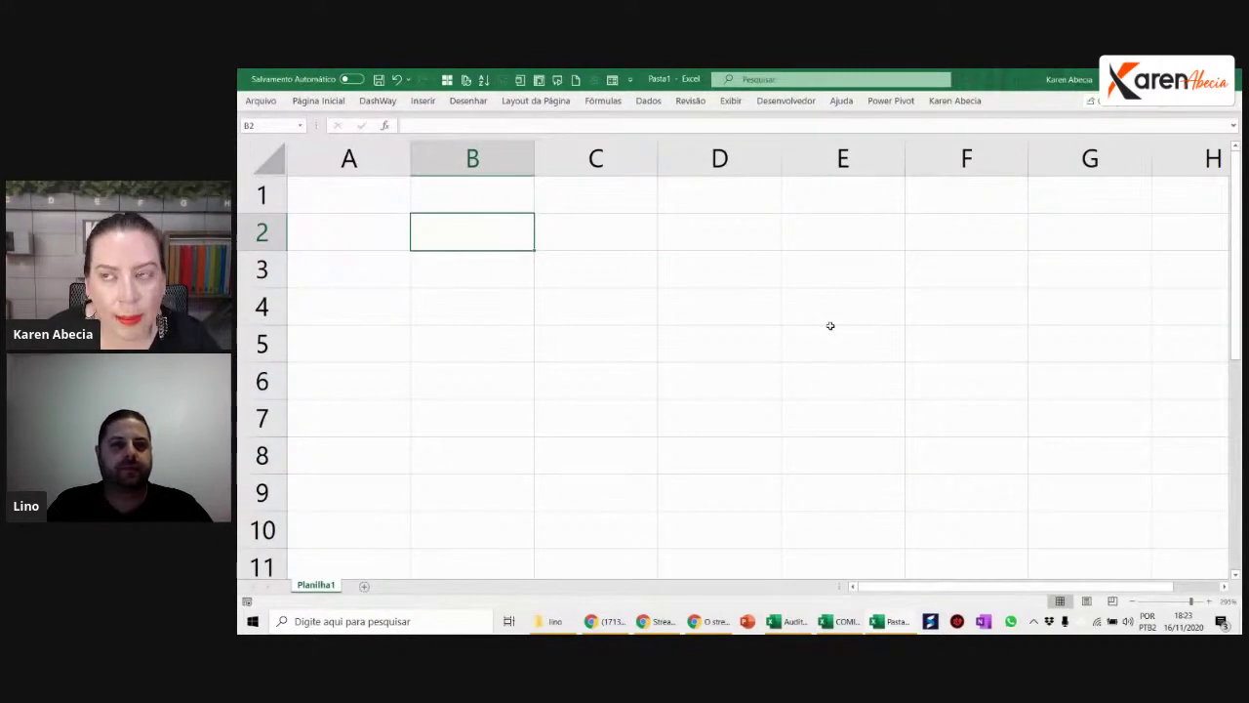
click(953, 438)
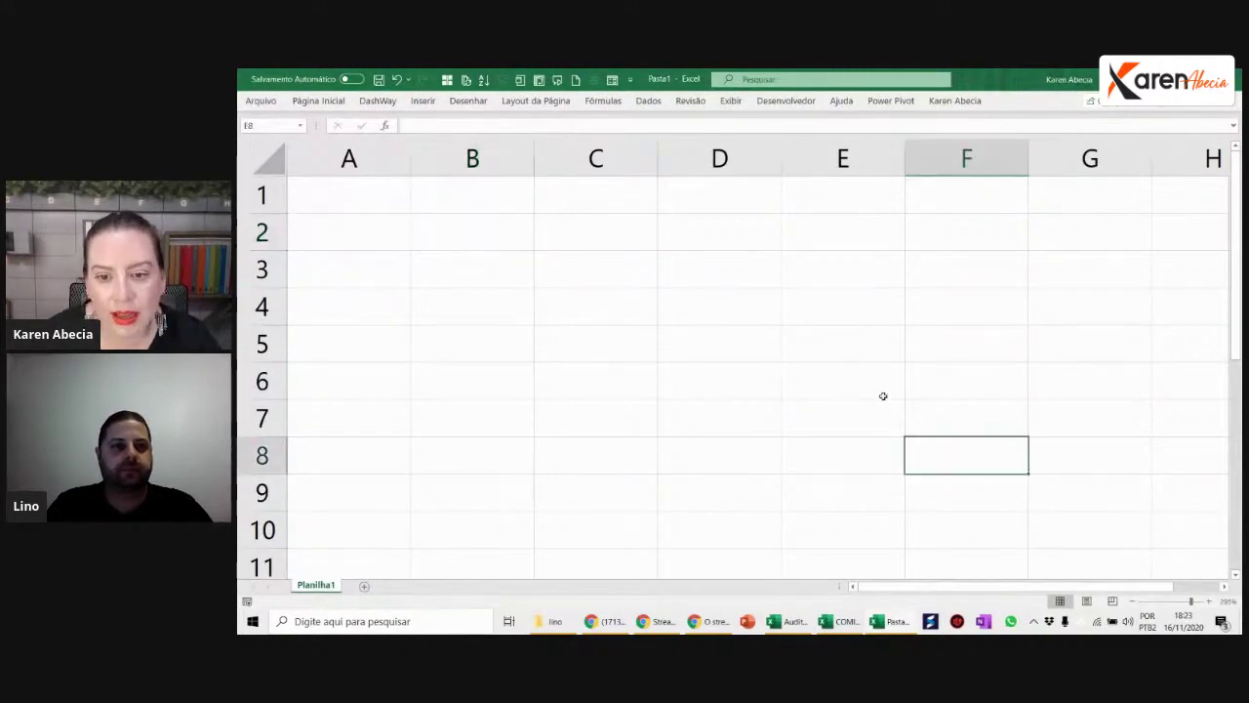
scroll(711, 324, down, 3)
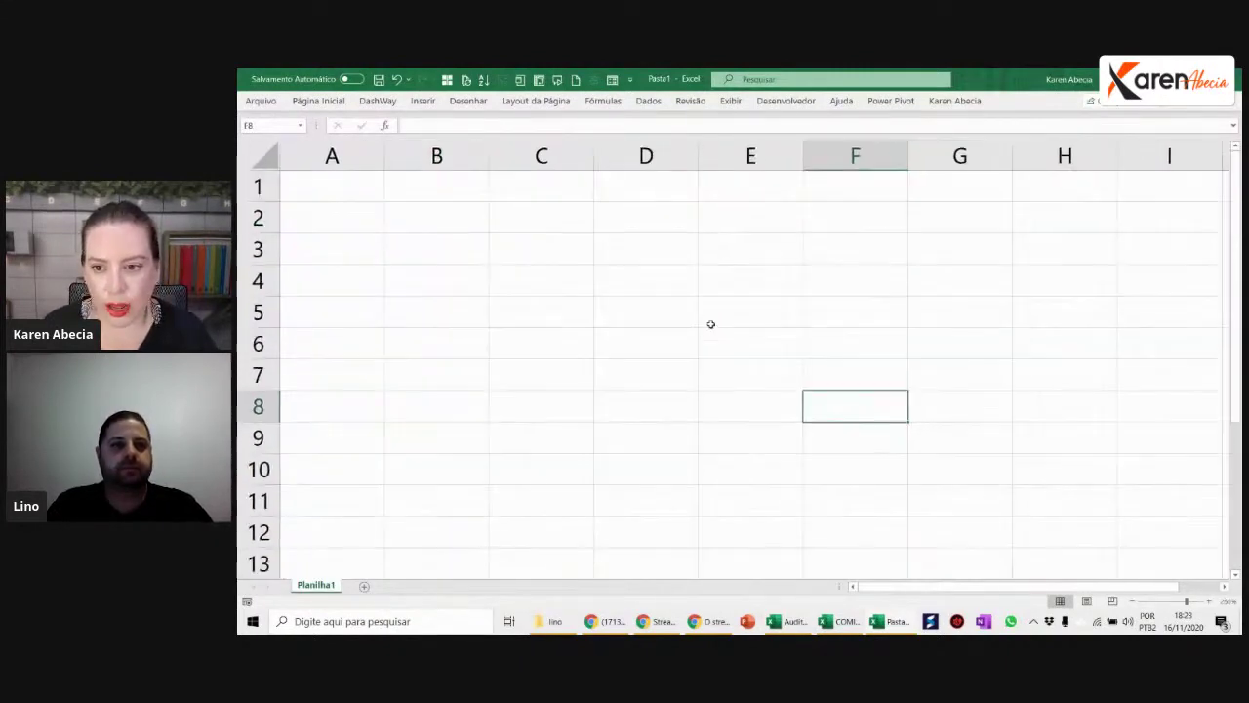
click(440, 239)
key(Up)
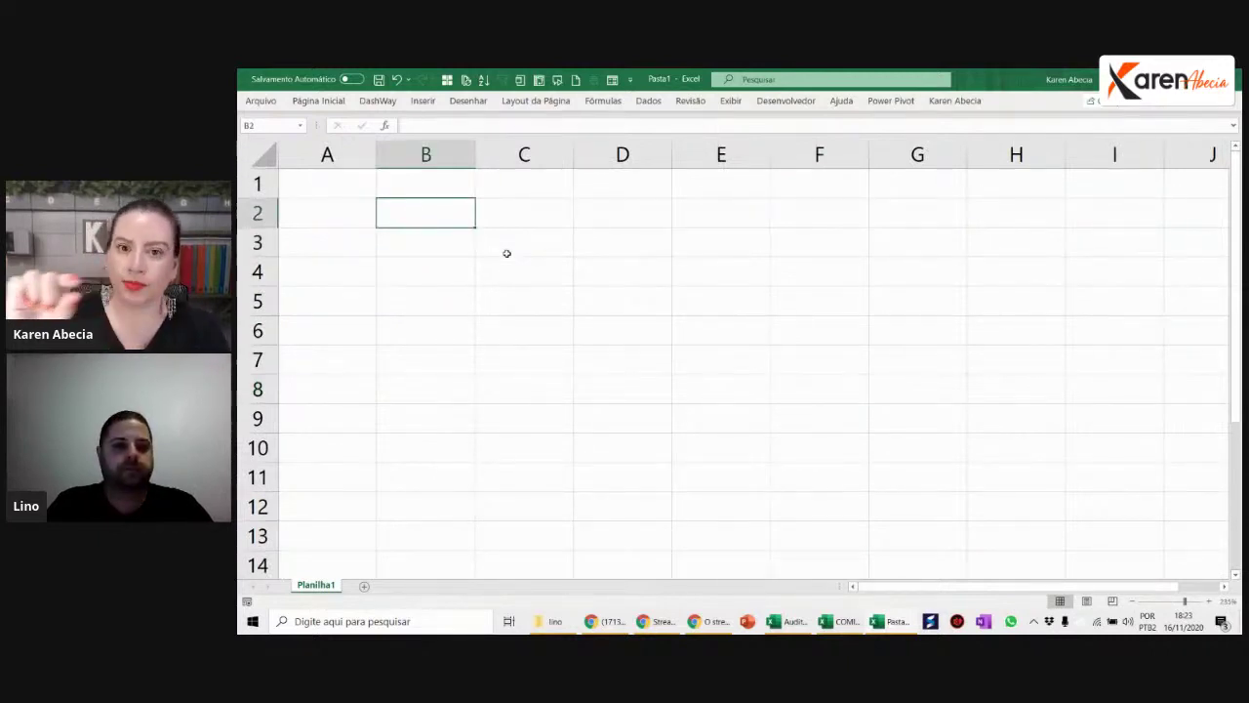
text(linha)
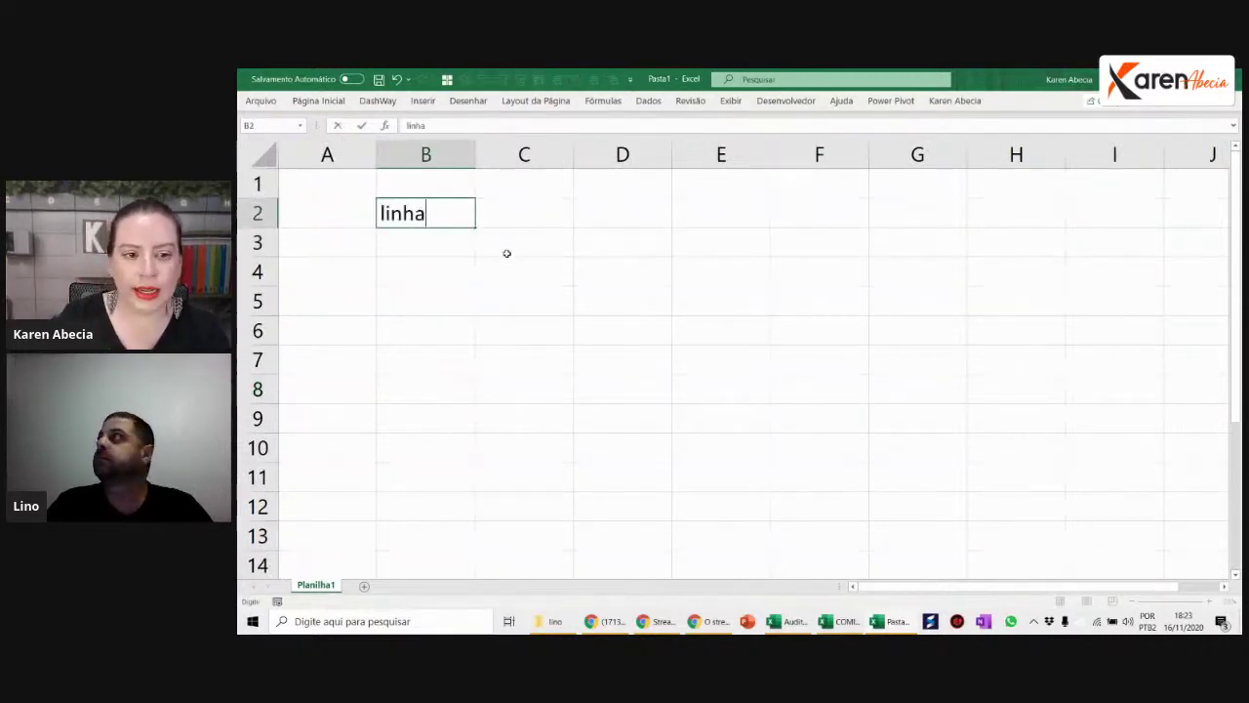
key(Return)
key(Down)
key(Up)
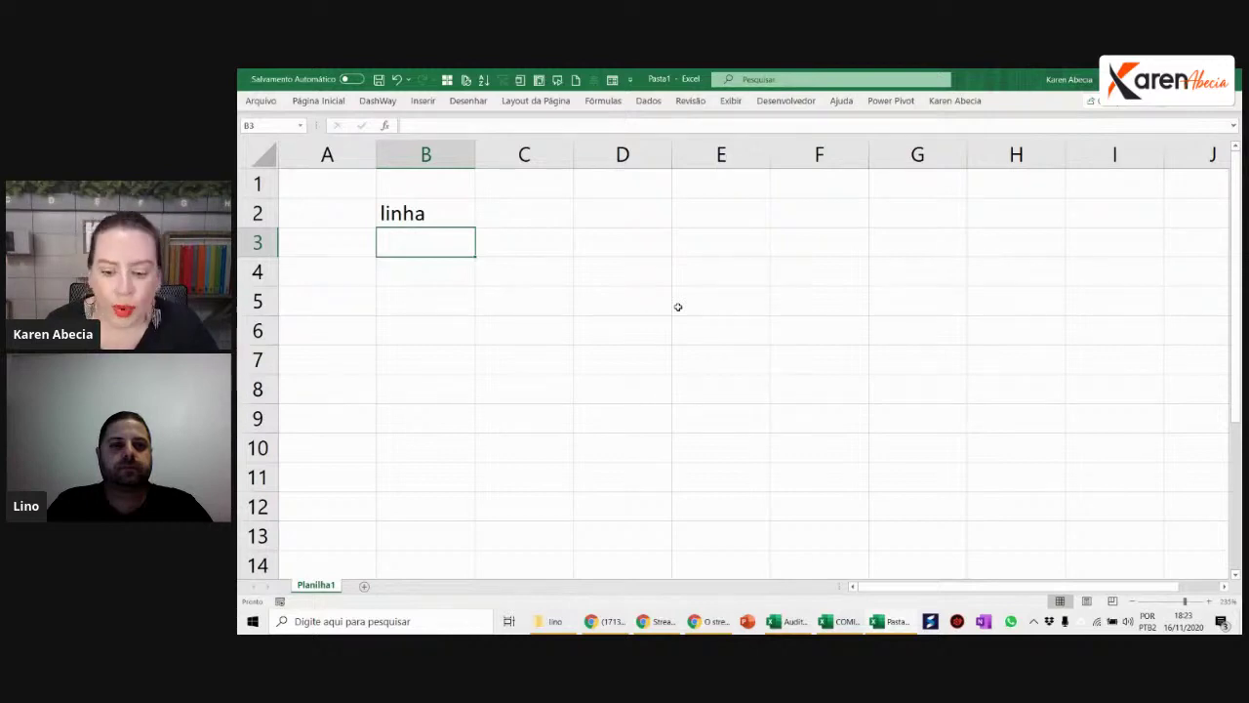
Step: Enter 0 in B3 and 10% in B4, and fill the series down to B14
text(0)
key(Return)
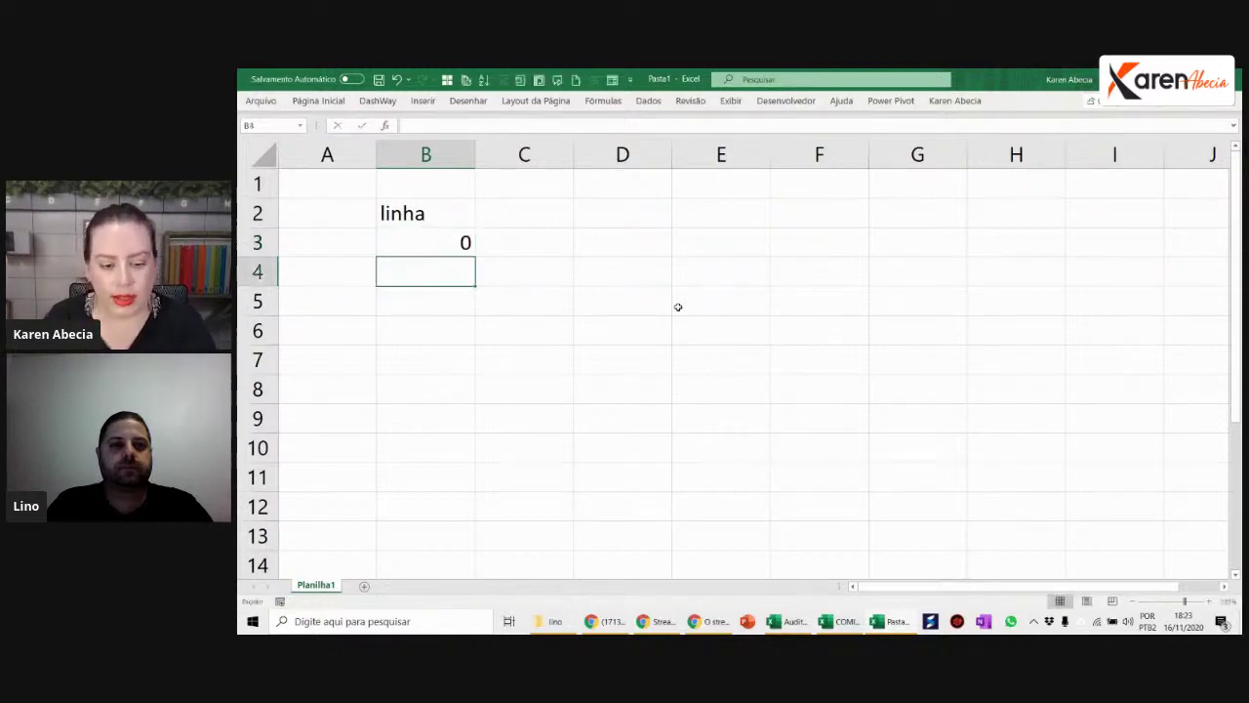
text(10%)
key(Return)
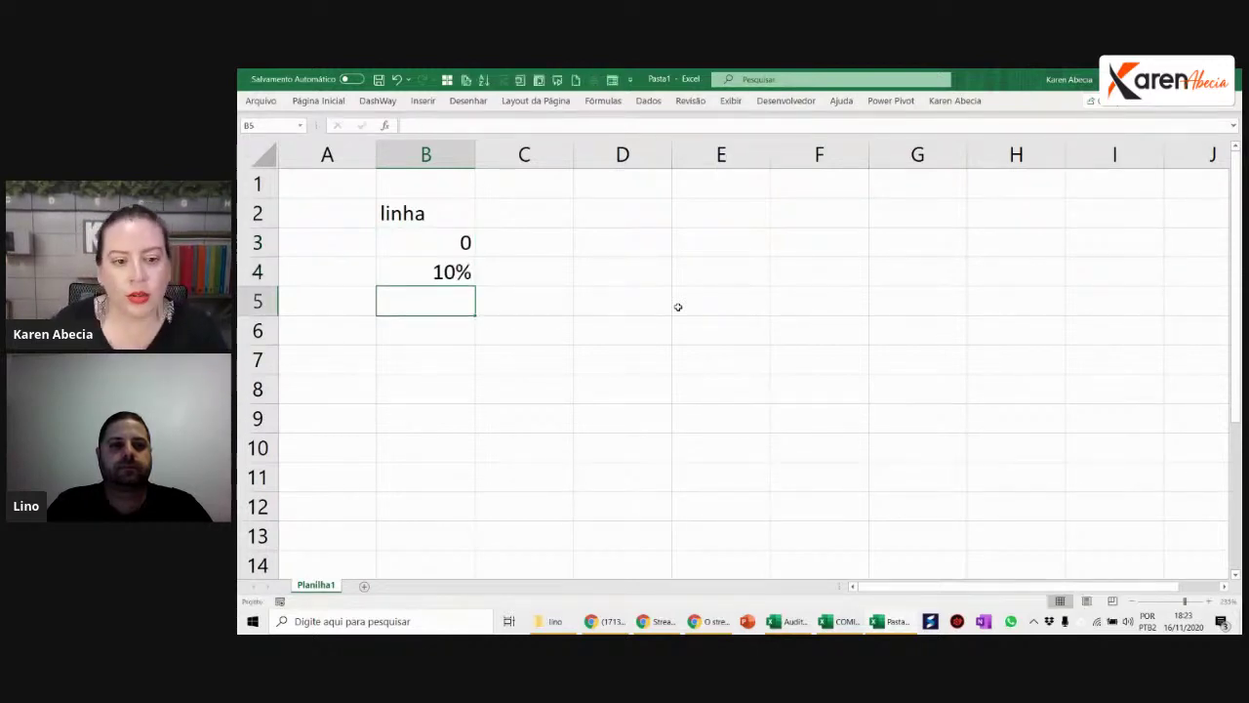
drag(457, 246, 444, 566)
click(449, 271)
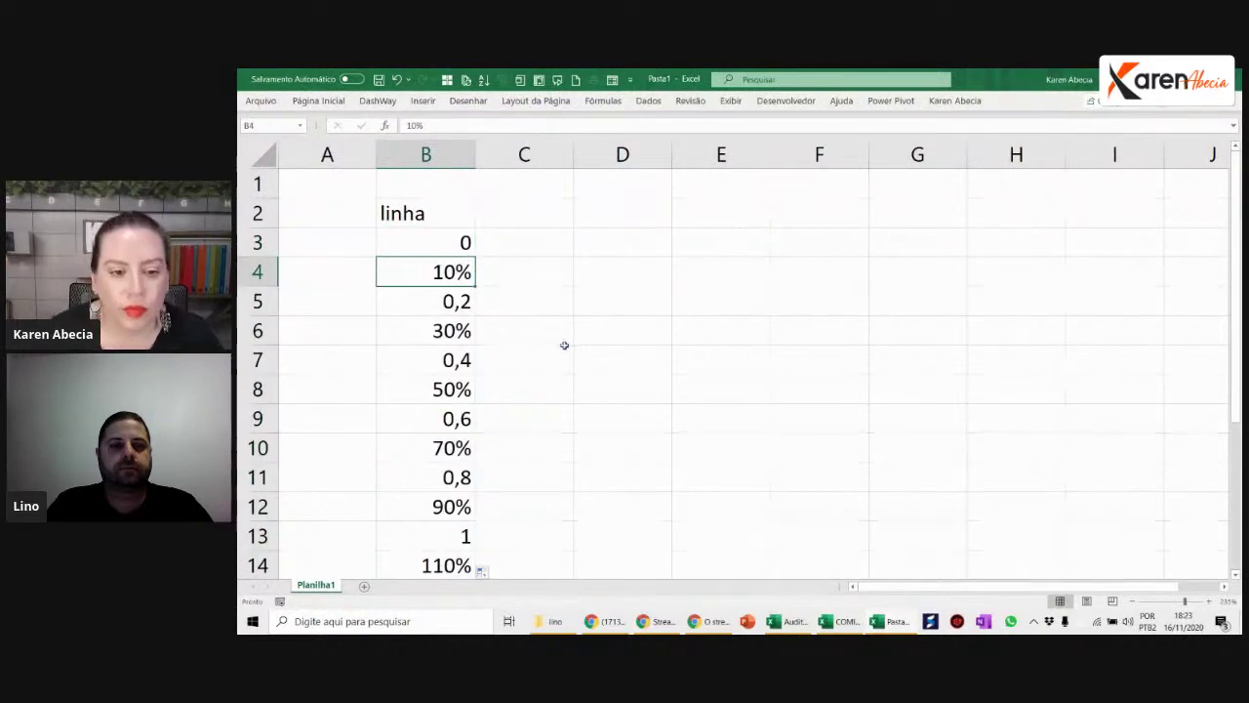
Step: Format the series in B3:B14 as percentages
scroll(564, 344, down, 1)
drag(449, 235, 402, 543)
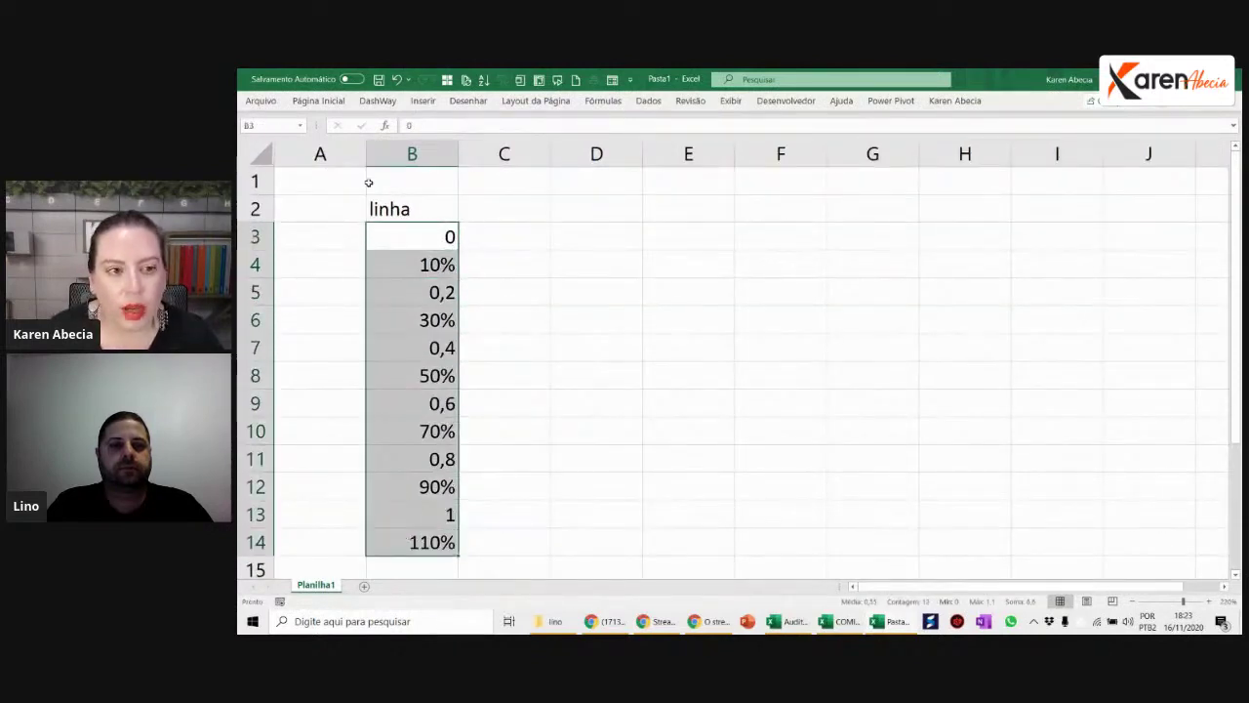
double_click(318, 101)
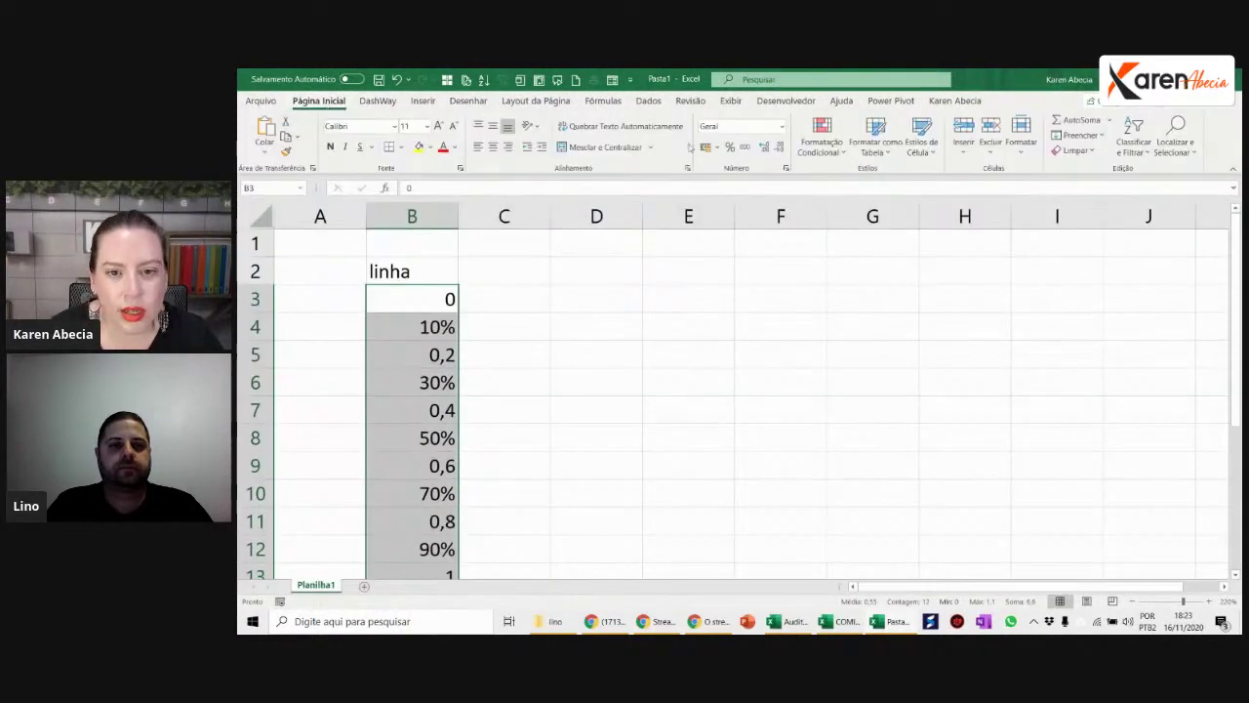
click(729, 146)
click(583, 433)
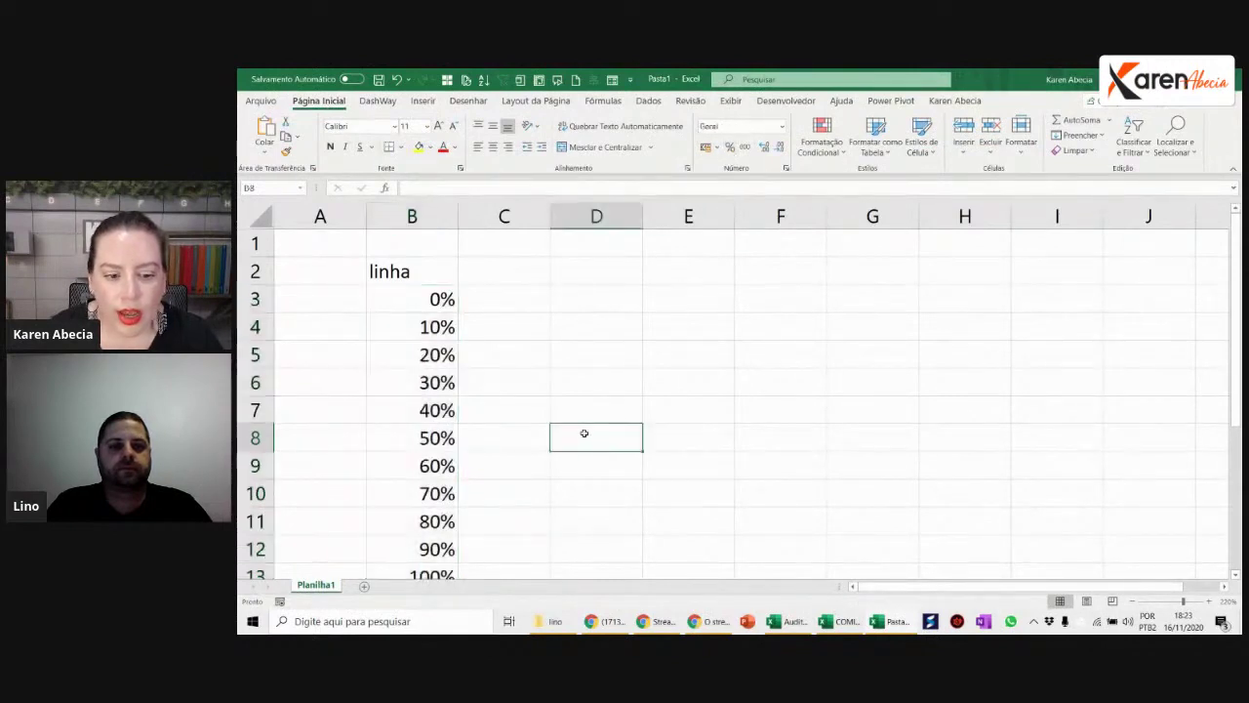
Step: Clear the surplus 110% value from cell B14 so the series ends at 100%
scroll(584, 433, down, 2)
click(418, 553)
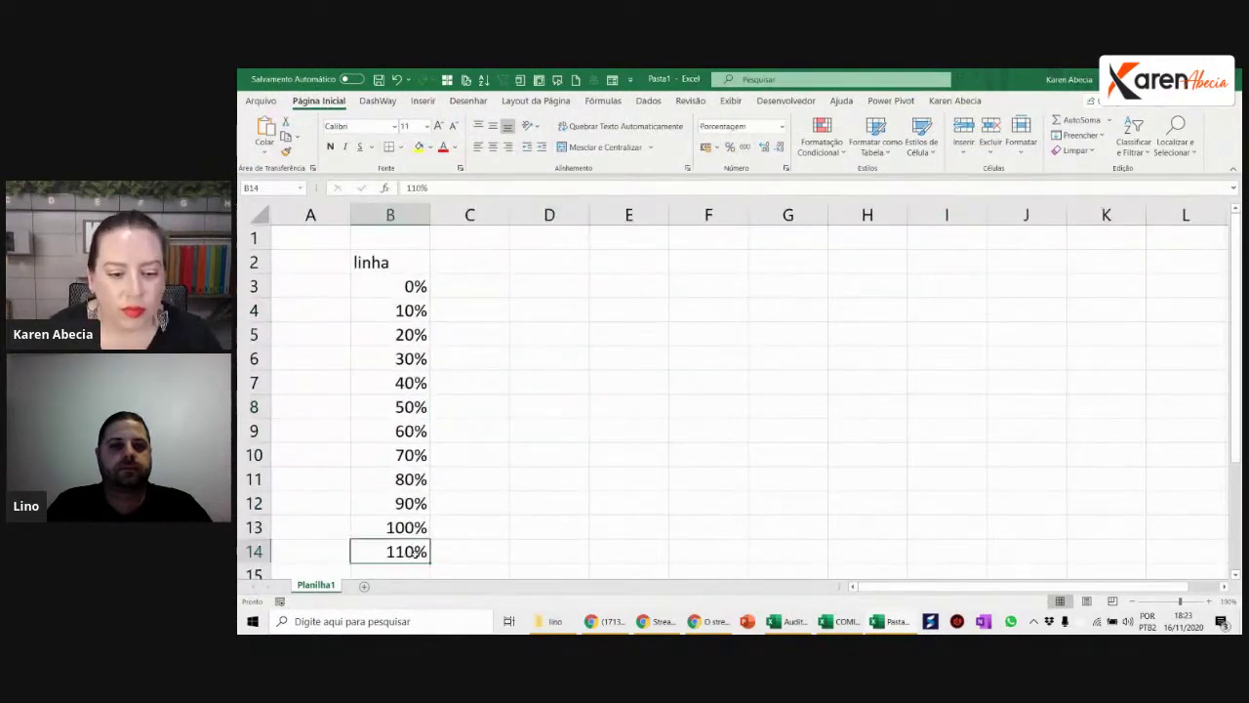
key(Delete)
click(583, 412)
drag(382, 283, 384, 522)
drag(399, 284, 394, 520)
Step: Switch to the audit dashboard and inspect the series behind the chart's car marker and coloured line
key(alt+Tab)
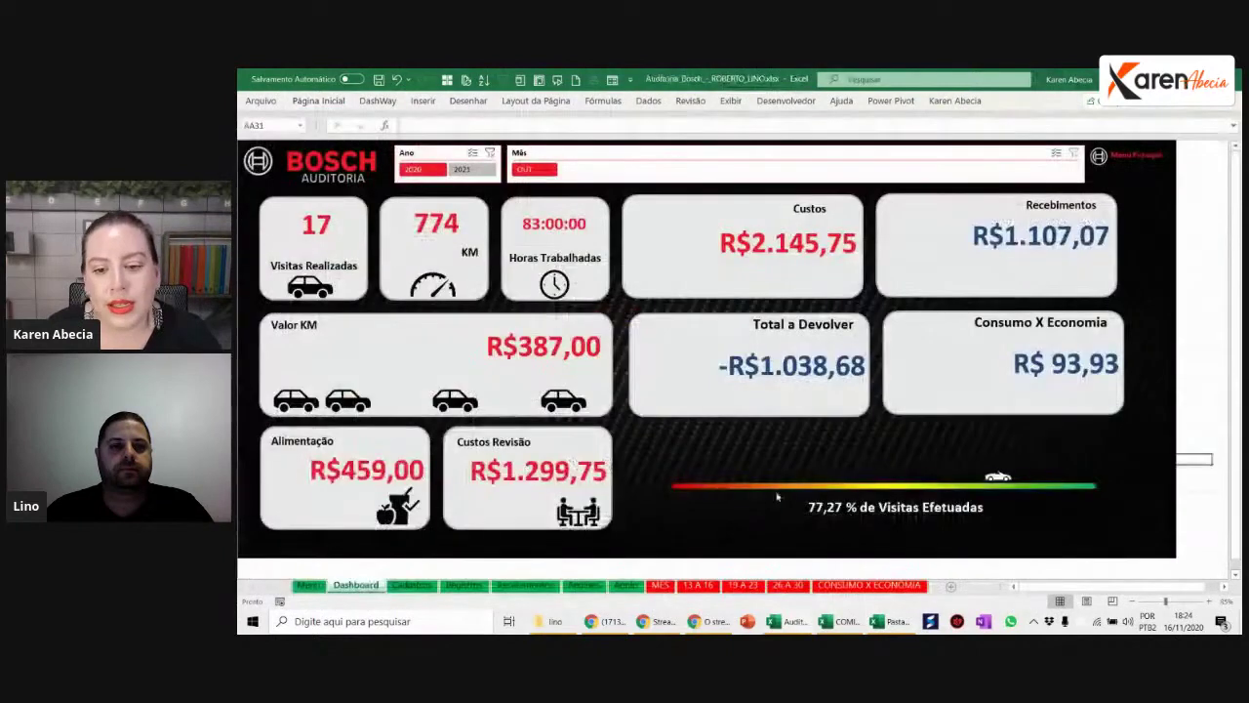
click(999, 475)
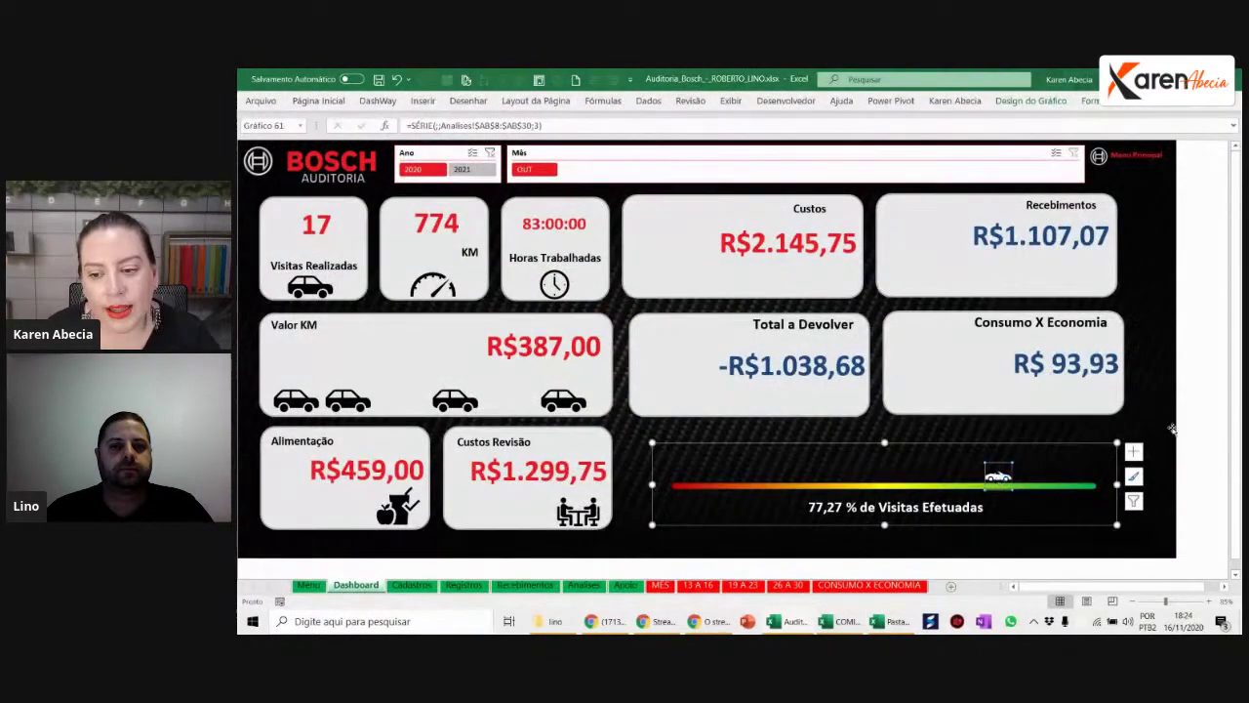
click(1196, 398)
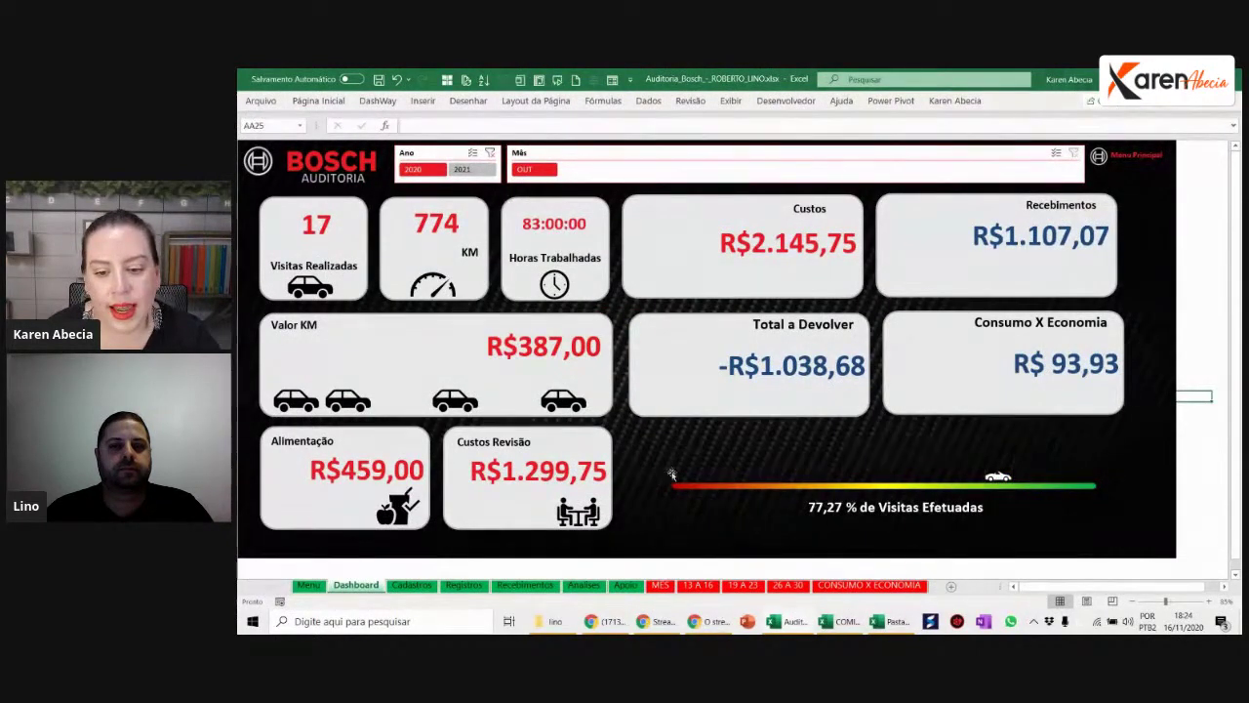
click(1069, 494)
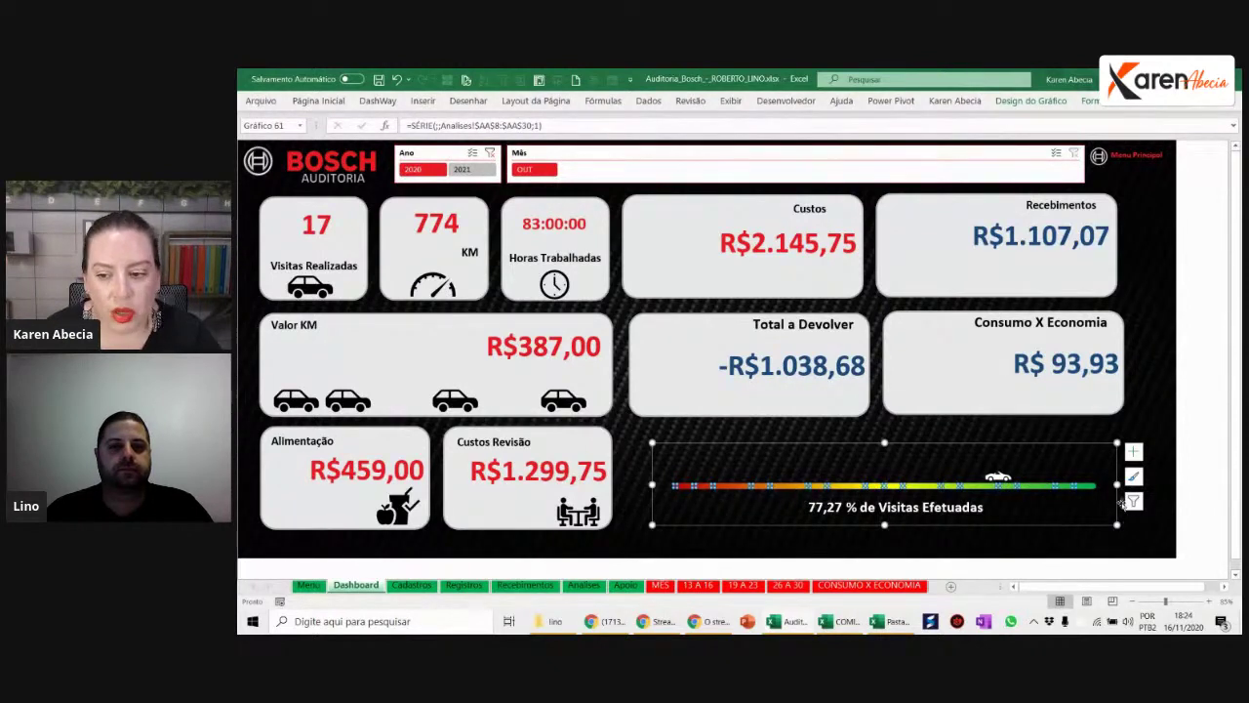
click(1196, 411)
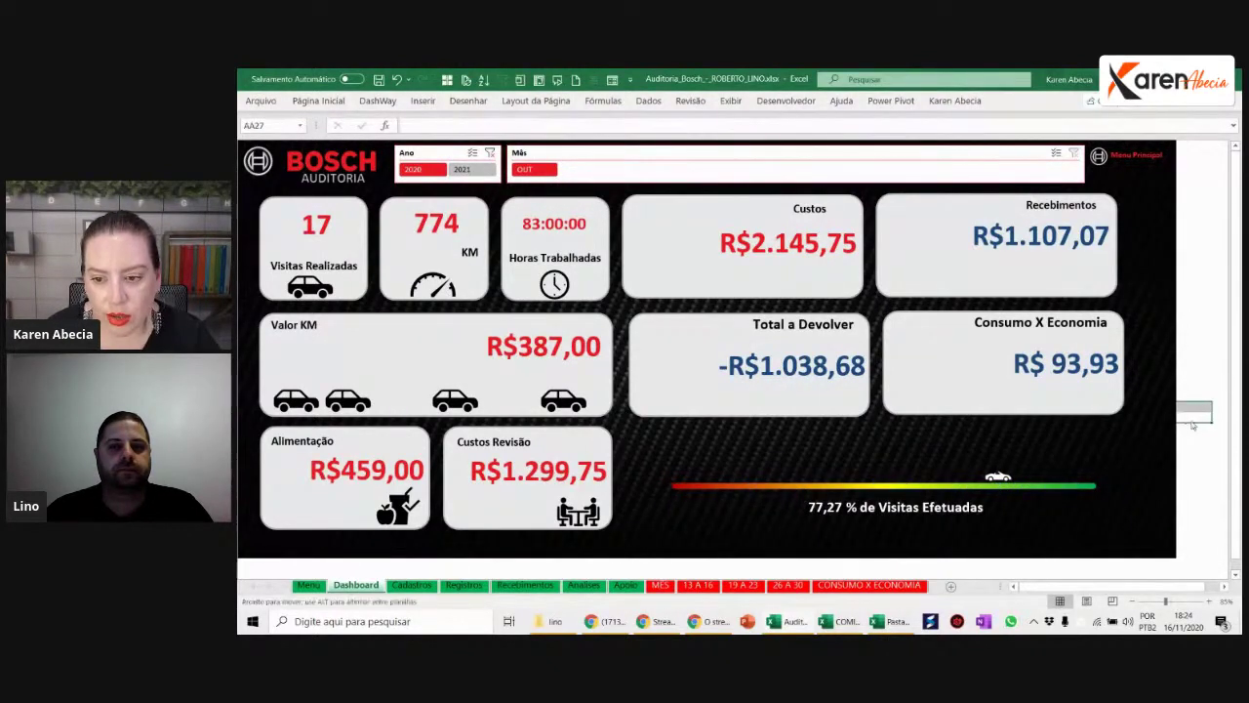
Step: Switch back to Pasta1 and move the "linha" heading from B2 to C2
key(alt+Tab)
drag(402, 286, 400, 527)
drag(394, 285, 405, 527)
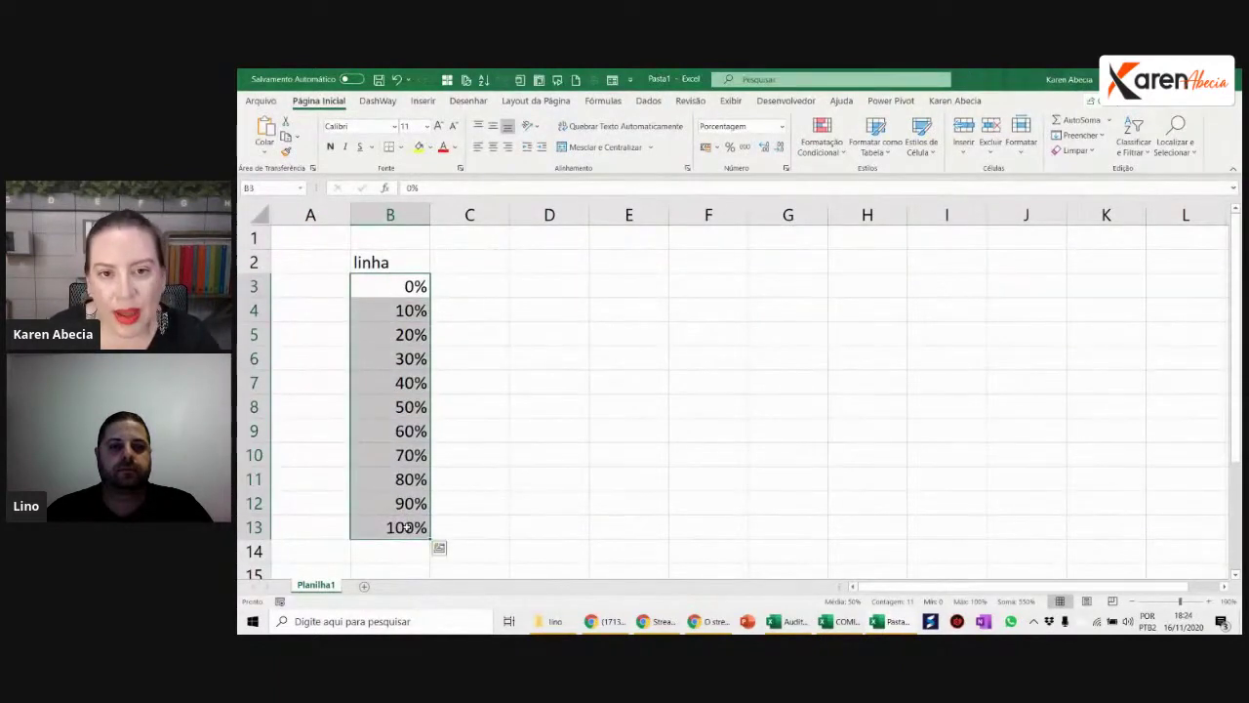
click(410, 262)
drag(410, 262, 496, 282)
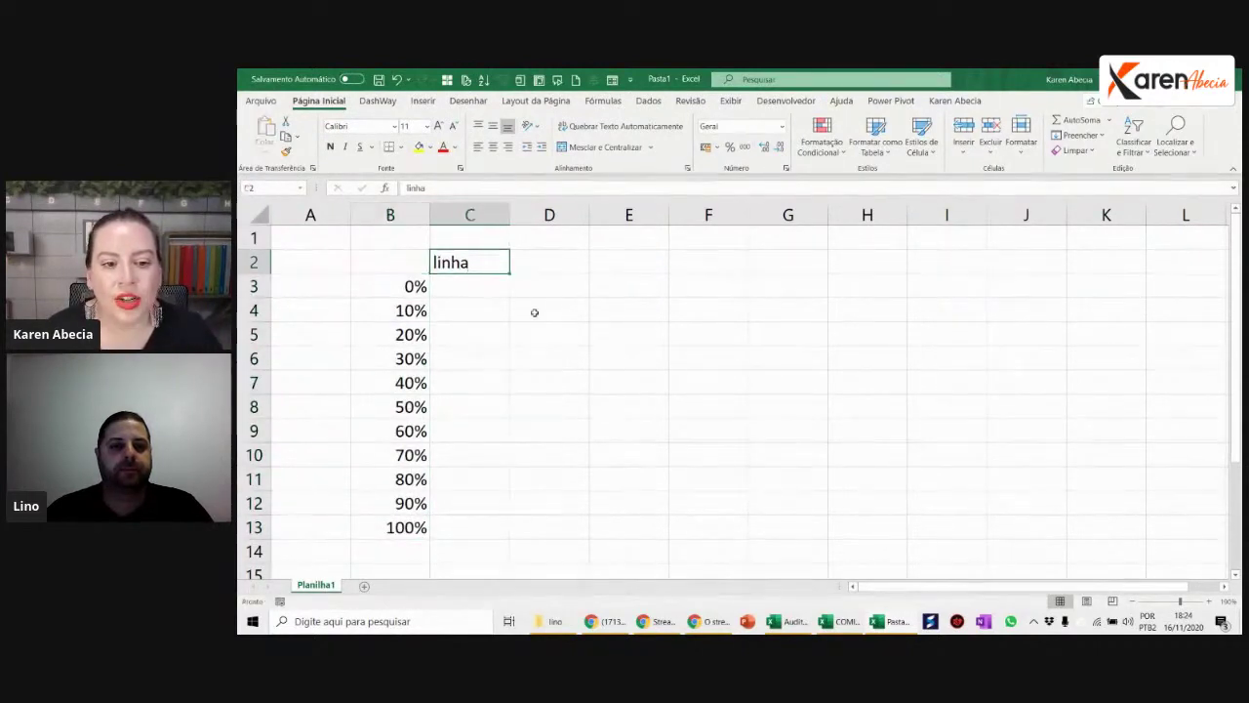
click(556, 314)
Step: Enter the heading "quebras" in cell B2 above the percentage series
click(395, 261)
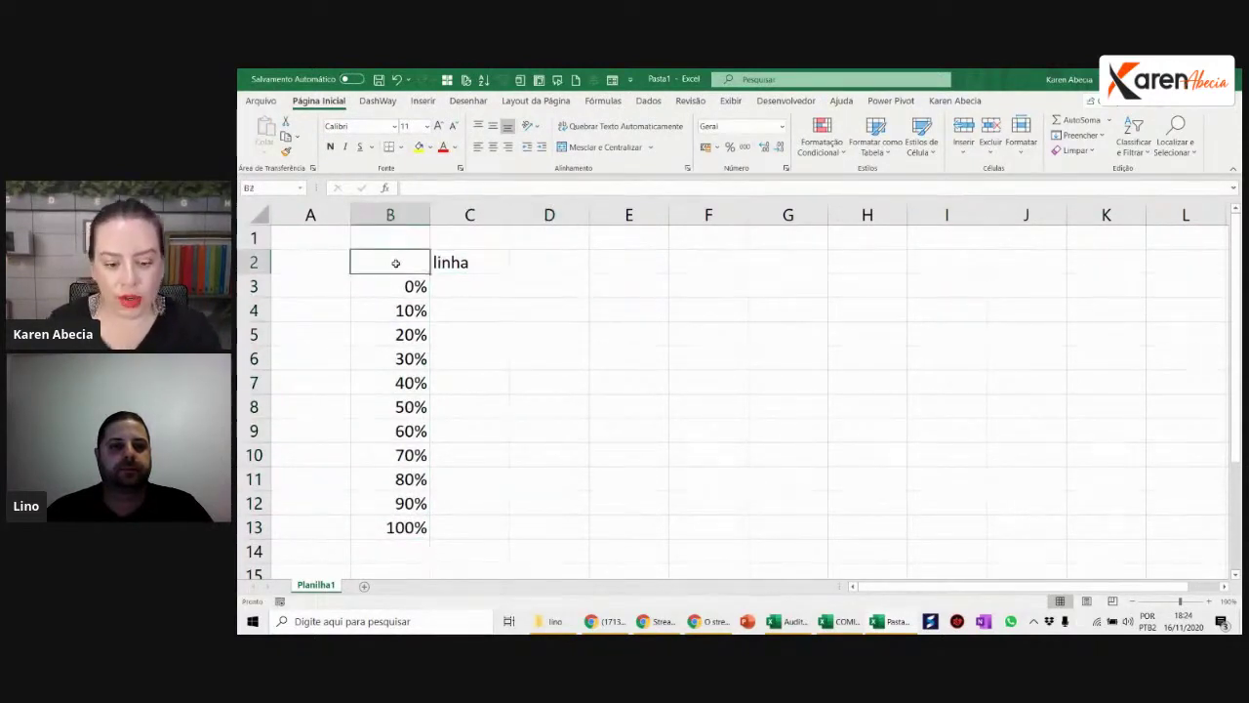
text(qe)
text(uebras)
key(Return)
Step: Try charting the "quebras" percentages in B2:B13 as a 2D line chart with markers
key(alt+Tab)
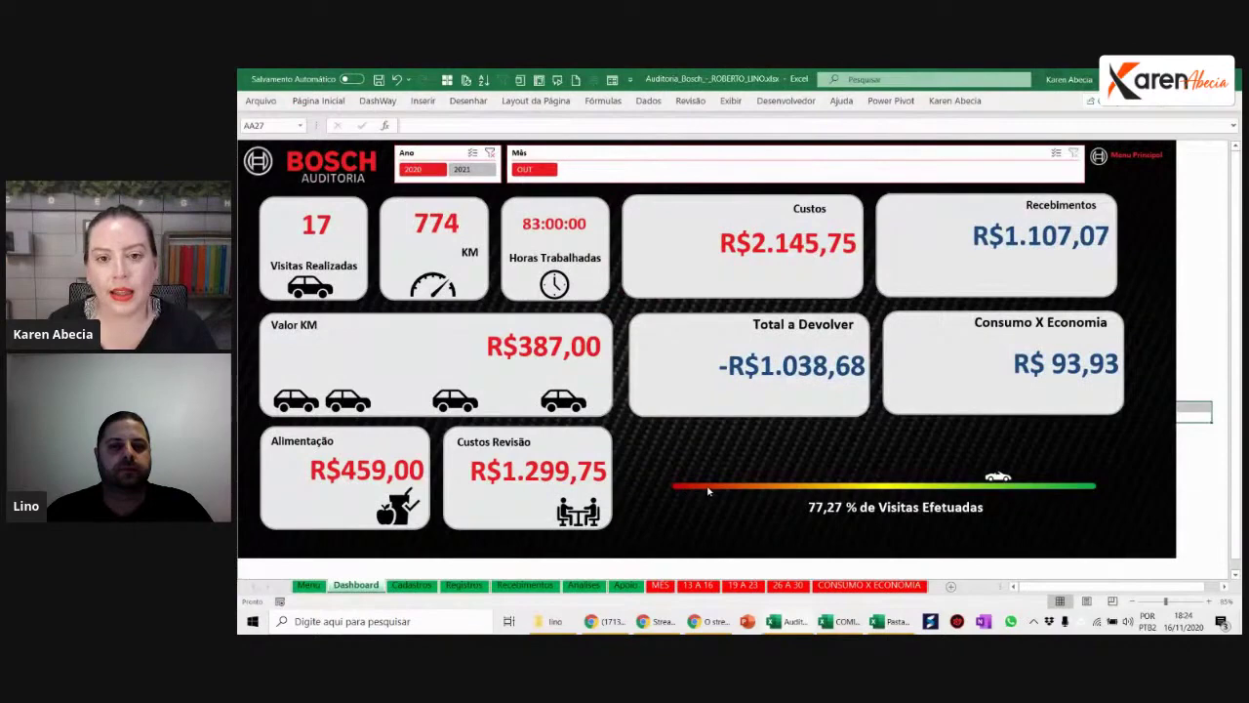
key(alt+Tab)
drag(391, 262, 391, 527)
click(424, 102)
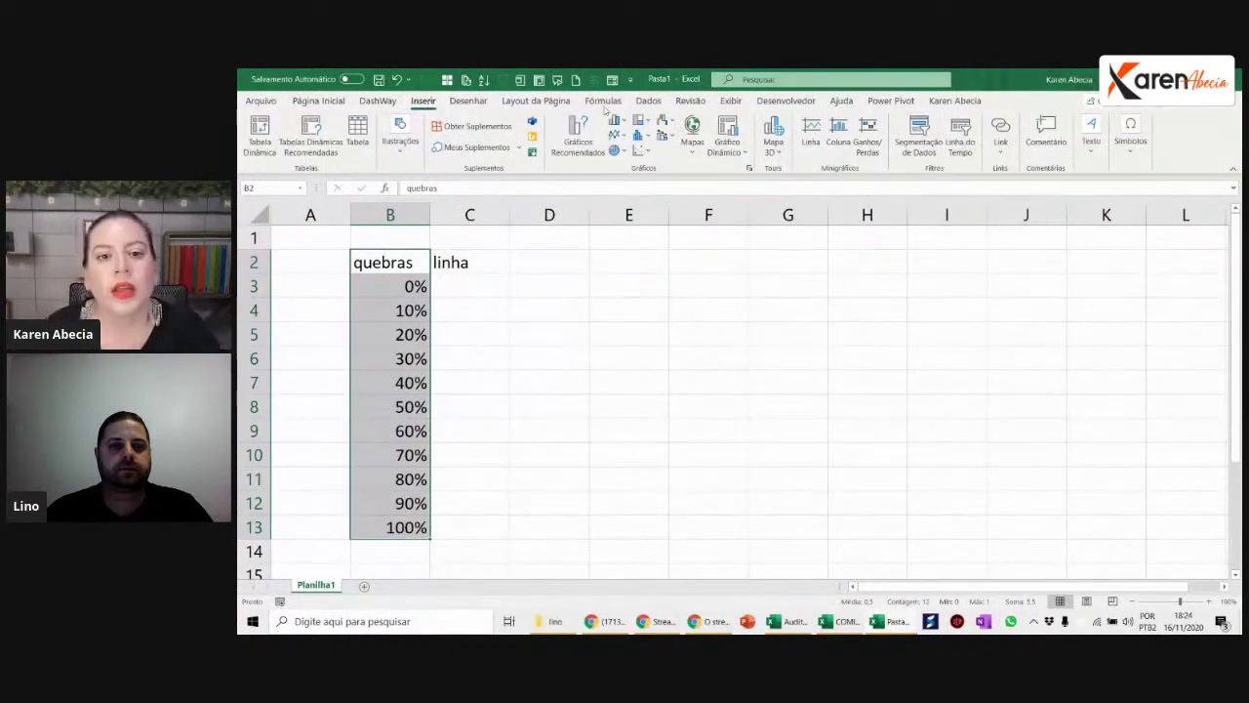
click(616, 135)
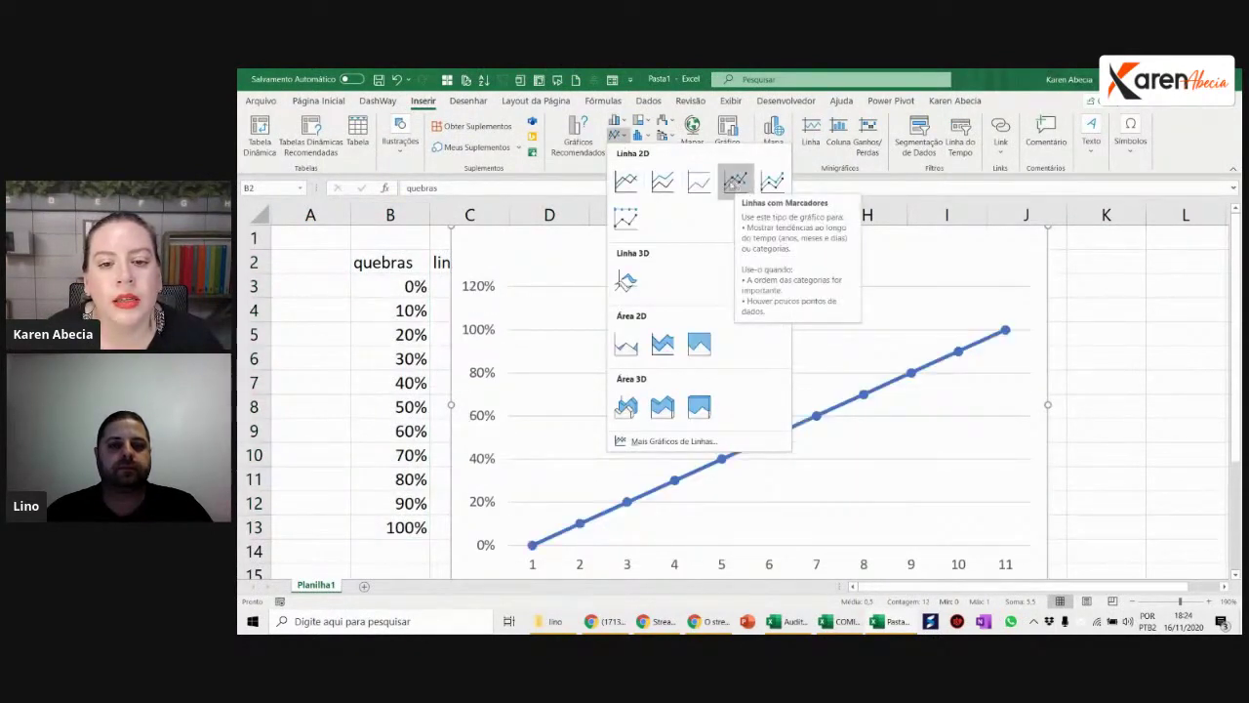
click(735, 182)
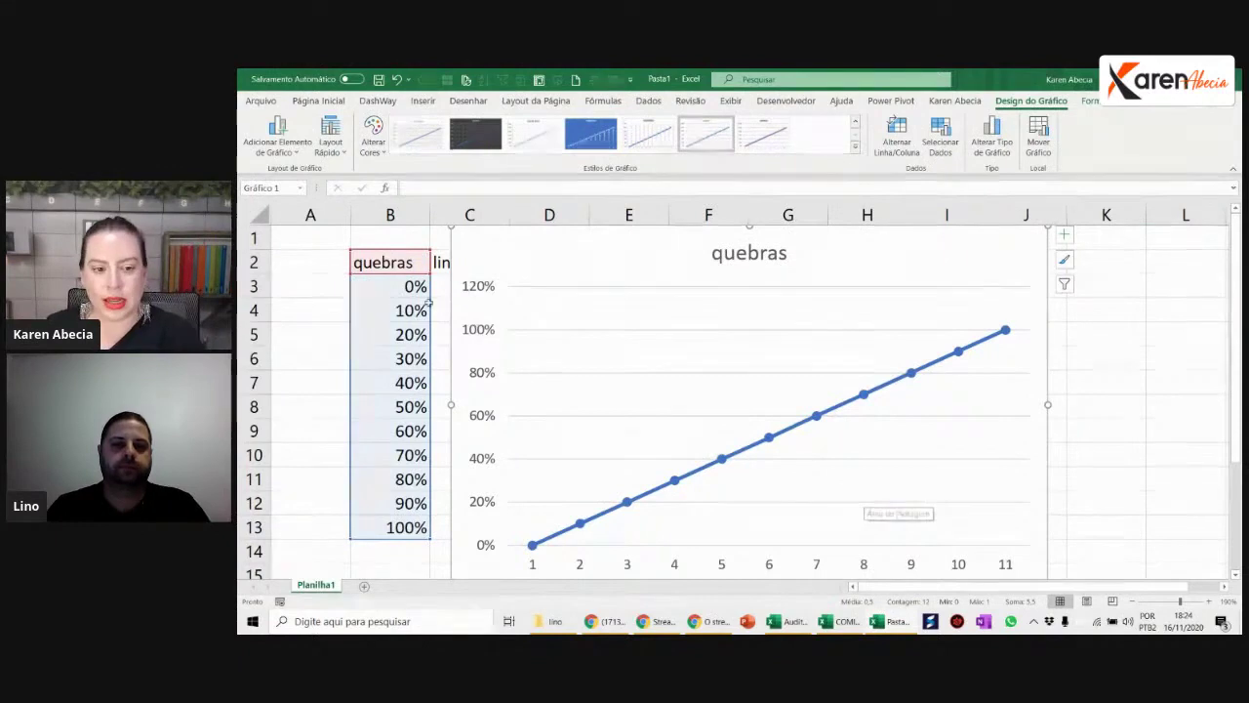
Step: Check the trial chart's points against the "quebras" range and delete the chart
drag(385, 262, 395, 527)
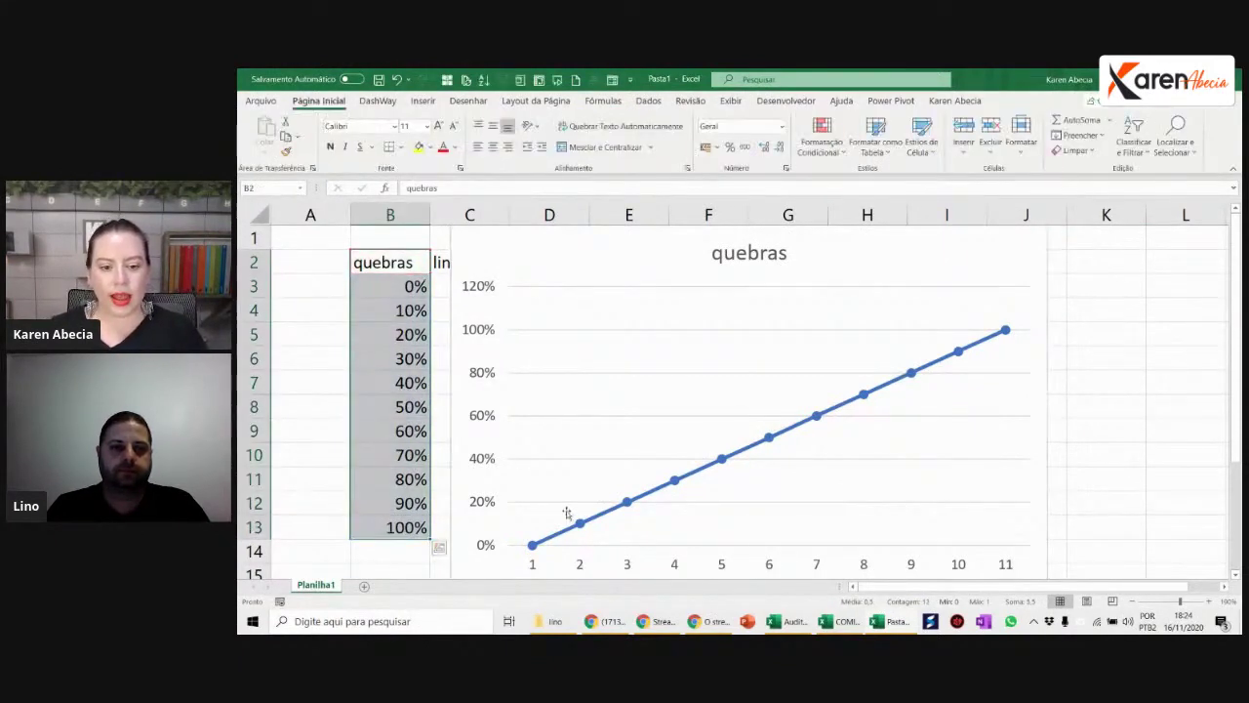
click(579, 525)
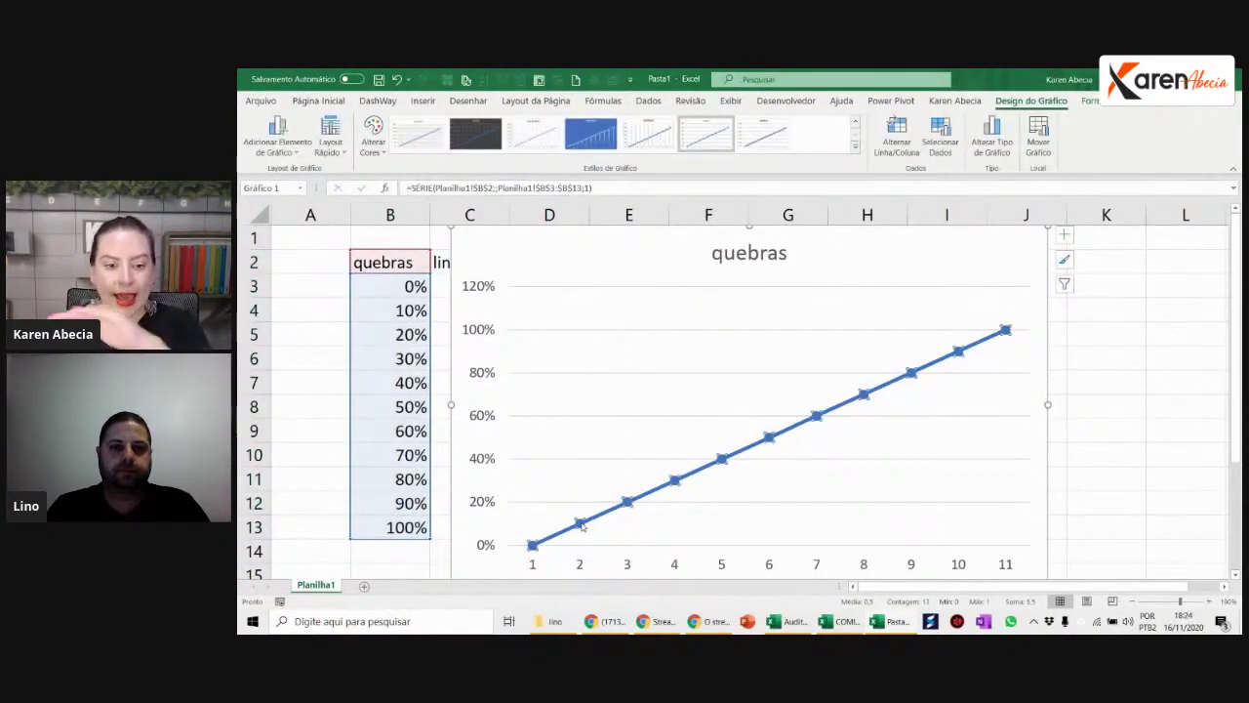
click(563, 244)
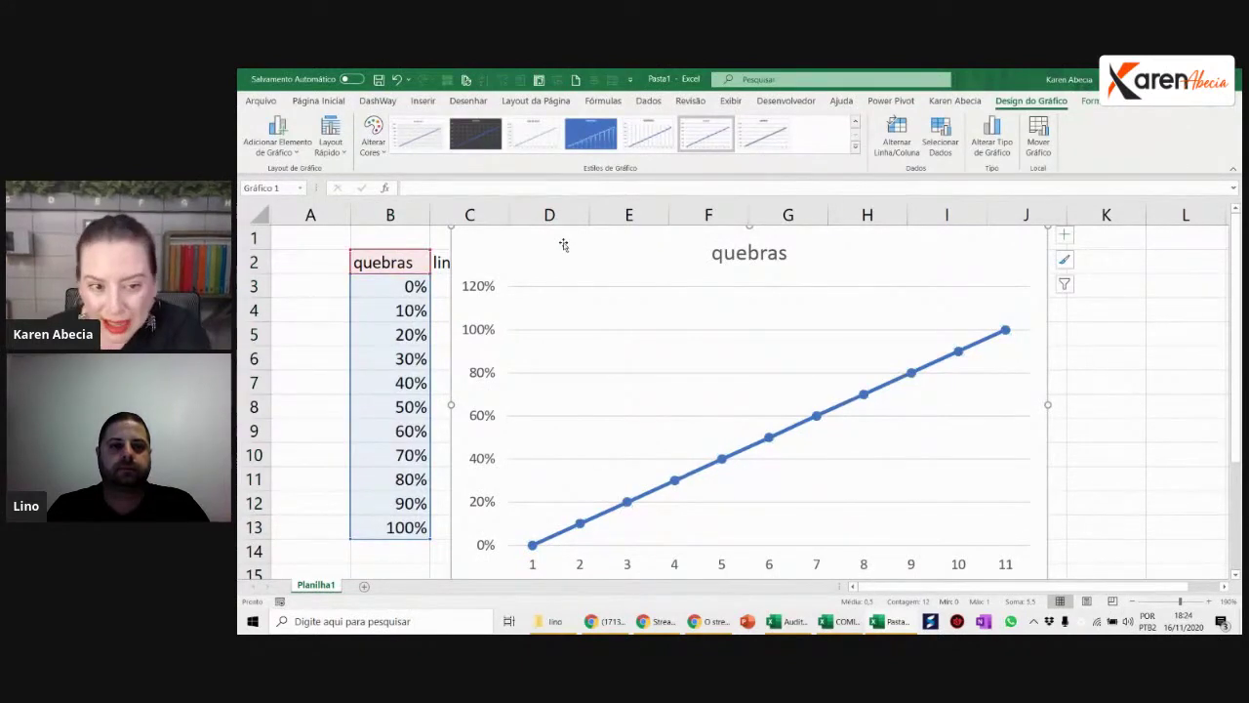
key(Delete)
Step: Fill the "linha" column with a constant 10% from C3 through C13
click(495, 291)
text(10%)
key(Return)
click(491, 289)
key(ctrl+c)
drag(491, 289, 485, 527)
key(ctrl+v)
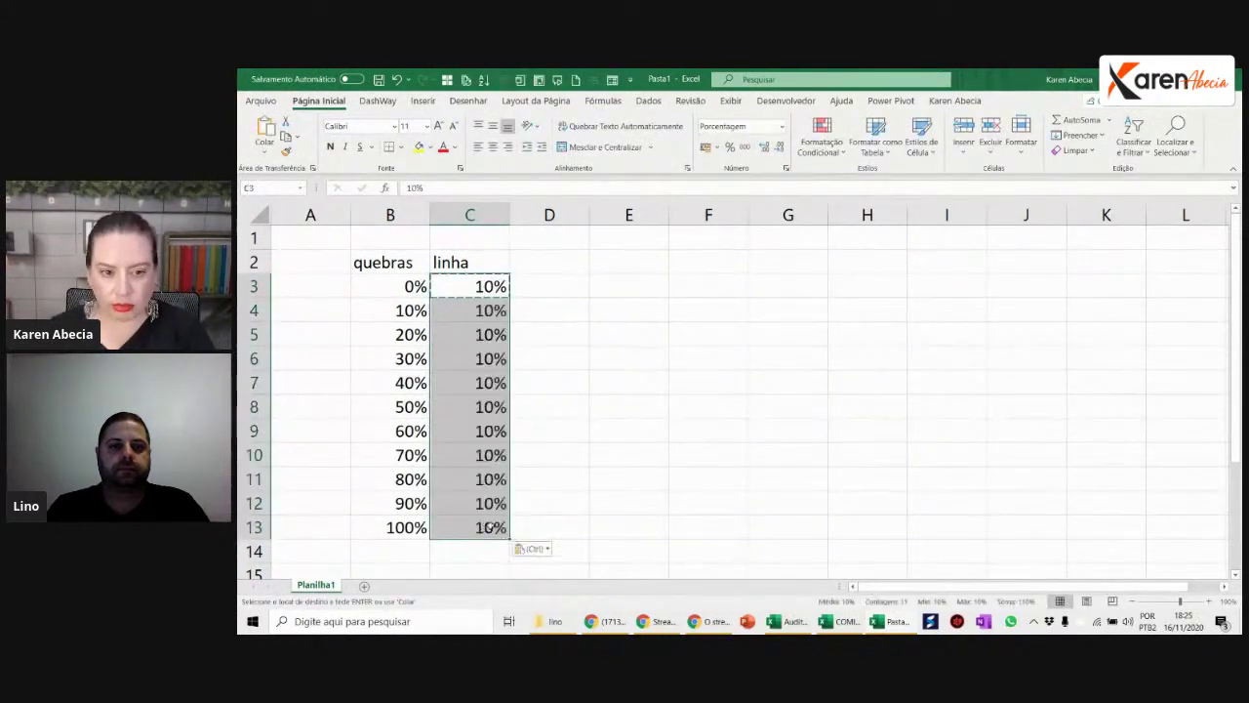
key(Escape)
click(653, 485)
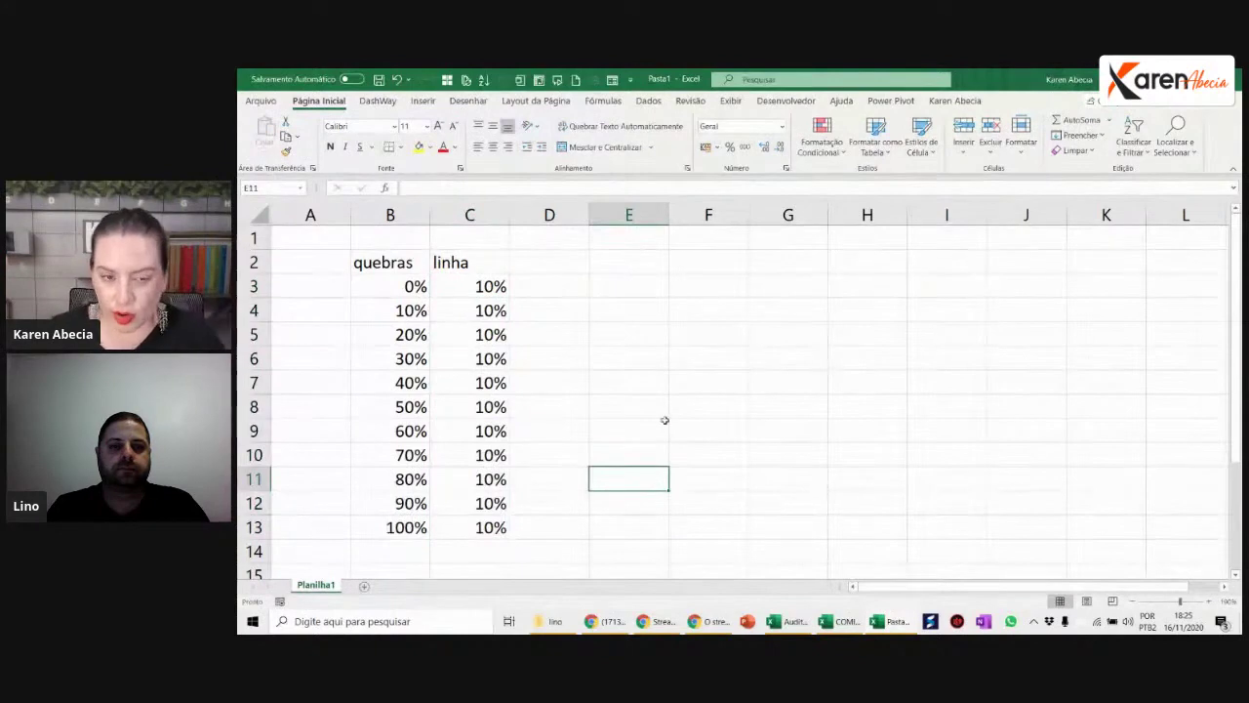
drag(492, 264, 469, 527)
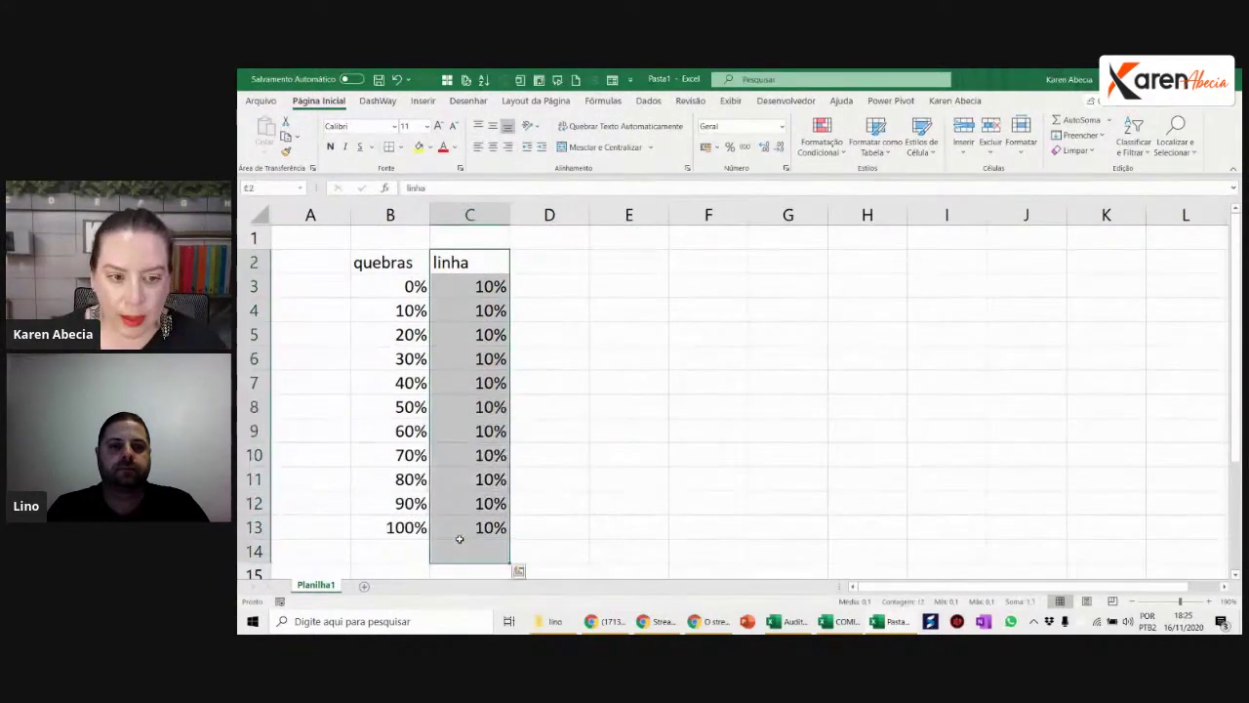
click(461, 536)
drag(473, 260, 460, 527)
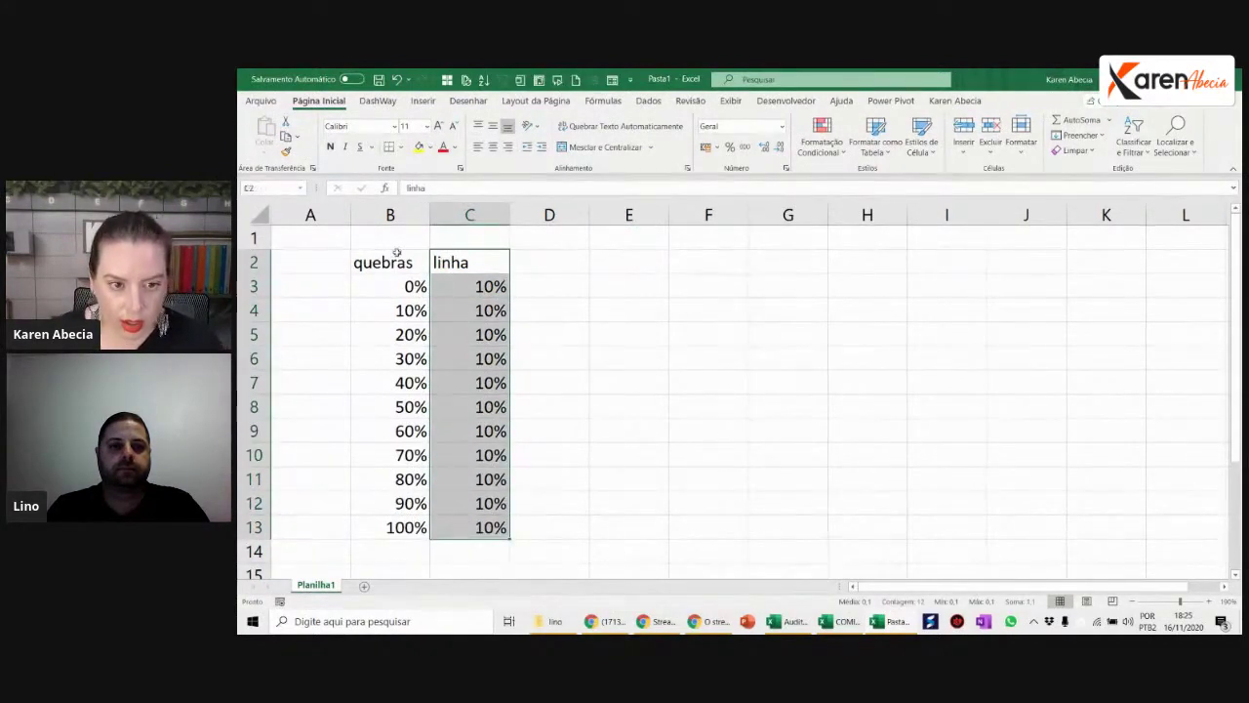
click(422, 100)
drag(468, 286, 472, 527)
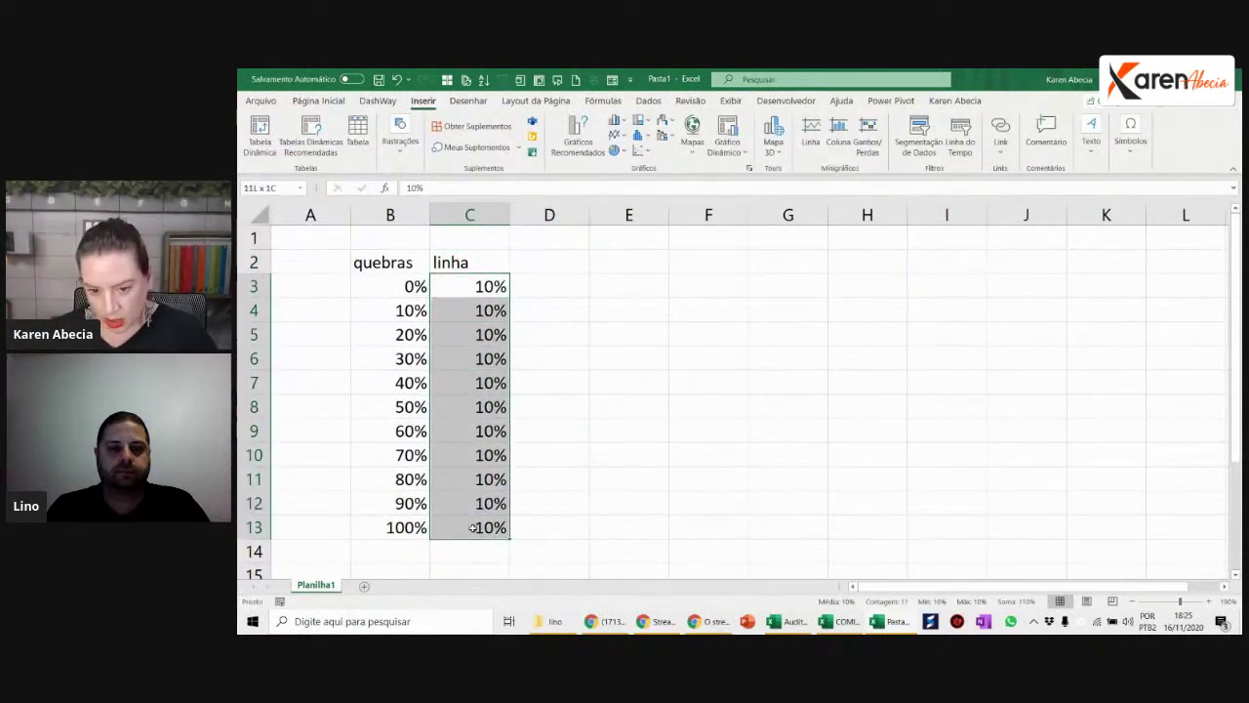
drag(473, 527, 472, 527)
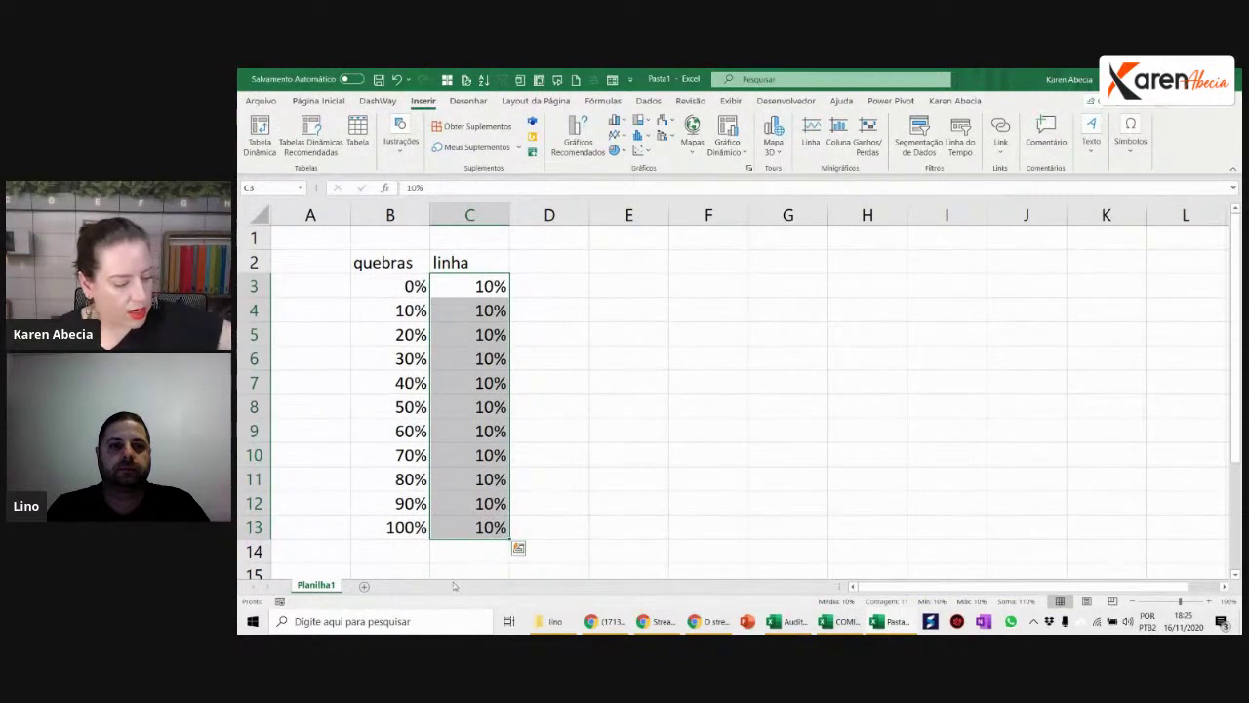
click(595, 336)
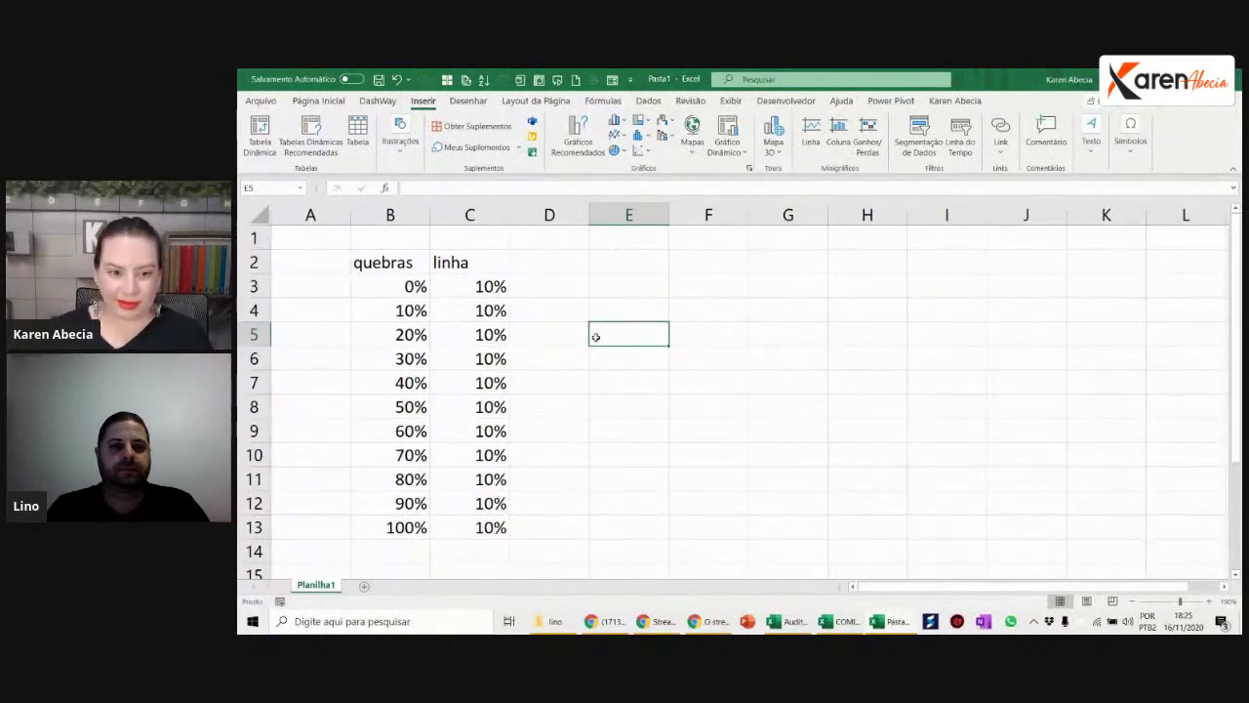
click(552, 326)
click(552, 290)
click(557, 261)
key(Right)
key(Right)
click(640, 314)
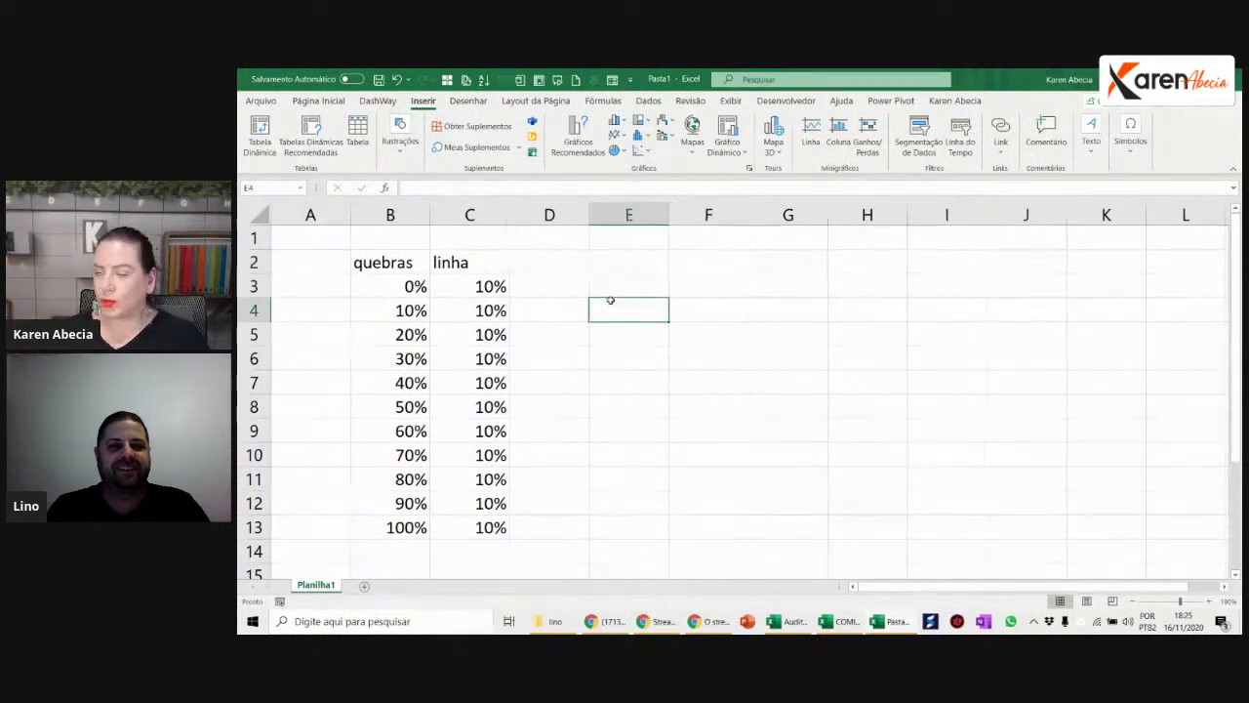
Step: Insert a plain 2D line chart from the "linha" data in C2:C13 and move it clear of the data columns
drag(477, 261, 509, 535)
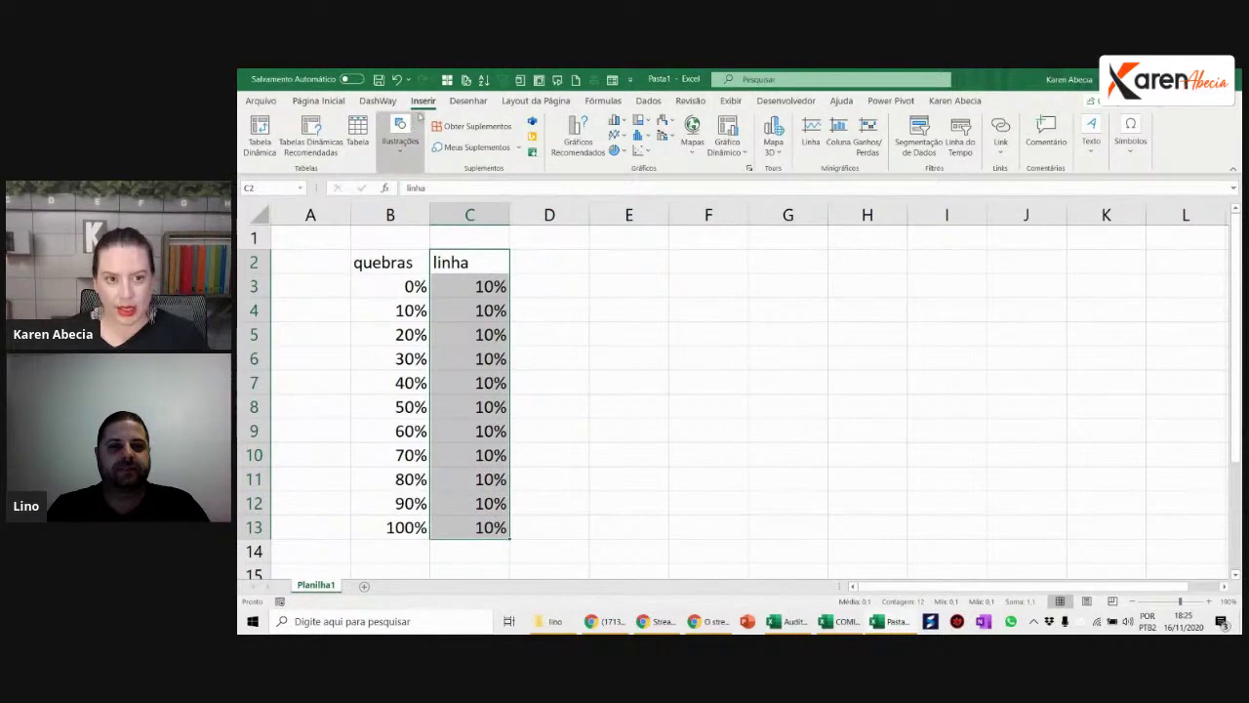
click(616, 135)
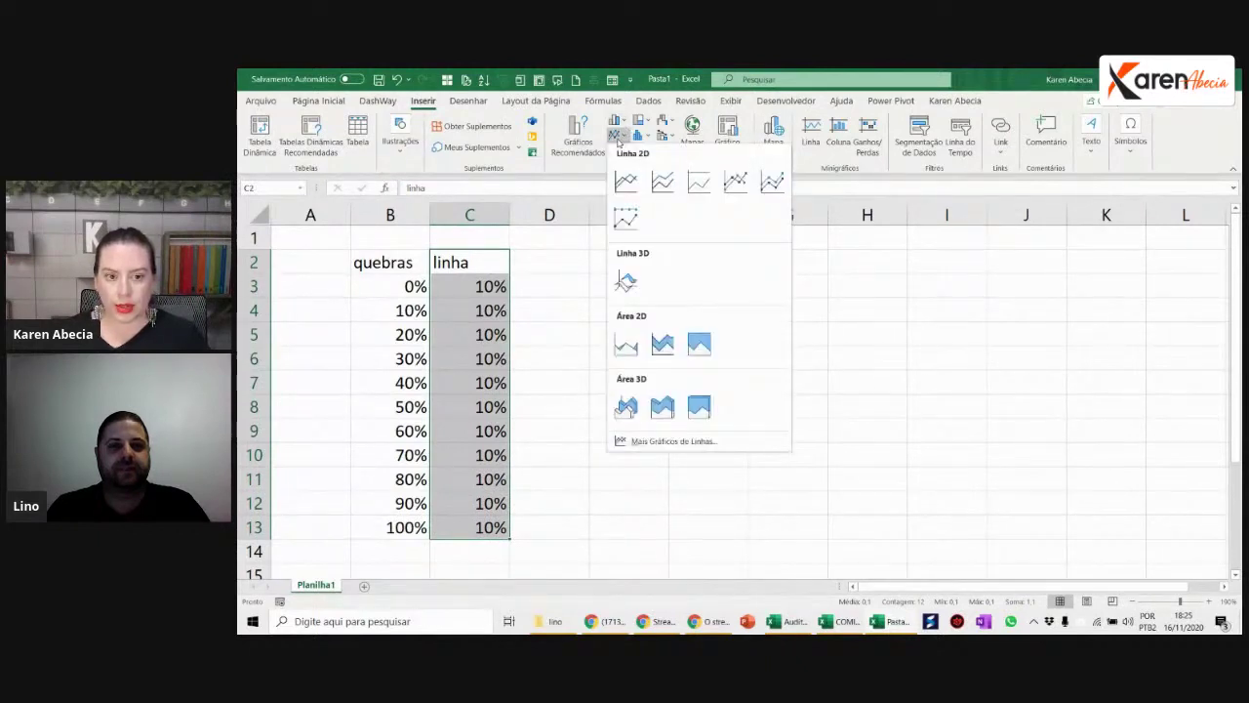
click(626, 181)
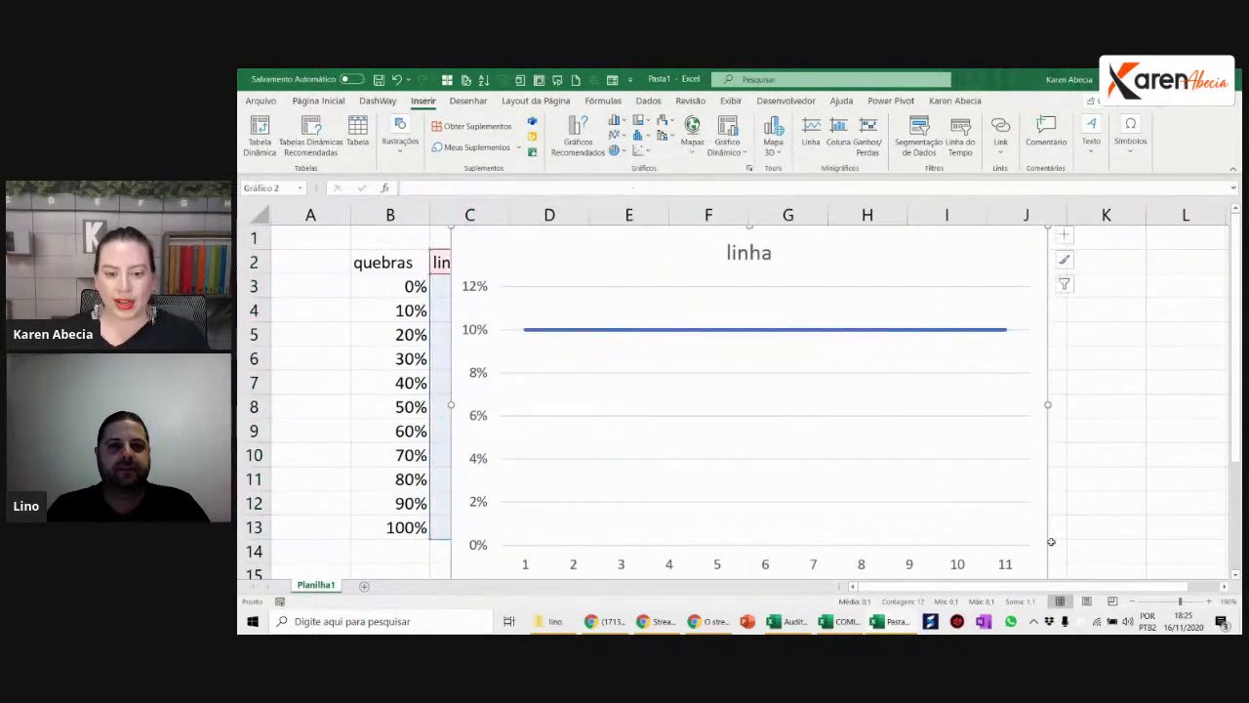
ctrl+scroll(998, 455, down, 3)
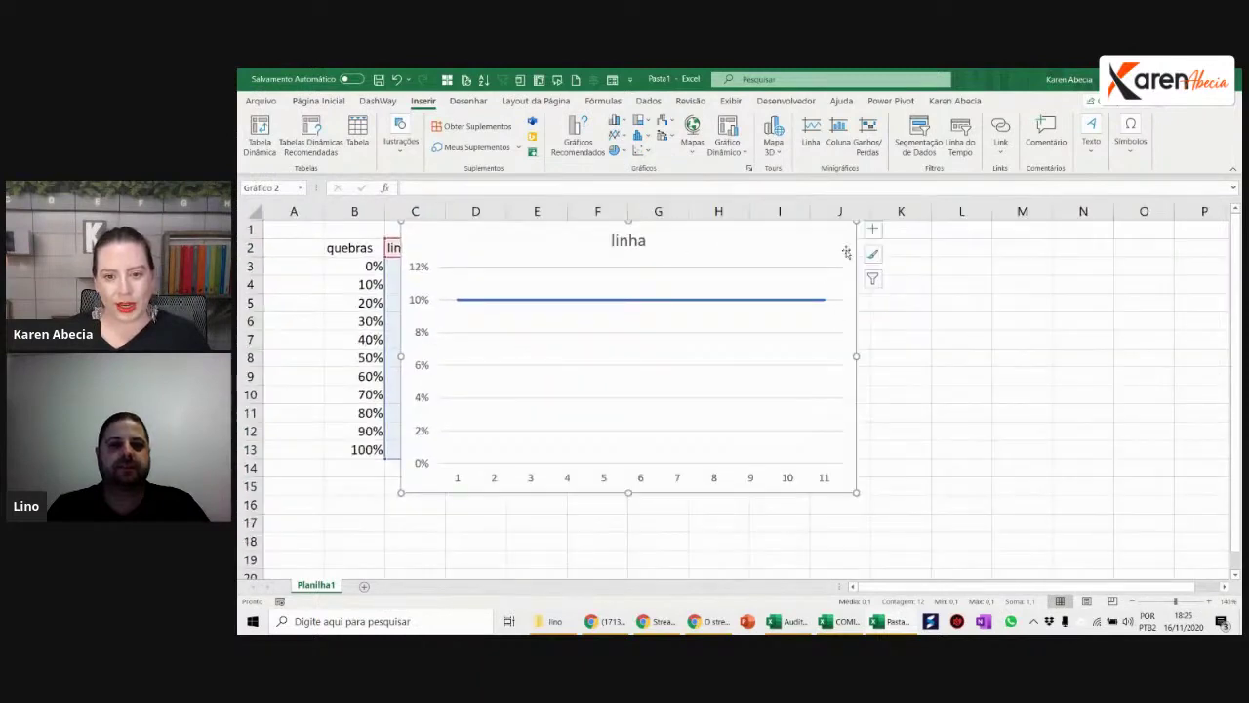
drag(854, 248, 978, 278)
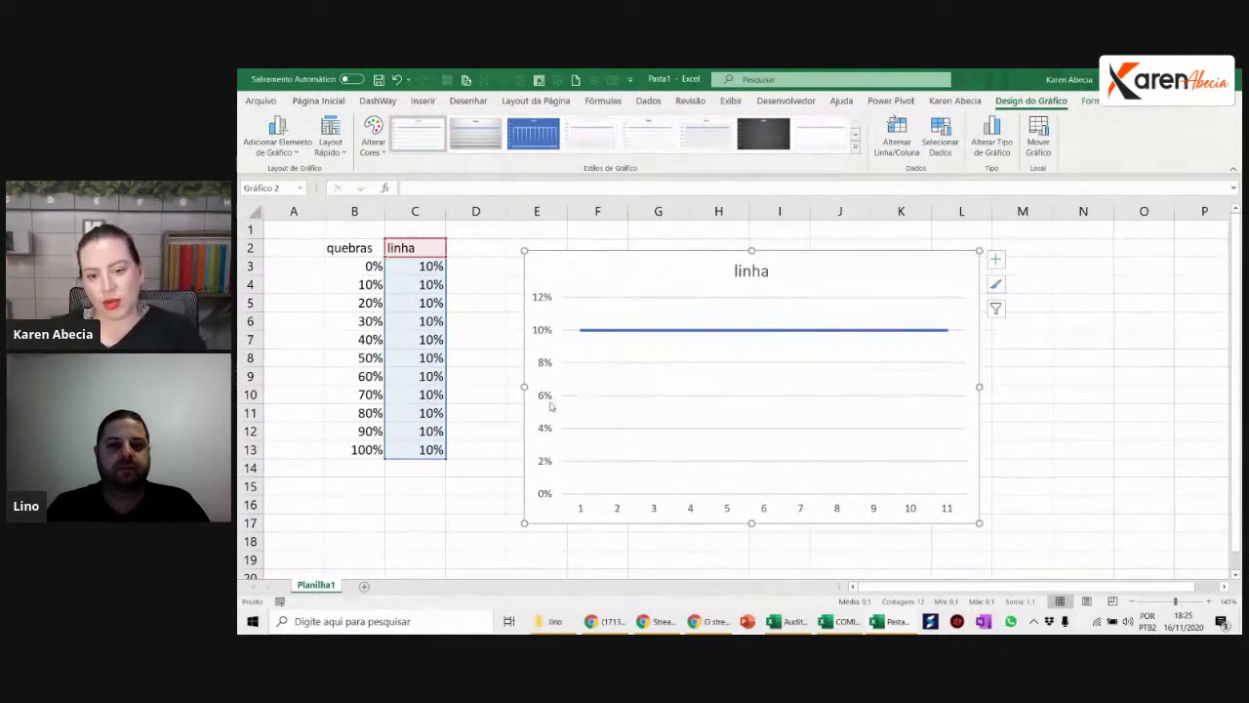
Step: Compare the audit dashboard's coloured progress line with the new chart's "linha" series in Pasta1
key(alt+Tab)
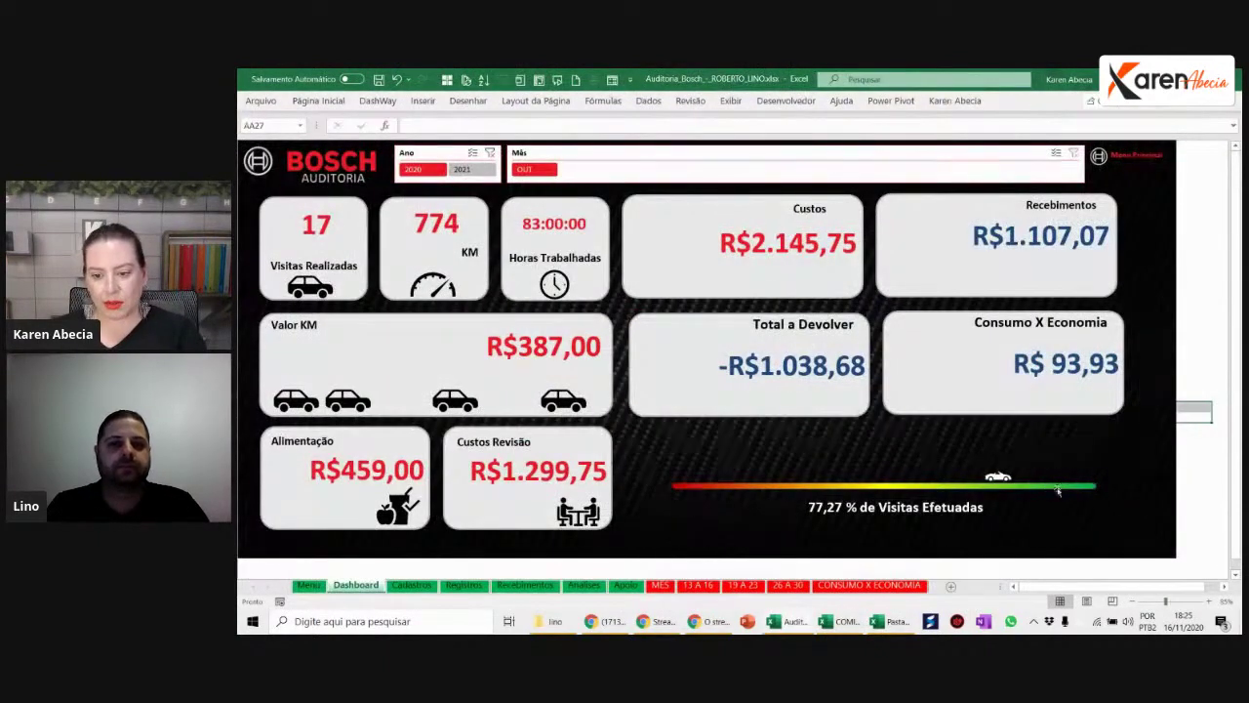
key(alt+Tab)
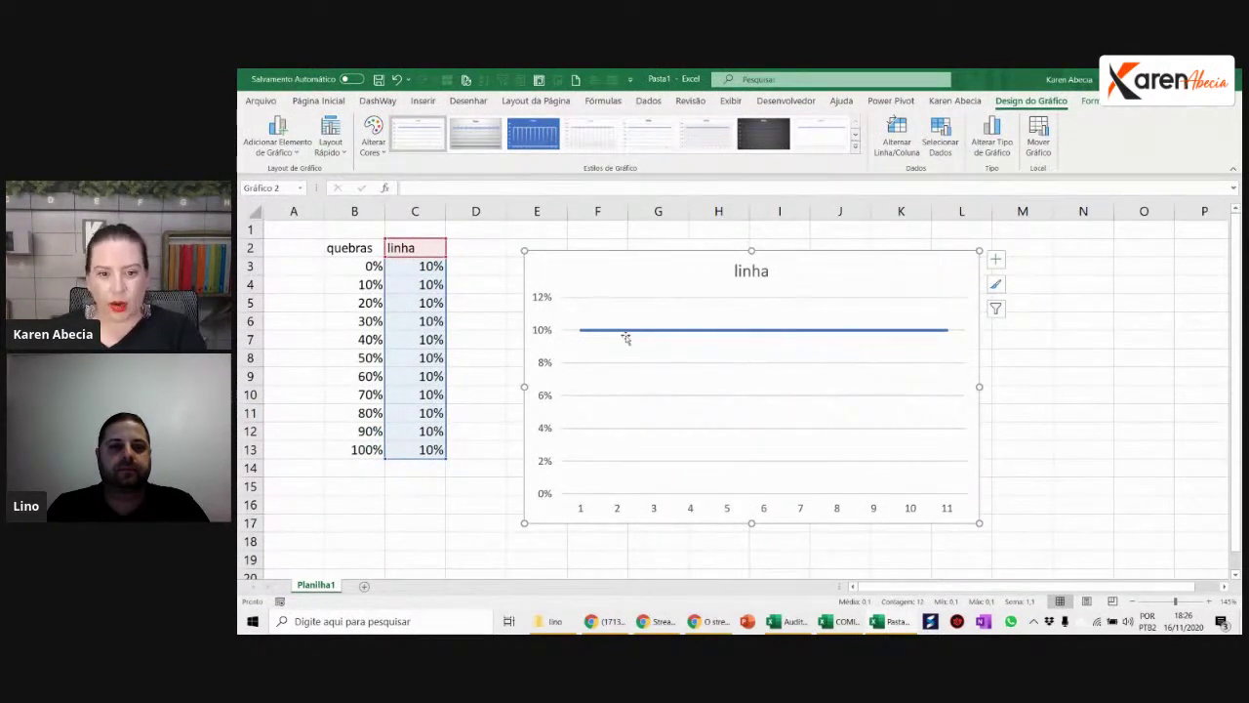
click(580, 331)
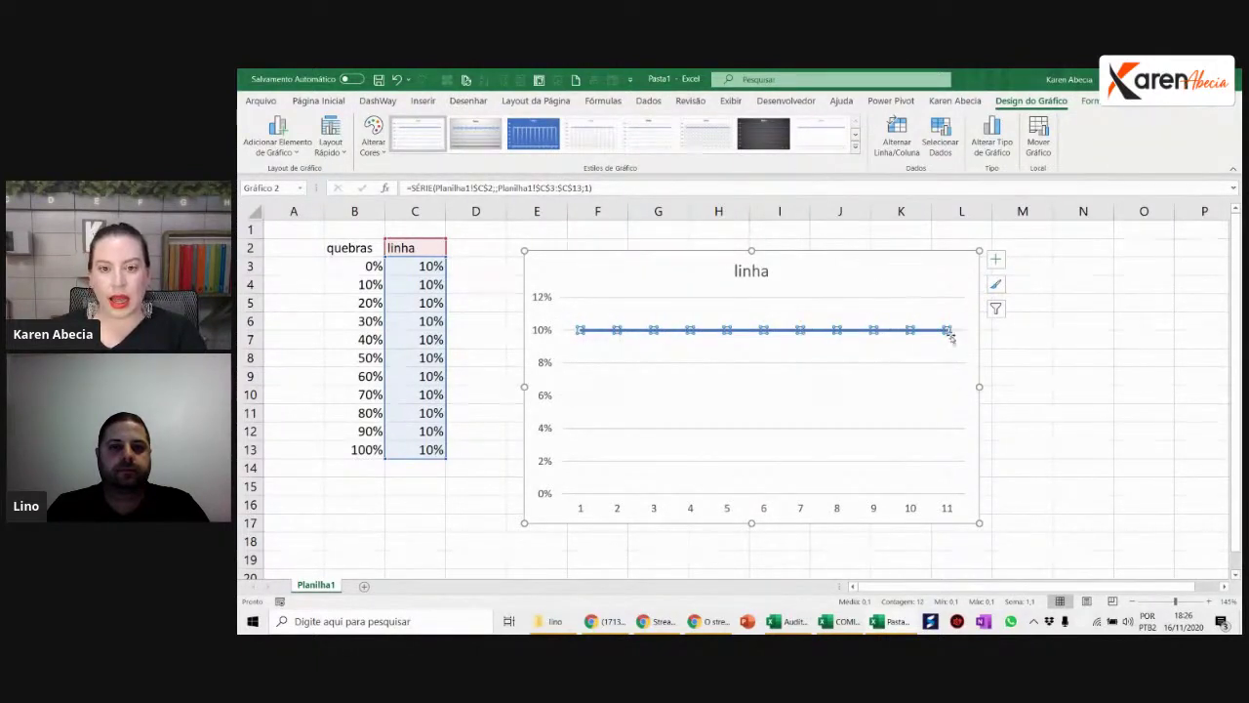
Step: Remove the vertical and horizontal axes from the "linha" chart
click(542, 299)
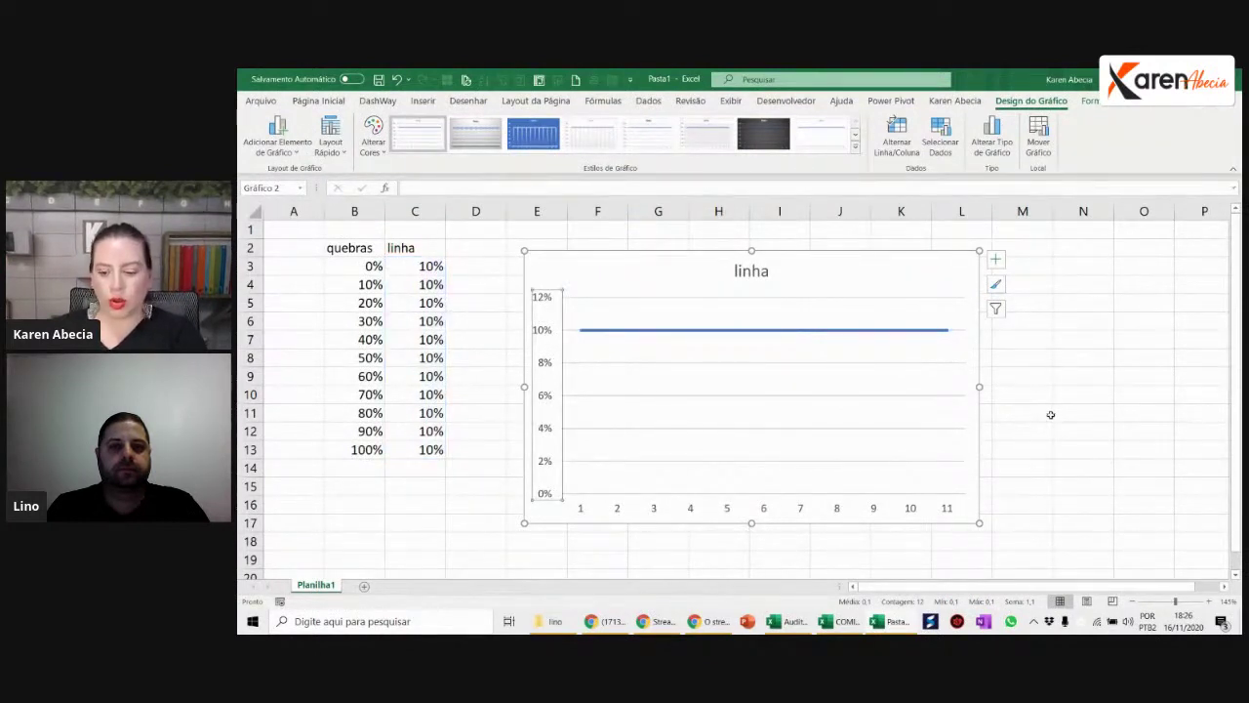
key(Delete)
click(640, 508)
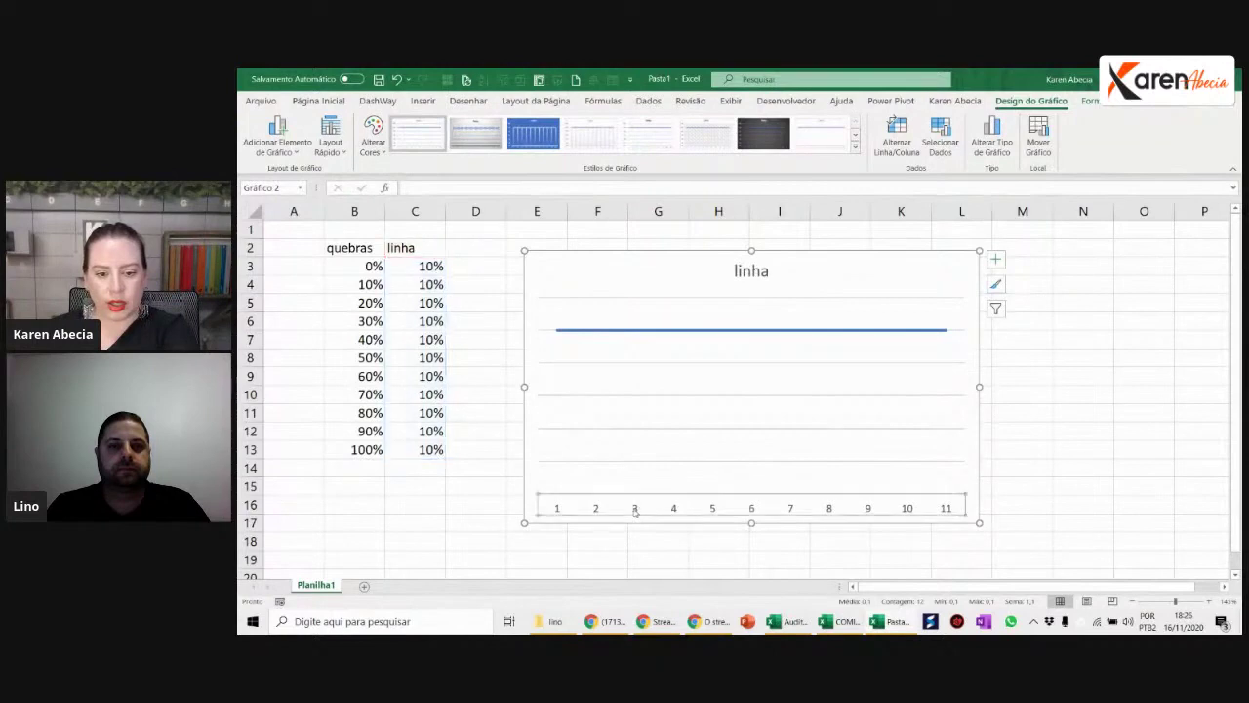
key(Delete)
Step: Remove the gridlines and the title from the "linha" chart so only the line remains
click(653, 370)
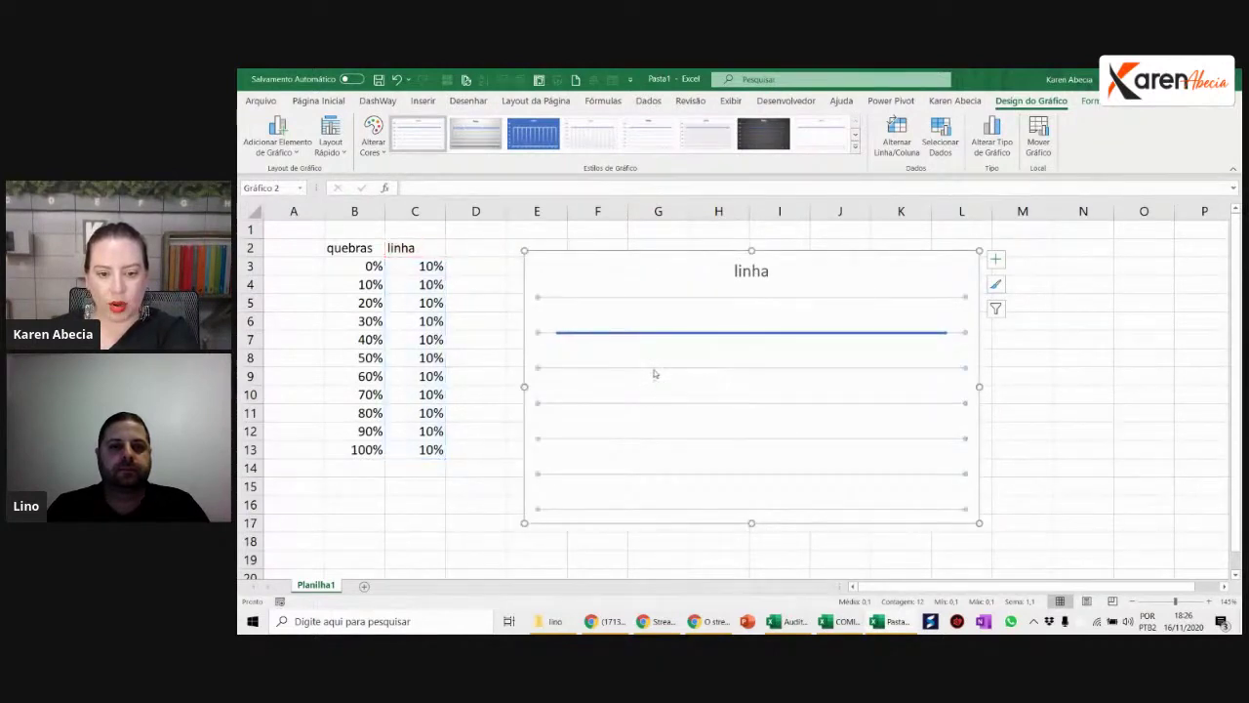
key(Delete)
click(735, 272)
key(Delete)
click(919, 377)
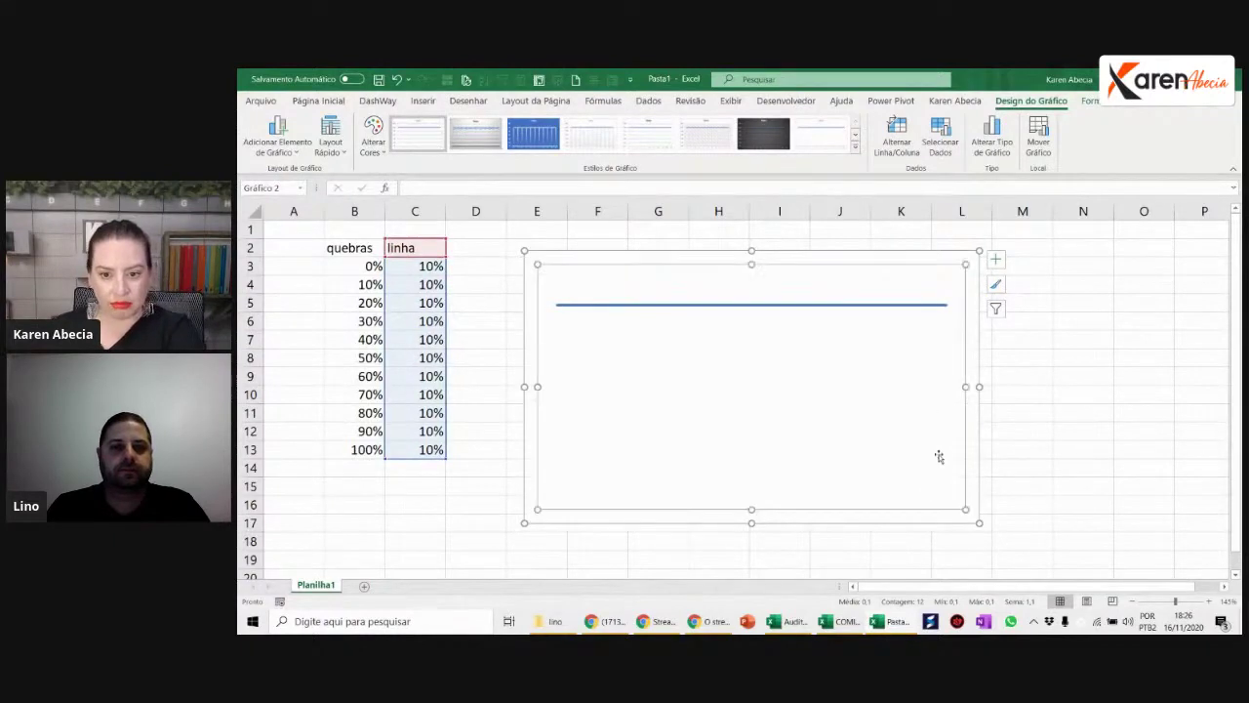
click(903, 515)
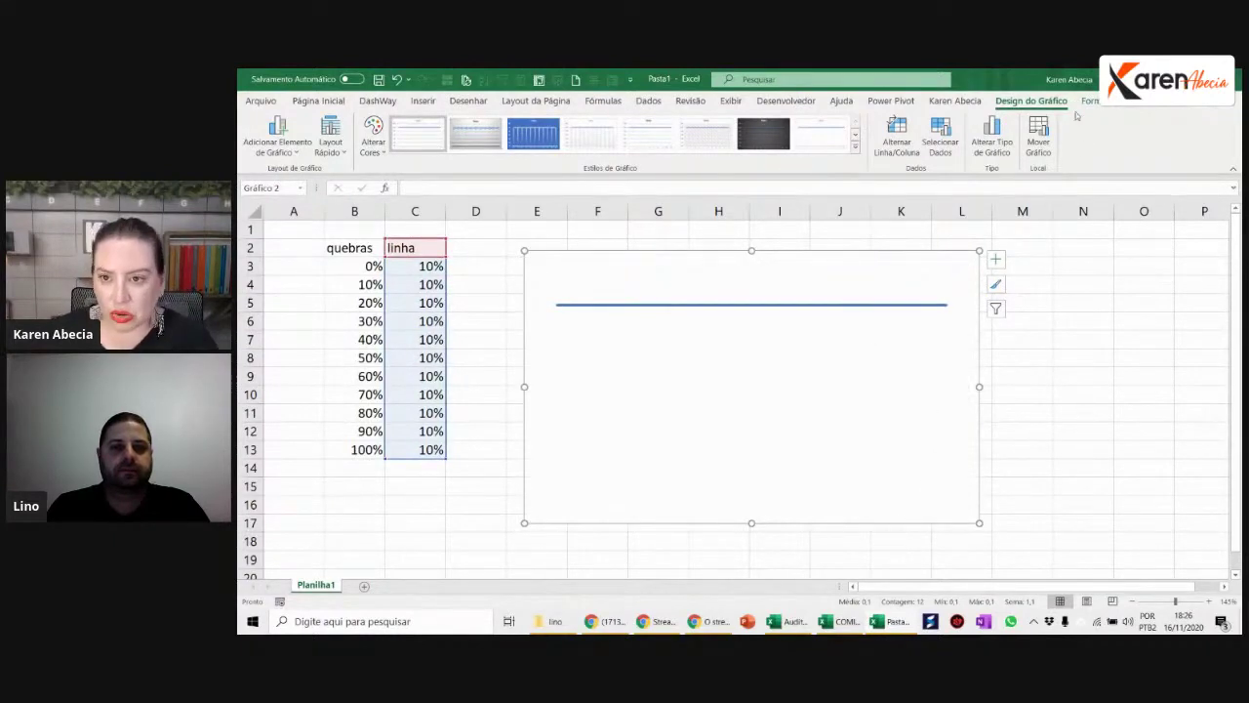
click(1071, 412)
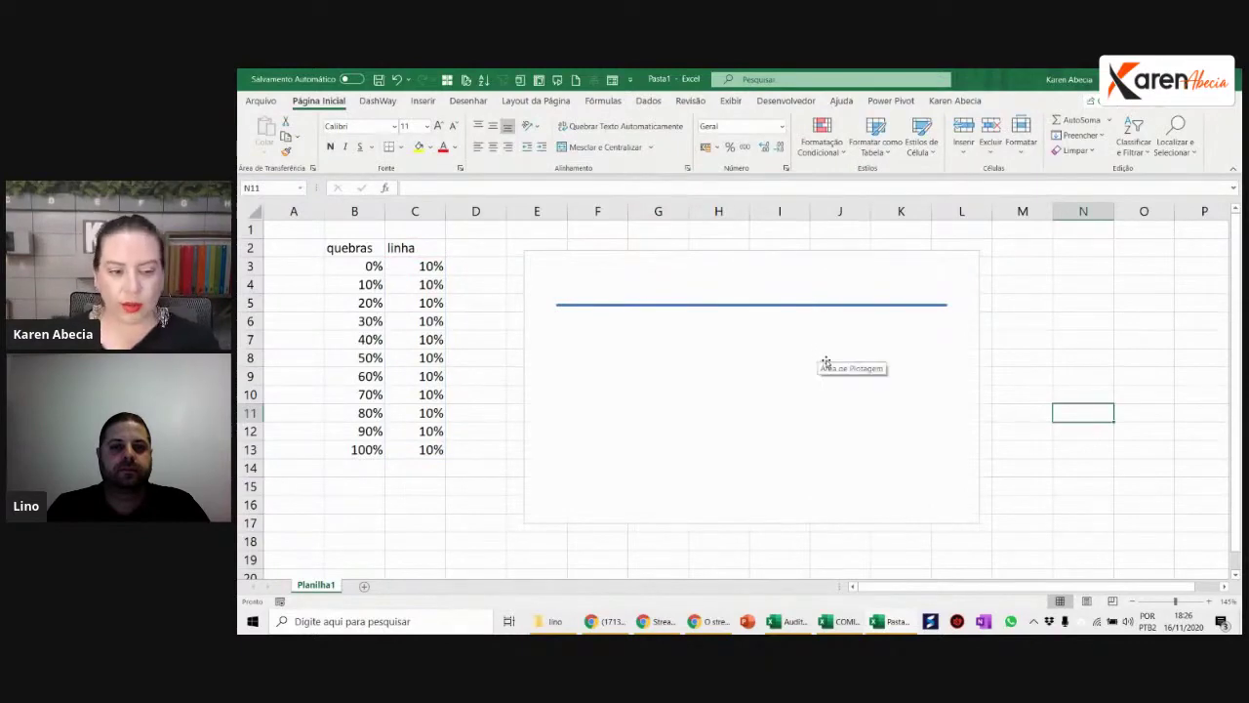
Step: Set the line width of the chart's "linha" series to 15 pt
click(820, 319)
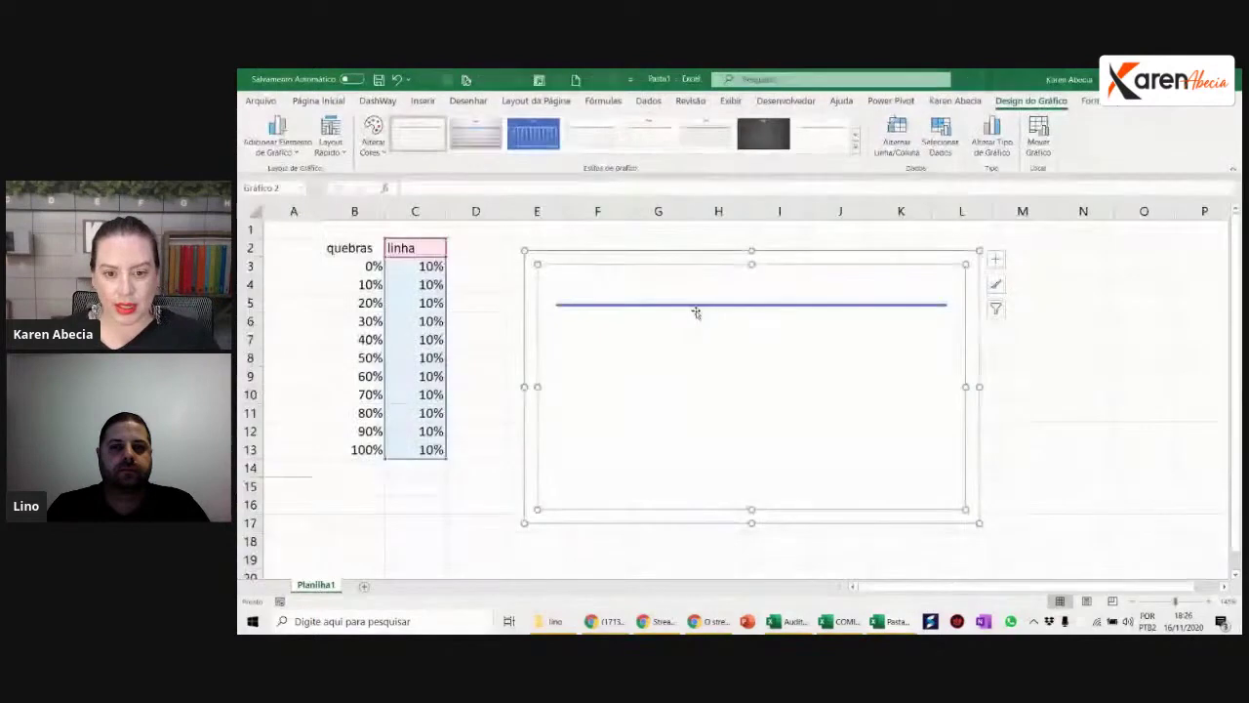
click(692, 306)
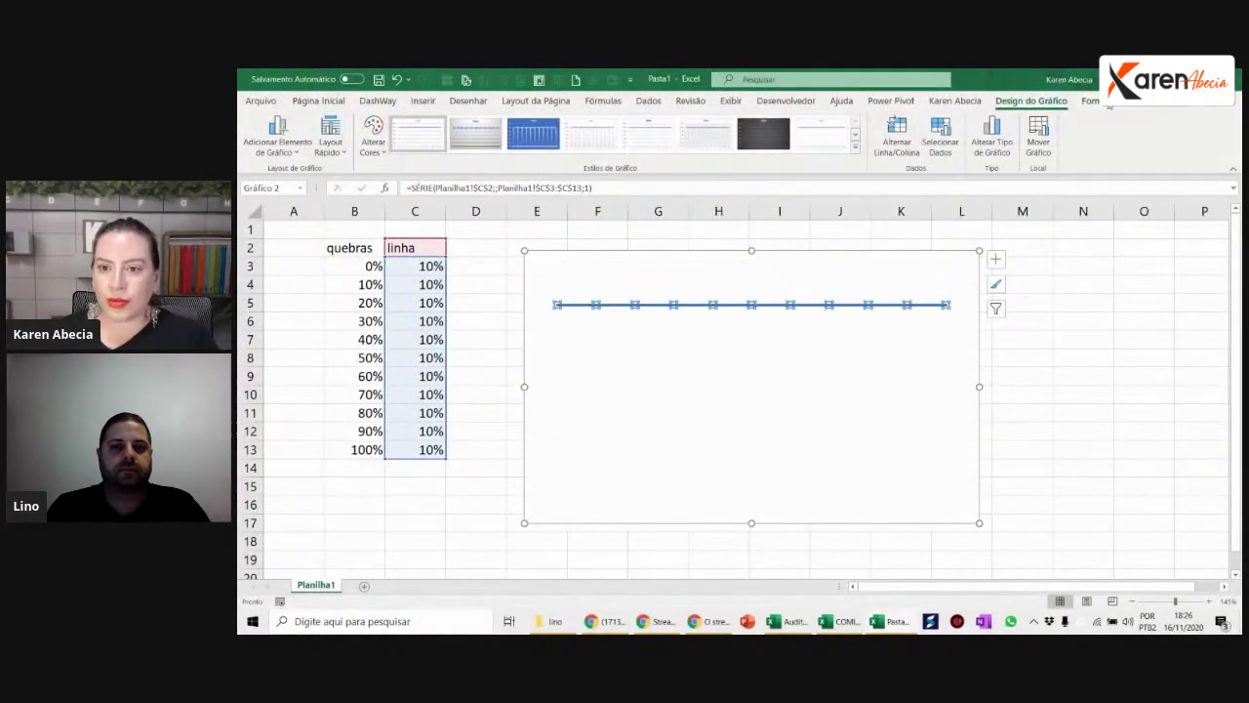
click(1103, 102)
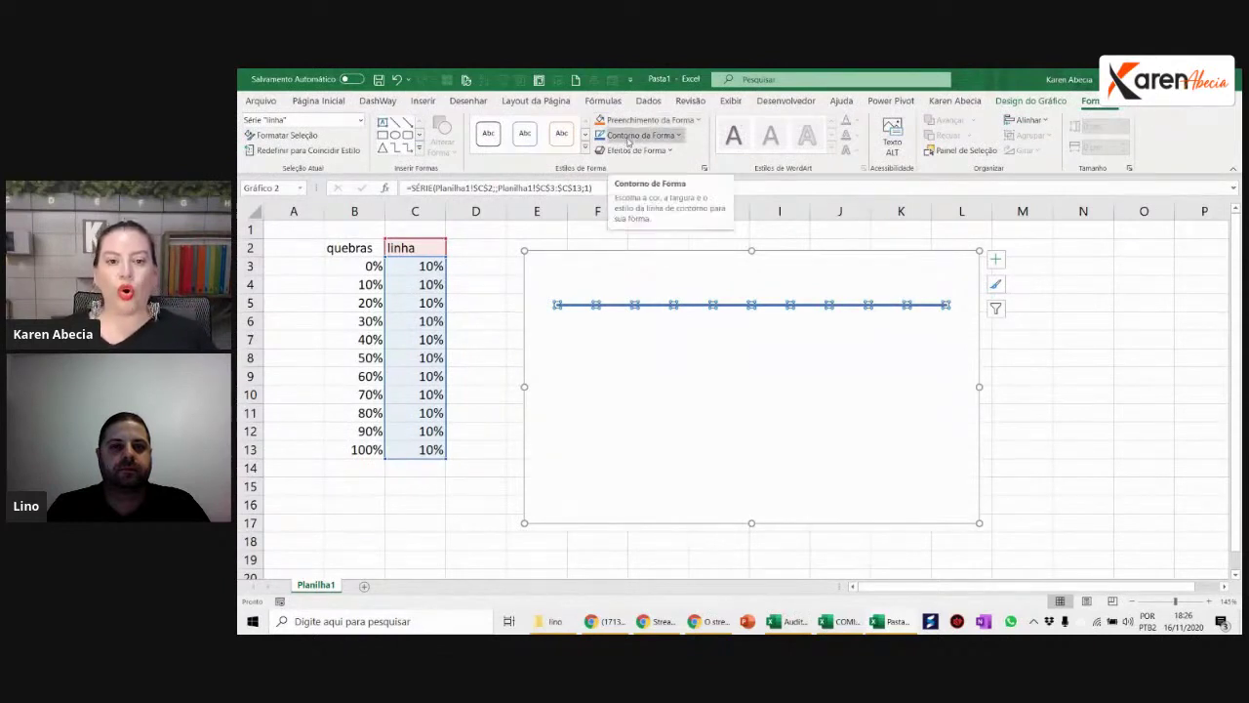
click(628, 136)
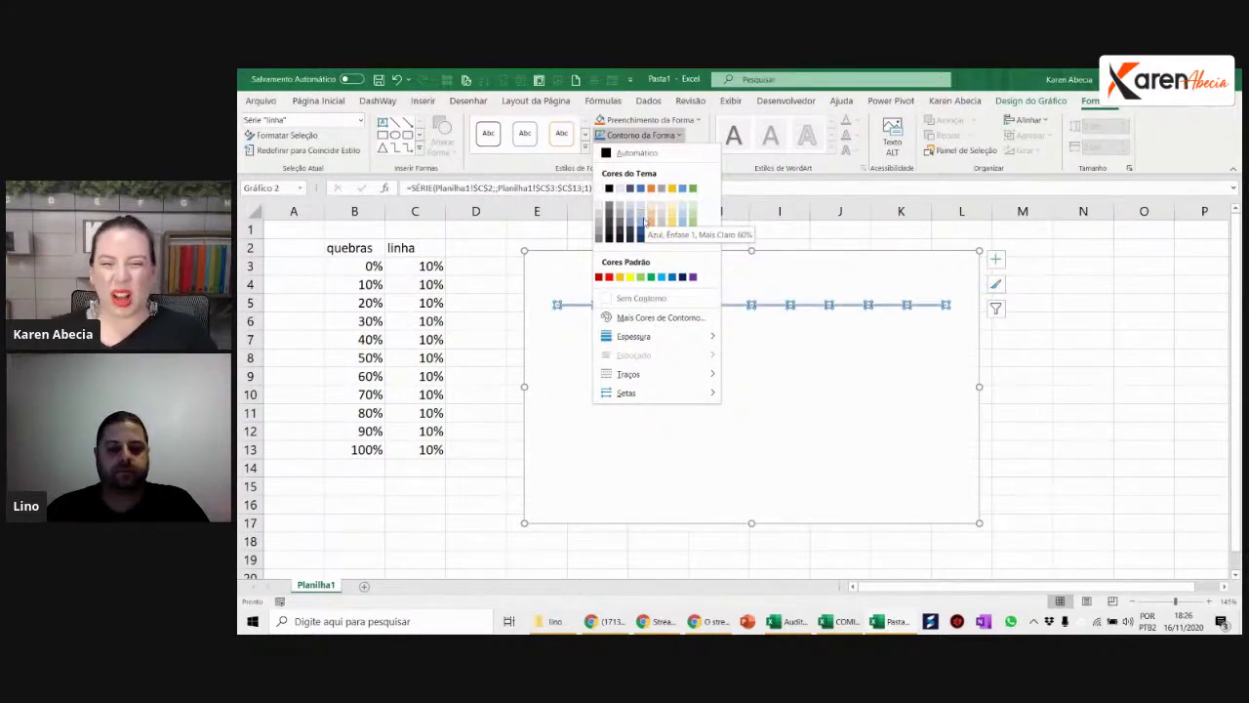
mouse_move(656, 337)
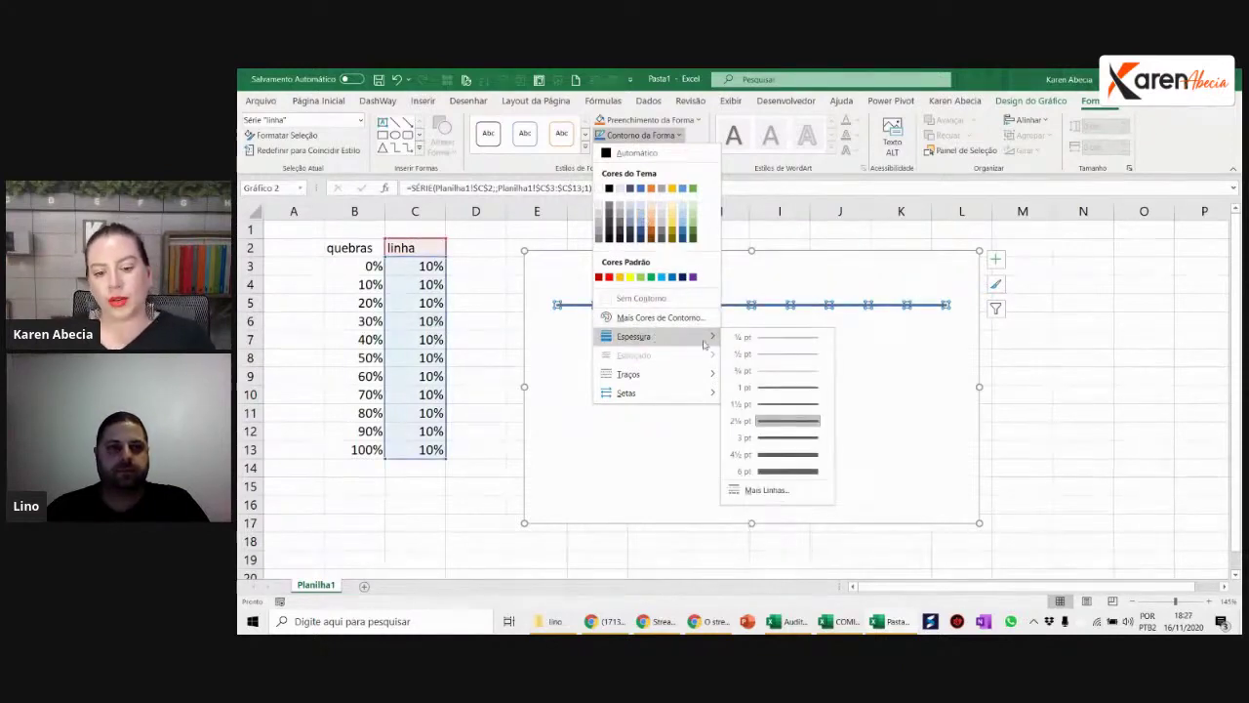
click(766, 490)
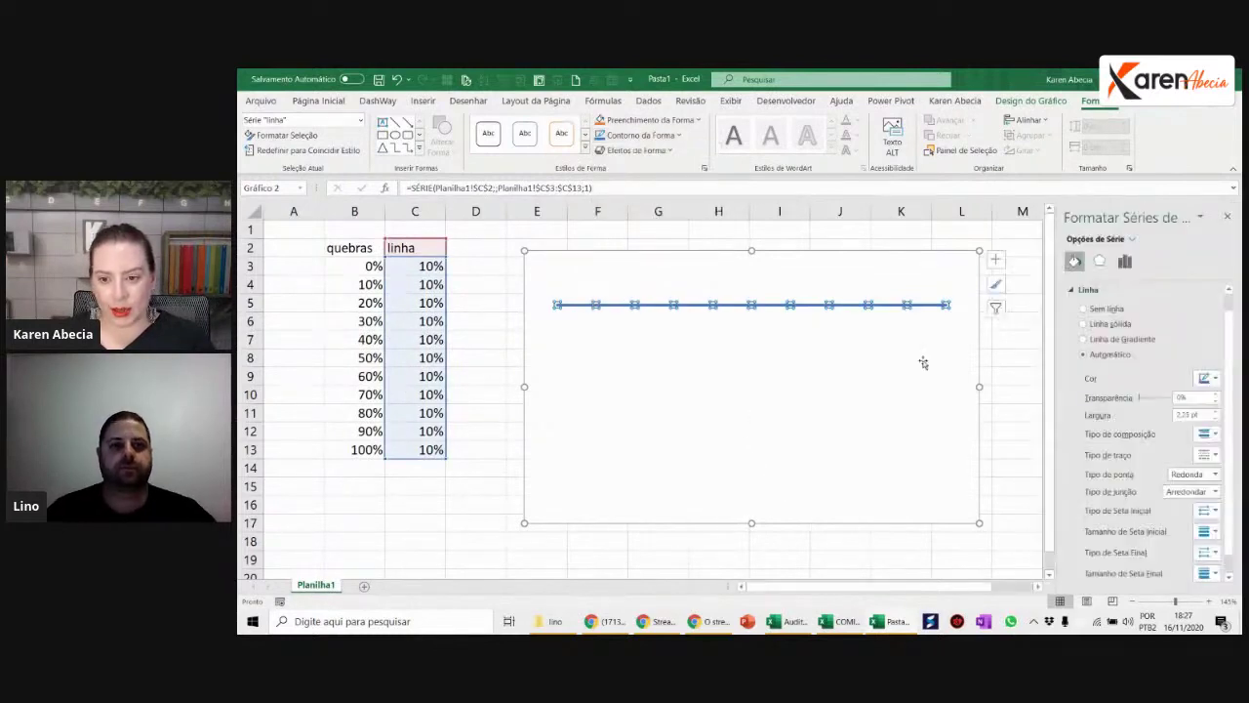
drag(1057, 351, 981, 349)
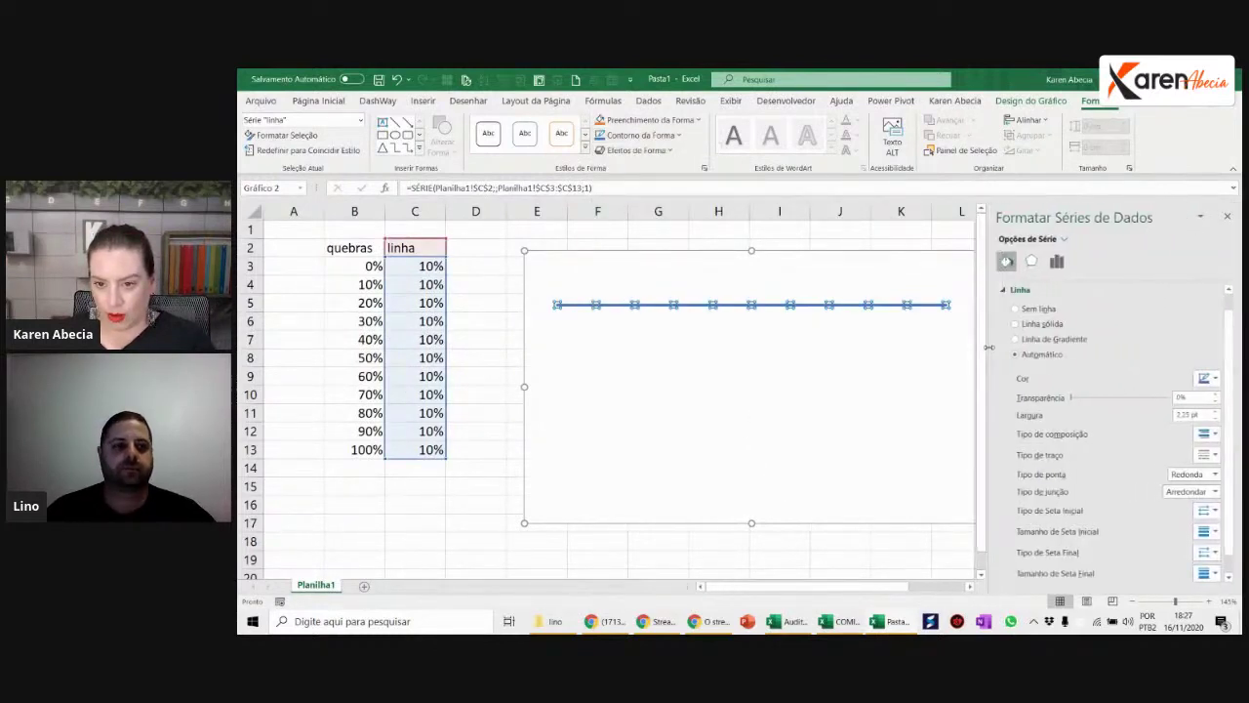
click(1216, 411)
click(1216, 412)
click(1216, 412)
click(1215, 412)
click(1216, 411)
click(1216, 412)
click(1216, 412)
click(1216, 412)
click(1216, 412)
click(1216, 412)
click(1216, 412)
click(1216, 411)
click(1216, 412)
click(1216, 412)
click(1216, 412)
click(1216, 411)
click(1216, 412)
click(1216, 411)
click(1216, 412)
click(1216, 411)
click(1216, 411)
click(1216, 412)
click(1216, 411)
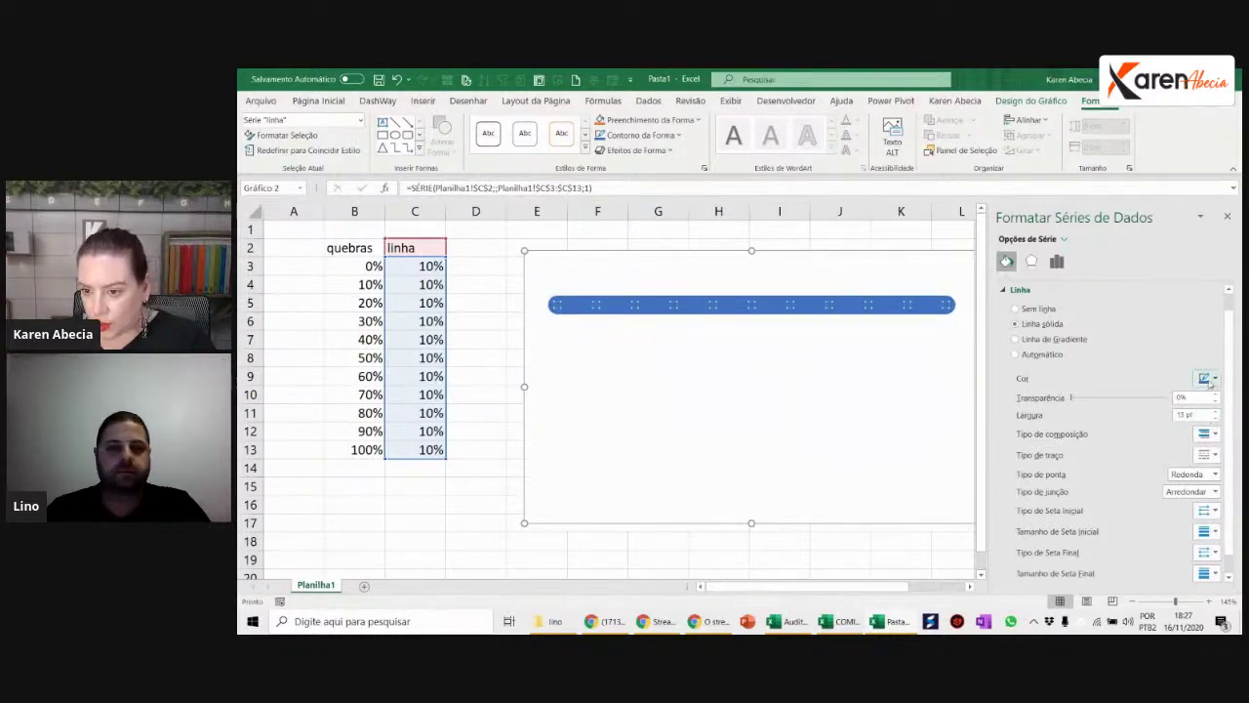
click(1210, 379)
click(1210, 378)
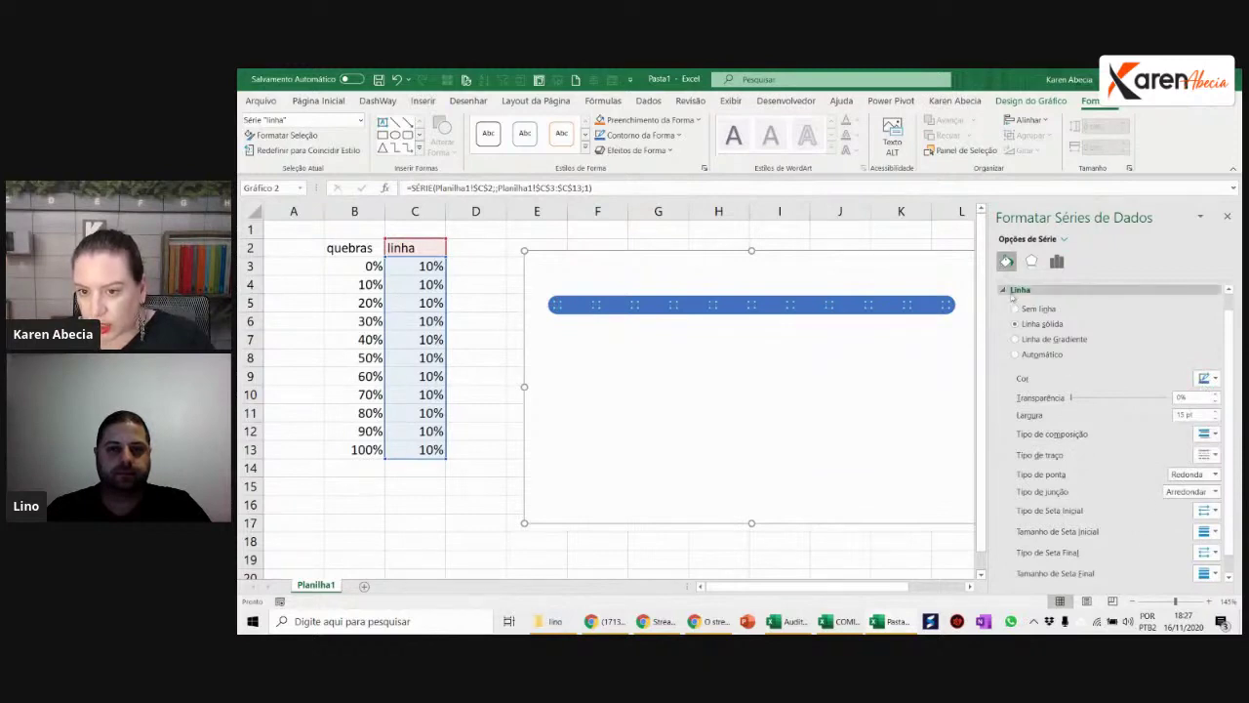
click(1215, 379)
click(1215, 380)
drag(904, 584, 945, 584)
scroll(1231, 563, down, 1)
scroll(1231, 563, down, 1)
scroll(1231, 581, up, 3)
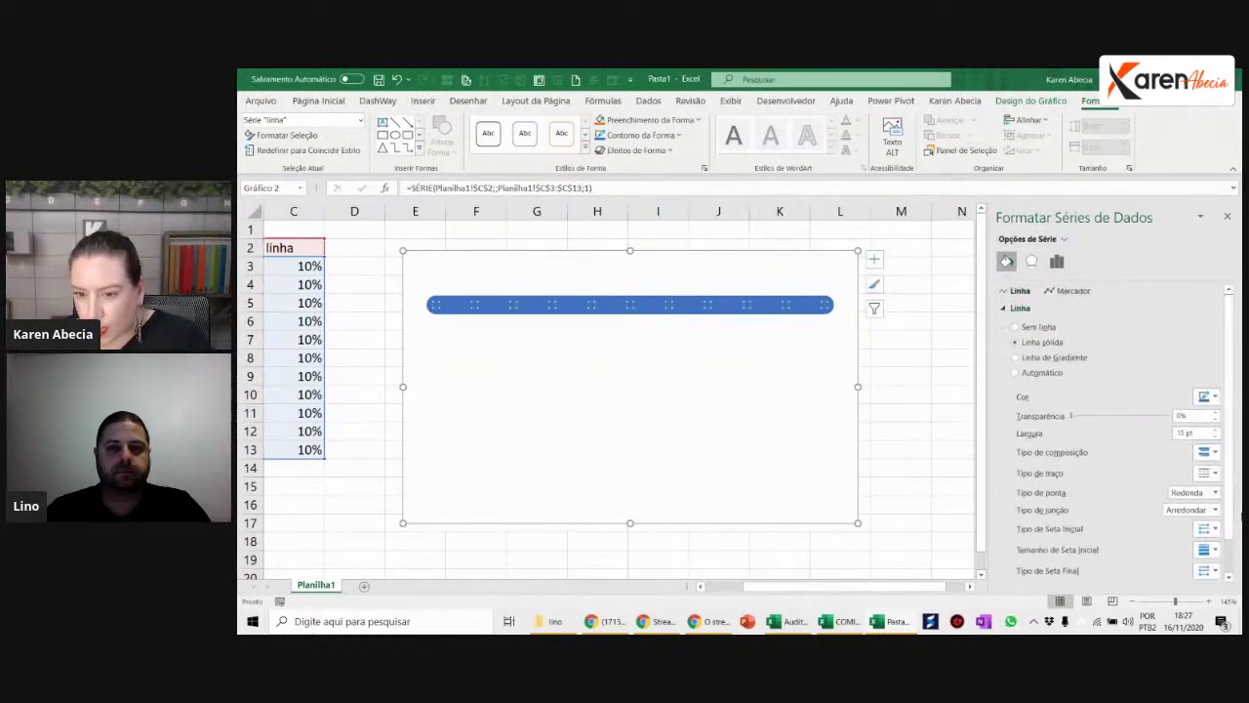
click(1215, 397)
click(1216, 398)
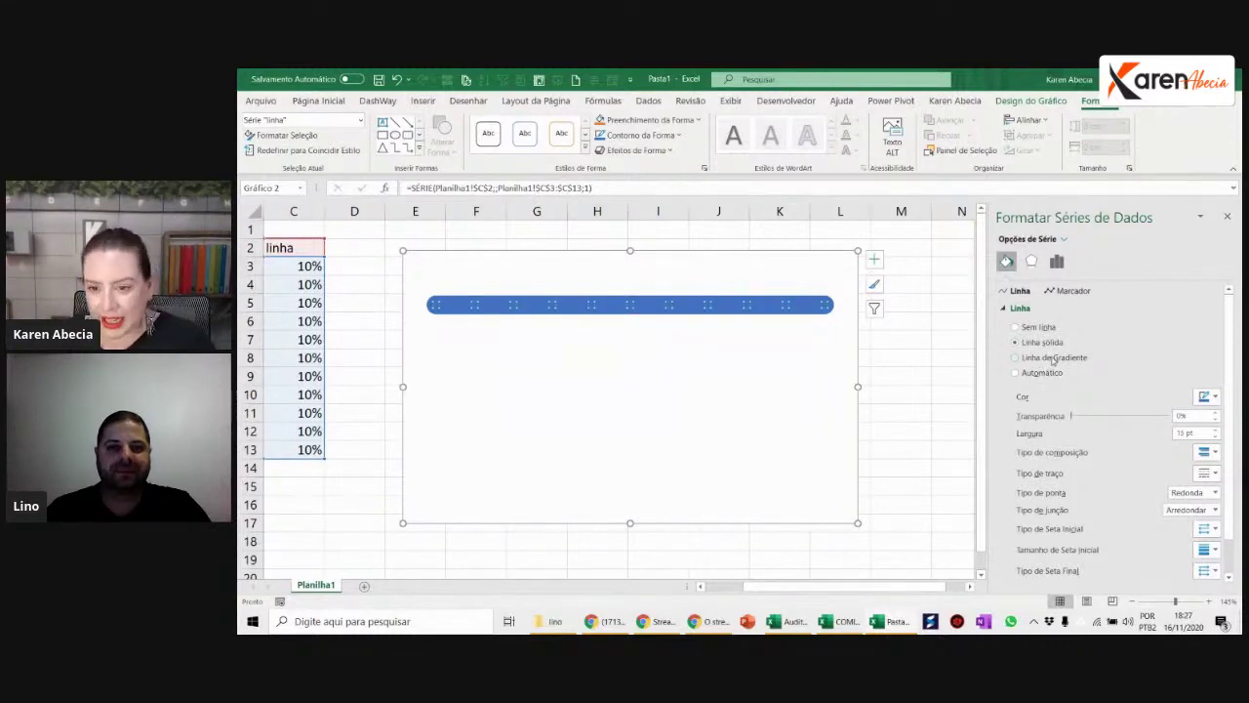
Step: Change the "linha" series to a gradient line with only three stops, placing the middle one at about 59%
click(1054, 358)
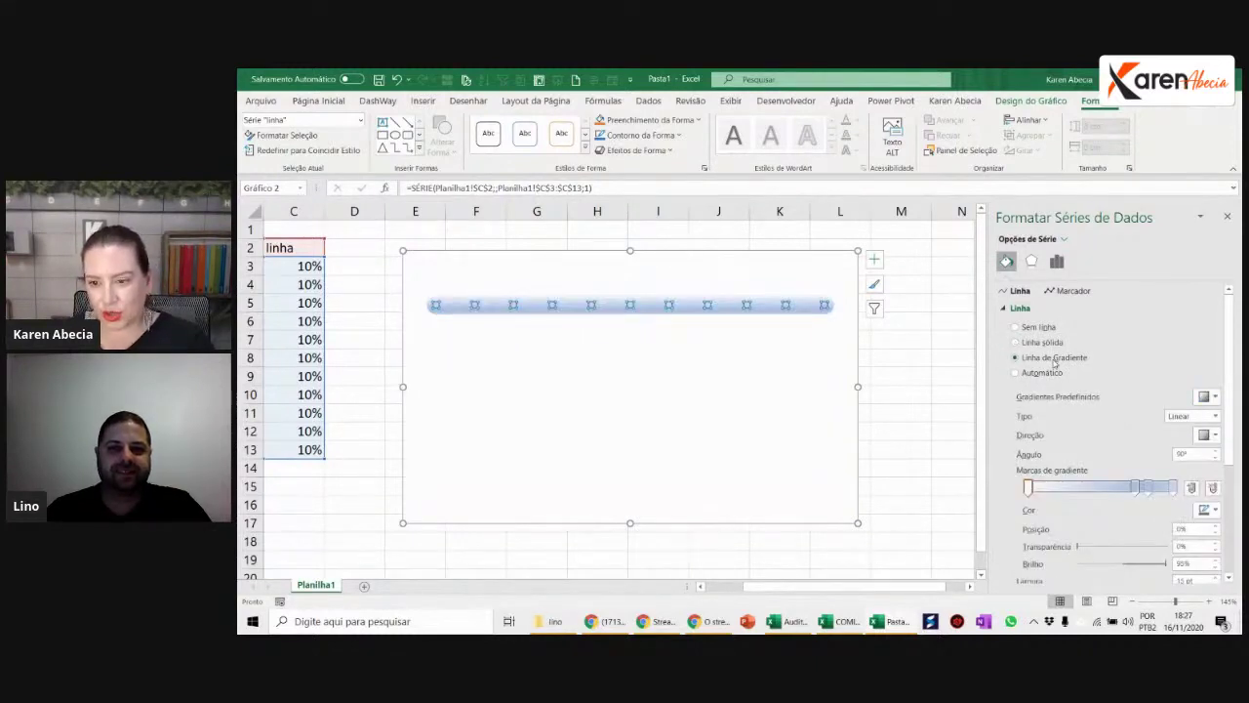
click(1206, 397)
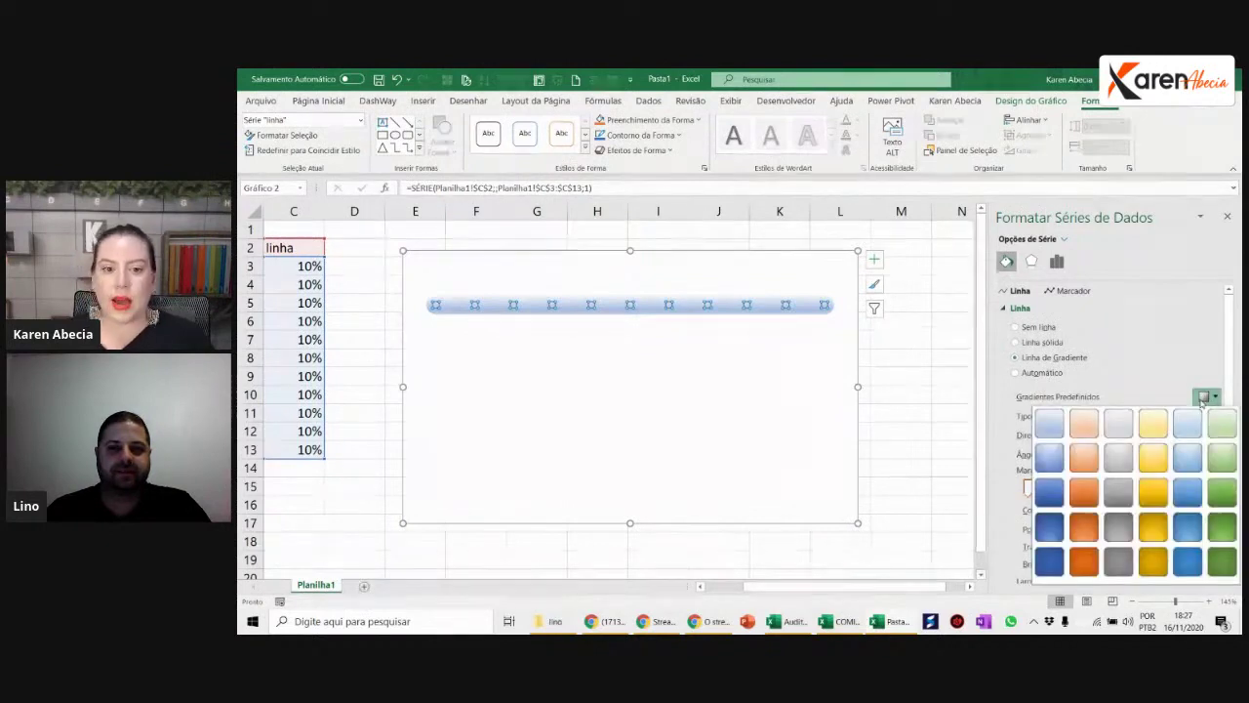
click(1204, 399)
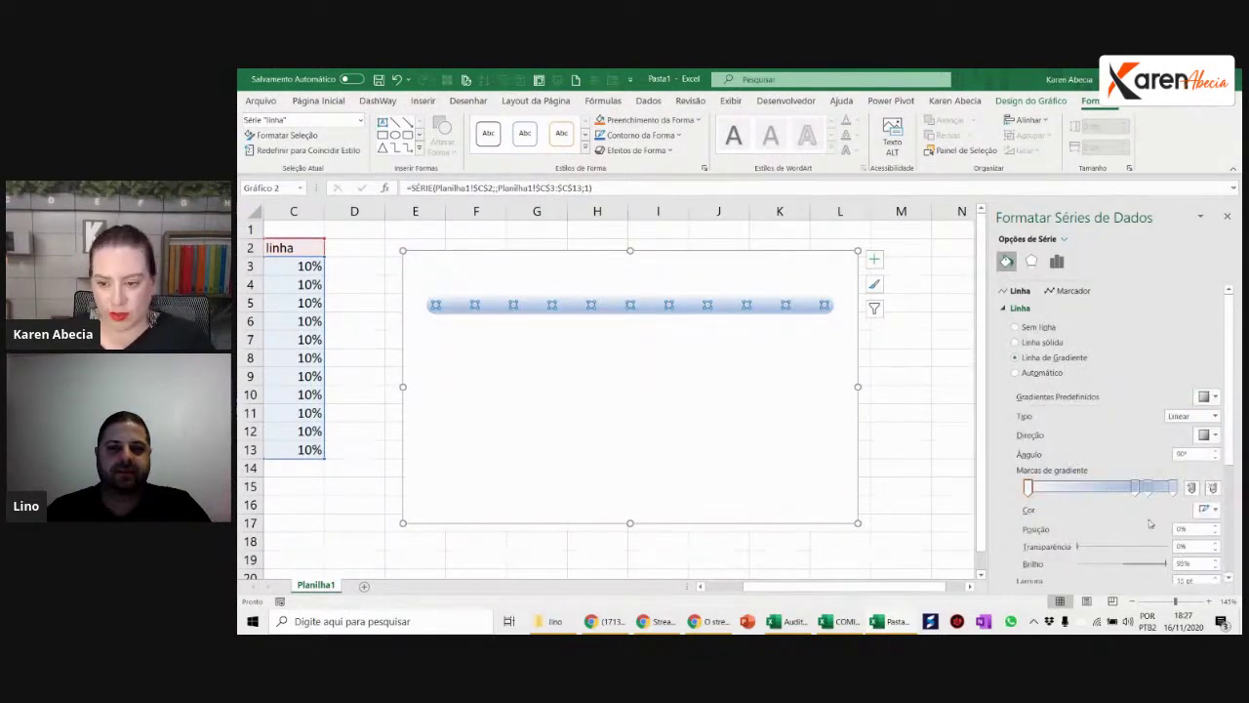
scroll(1228, 447, down, 3)
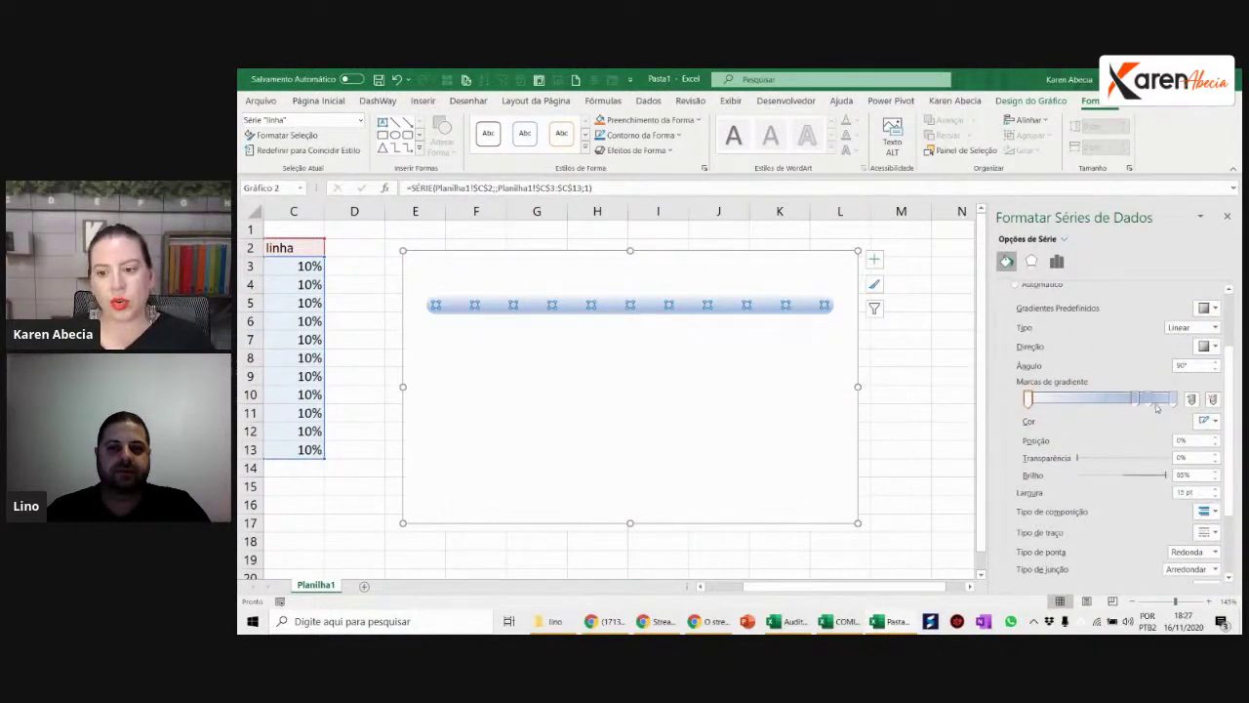
drag(1136, 400, 1117, 404)
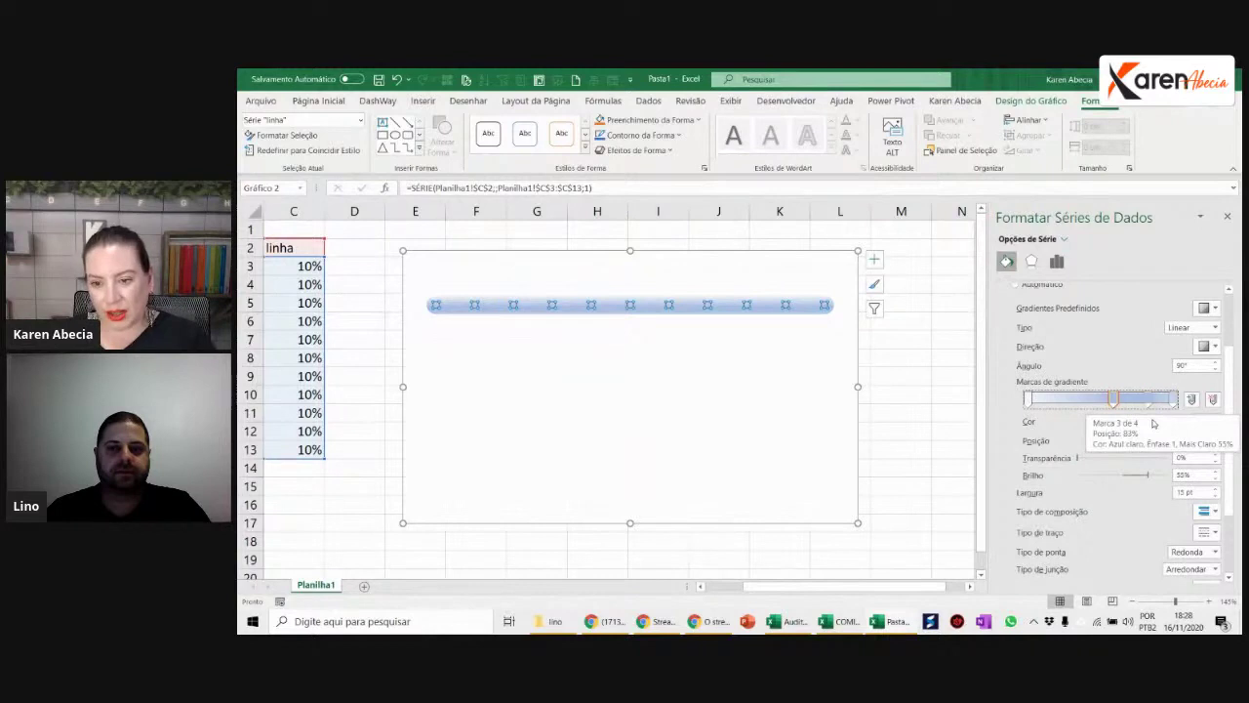
click(1149, 402)
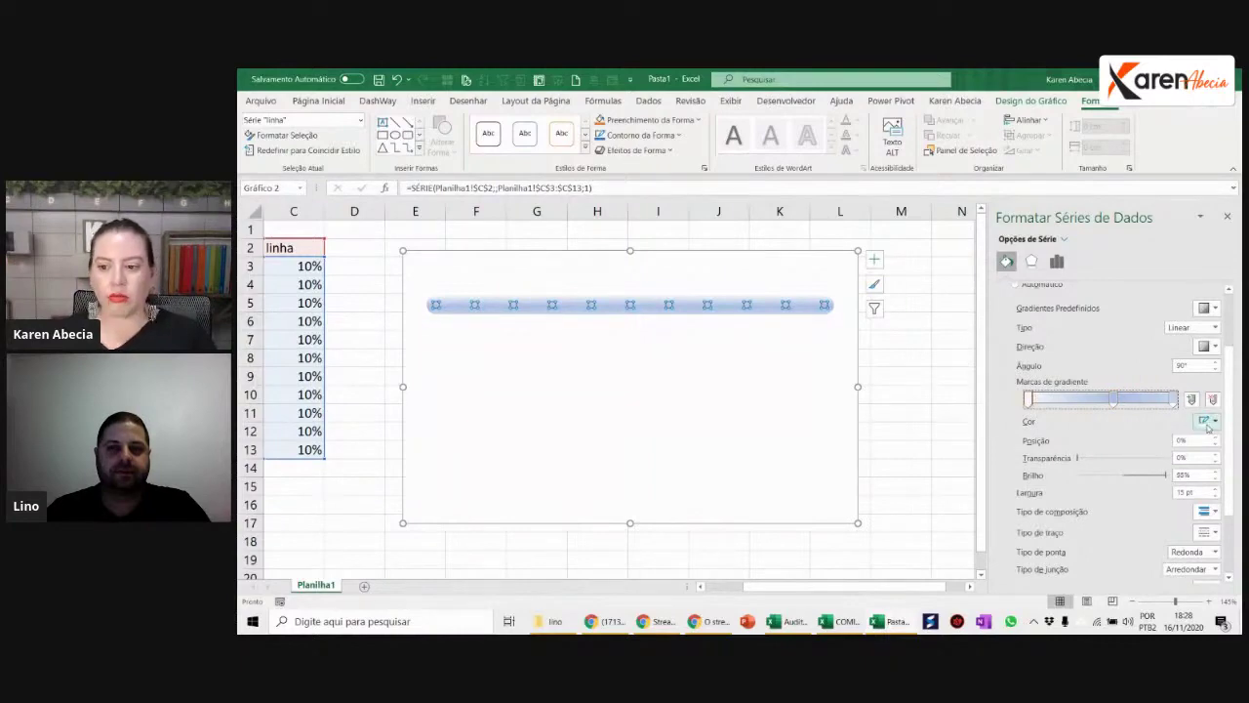
Step: Following the audit dashboard's progress line, colour the three gradient stops red, theme gold and theme green
key(alt+Tab)
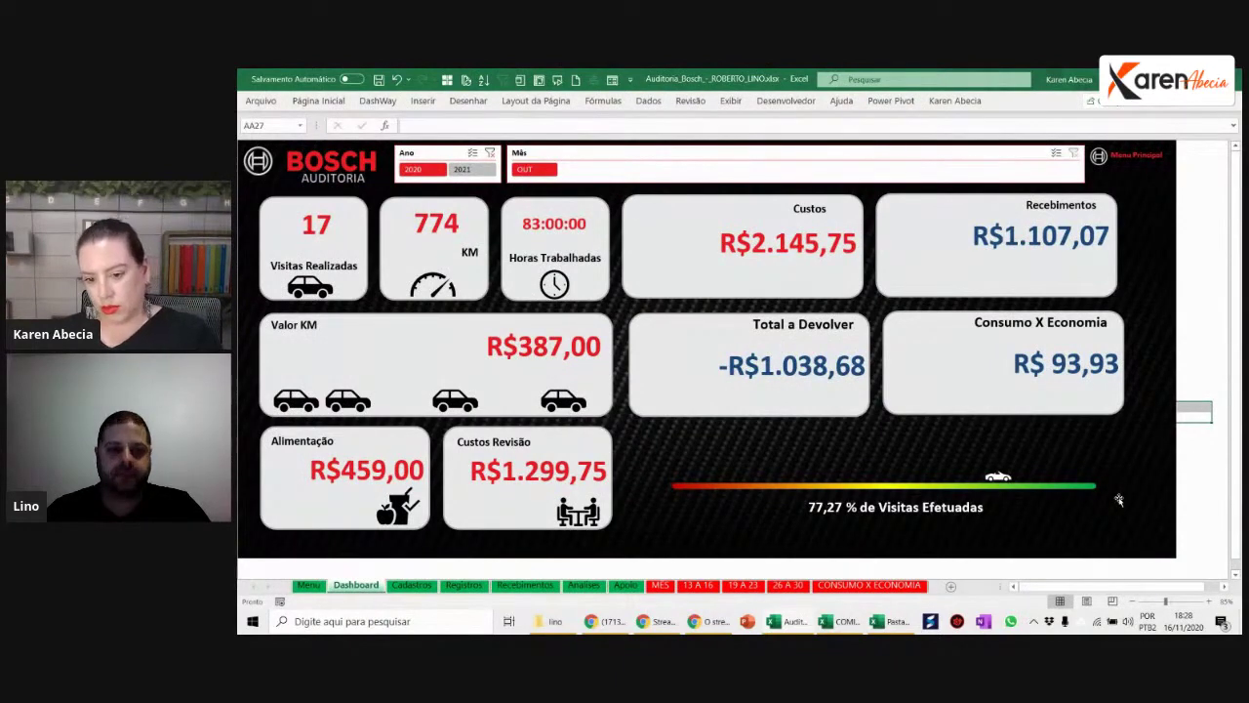
key(alt+Tab)
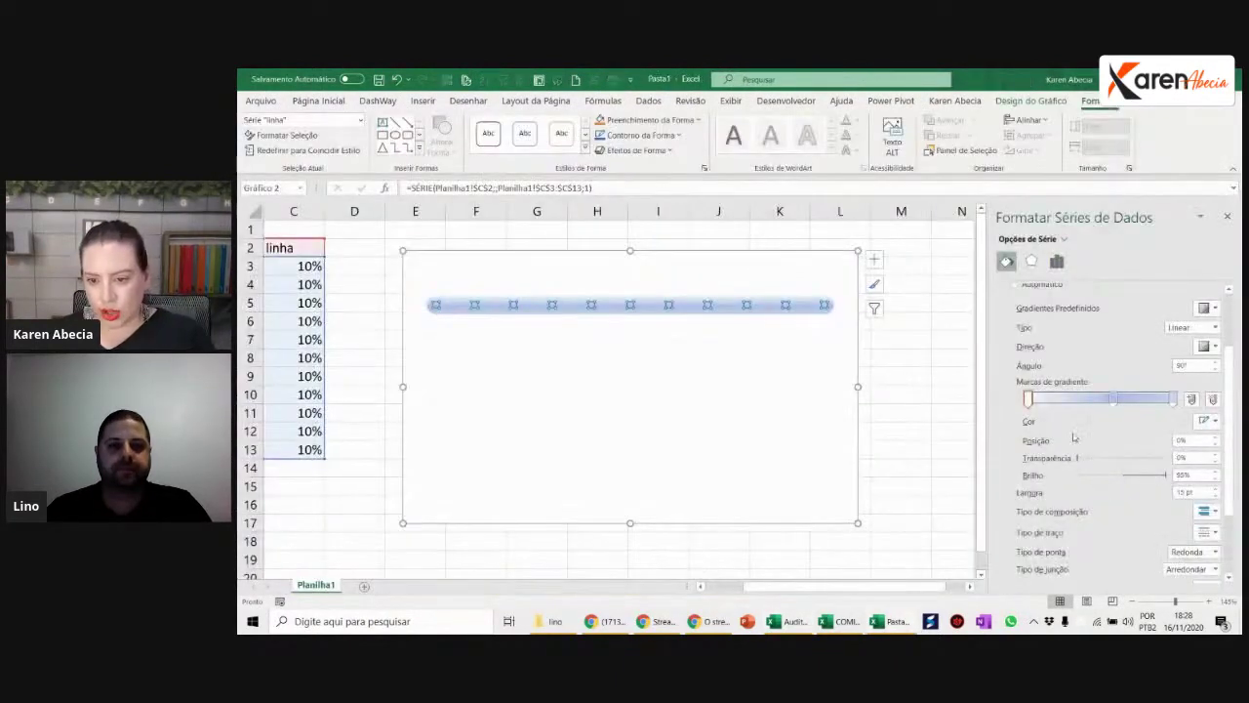
click(1206, 421)
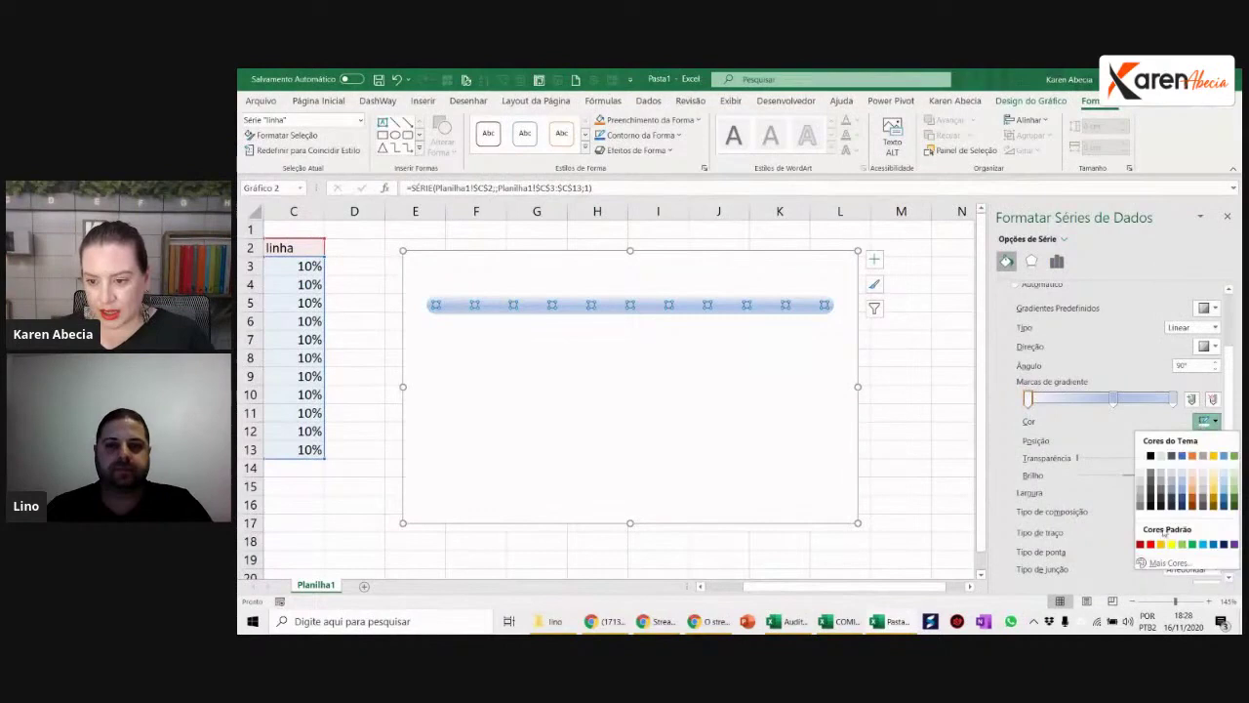
click(1151, 544)
click(1113, 400)
click(1206, 421)
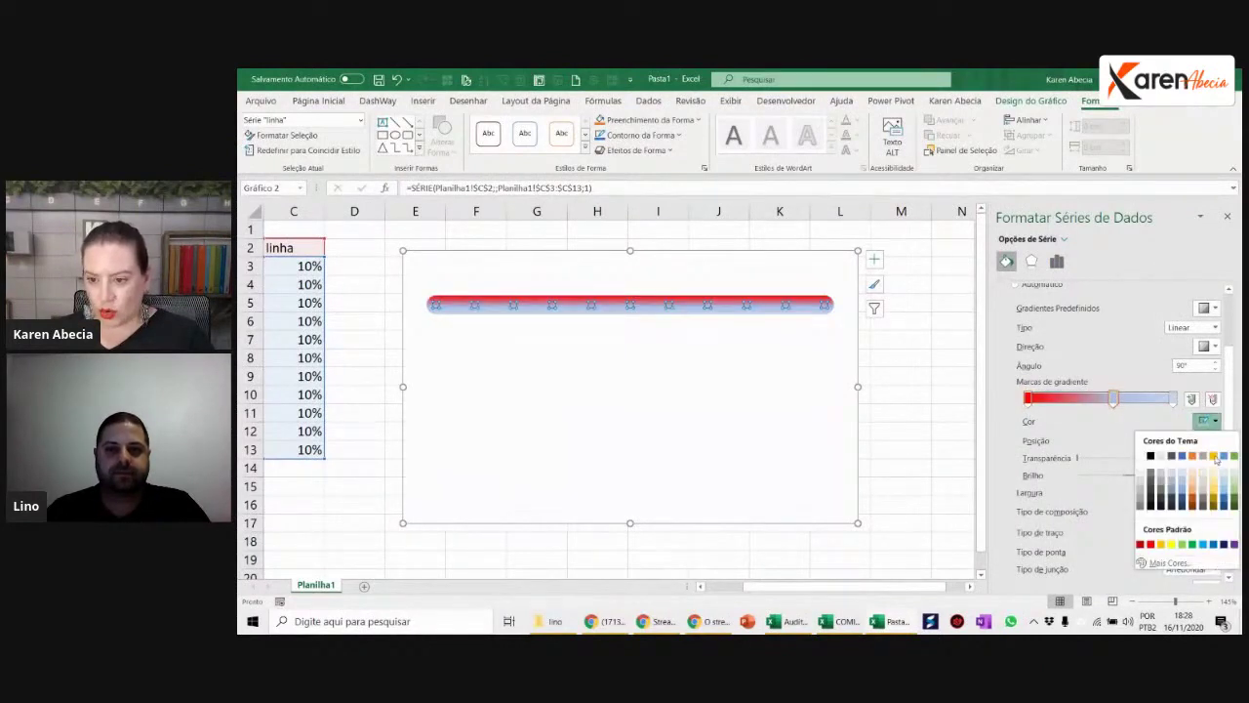
click(1213, 456)
click(1173, 398)
click(1210, 421)
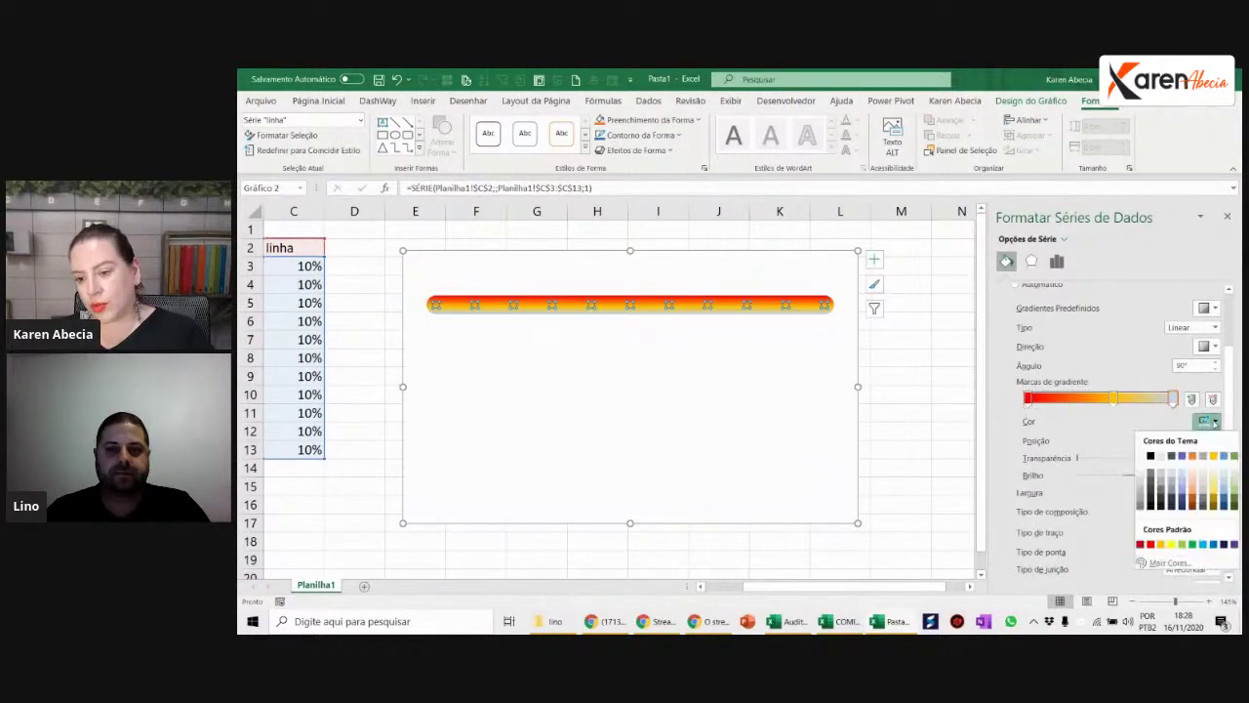
click(1234, 456)
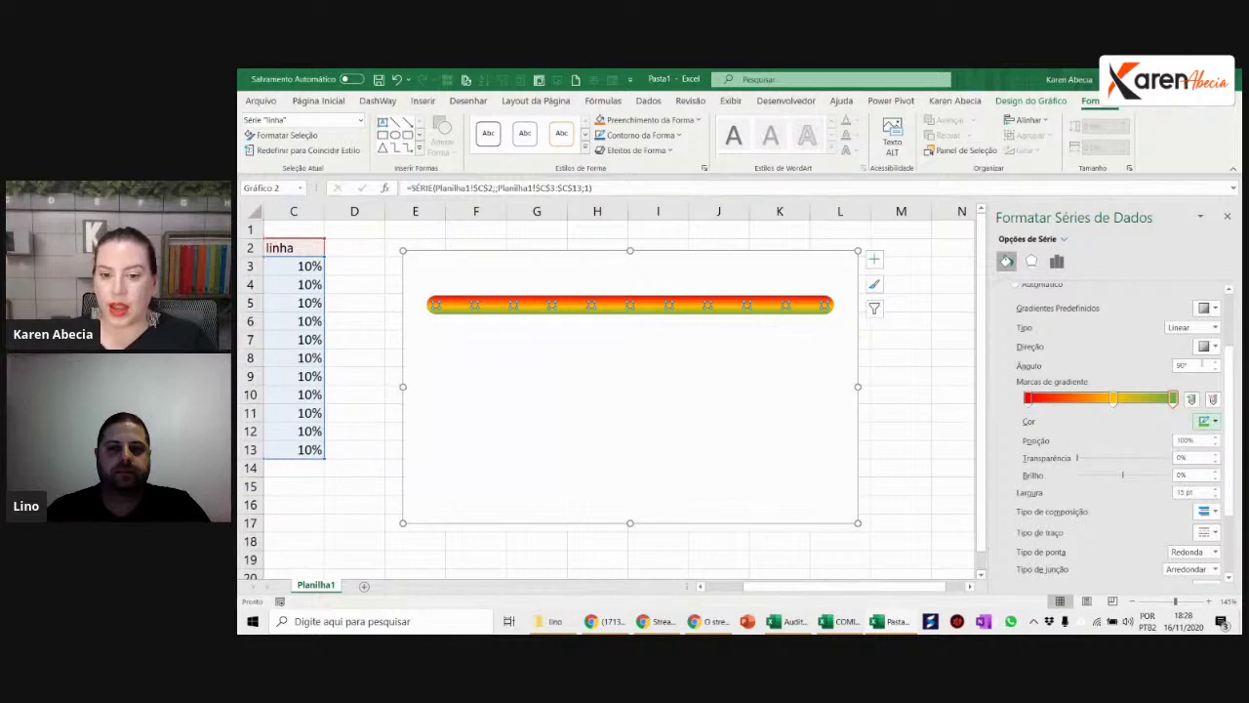
Step: Set the linear gradient's direction to run along the line from red to green, at an angle of 0°
drag(1192, 365, 1165, 365)
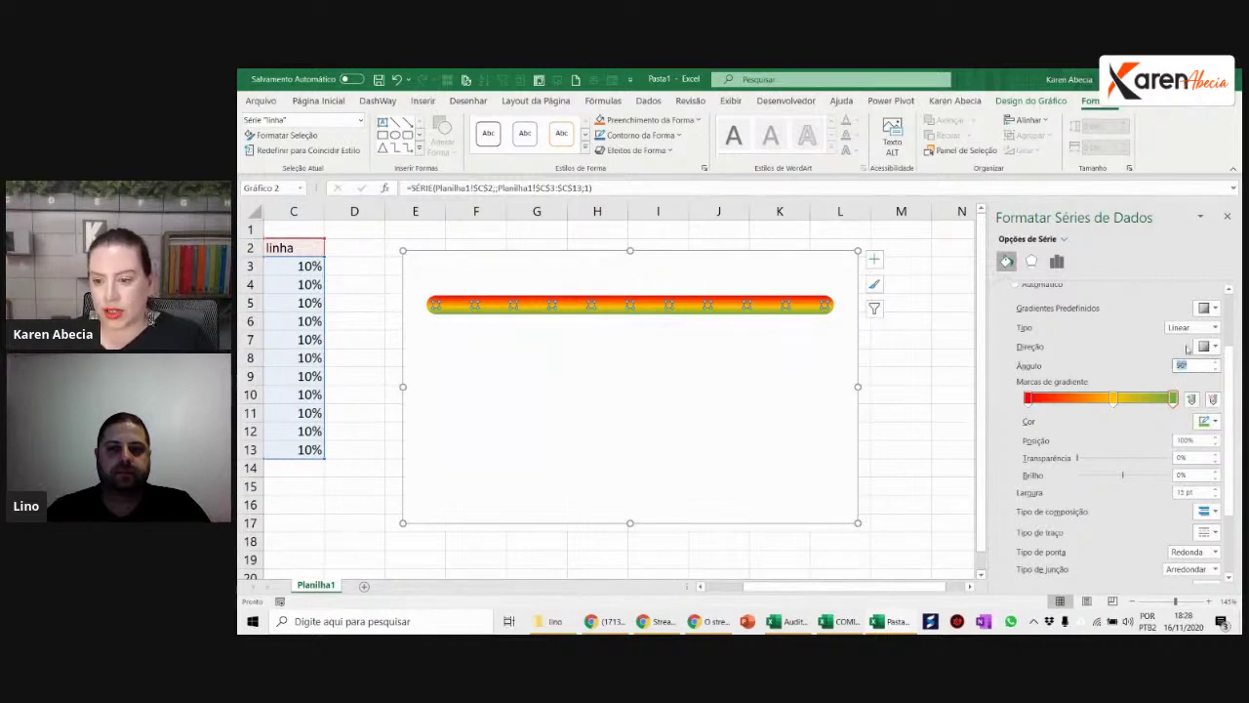
click(1207, 346)
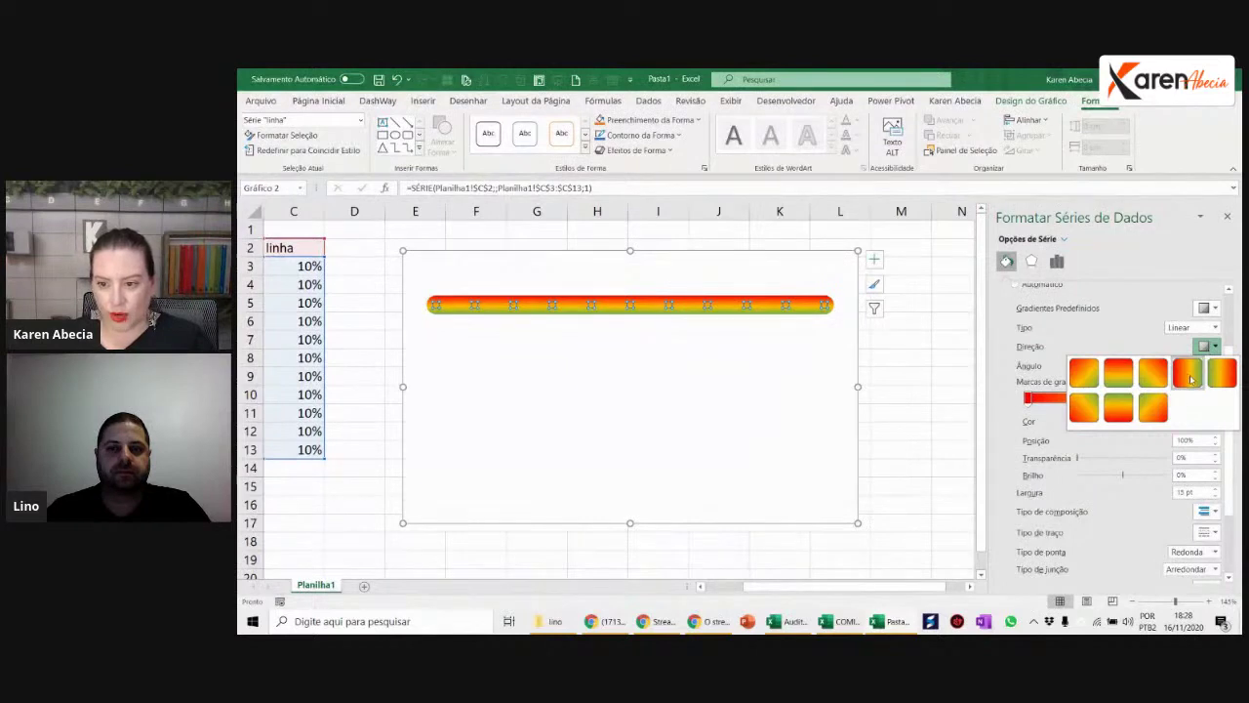
click(1189, 380)
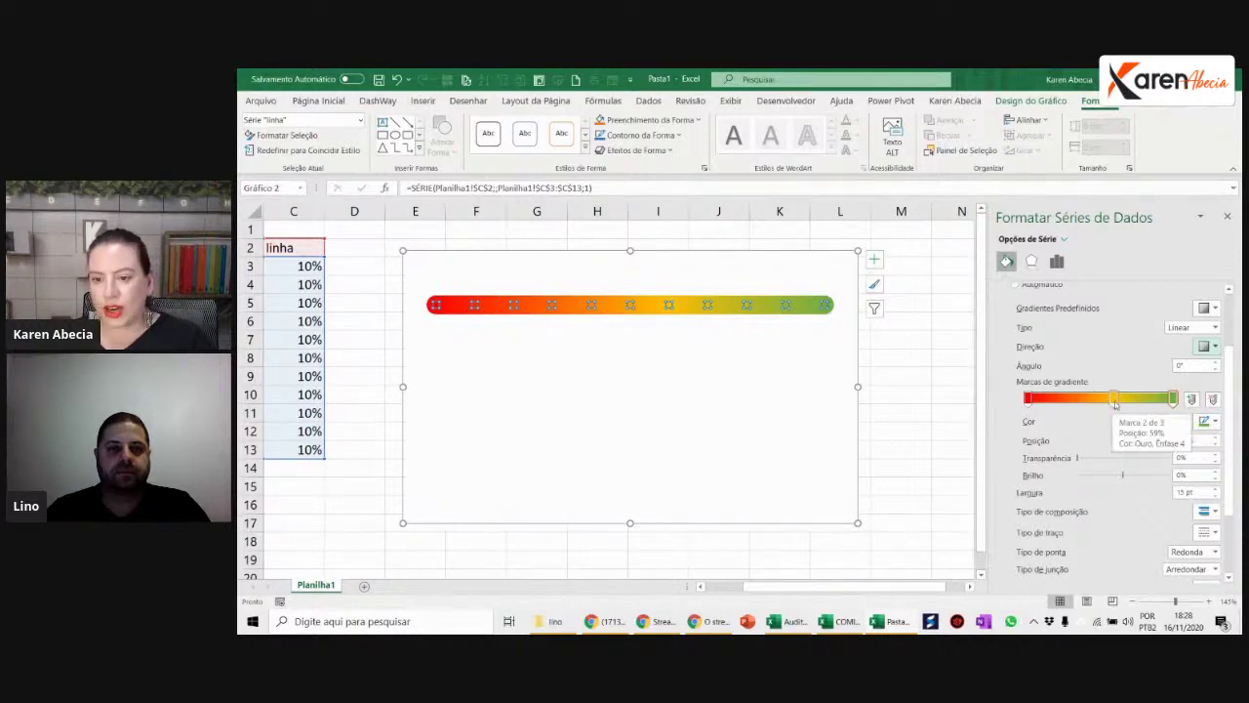
Step: Try shifting the gold stop toward red and adding an extra theme-blue stop near the green end of the gradient
drag(1115, 400, 1091, 399)
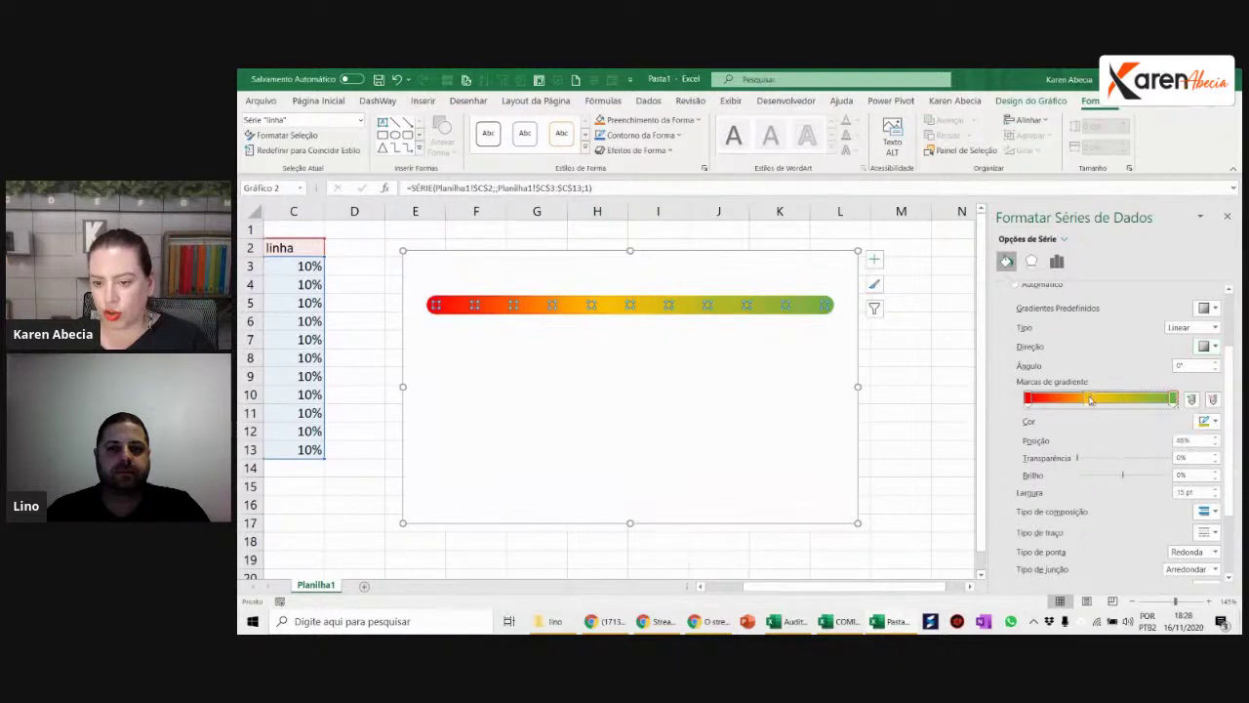
click(1136, 400)
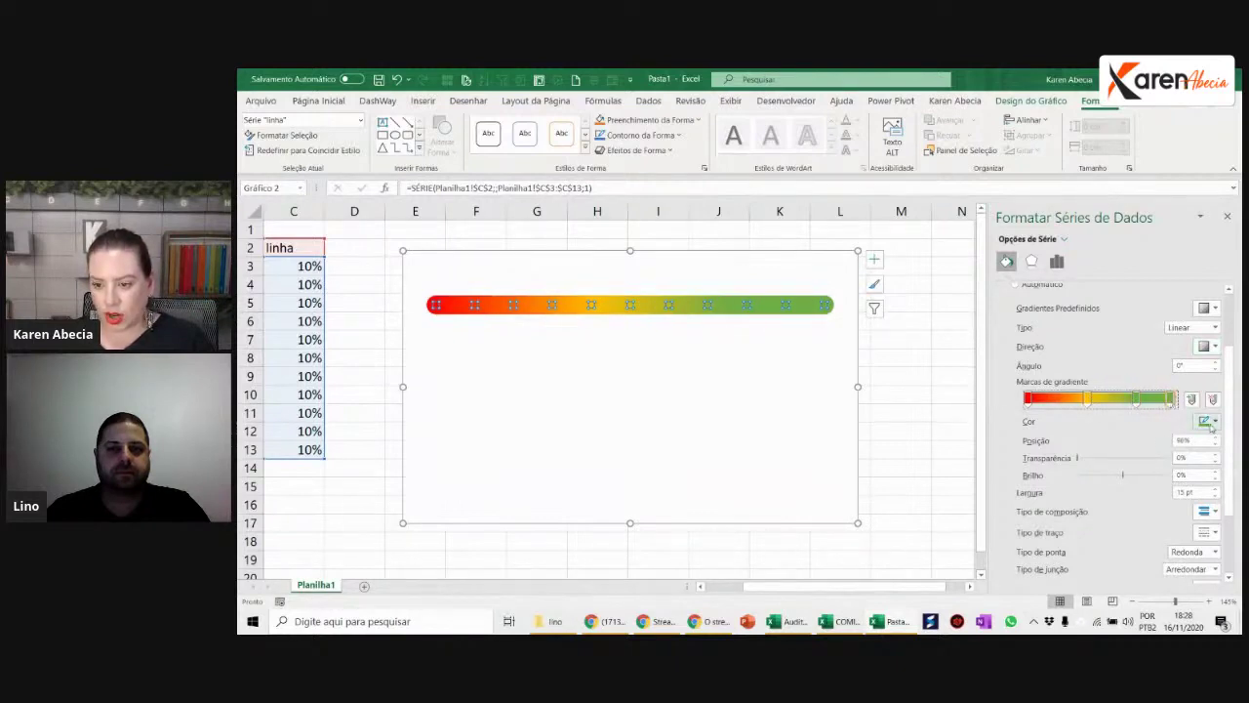
click(1210, 420)
click(1225, 456)
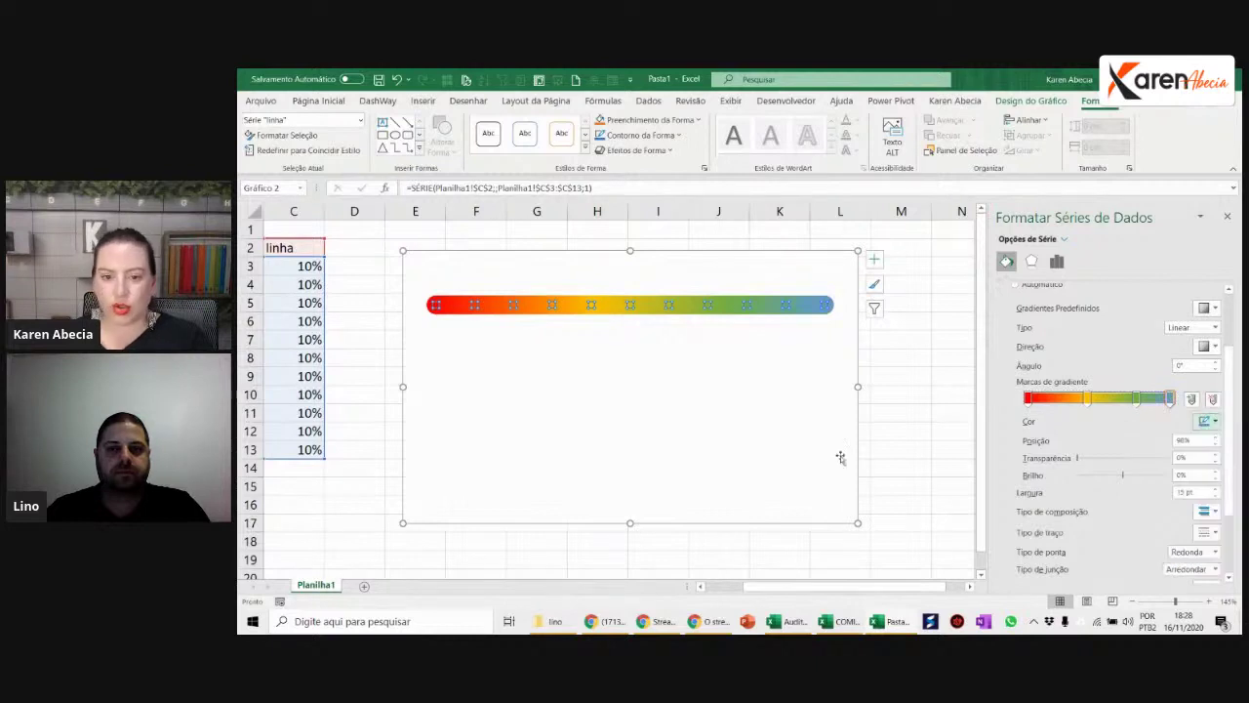
click(1169, 404)
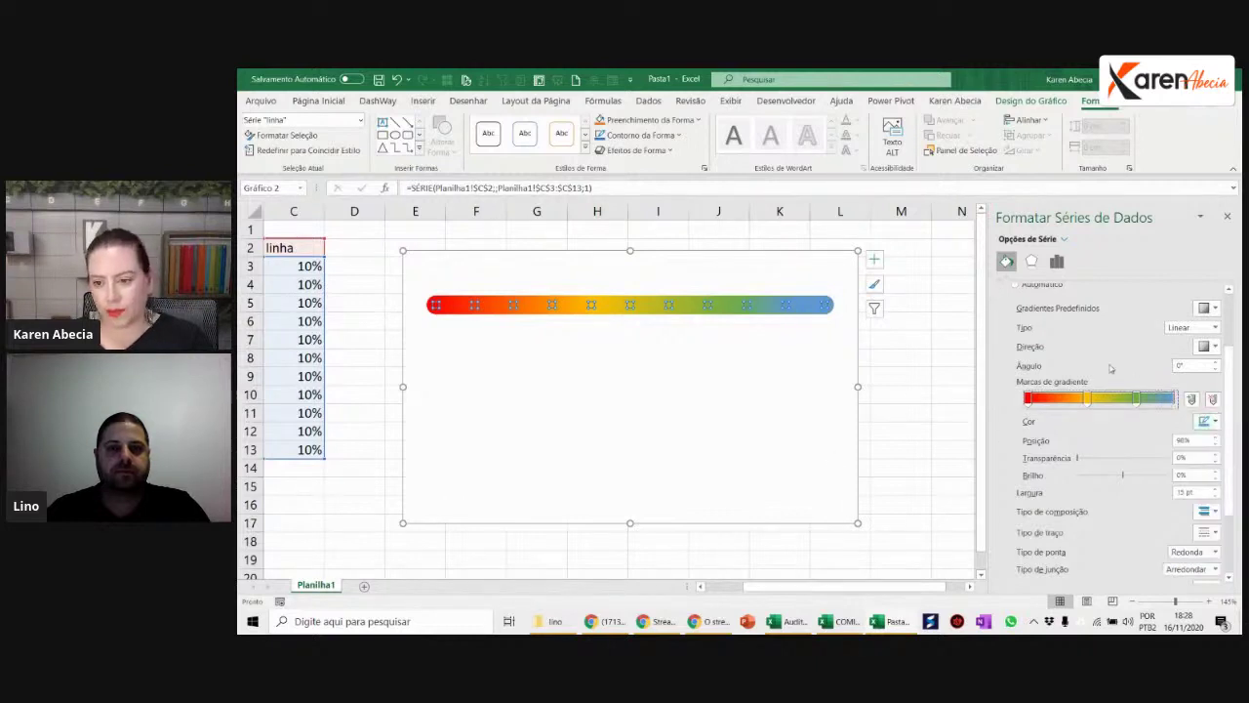
drag(1155, 407, 1177, 410)
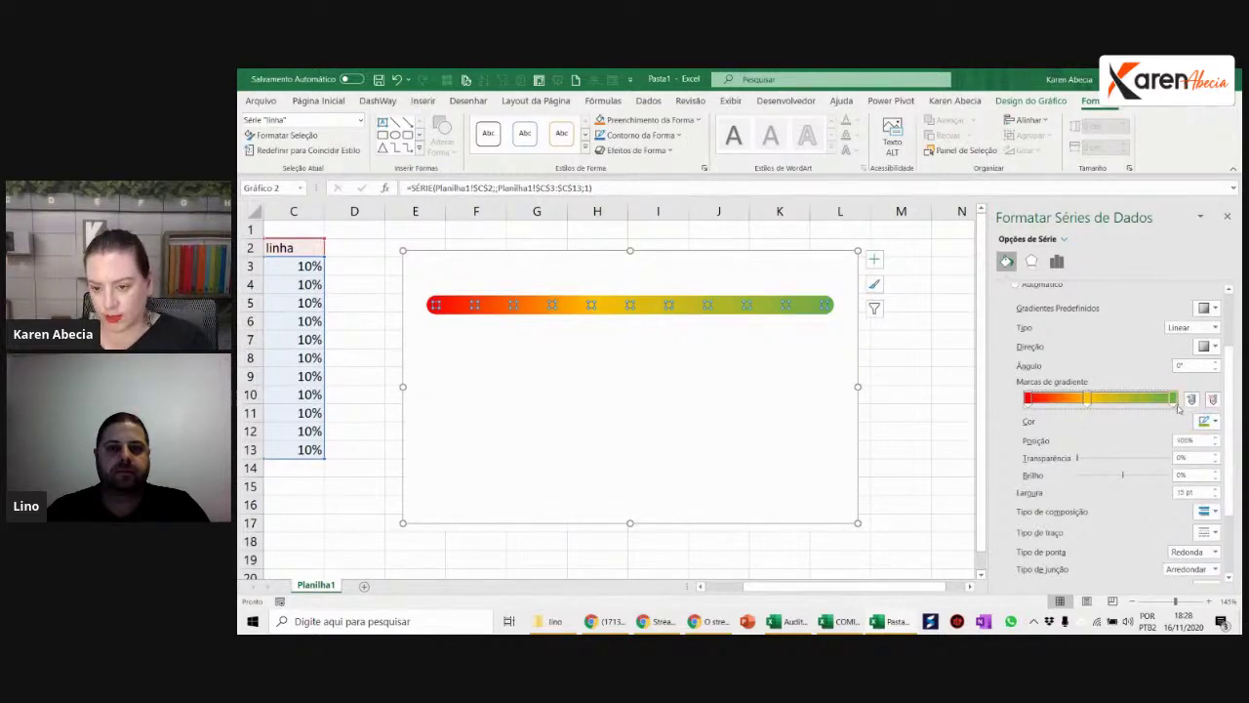
Step: Set the position of the middle gold gradient stop to 50%
drag(1087, 403, 1110, 408)
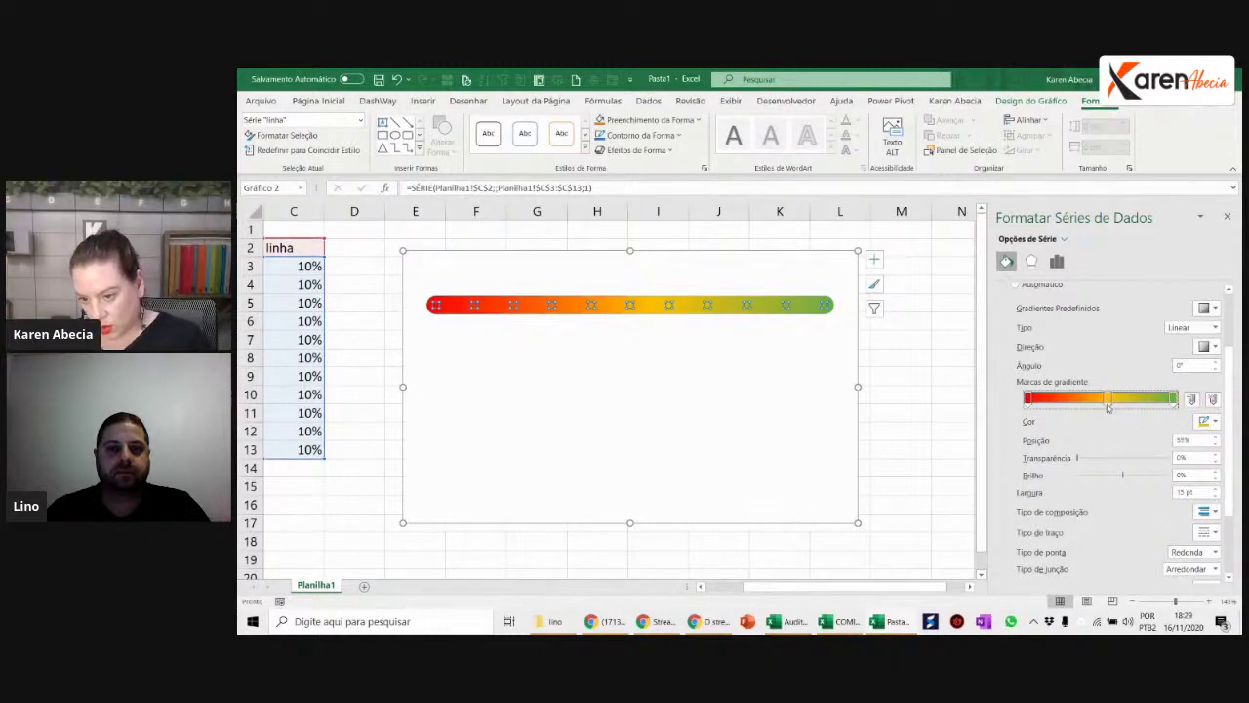
click(1216, 445)
click(1216, 445)
click(1216, 445)
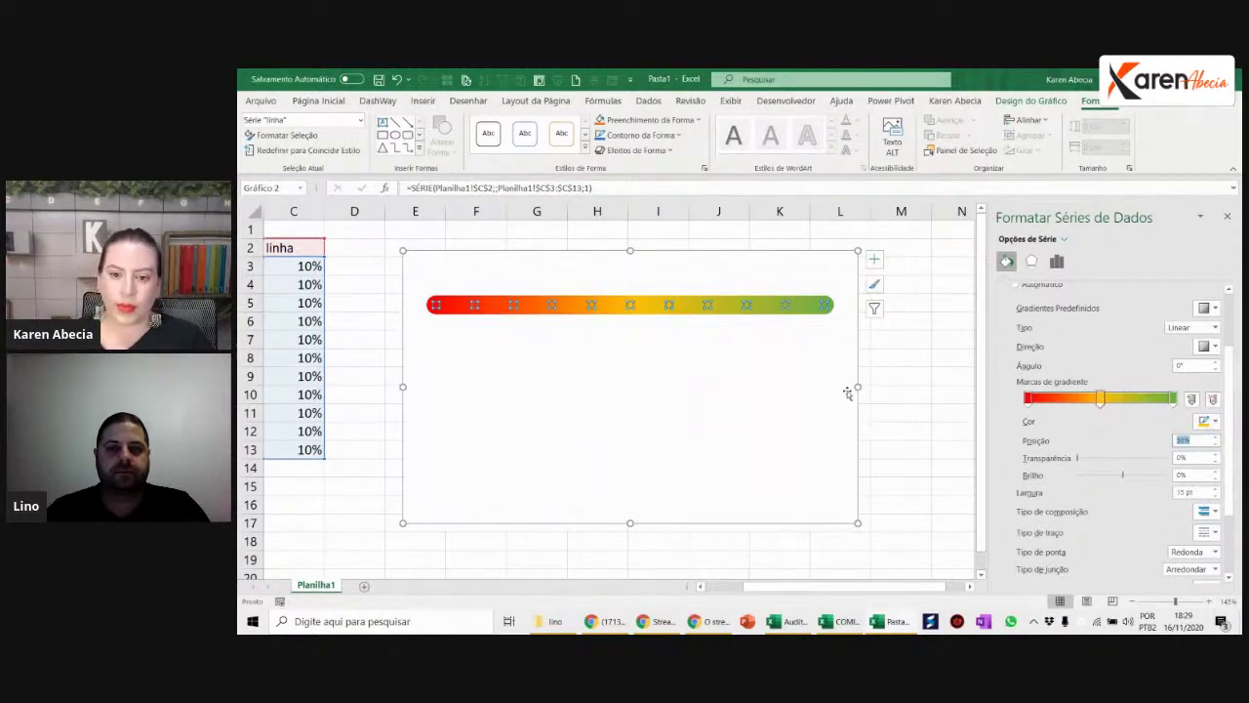
click(881, 371)
click(730, 376)
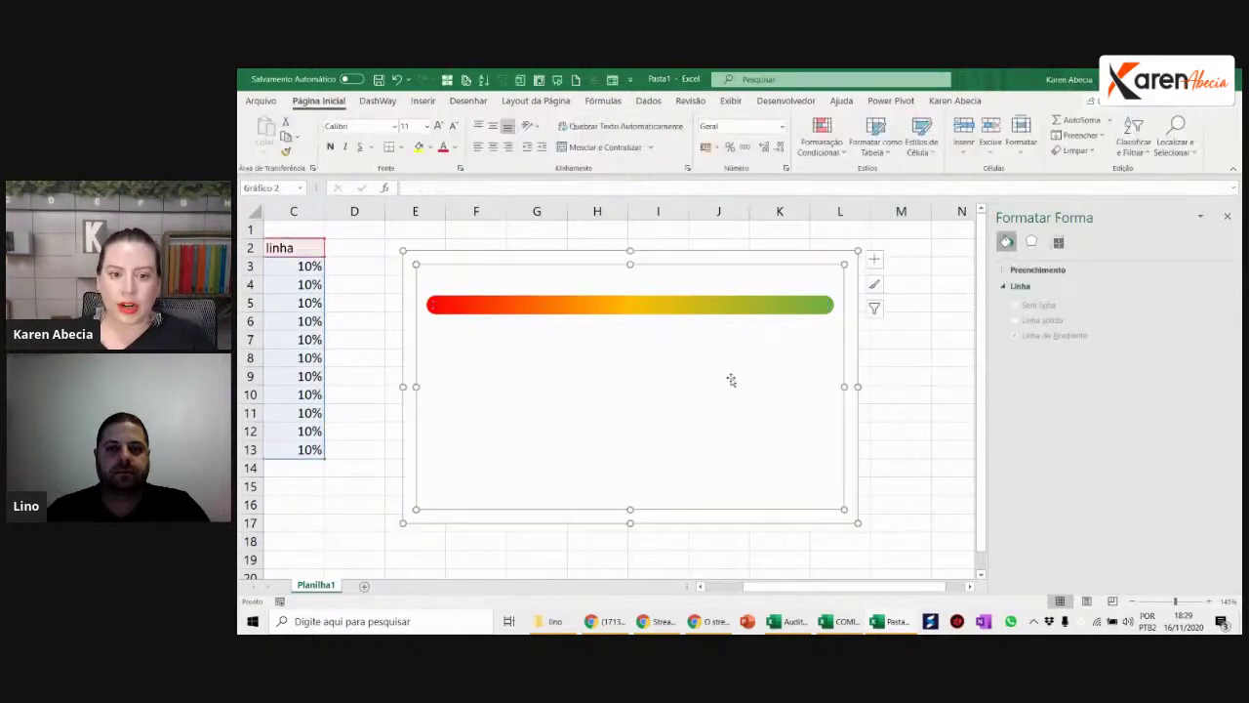
click(730, 377)
click(710, 586)
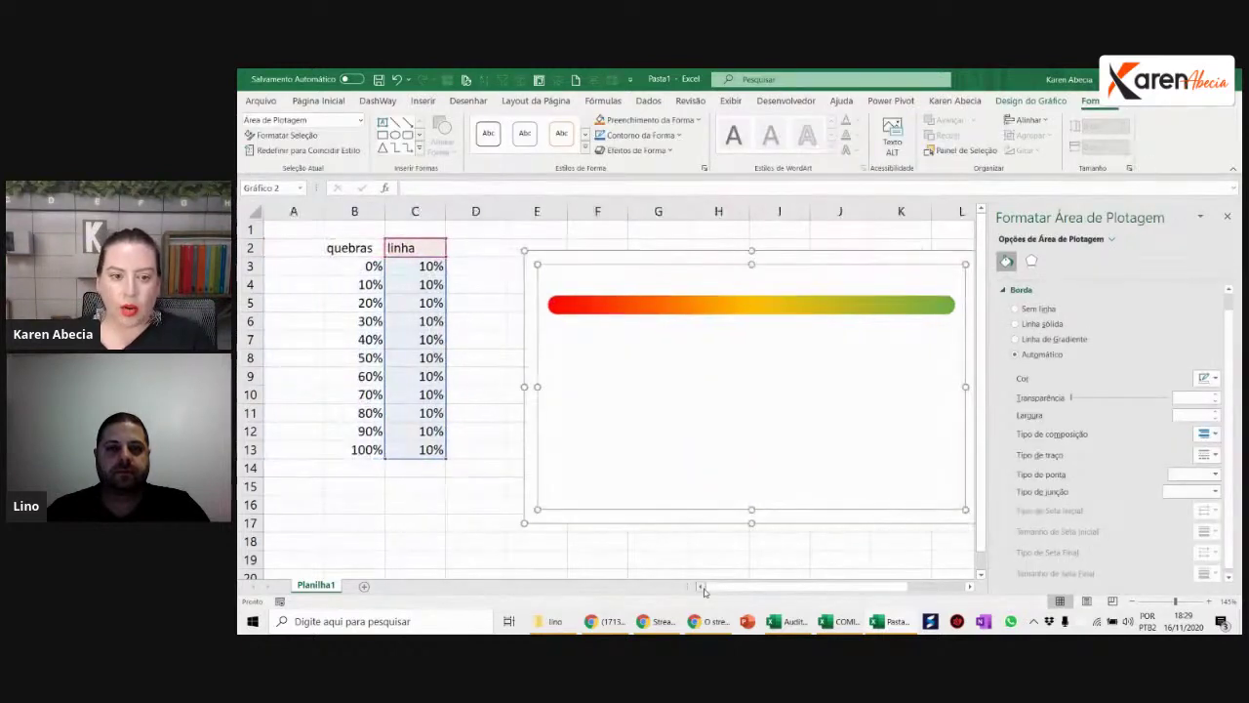
Step: Move the chart down to about row 7 and enter the heading "carro" in cell E2
click(498, 360)
drag(627, 257, 582, 348)
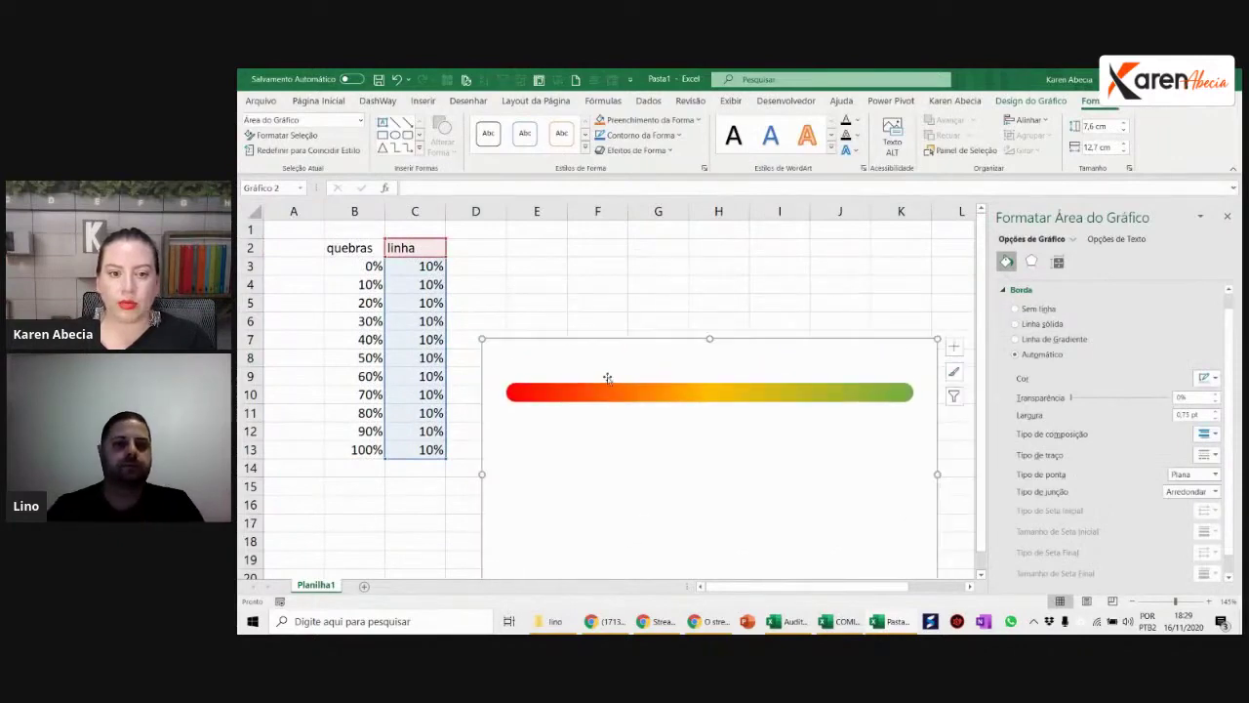
click(539, 252)
key(alt+Tab)
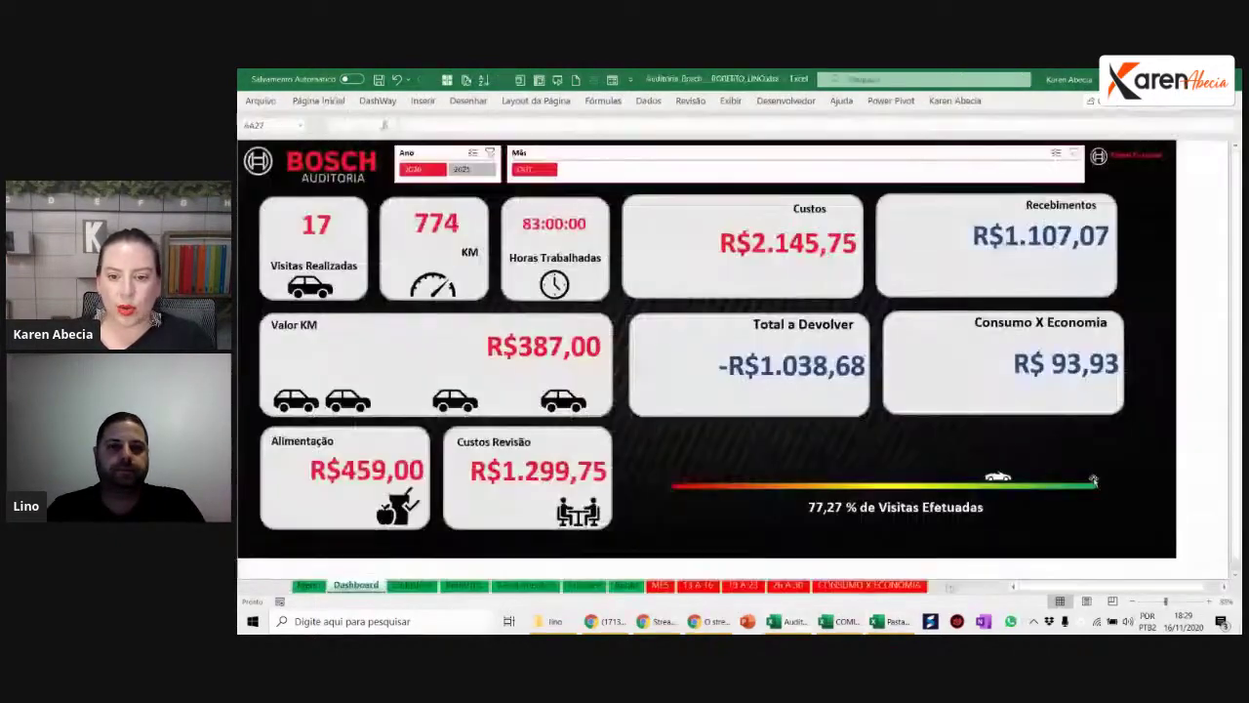
key(alt+Tab)
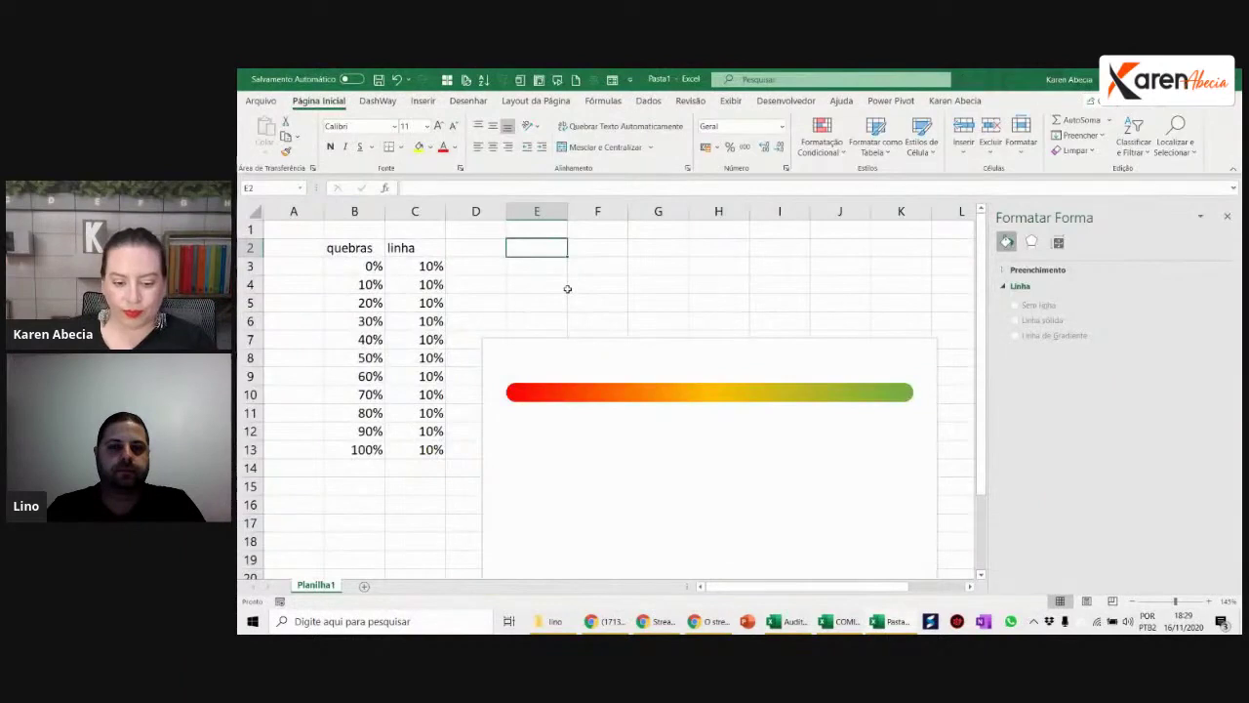
text(carro)
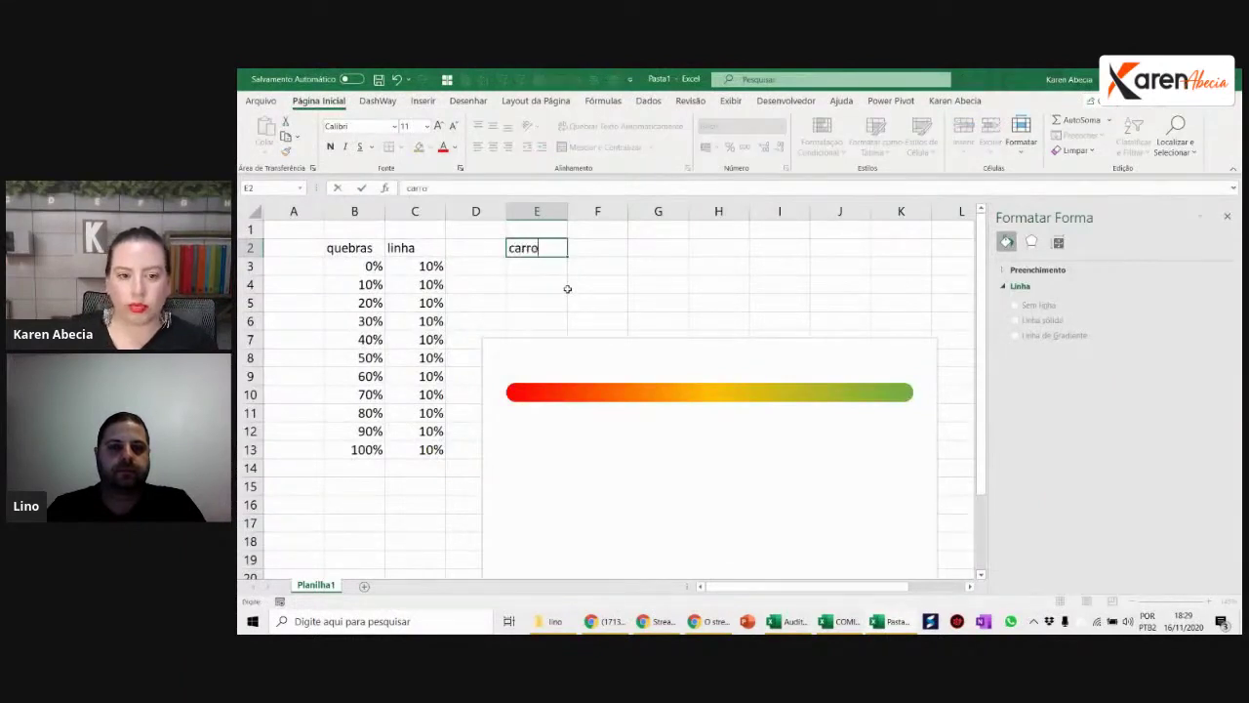
key(Return)
Step: Enter 32% as the car's value in cell E3, beneath the carro heading
click(544, 283)
click(546, 252)
click(552, 271)
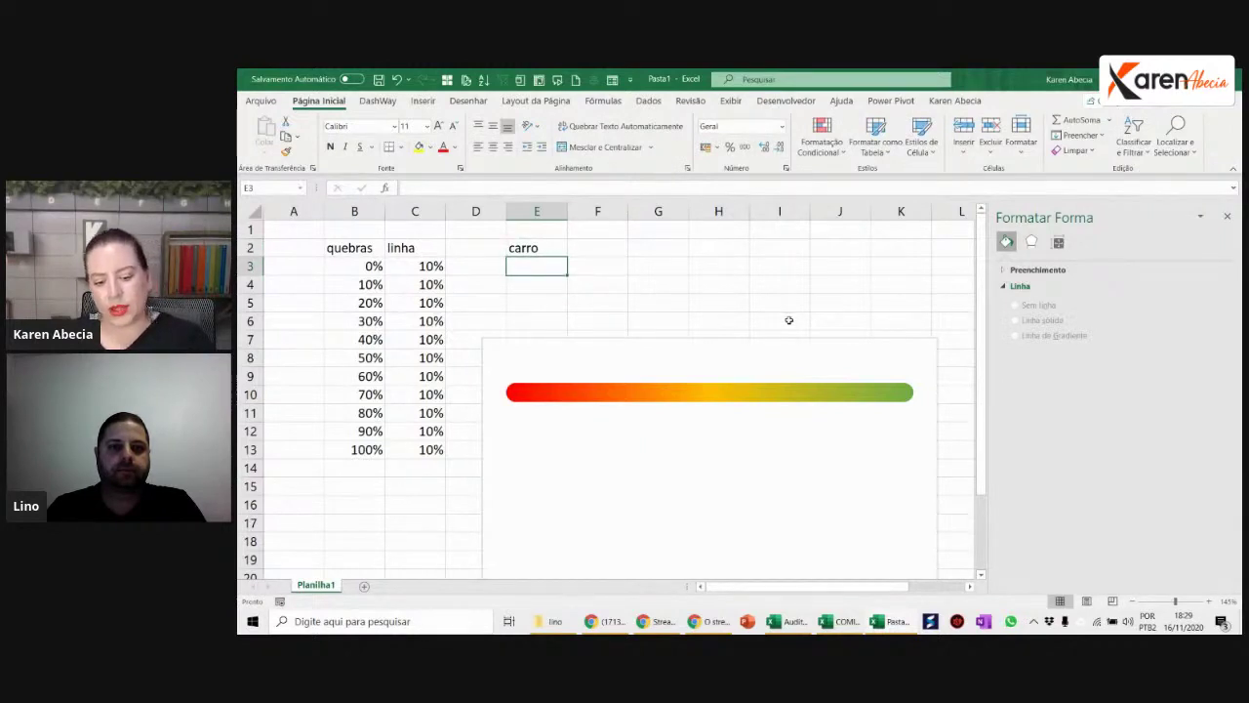
text(30)
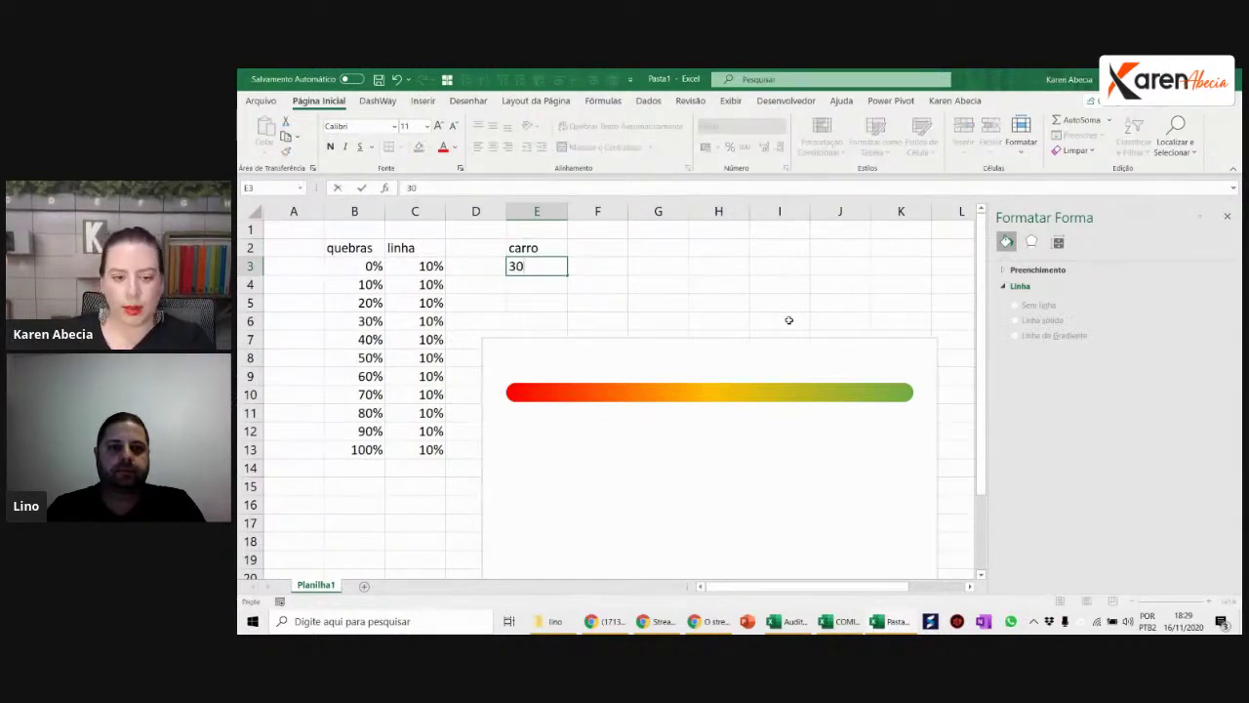
text(%)
key(Return)
click(605, 283)
click(525, 284)
click(540, 270)
text(32)
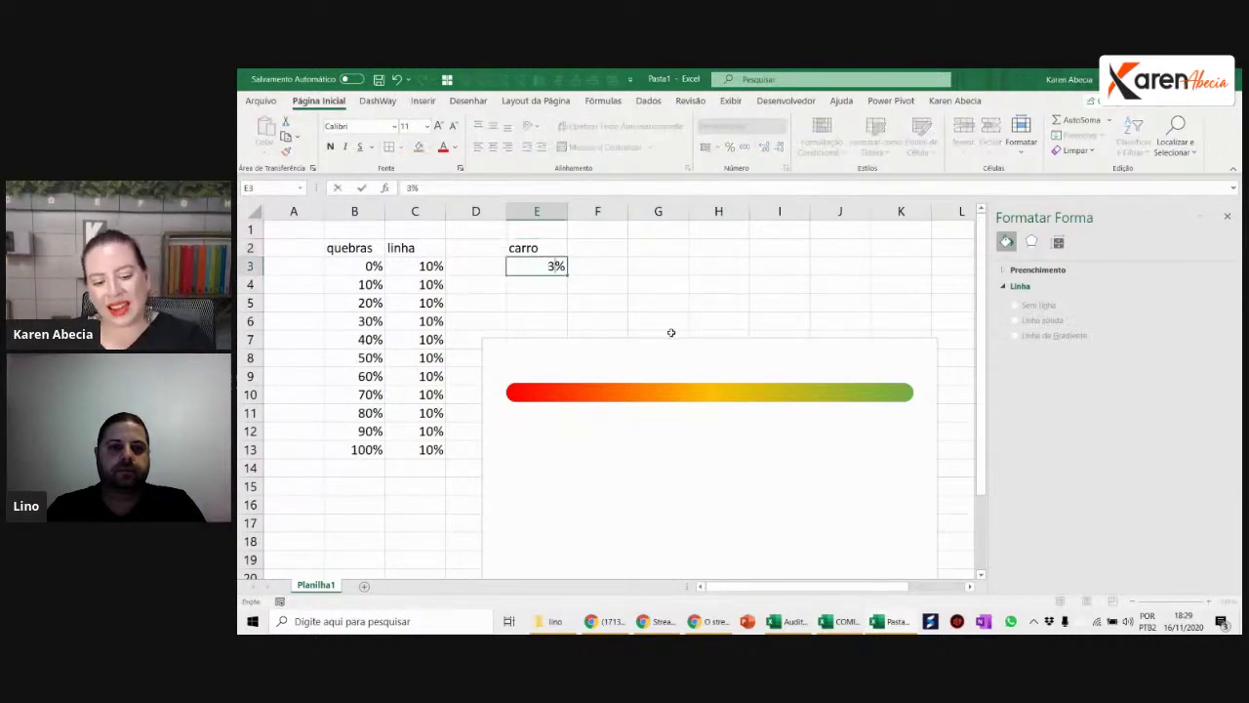
key(Return)
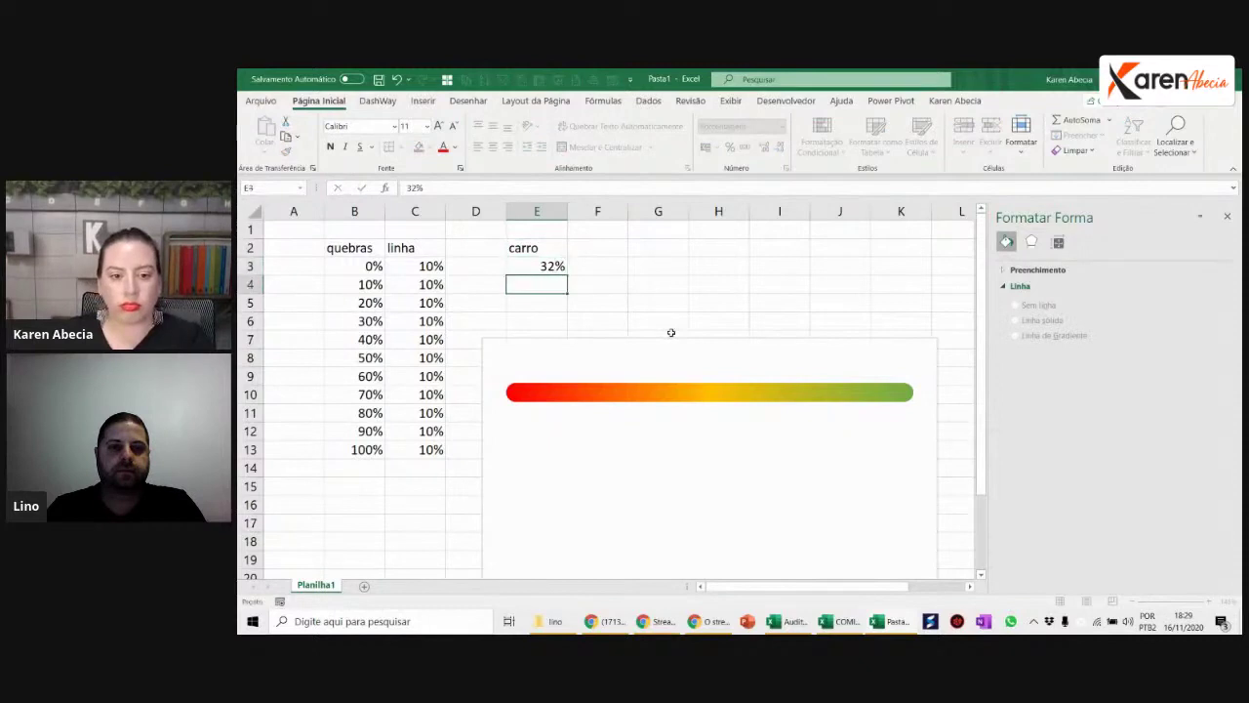
click(543, 261)
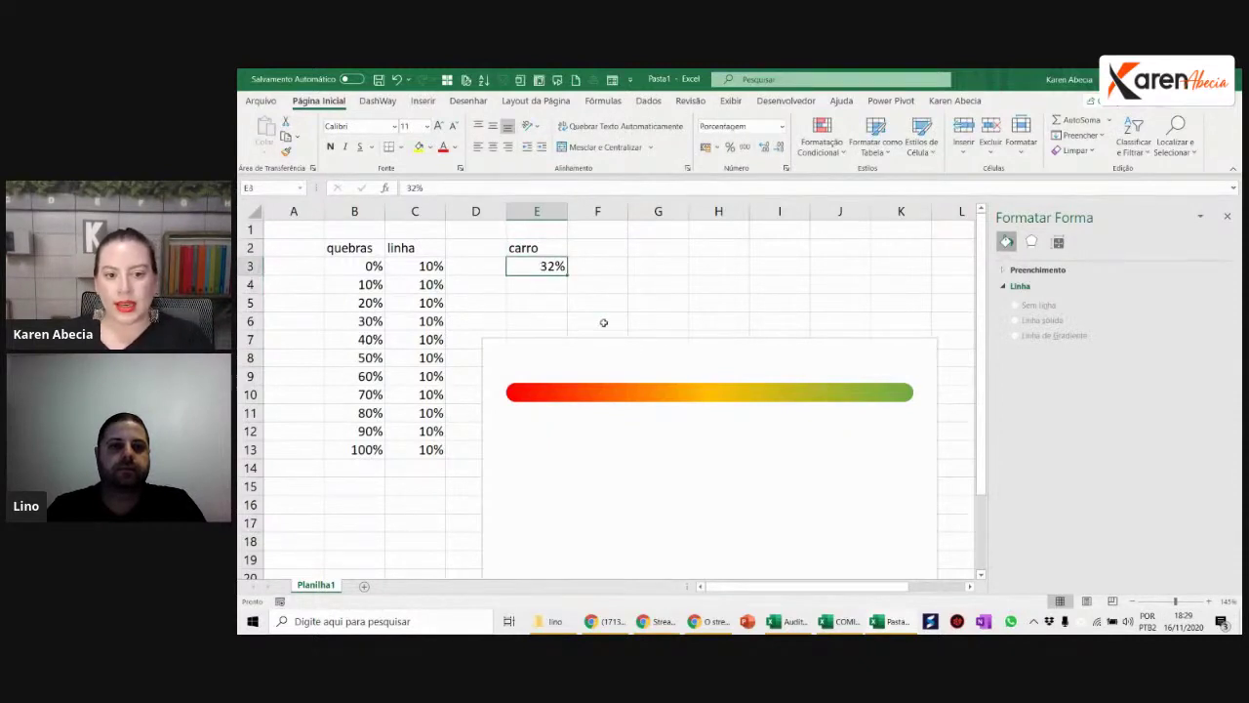
Step: Insert a blank column before column D and shift the chart right, clear of the data
drag(334, 266, 361, 444)
drag(533, 346, 599, 329)
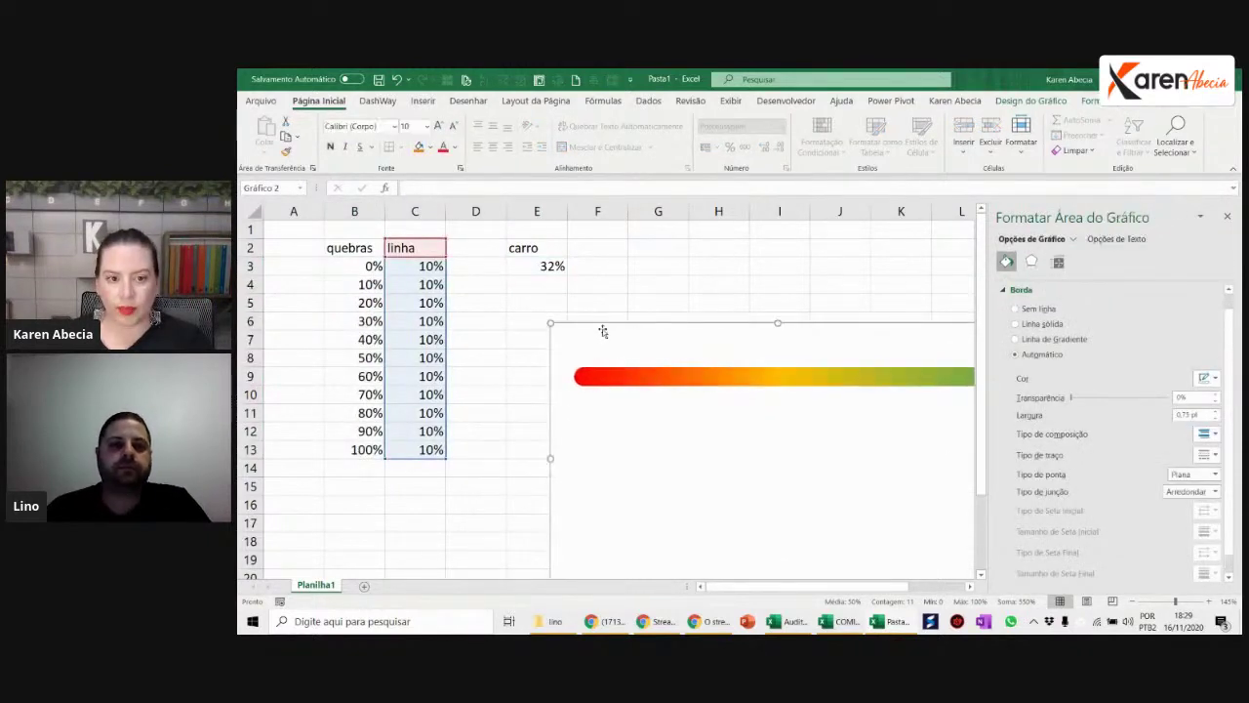
click(516, 288)
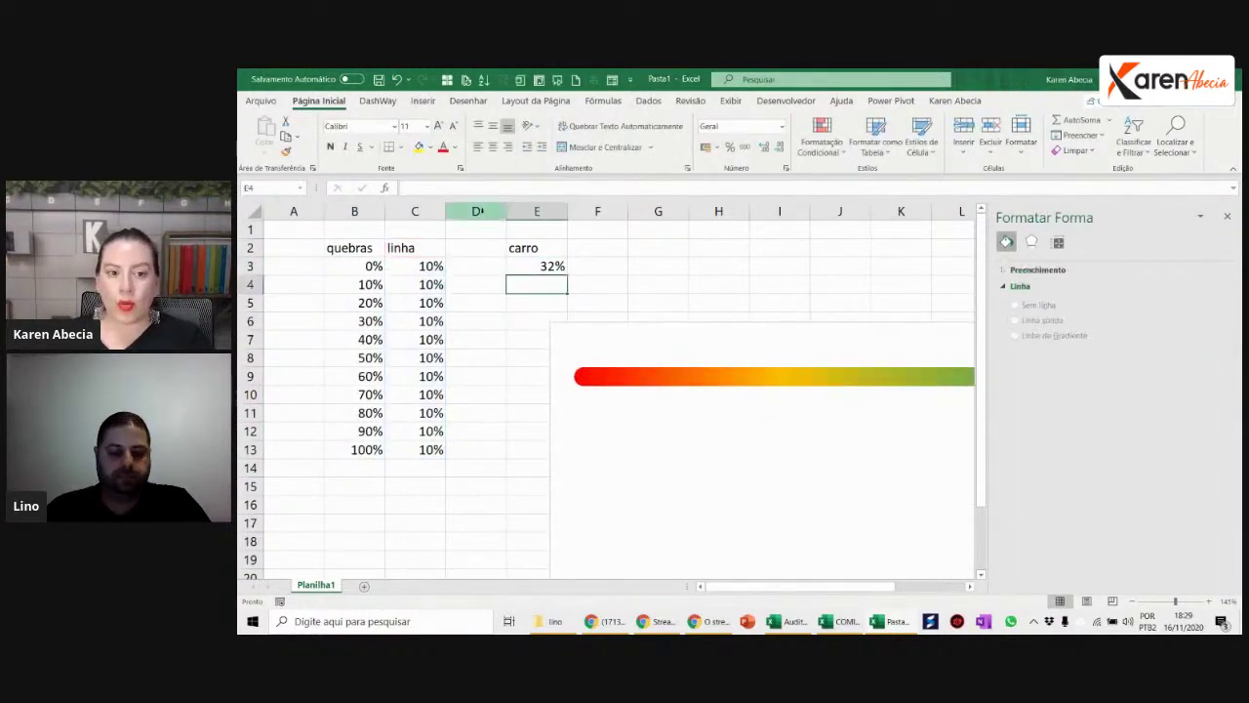
right_click(493, 214)
click(514, 325)
click(619, 334)
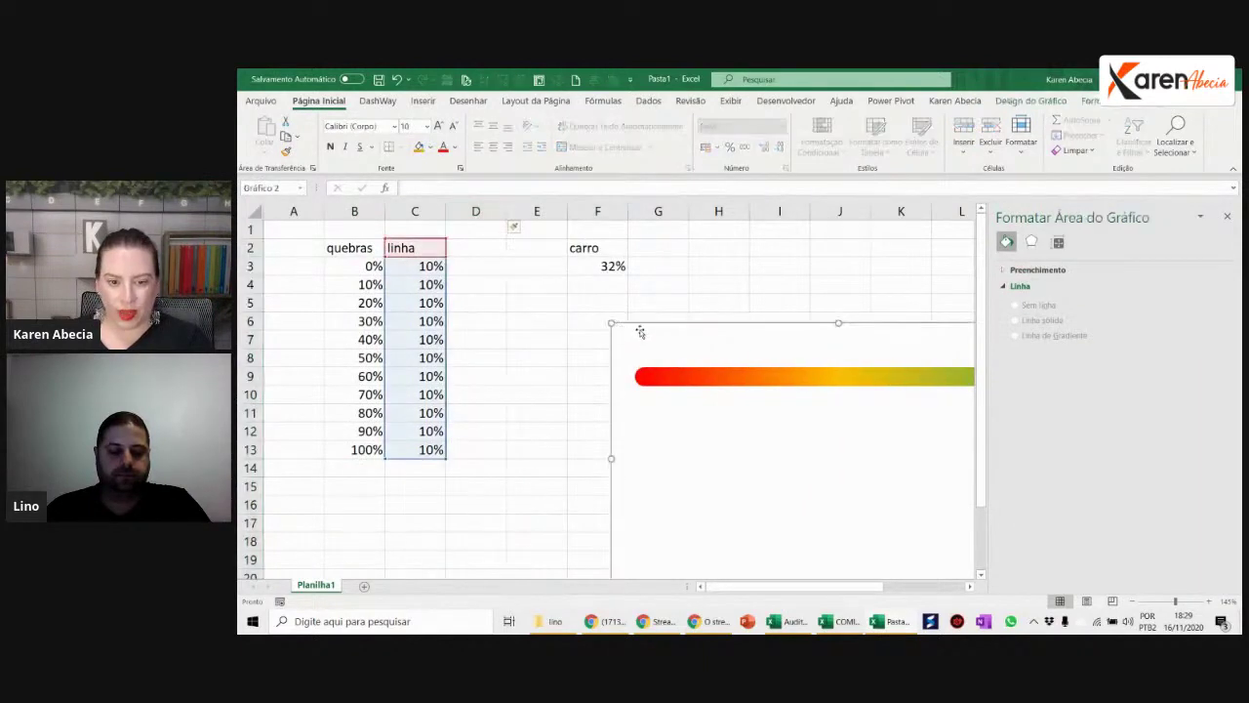
drag(621, 326, 604, 326)
Step: Enter the heading "carro" in cell D2, beside the linha column
click(484, 269)
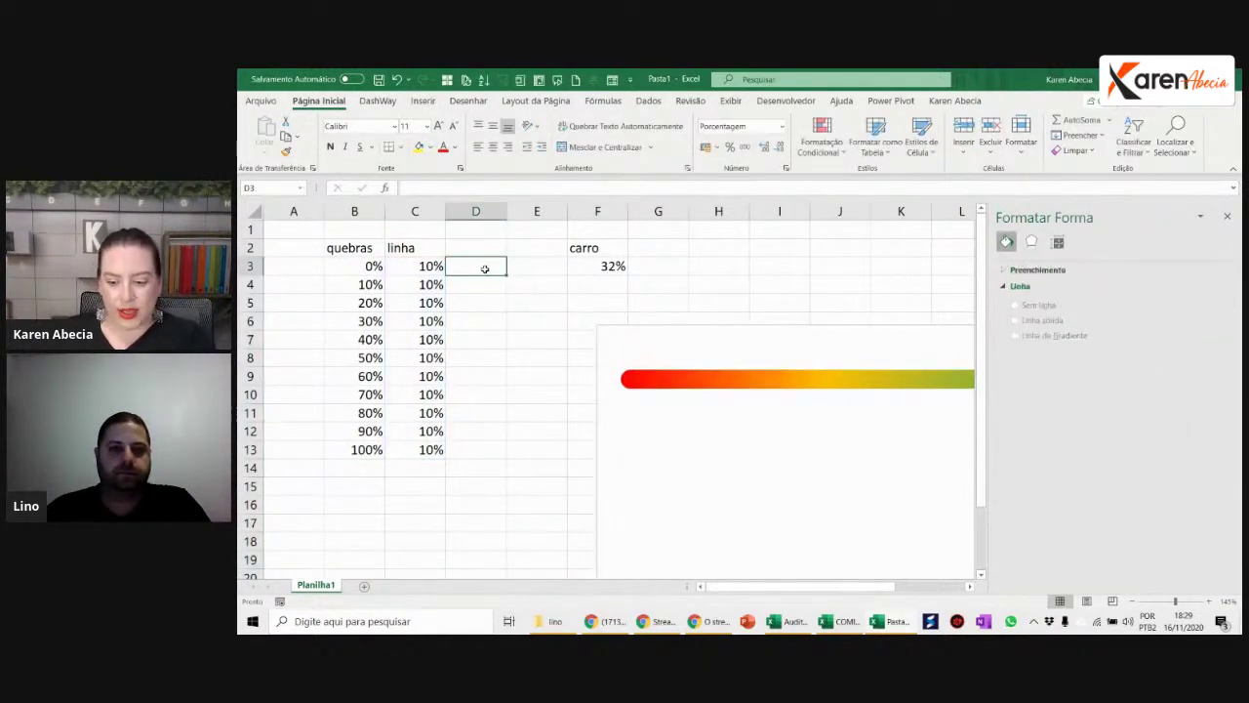
ctrl+scroll(488, 274, up, 5)
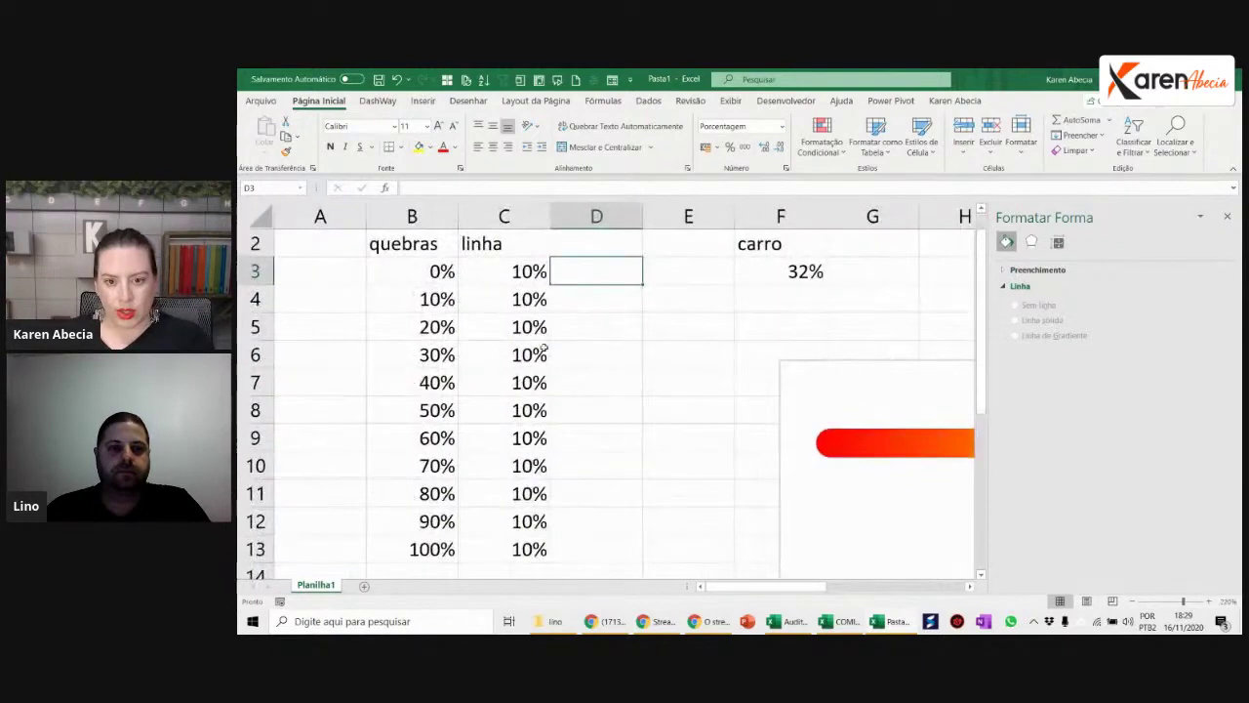
click(582, 247)
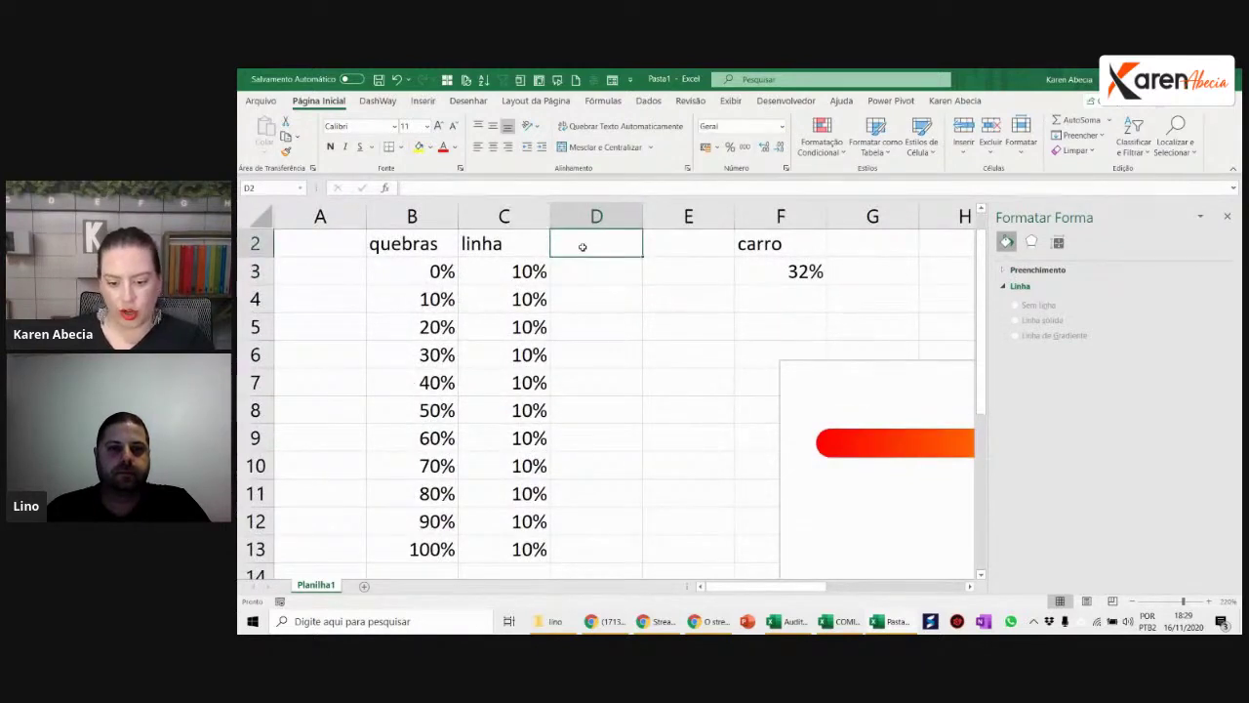
text(carro)
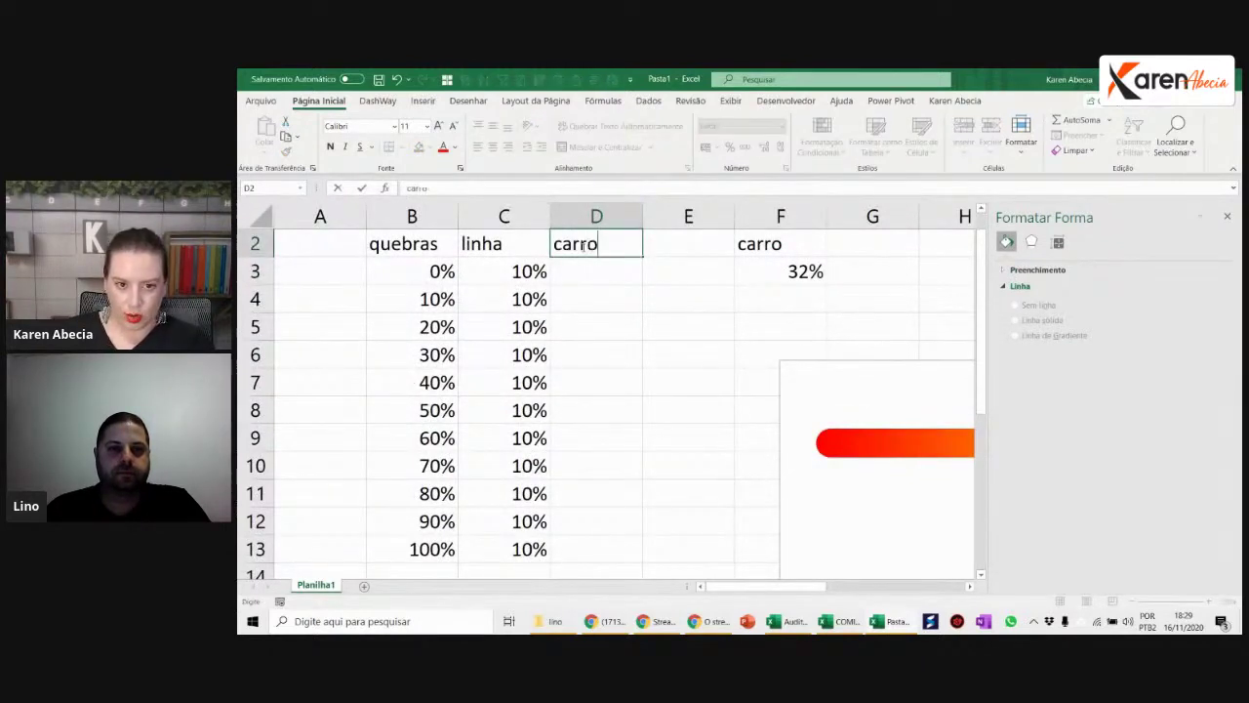
key(Return)
Step: Rename the heading above the 32% value in F2 as "resultado"
click(800, 248)
text(re)
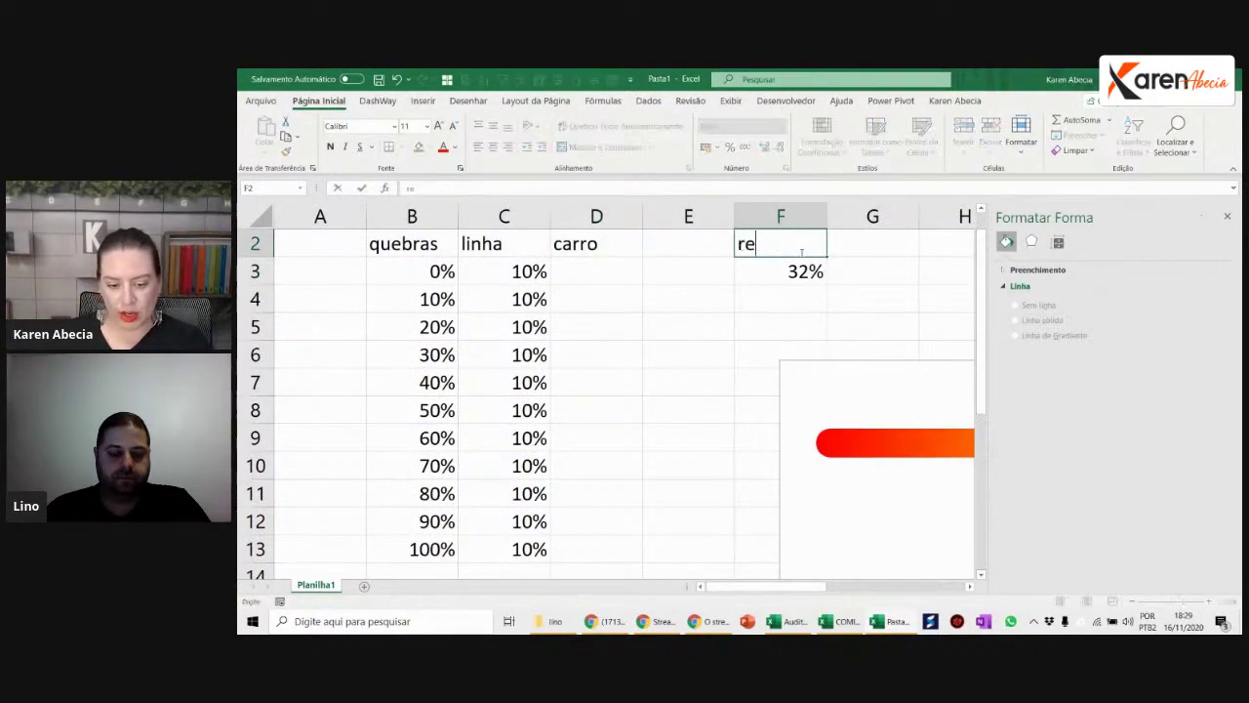
text(sultado)
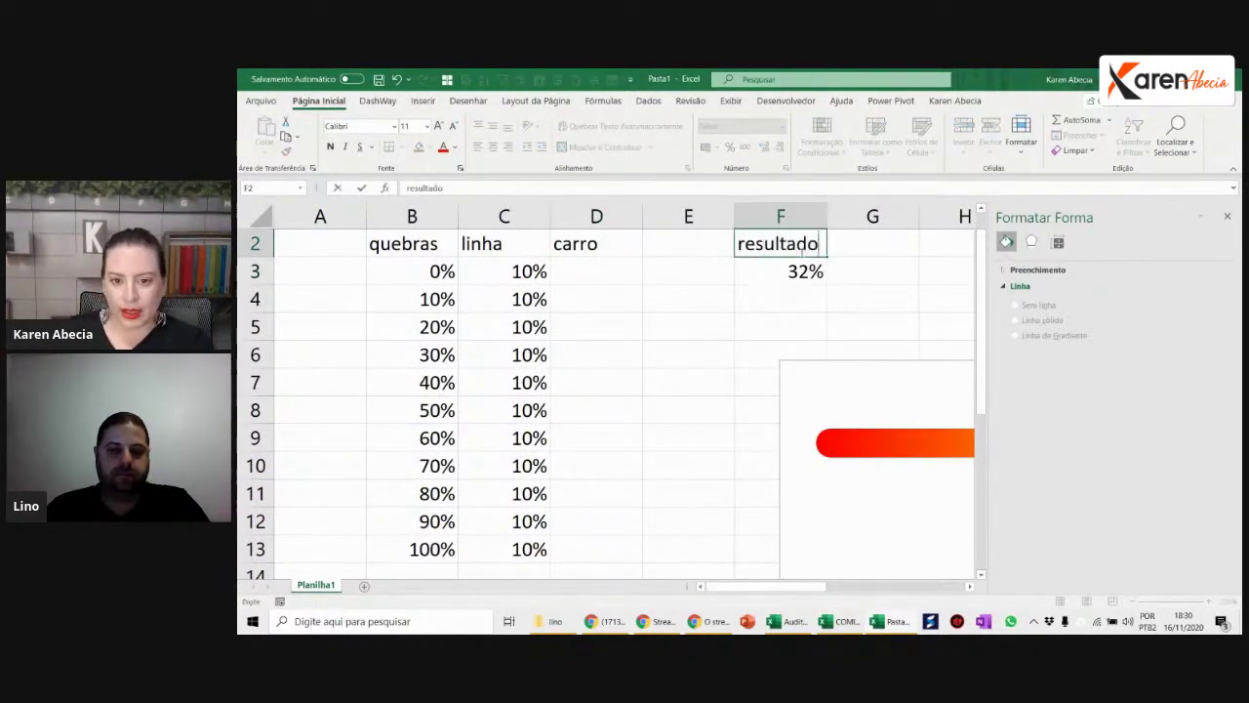
key(Return)
Step: Centre the resultado heading and its percentage in F2:F3 horizontally and vertically
scroll(687, 332, up, 1)
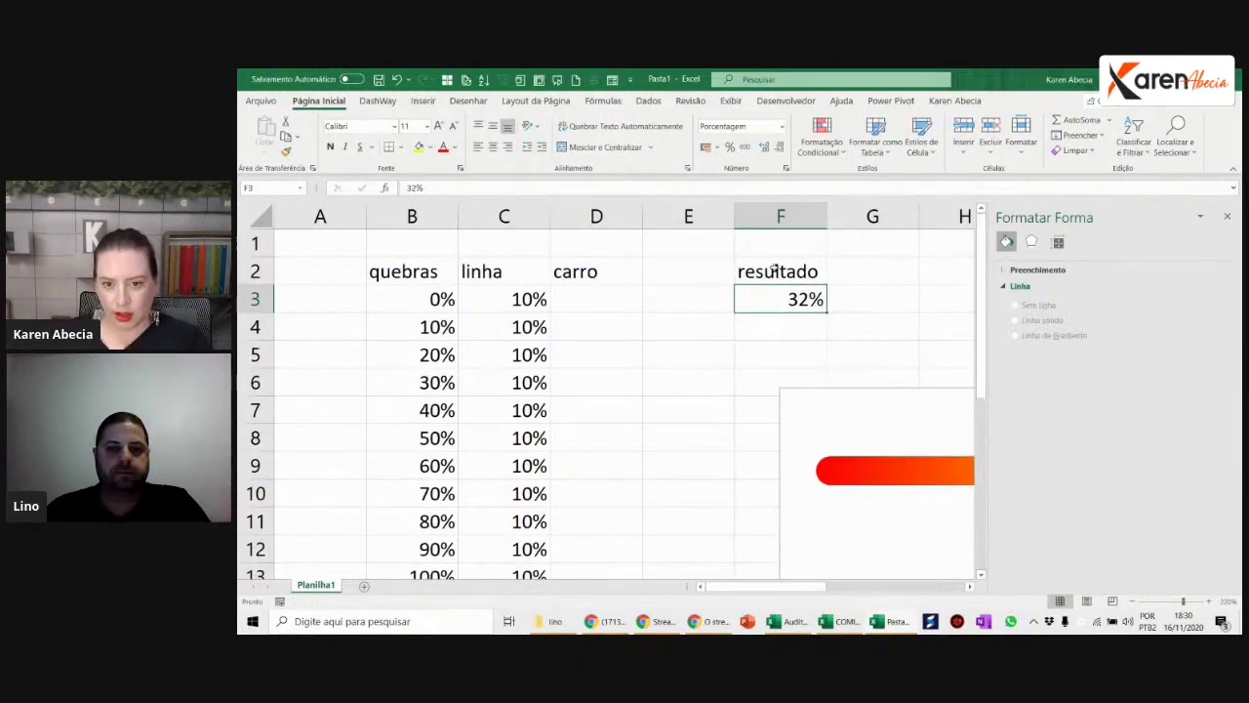
drag(774, 272, 772, 298)
click(493, 146)
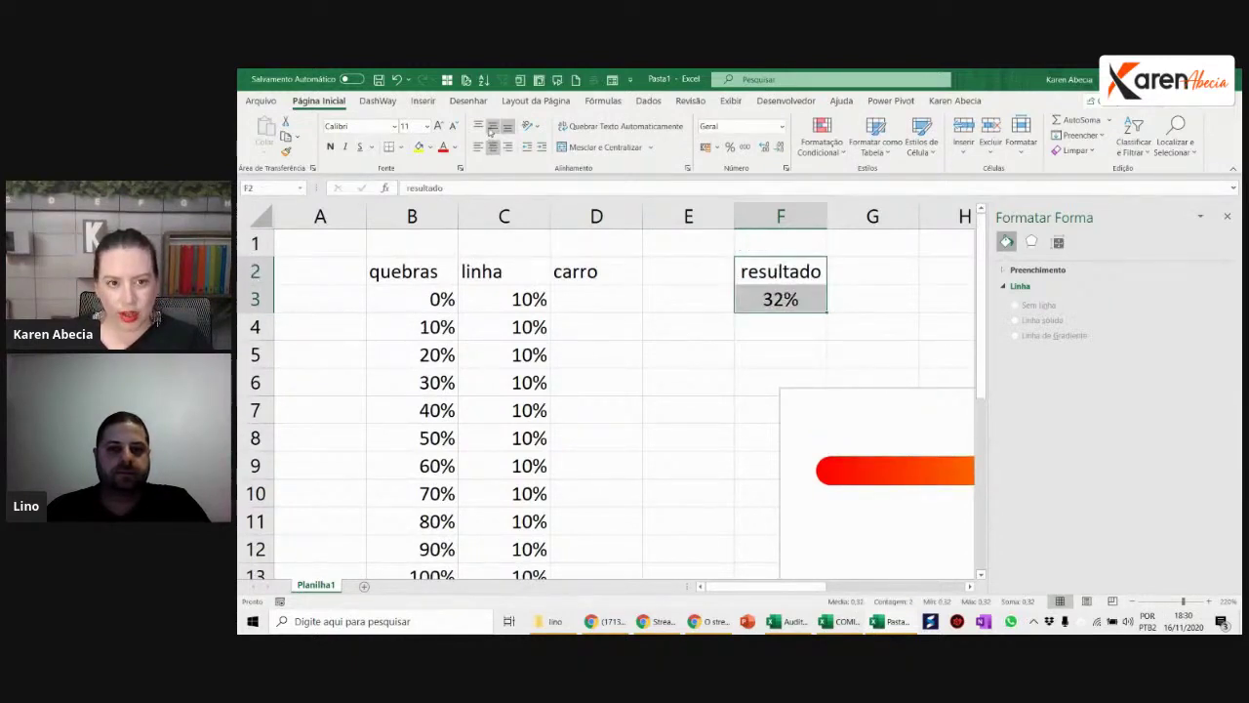
click(493, 128)
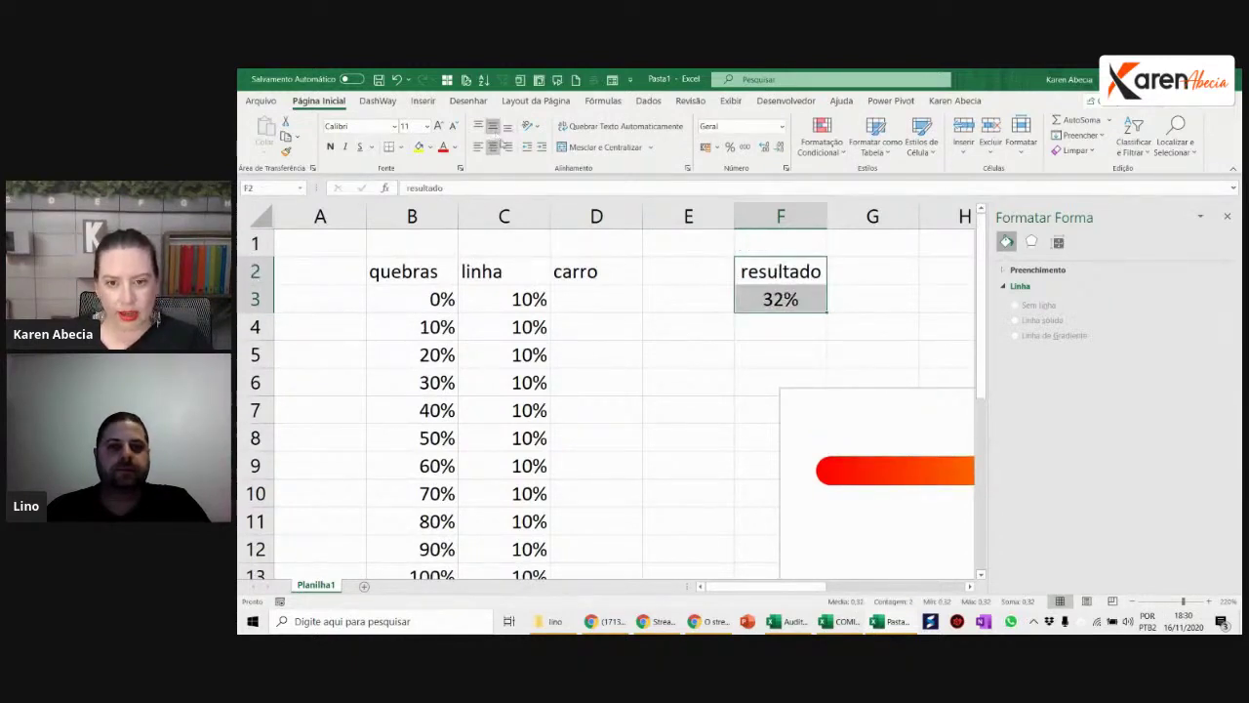
click(867, 326)
click(886, 306)
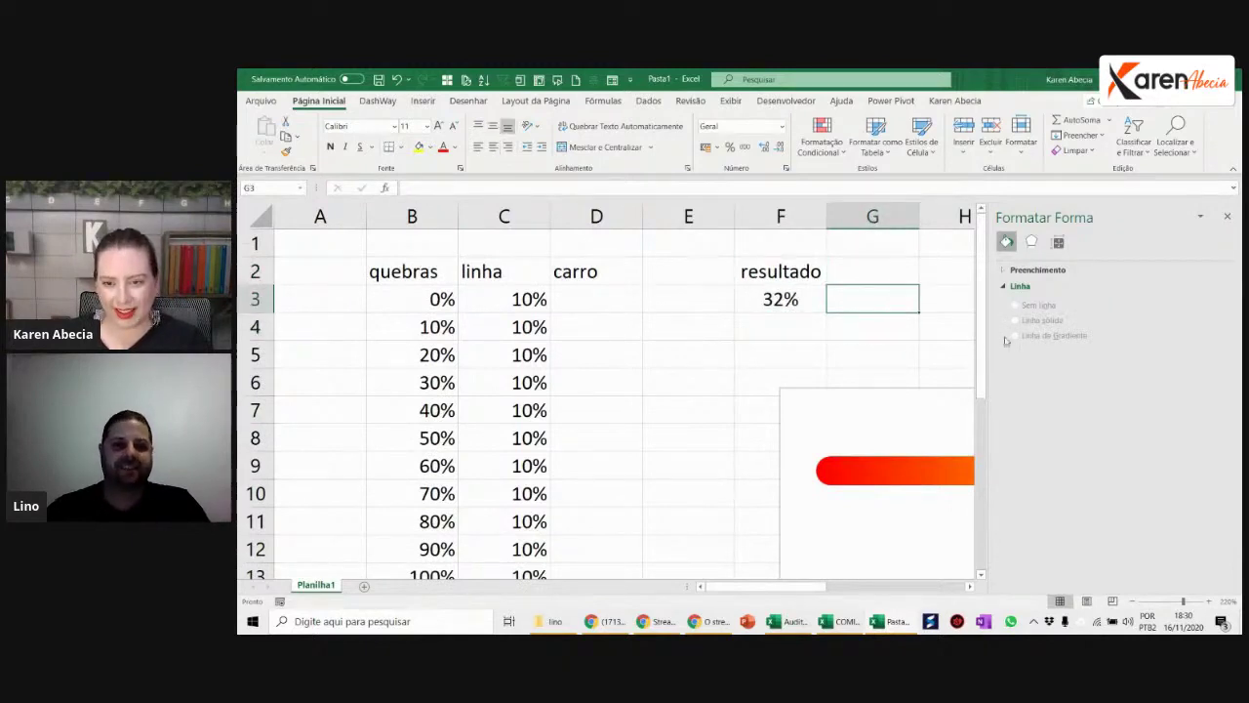
Step: Bring the chart's left side into view over the data and narrow the chart from its upper-left corner to about column F
click(874, 408)
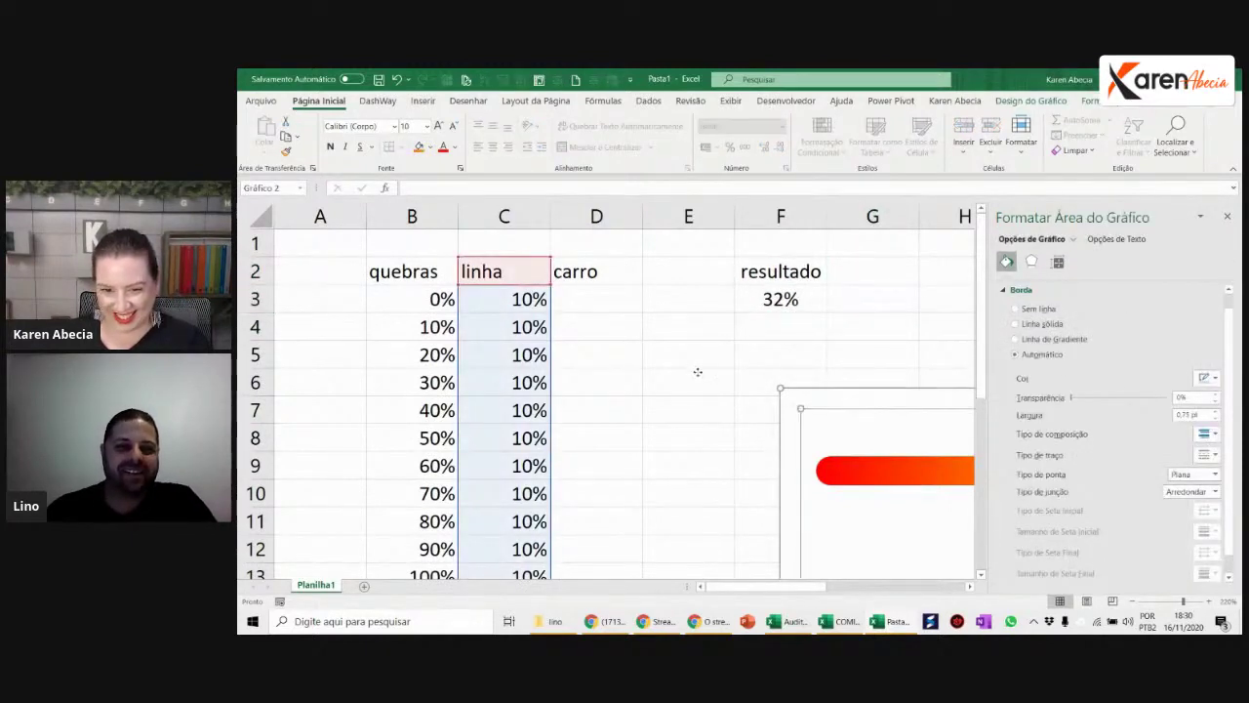
drag(881, 410, 436, 315)
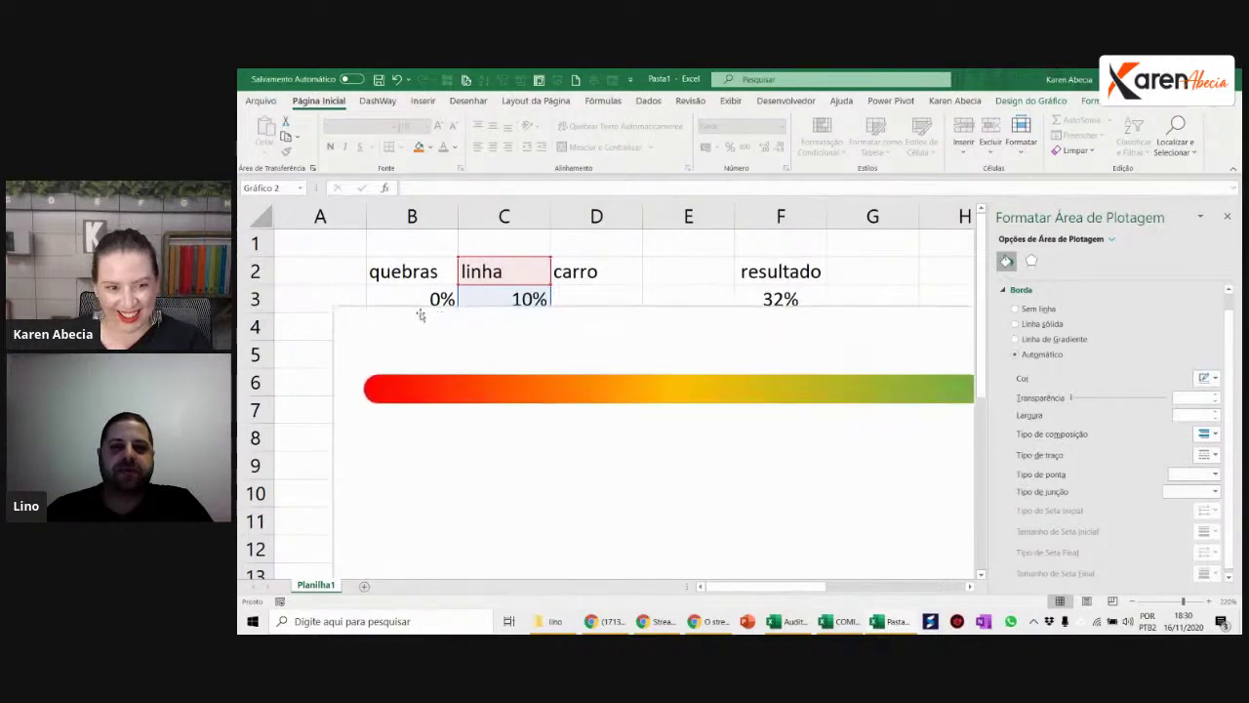
click(332, 304)
click(329, 302)
click(337, 306)
drag(337, 306, 737, 349)
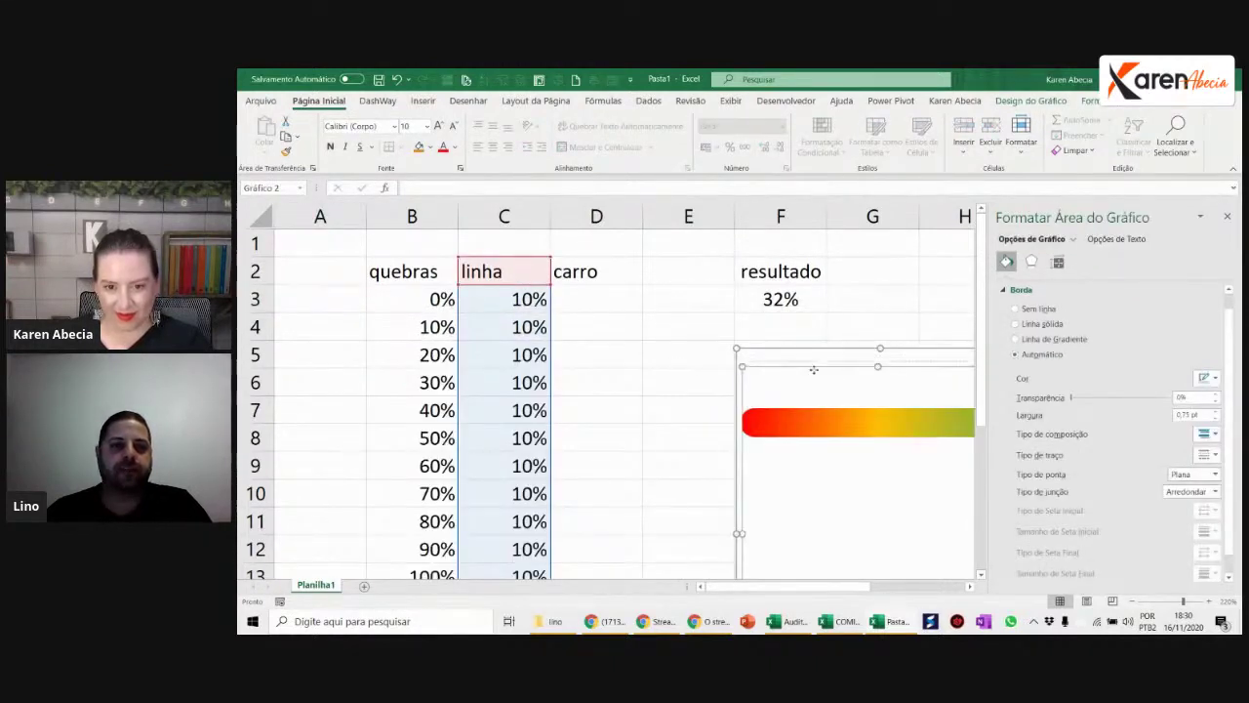
Step: Position the narrowed chart beside the carro column, with its upper-left corner at about cell E5
drag(859, 365, 741, 410)
click(725, 312)
click(738, 387)
click(692, 413)
click(692, 414)
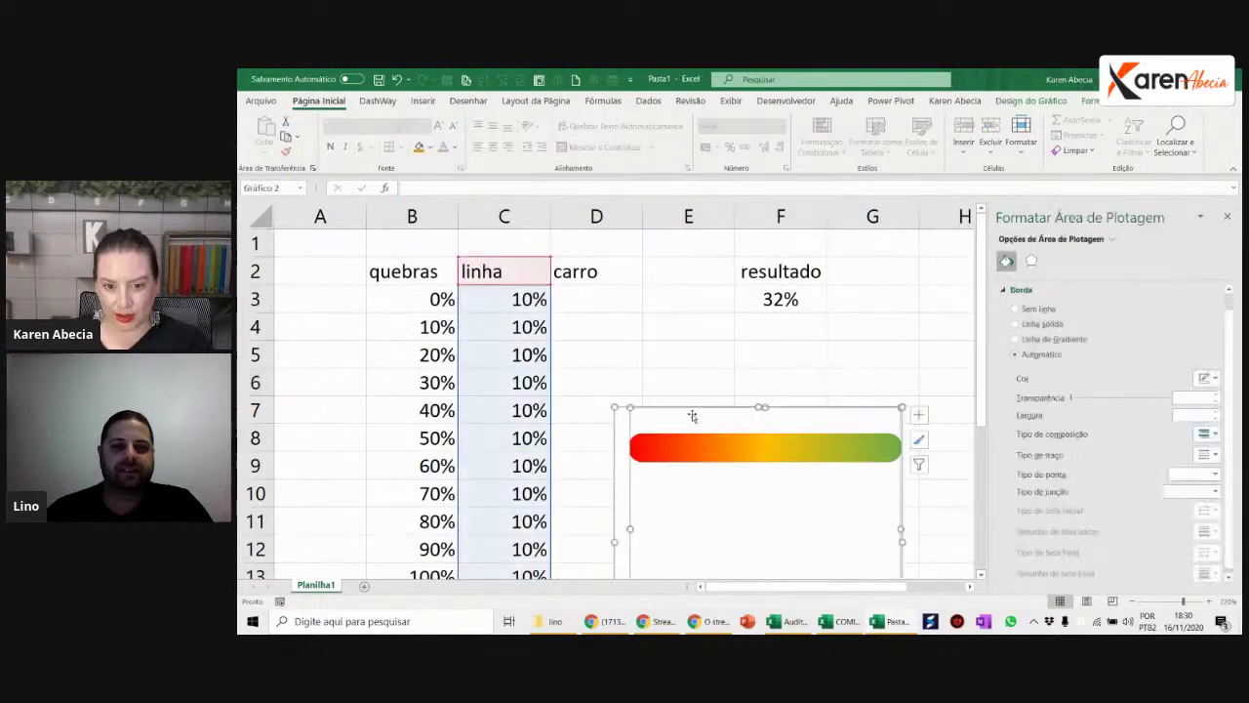
click(629, 429)
drag(638, 415, 665, 371)
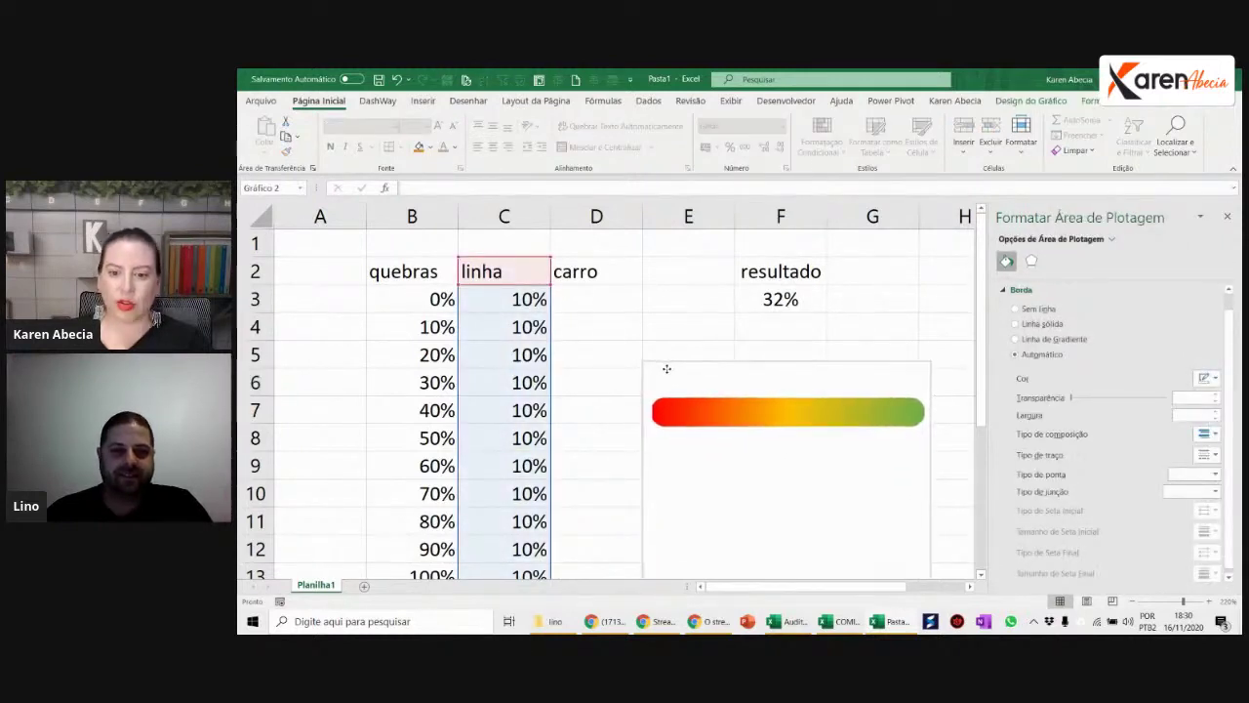
Step: Extend the plot area toward the chart's left edge and nudge the chart slightly right, away from column D
click(660, 450)
drag(654, 496, 645, 491)
key(Escape)
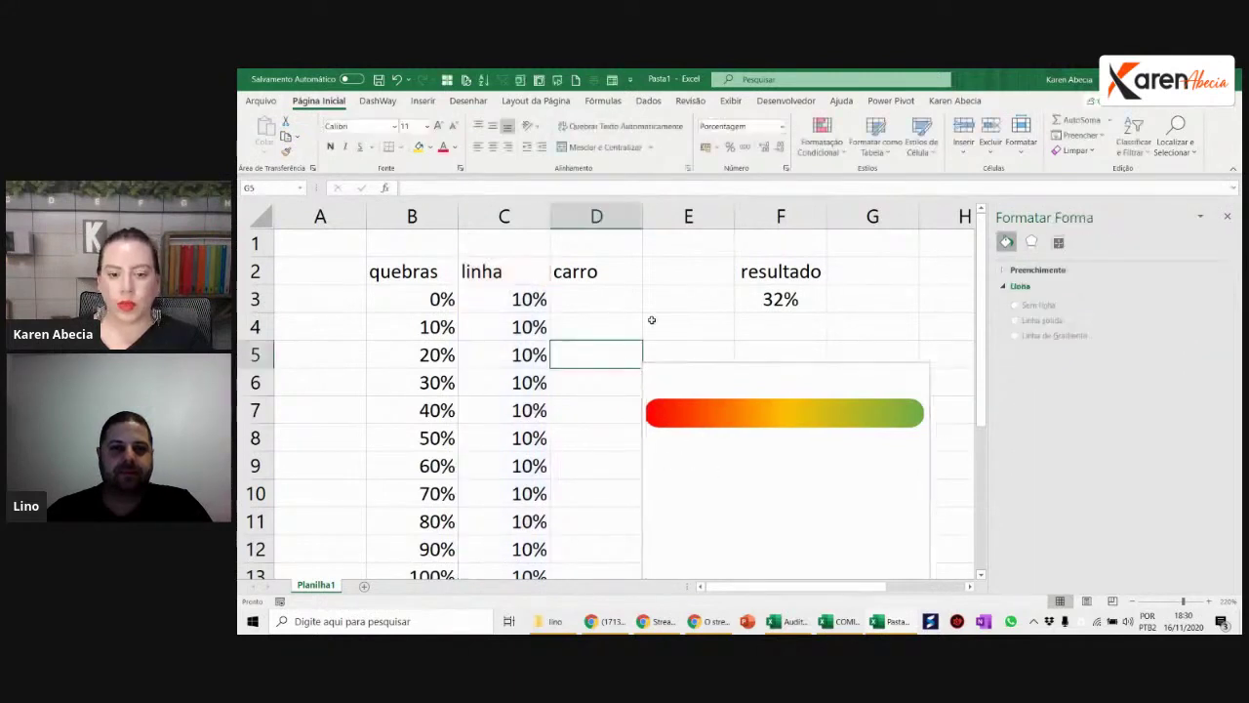
click(698, 369)
drag(698, 369, 714, 362)
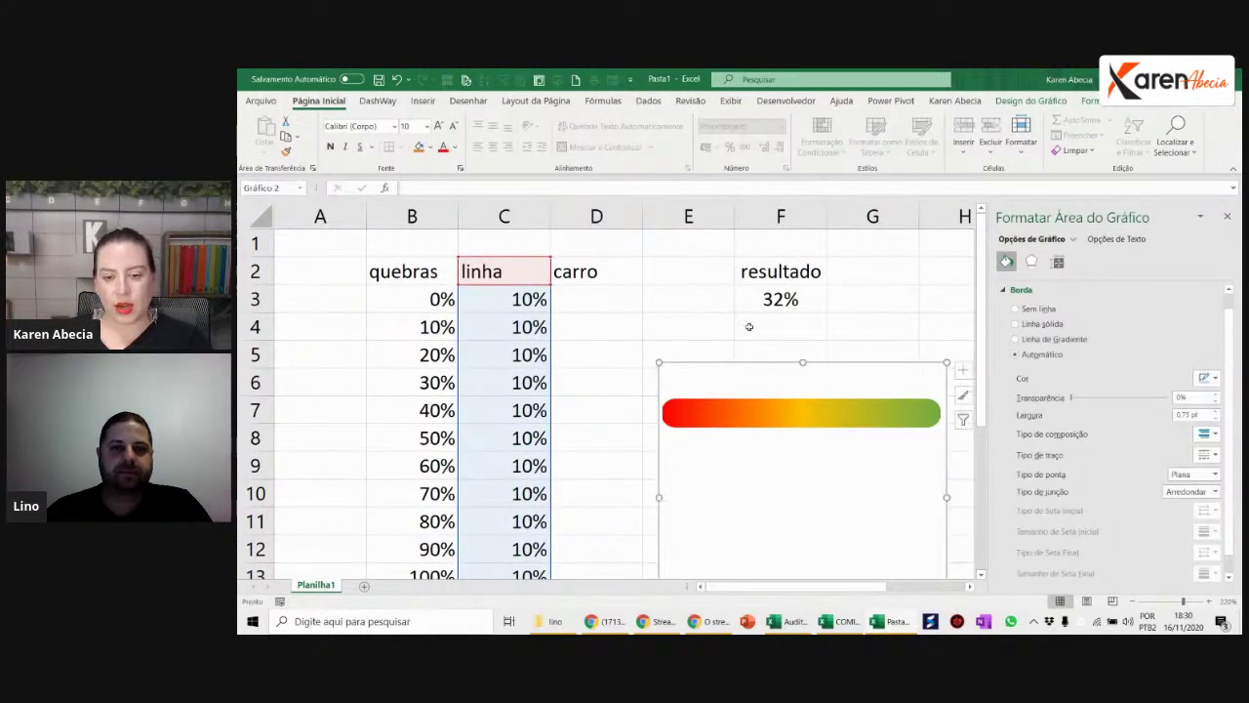
click(768, 303)
click(763, 321)
click(753, 296)
drag(404, 306, 409, 495)
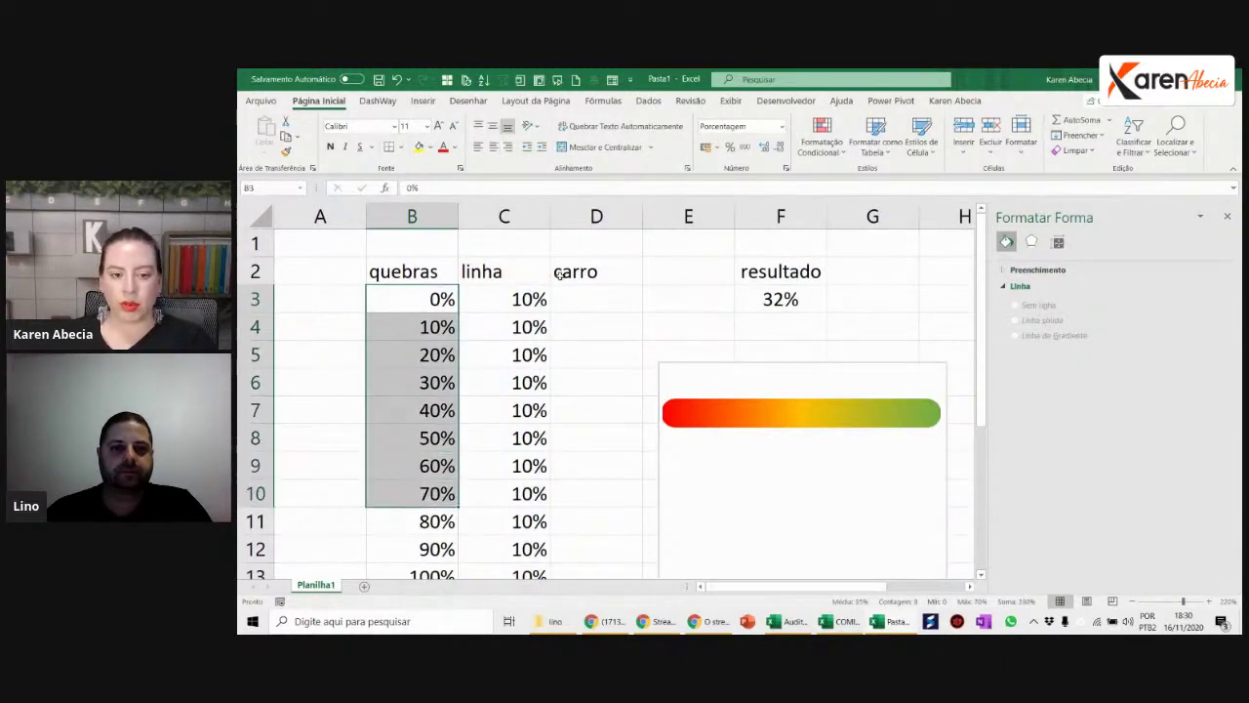
Step: Enter =PROCV(F3;B2:B13;1) in D3 and fill it down the carro column to D13
click(575, 318)
click(605, 298)
text(=pr)
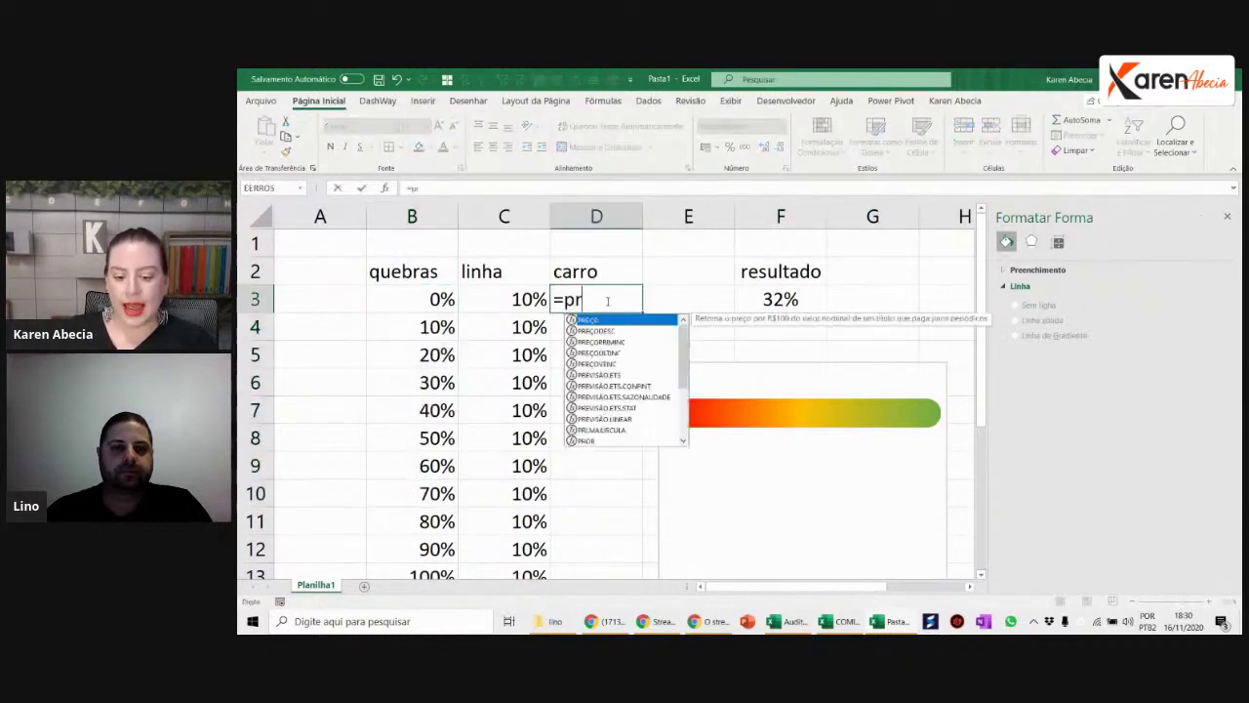
text(ocv)
key(Tab)
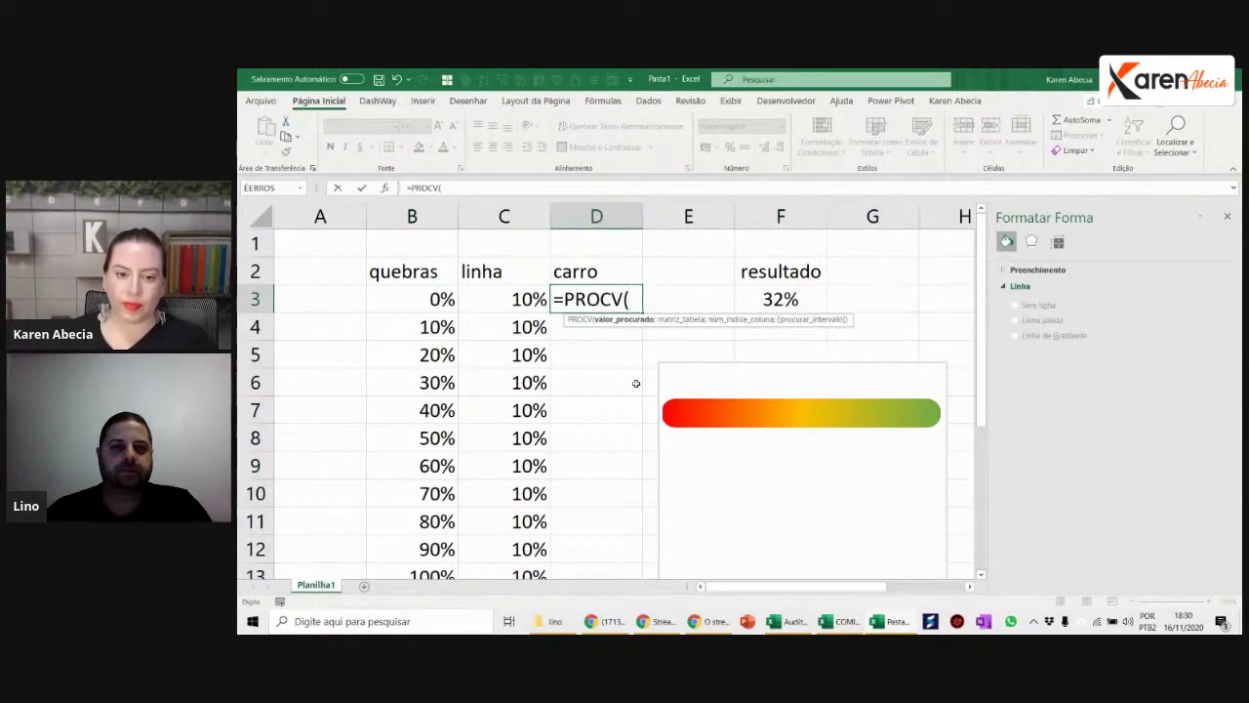
click(789, 305)
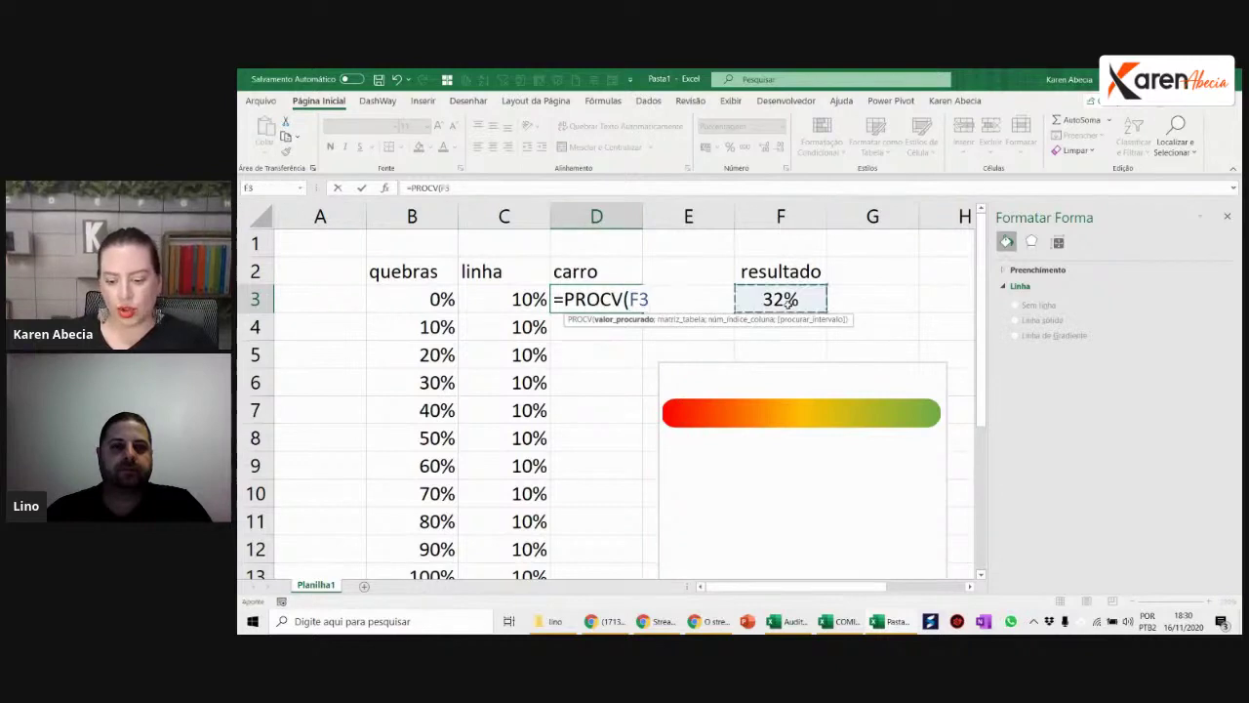
text(;)
drag(418, 274, 429, 532)
scroll(564, 440, up, 1)
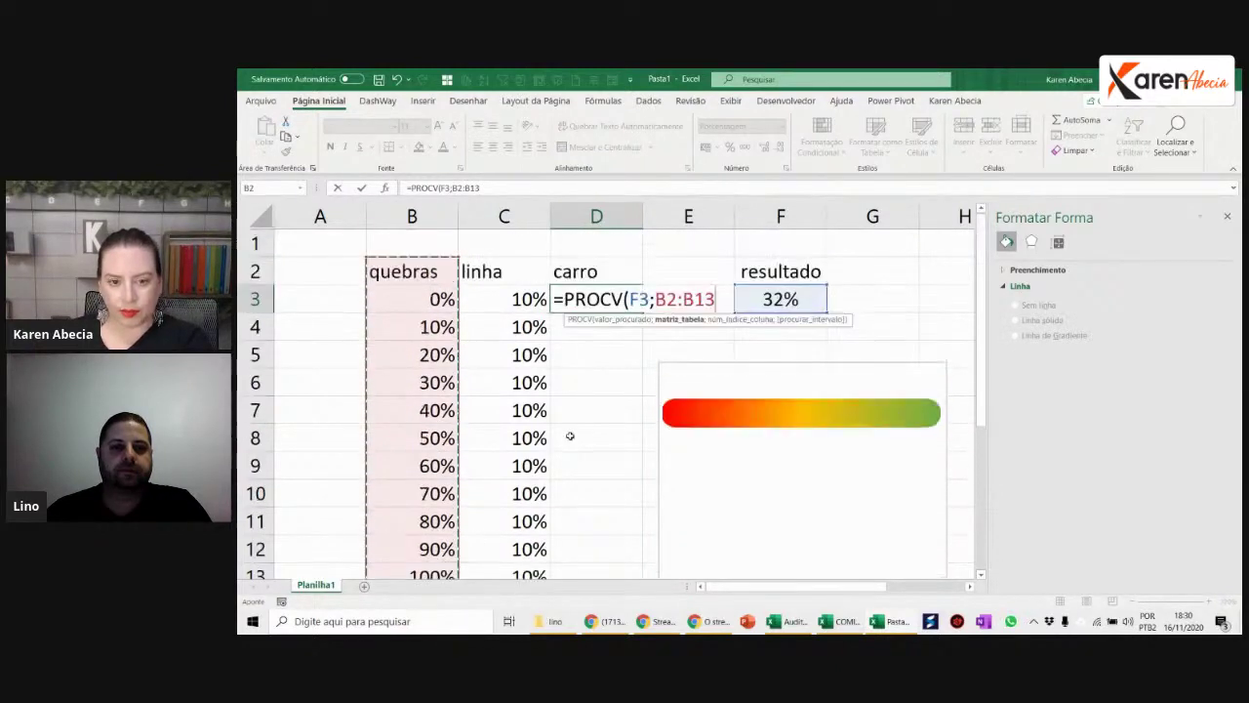
text(;)
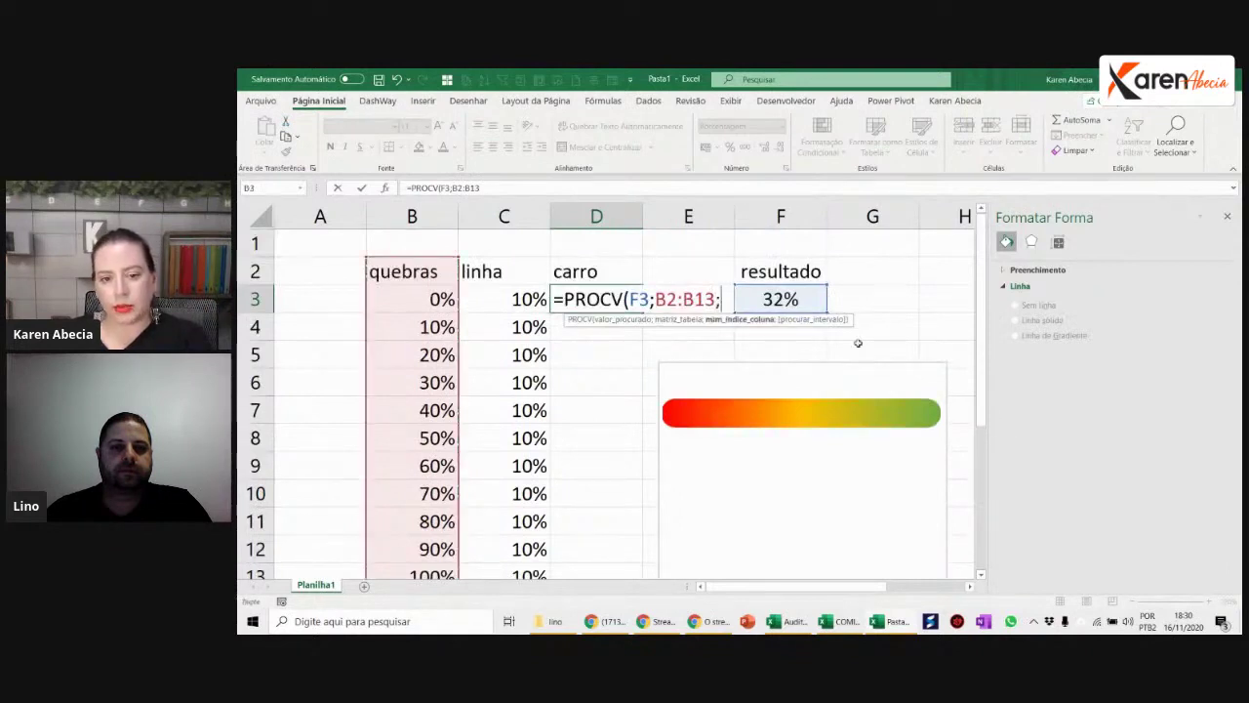
text(1)
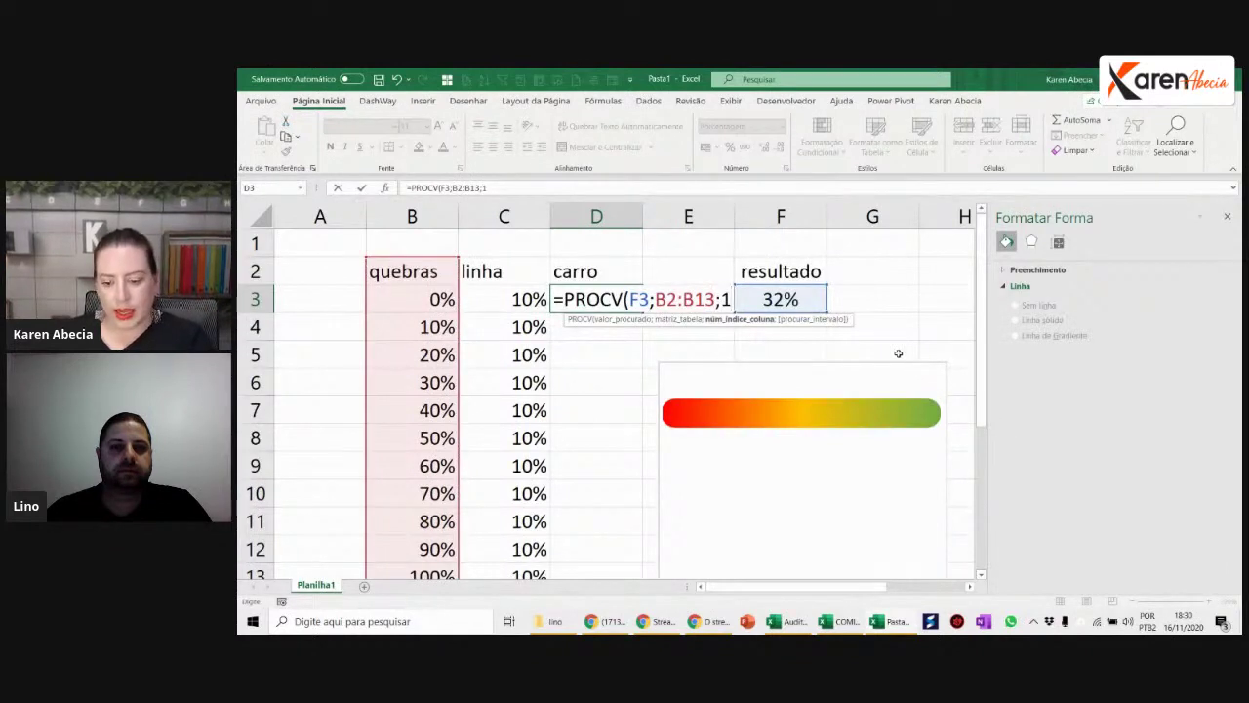
text(;)
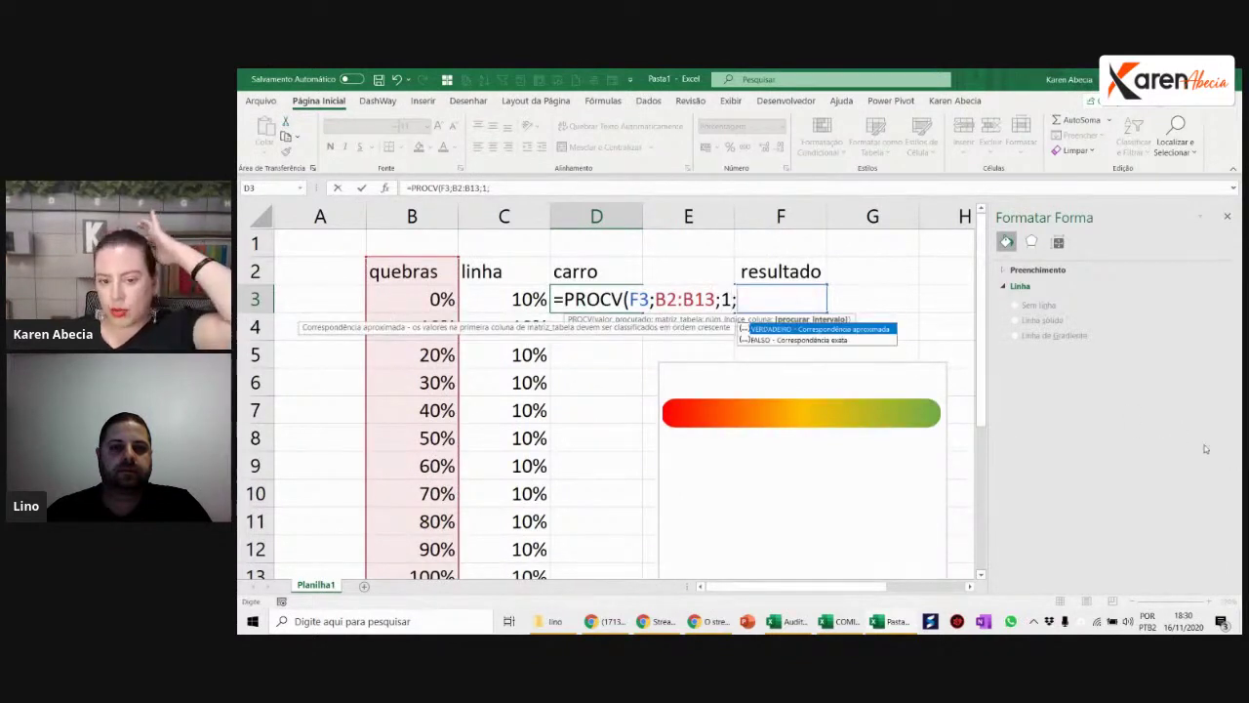
key(BackSpace)
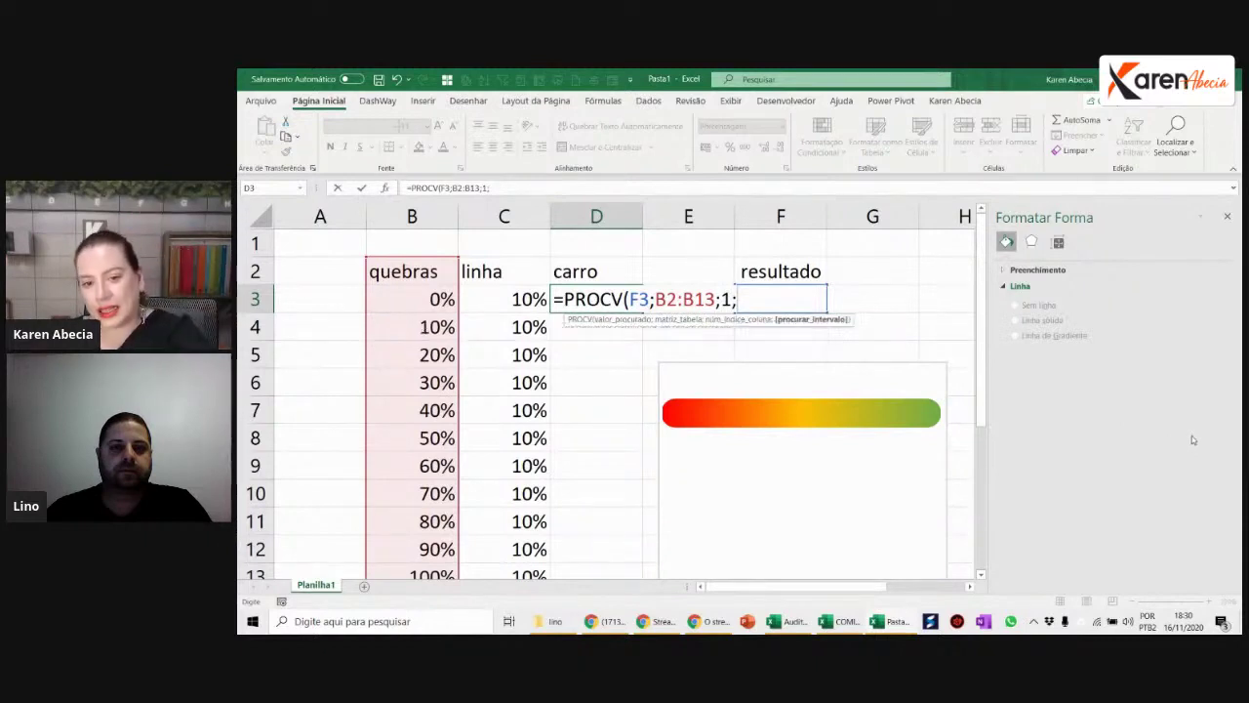
text())
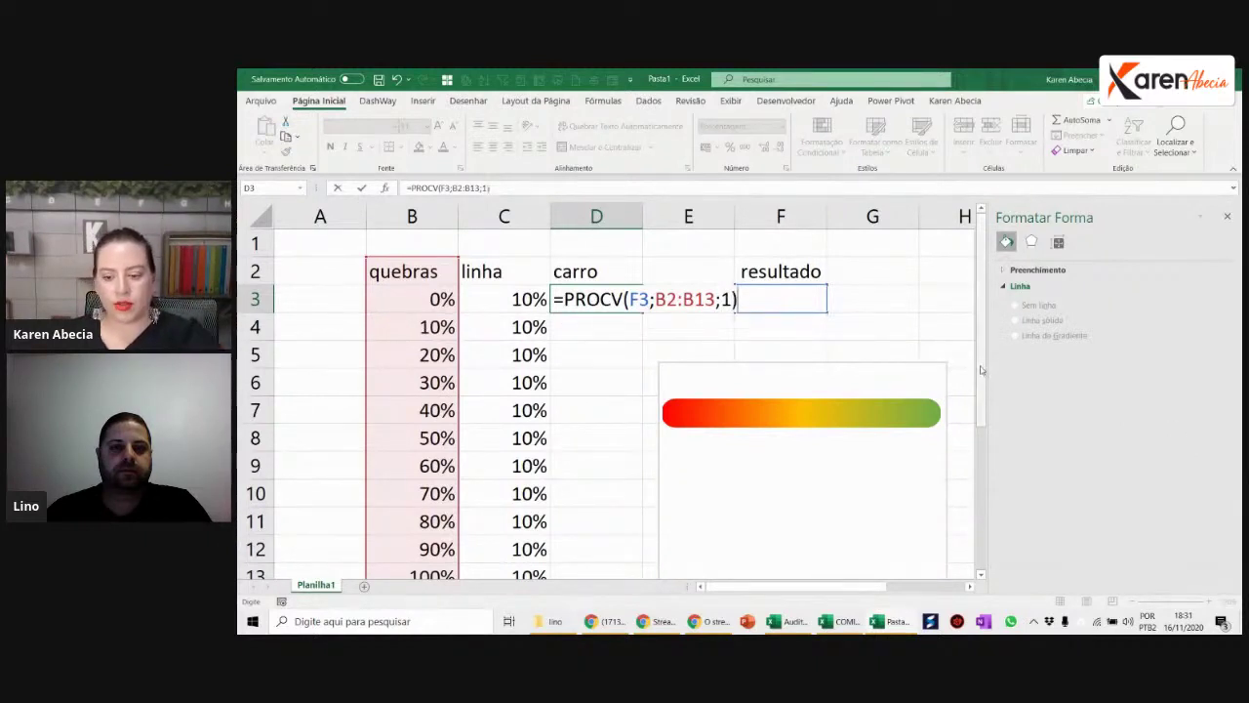
key(Return)
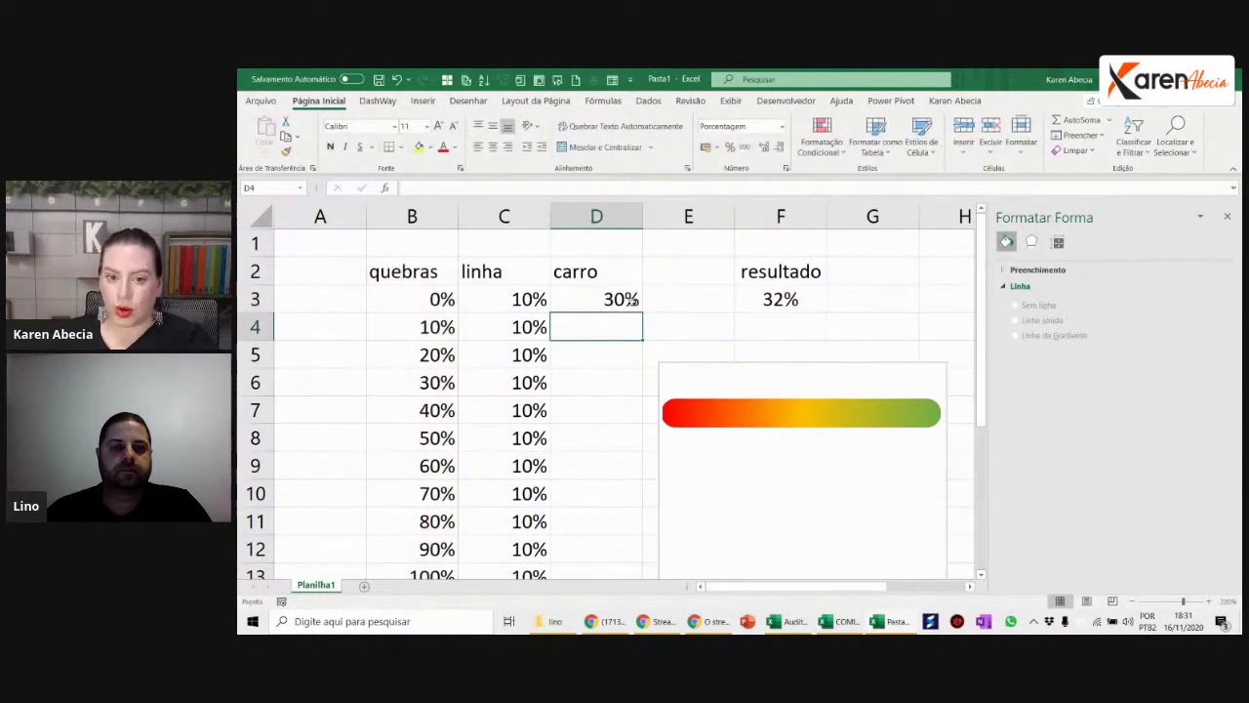
click(629, 302)
double_click(644, 312)
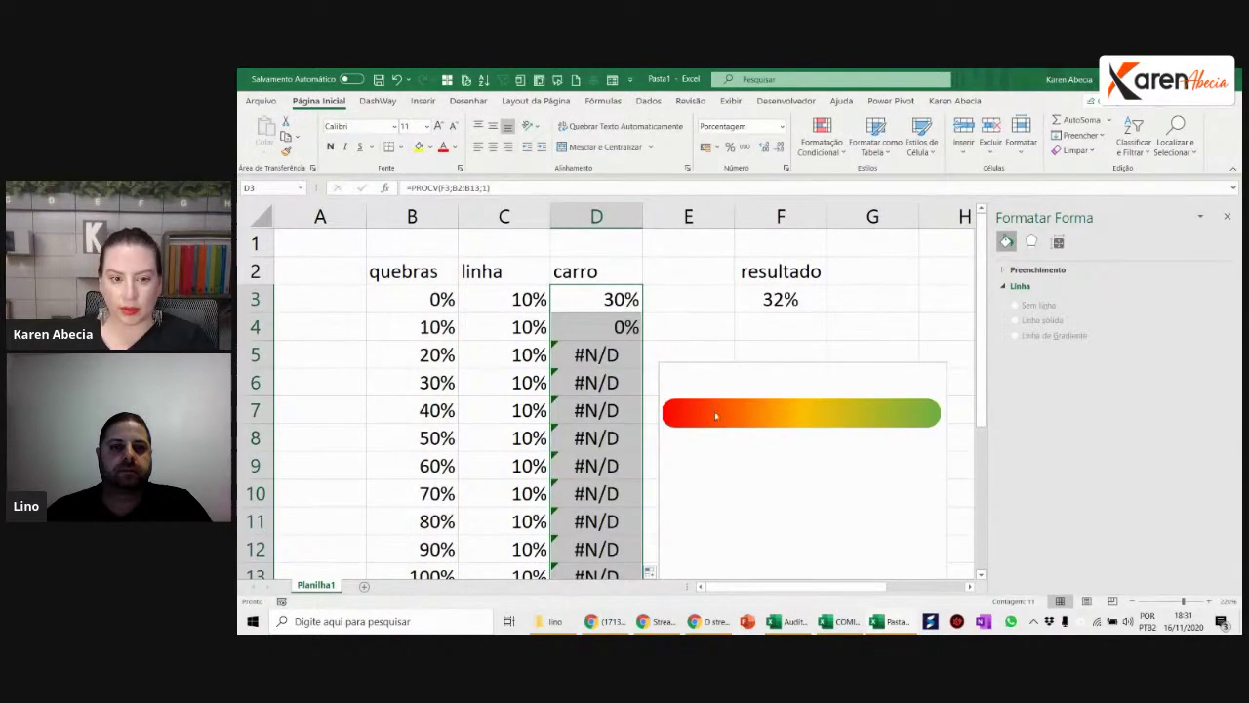
Step: Make the F3 and B2:B13 references absolute in D3's PROCV formula and refill the carro column with it
click(601, 309)
double_click(605, 307)
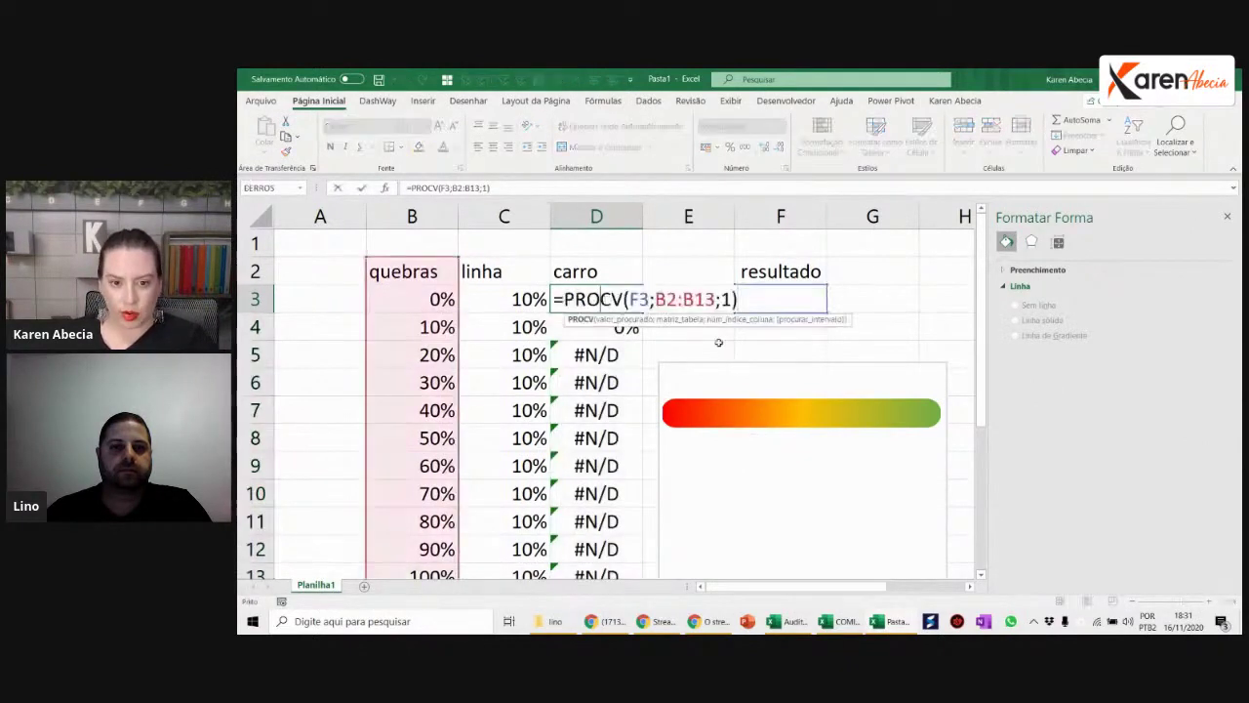
click(663, 303)
key(F4)
double_click(727, 299)
key(F4)
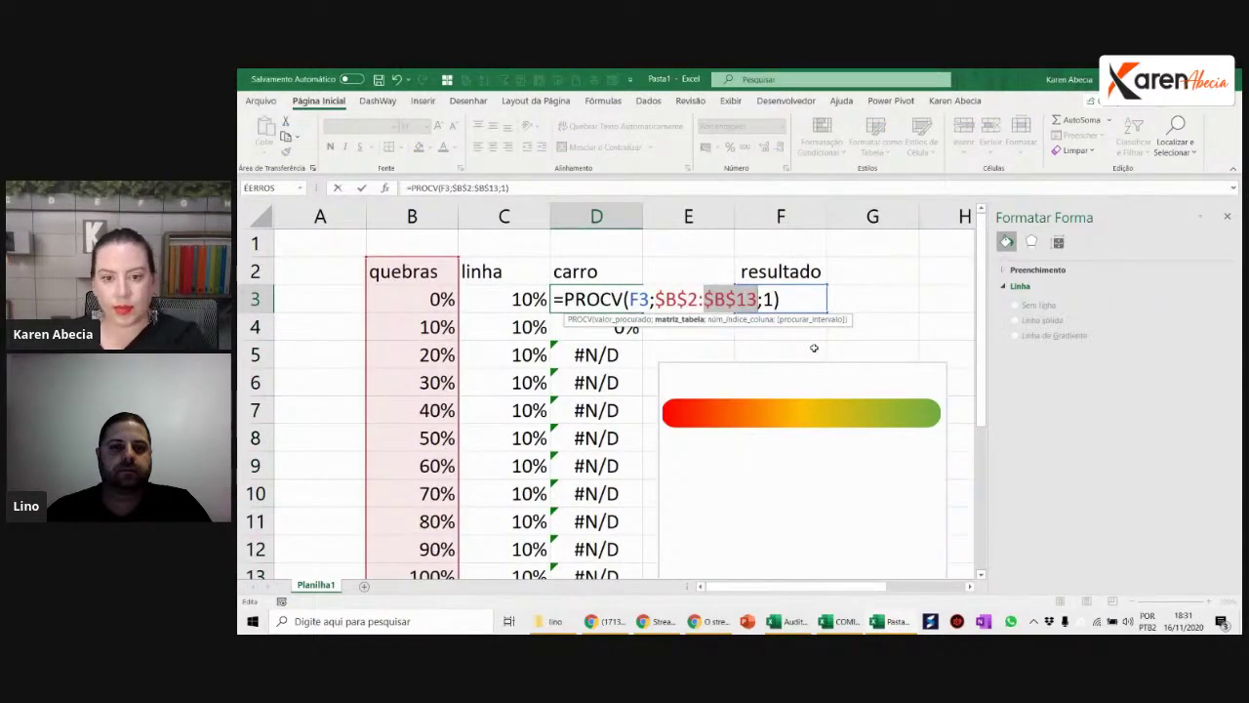
click(636, 300)
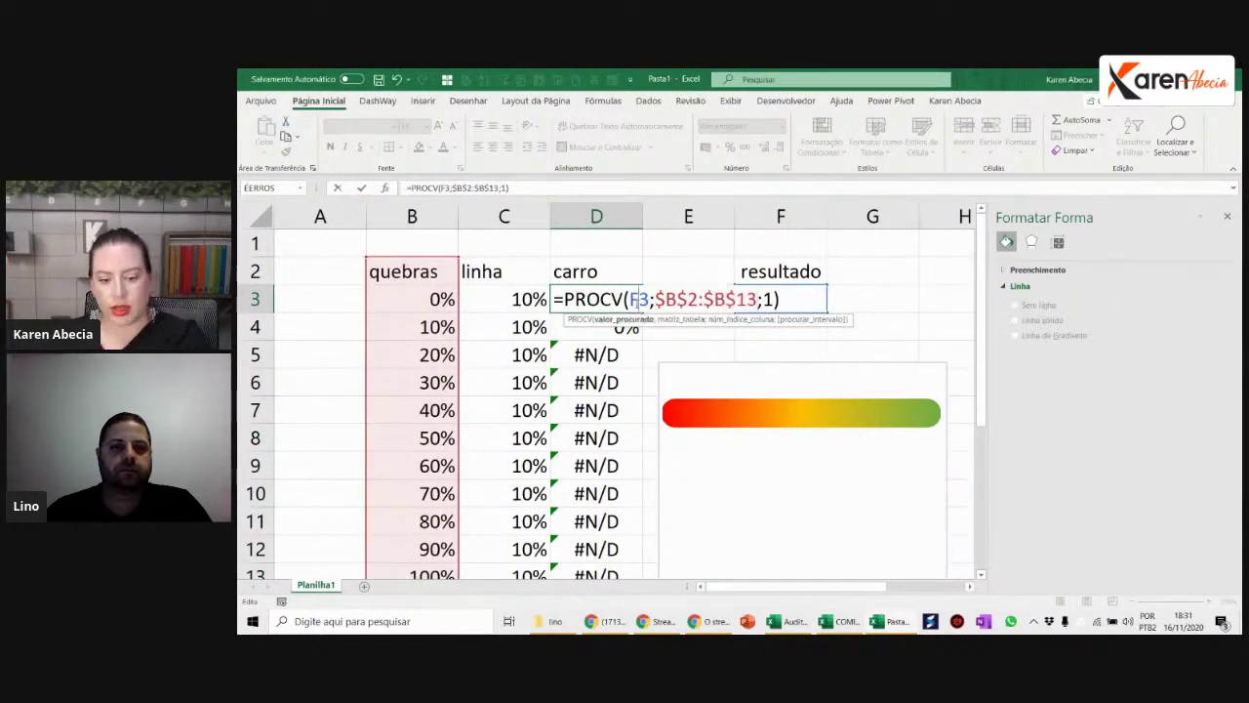
key(F4)
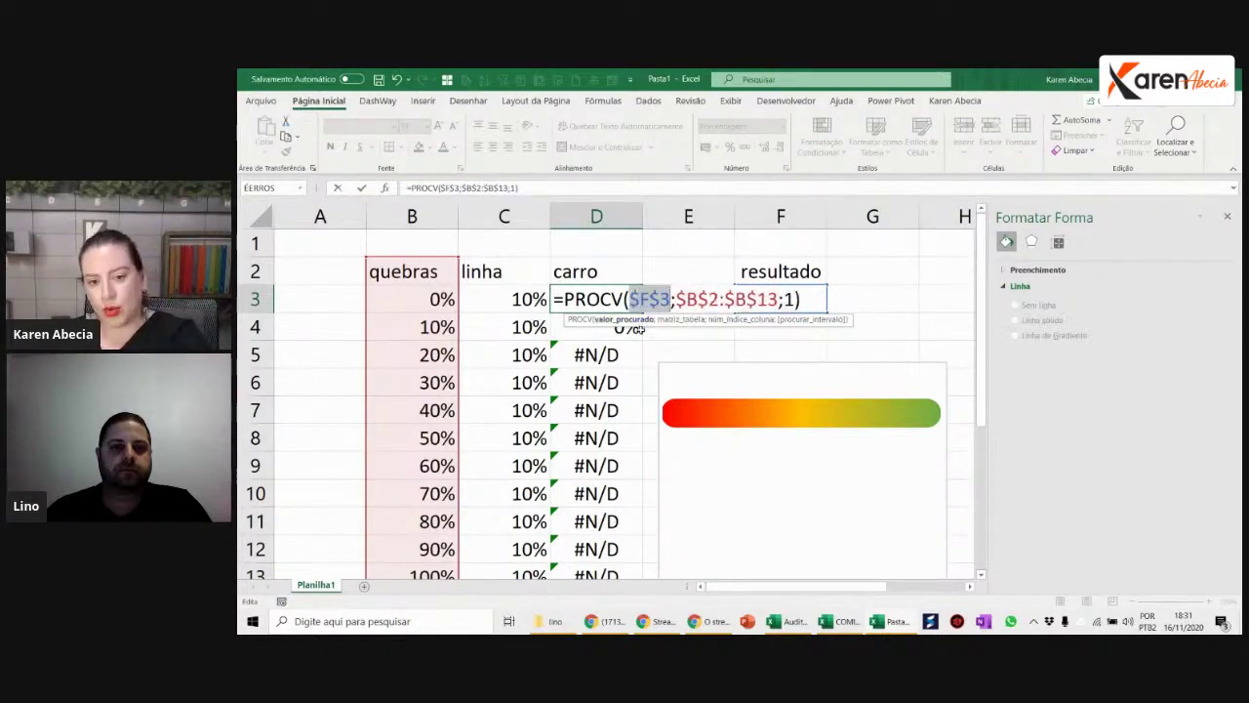
key(Return)
click(610, 296)
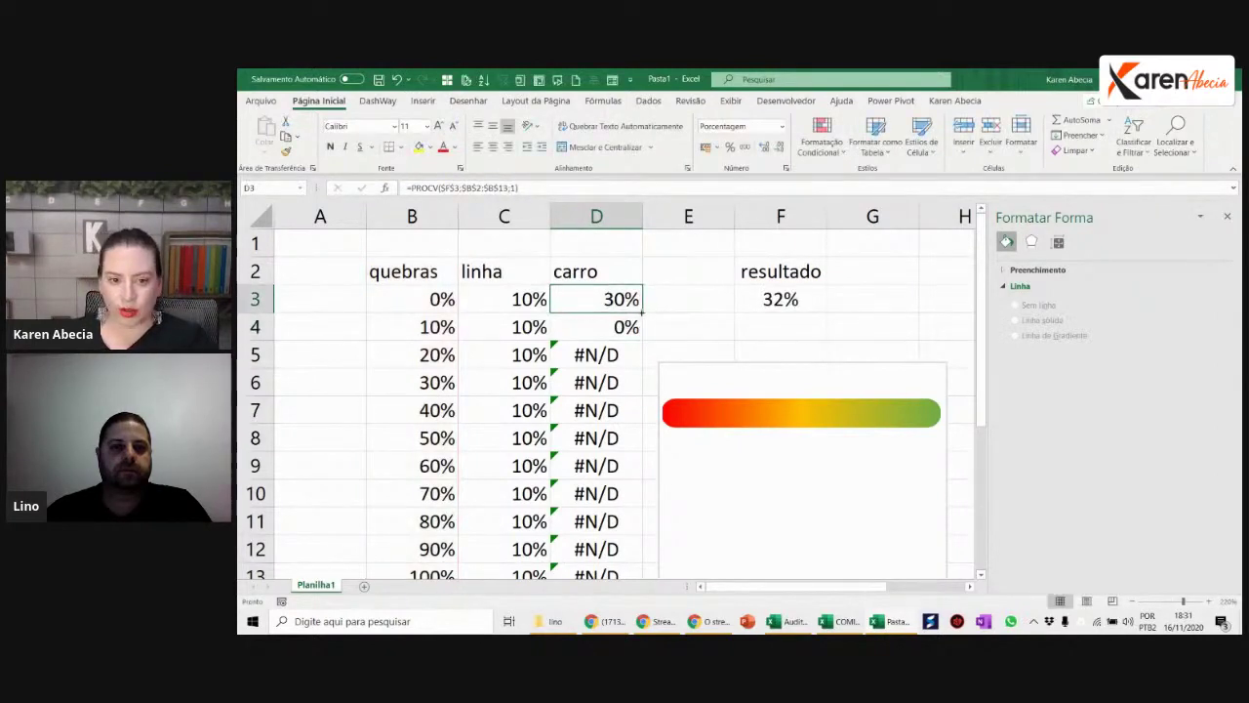
double_click(644, 311)
click(593, 432)
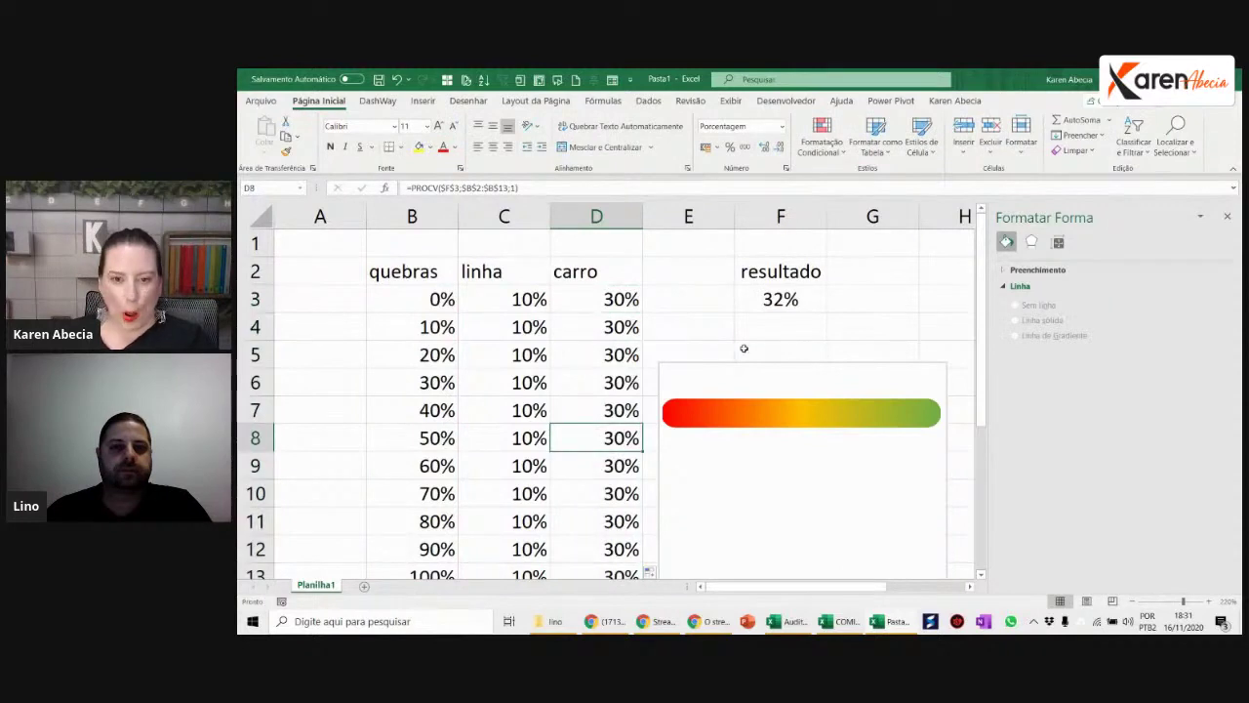
Step: Review the arguments of D3's PROCV formula, add 1 as the approximate-match argument, and refill the carro column
click(762, 303)
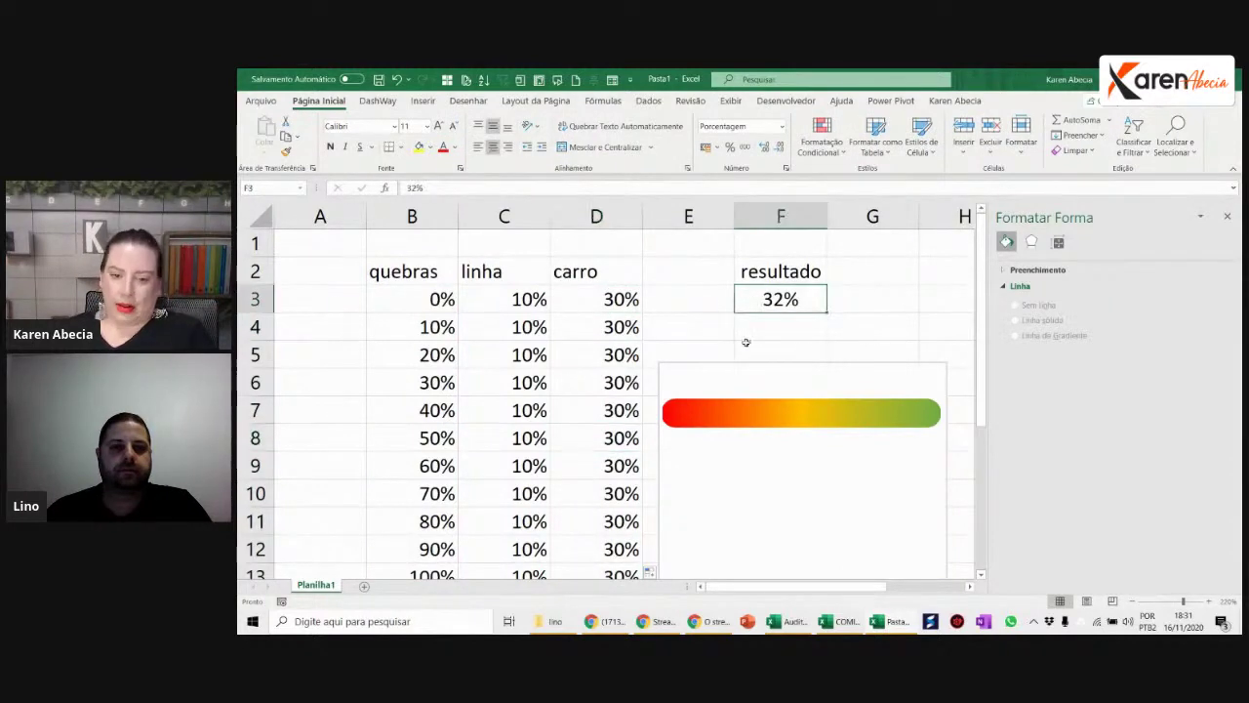
scroll(724, 340, down, 2)
scroll(727, 344, up, 2)
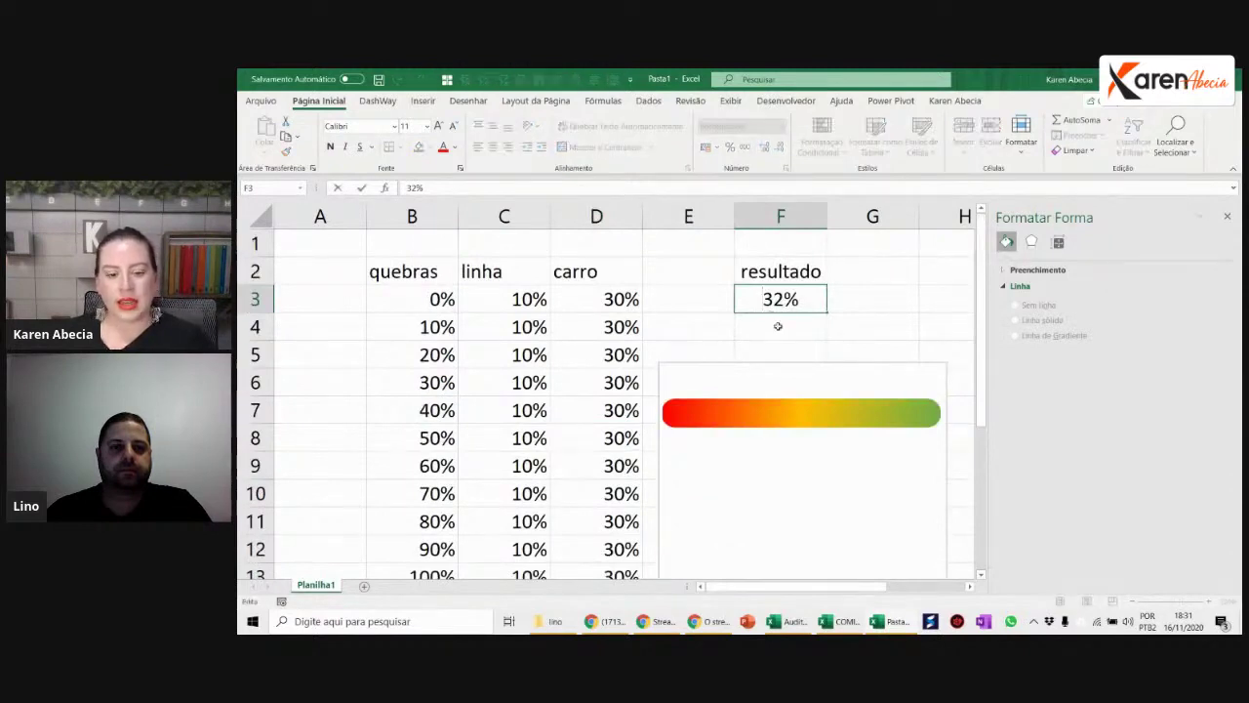
double_click(586, 299)
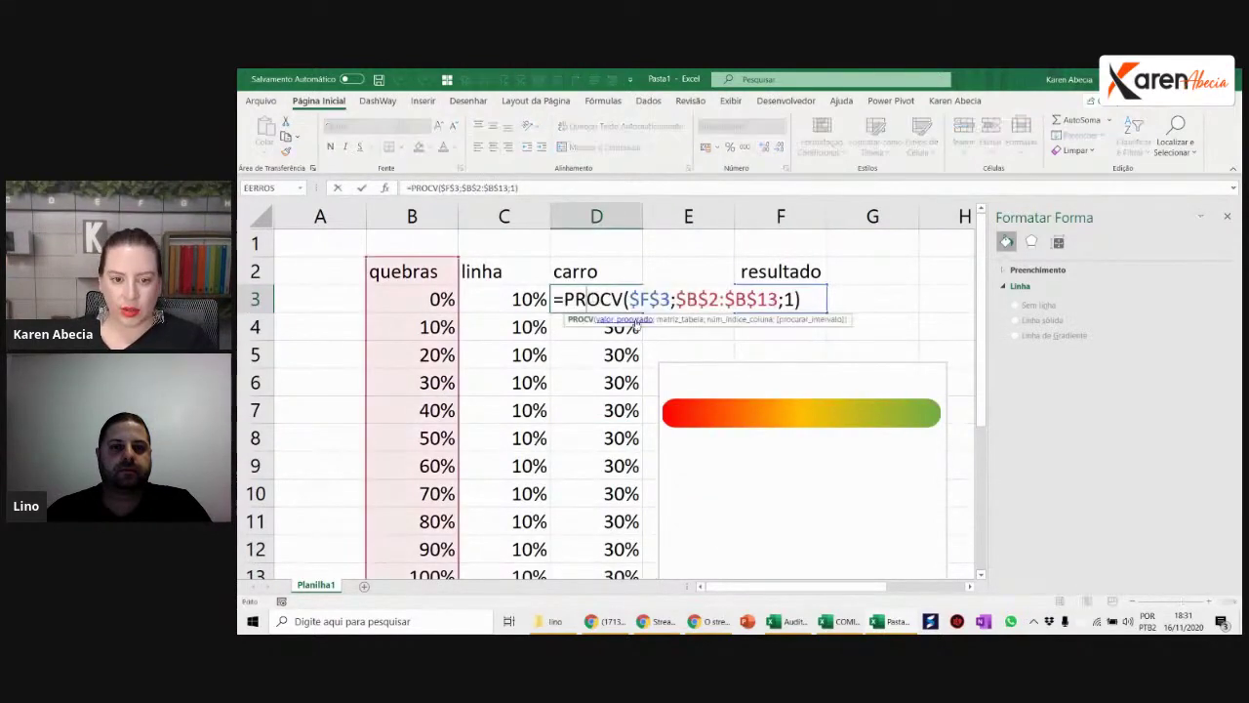
double_click(649, 299)
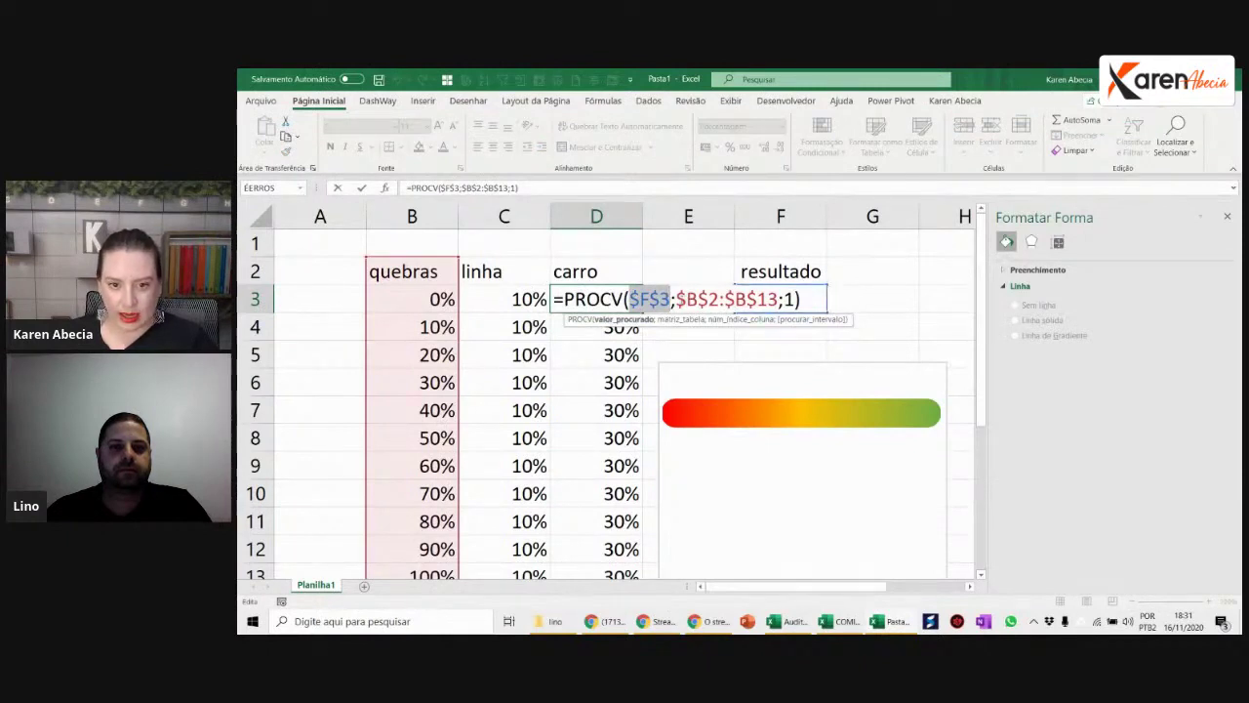
click(681, 299)
drag(681, 299, 778, 299)
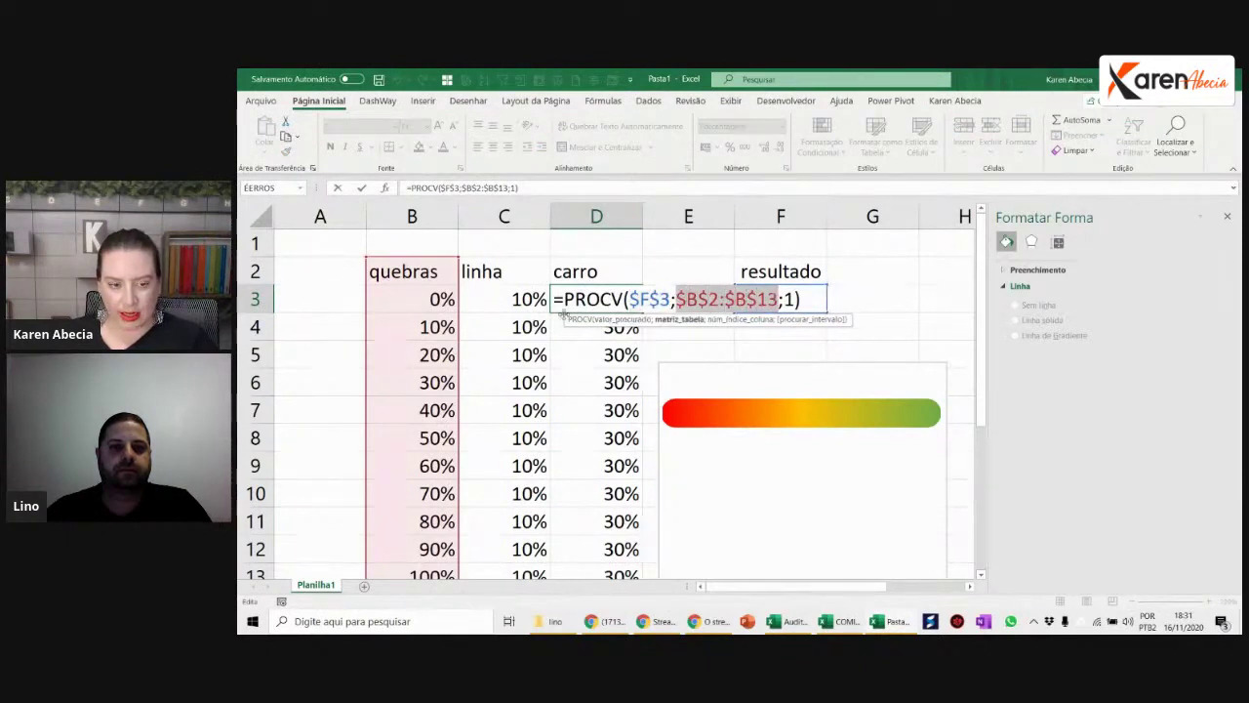
click(784, 299)
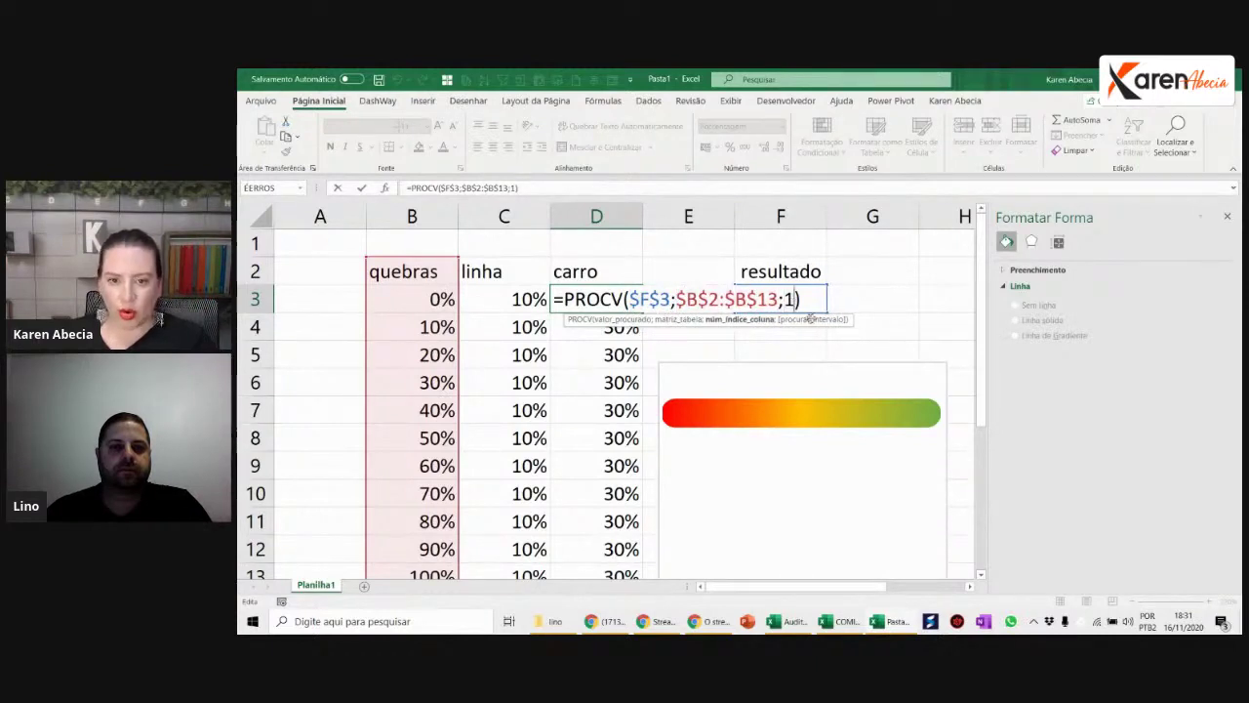
text(;1)
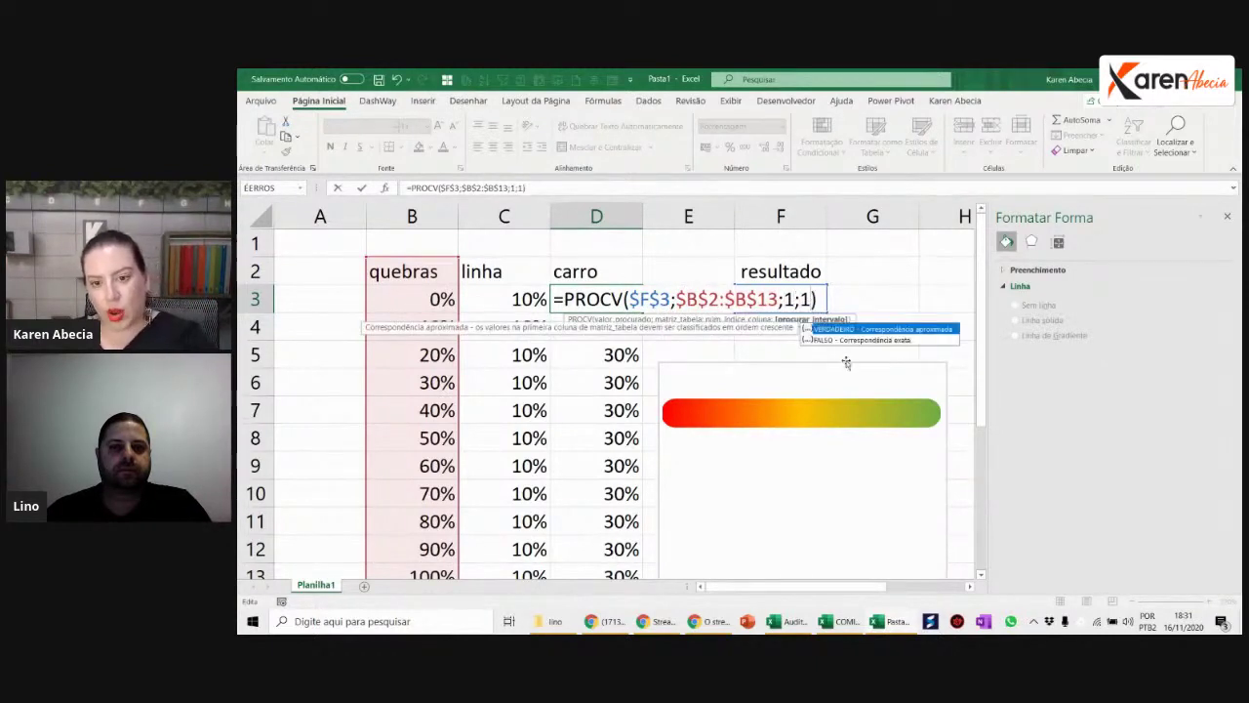
key(Return)
key(Up)
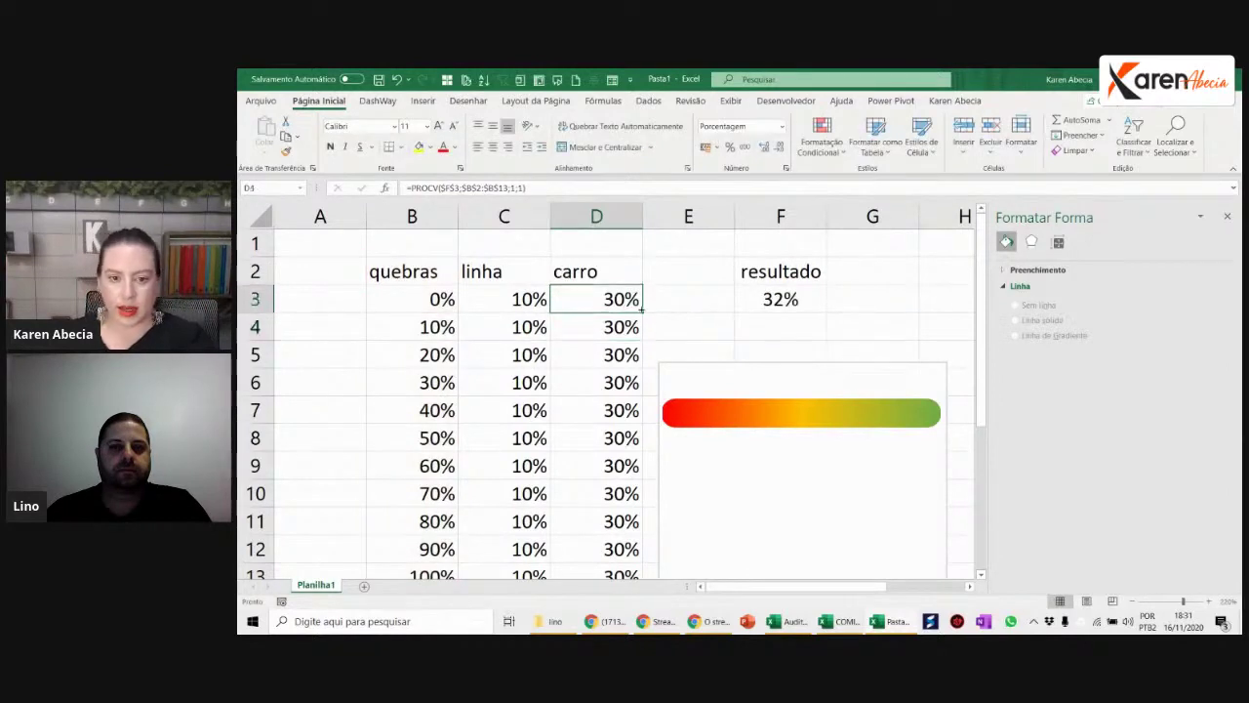
double_click(642, 313)
click(623, 347)
click(610, 330)
click(605, 357)
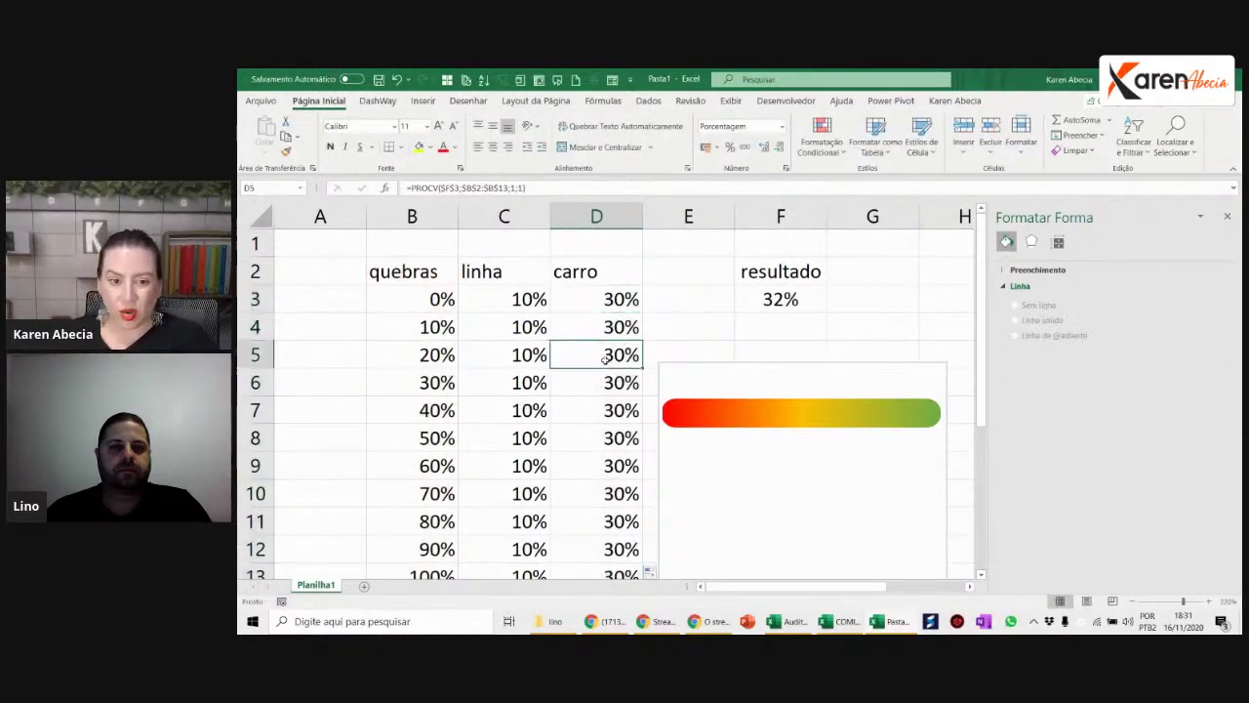
Step: Examine the quebras percentages in B3:B10 one by one against the carro lookup values
click(410, 311)
click(402, 332)
click(403, 354)
click(405, 383)
click(412, 410)
click(418, 438)
click(423, 465)
click(430, 494)
click(586, 520)
Step: Move the chart slightly right, placing its upper-left corner in cell E6
click(714, 382)
drag(713, 381, 740, 378)
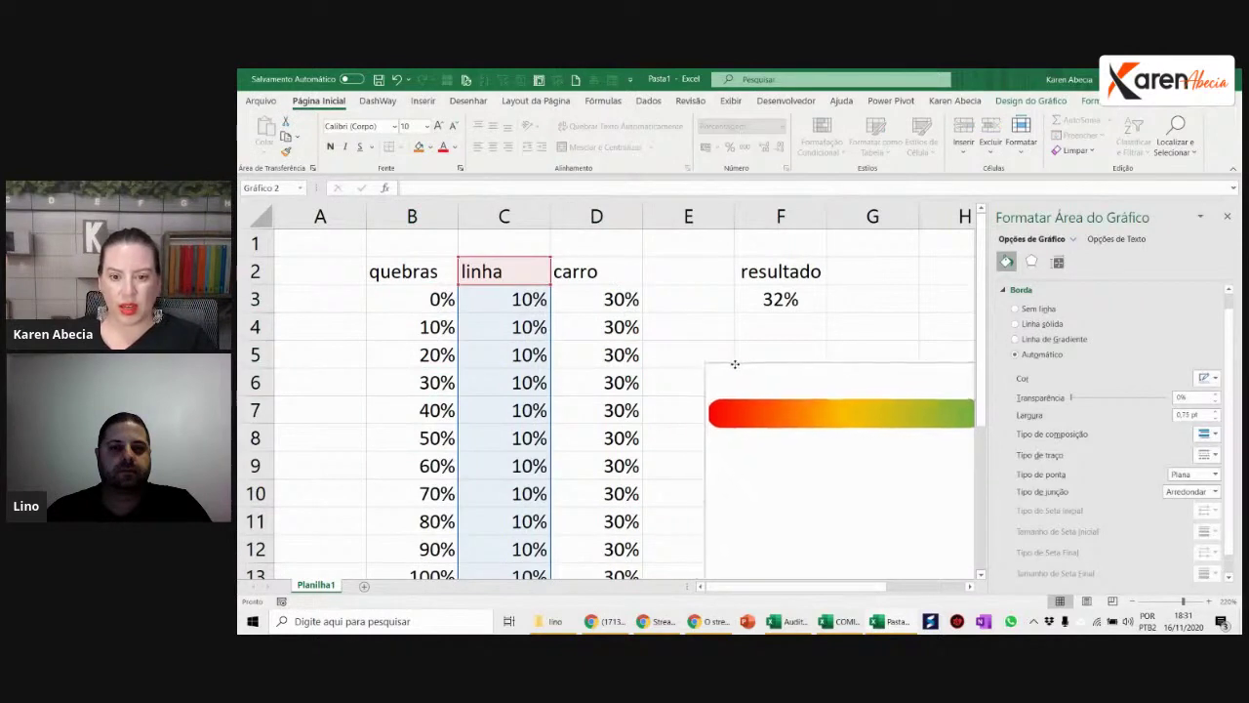
Step: Clear the PROCV formulas from the carro column, D3:D13
click(596, 298)
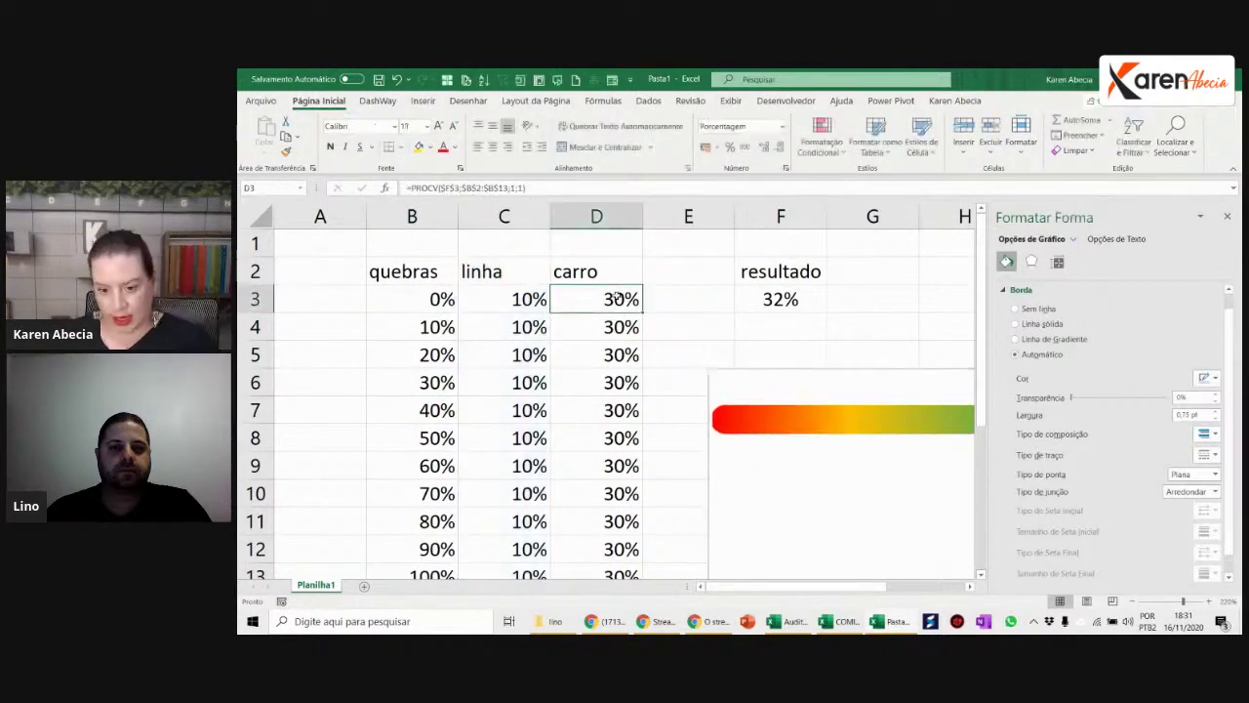
key(ctrl+shift+Down)
key(Delete)
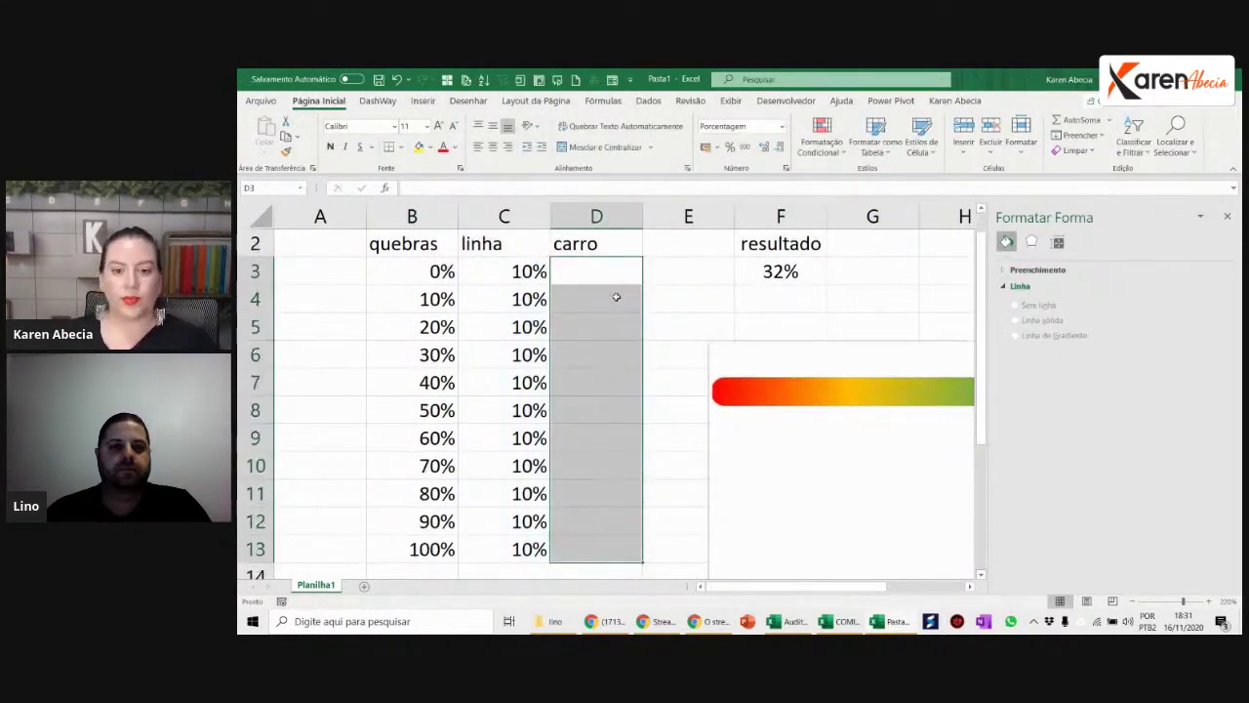
scroll(592, 307, up, 1)
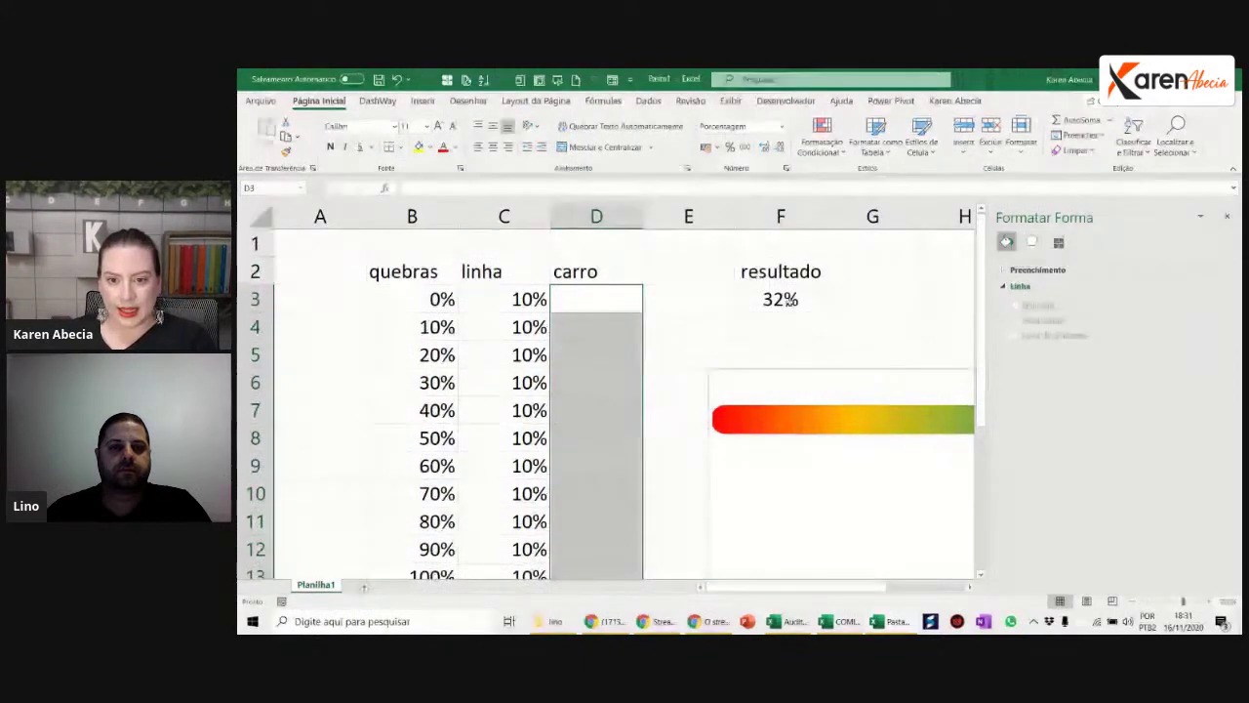
click(781, 299)
click(847, 300)
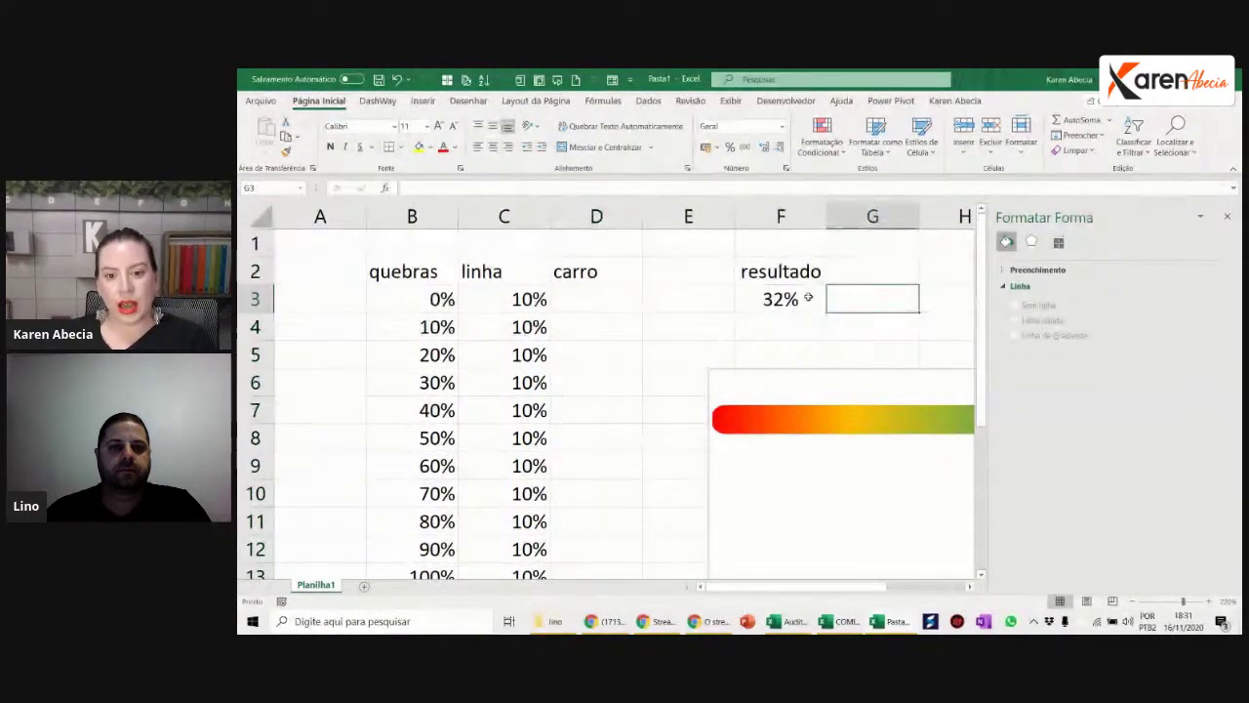
click(820, 302)
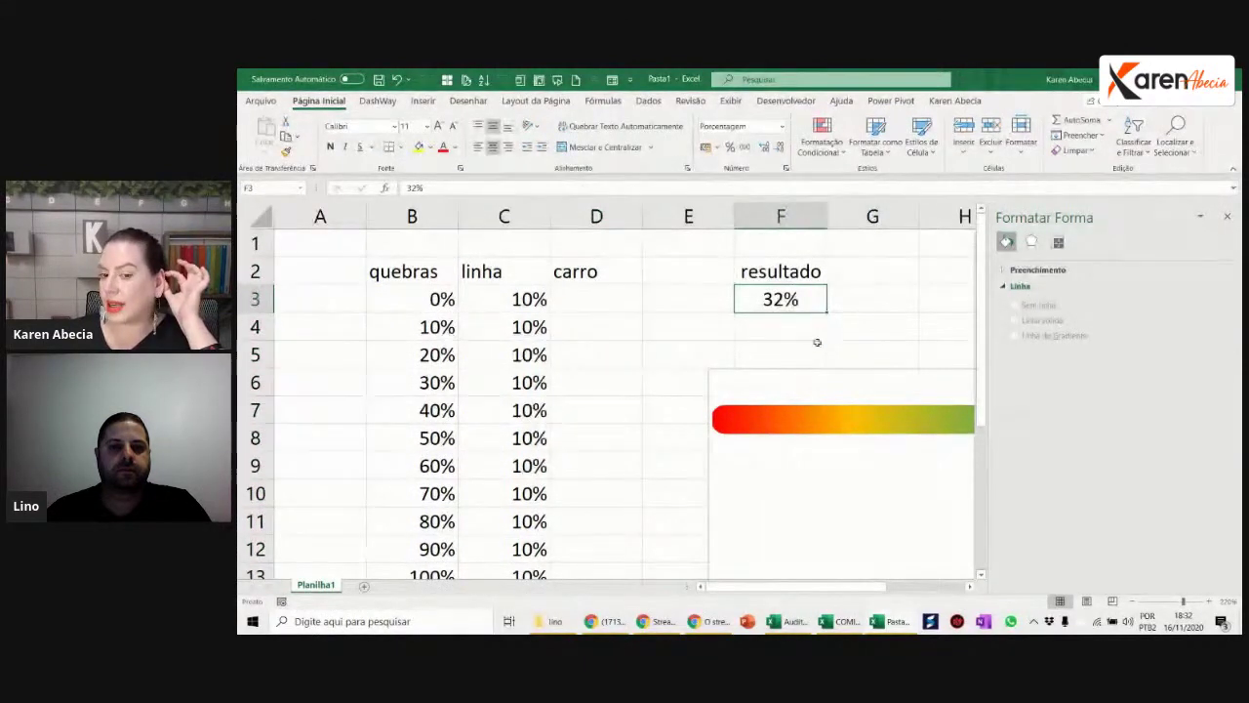
click(809, 326)
click(825, 302)
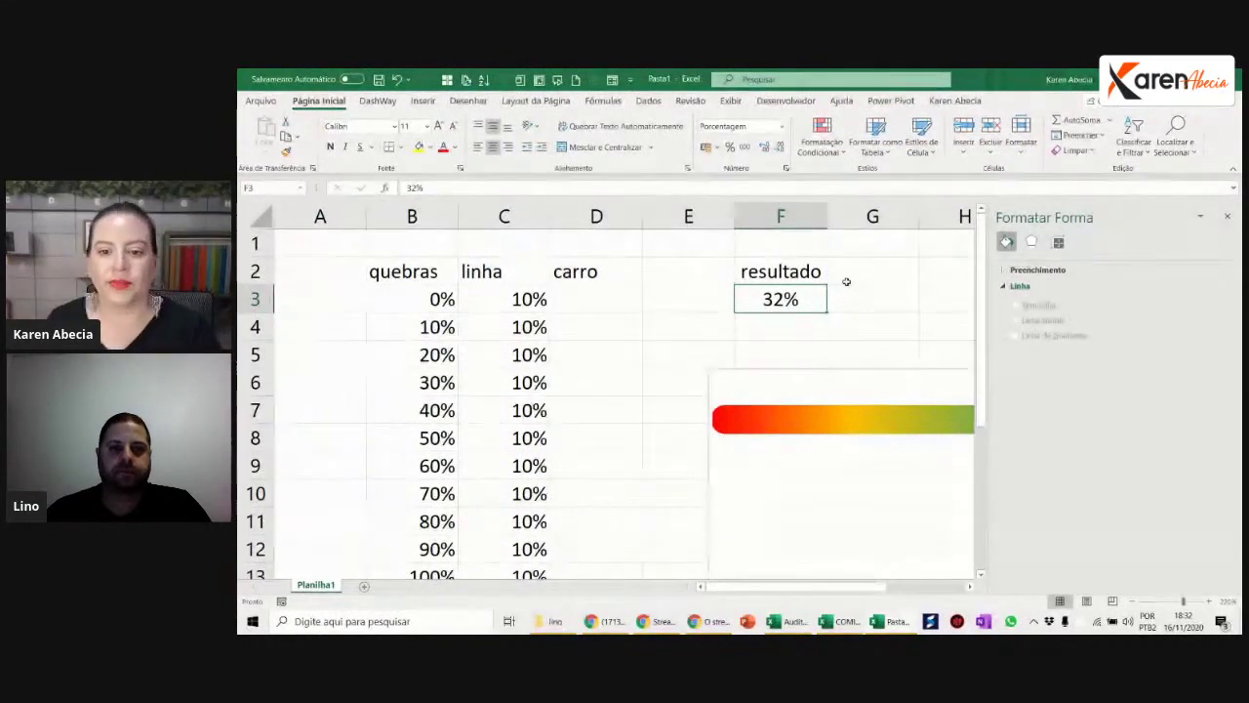
click(863, 302)
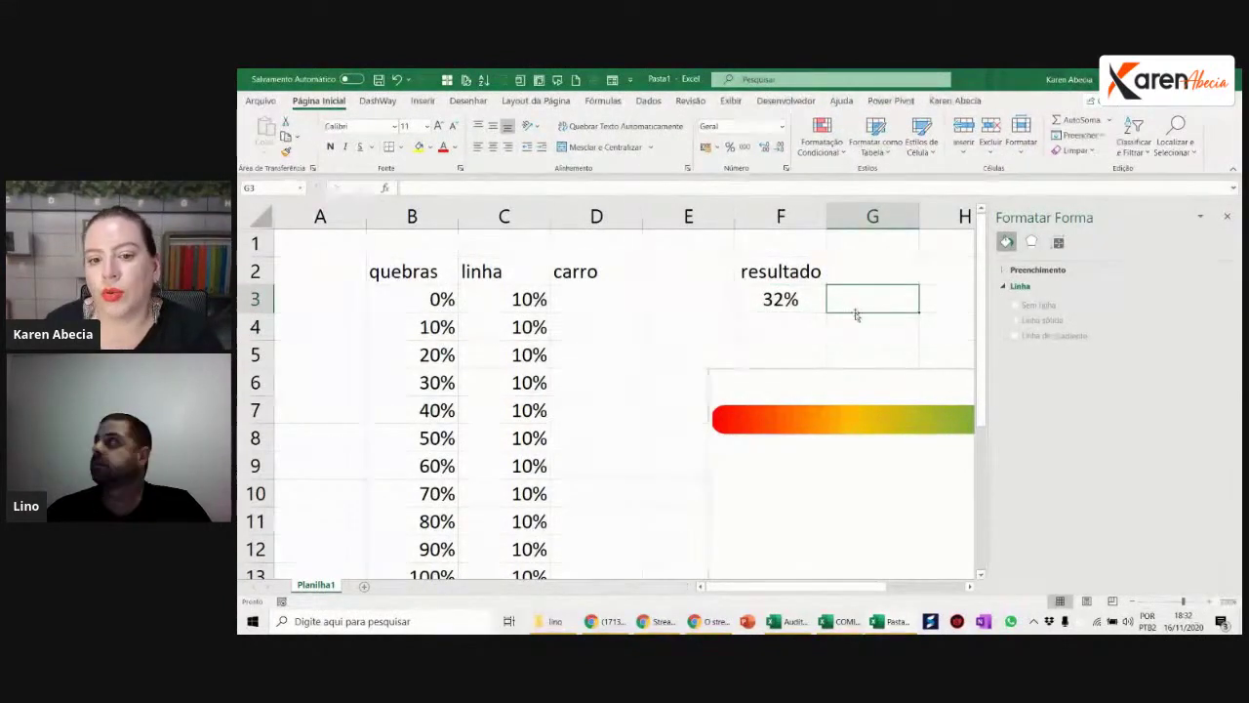
click(788, 308)
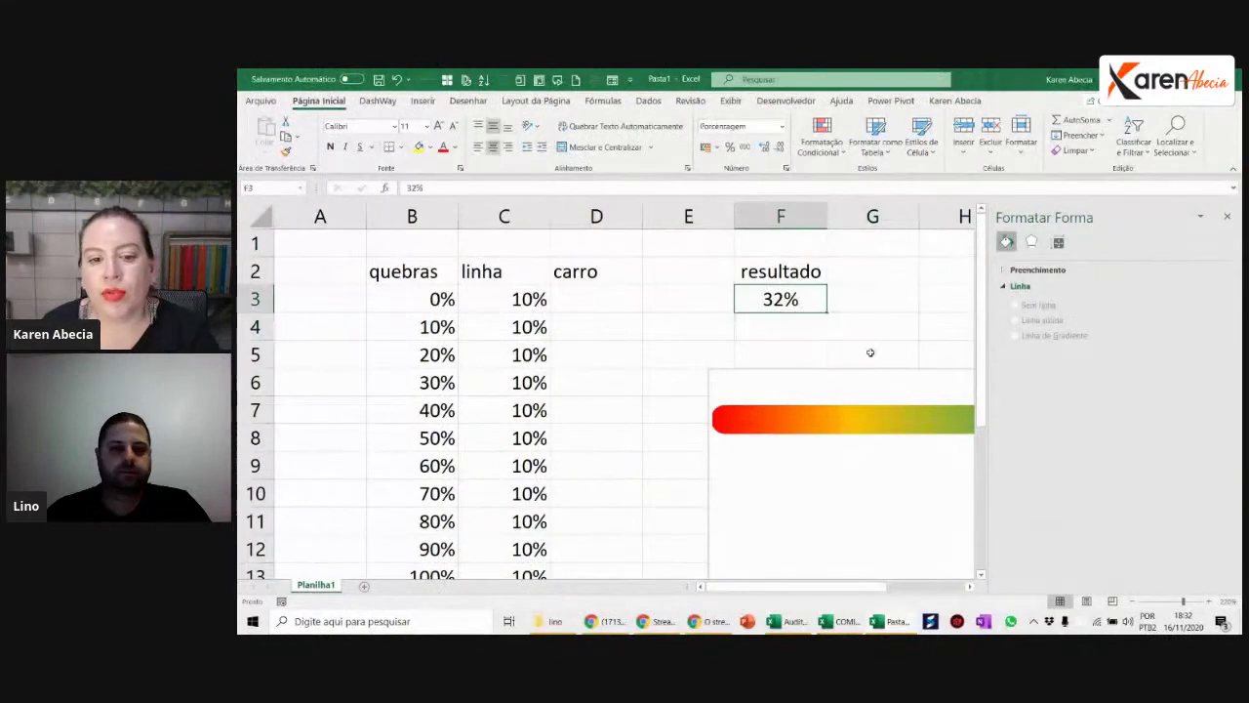
Step: Enter =ARREDONDAR.PARA.CIMA(F3;0) in G3 to round up the resultado percentage, and review the formula
click(850, 299)
text(=)
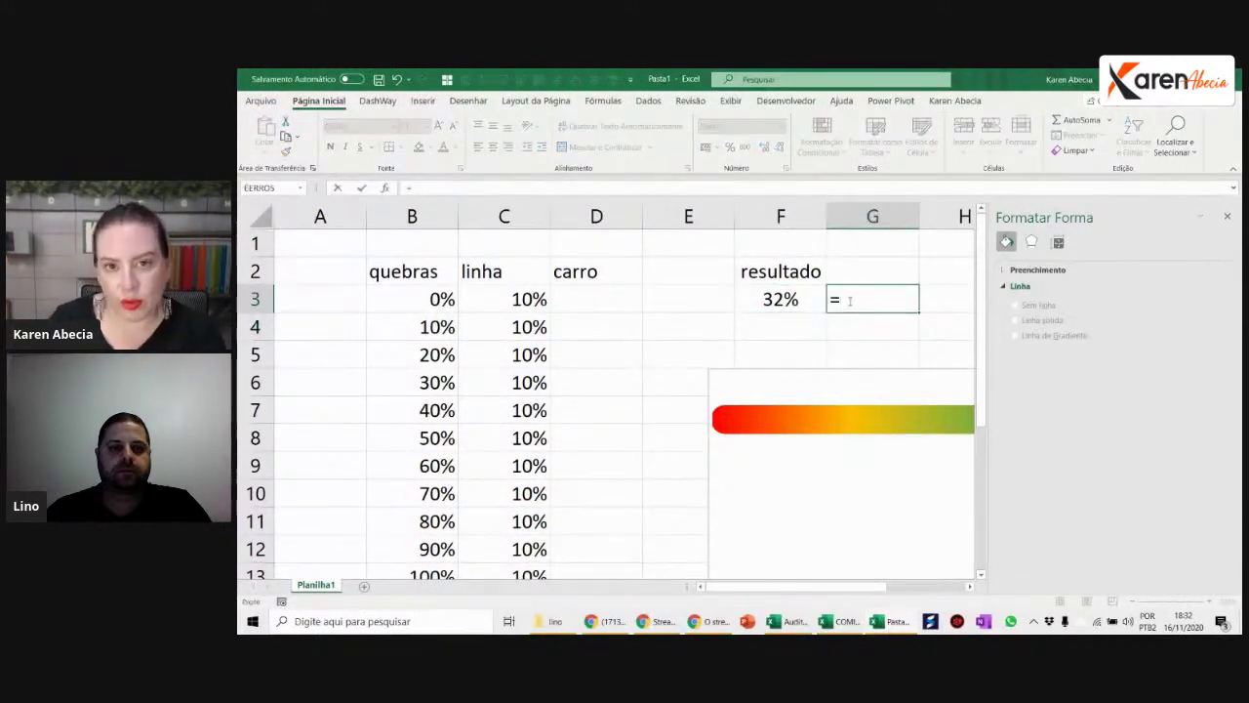
text(arre)
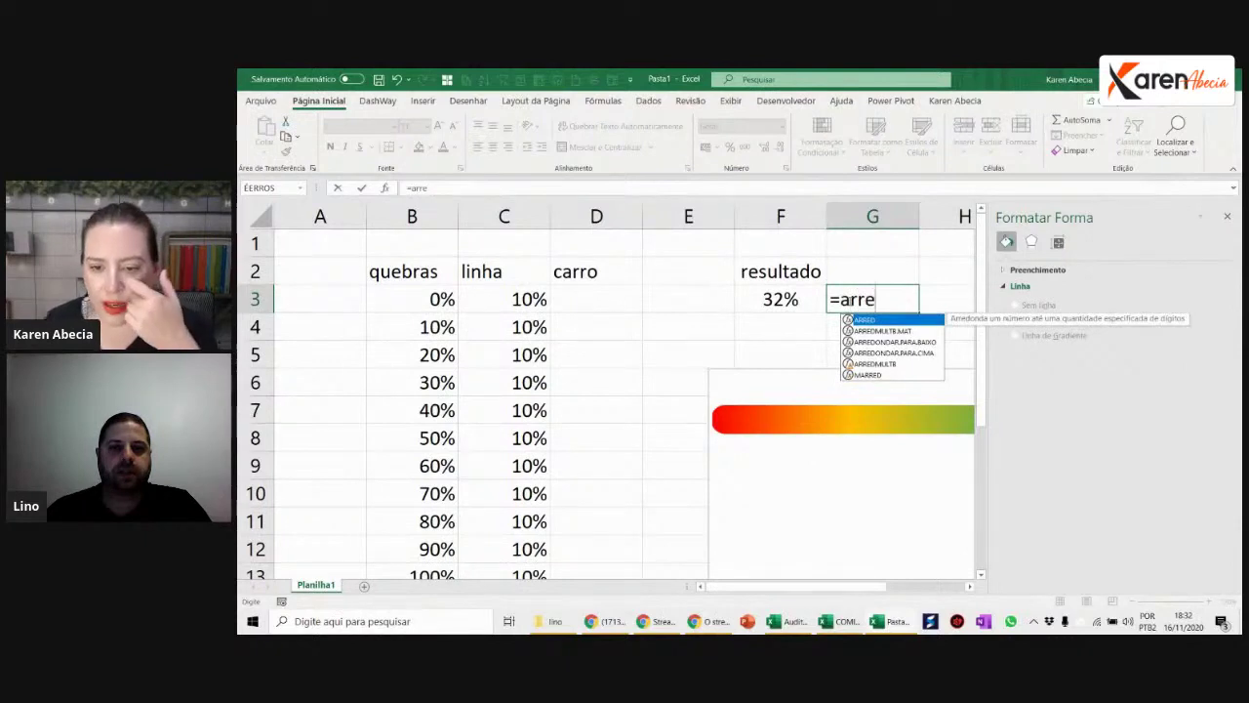
click(911, 355)
key(Tab)
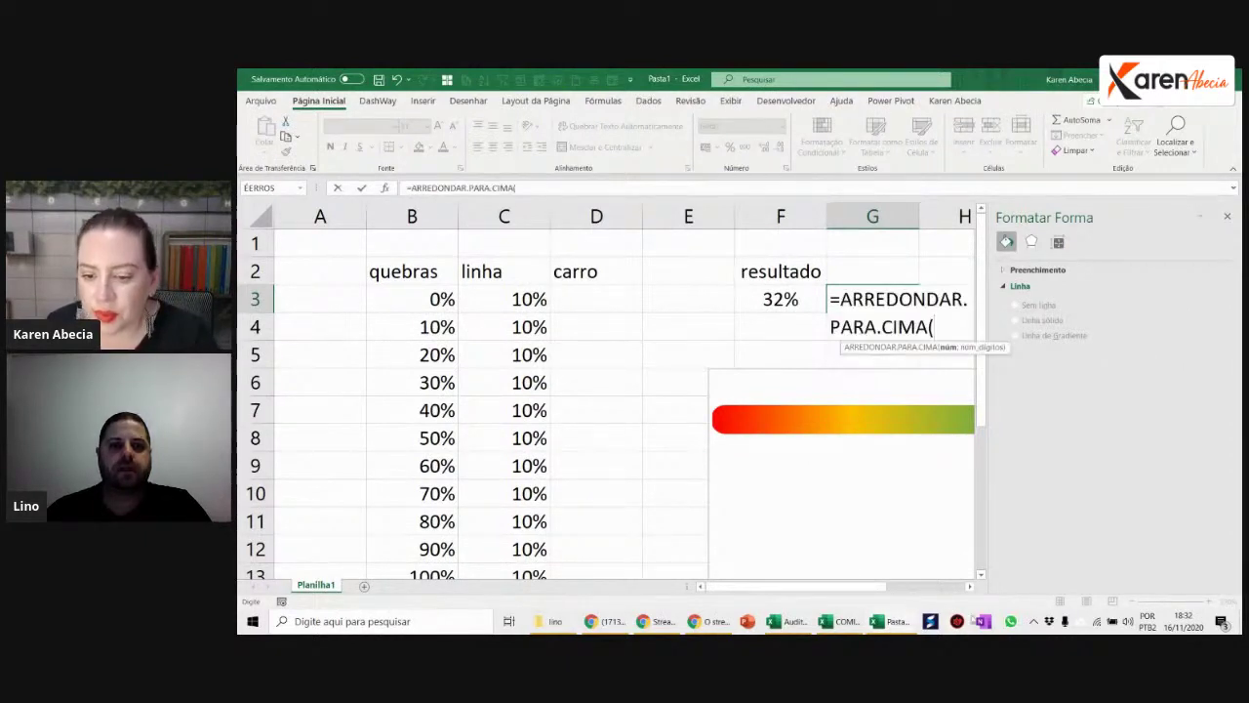
click(970, 586)
click(970, 586)
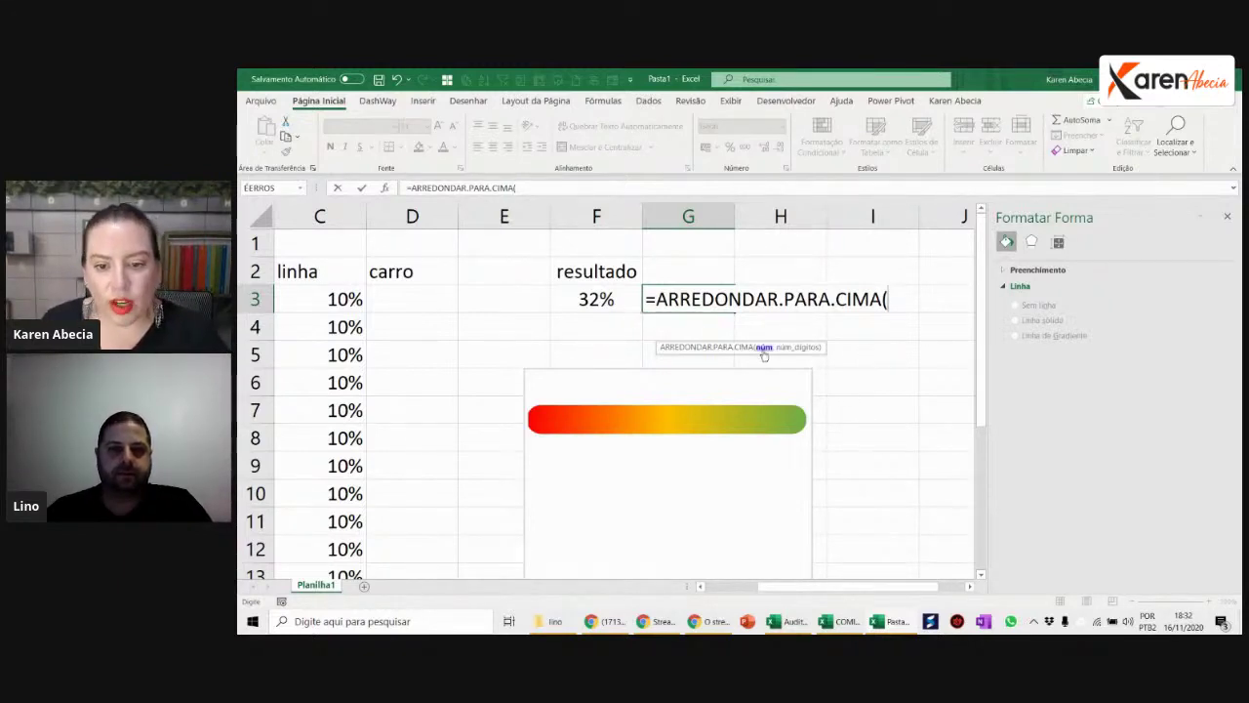
click(591, 298)
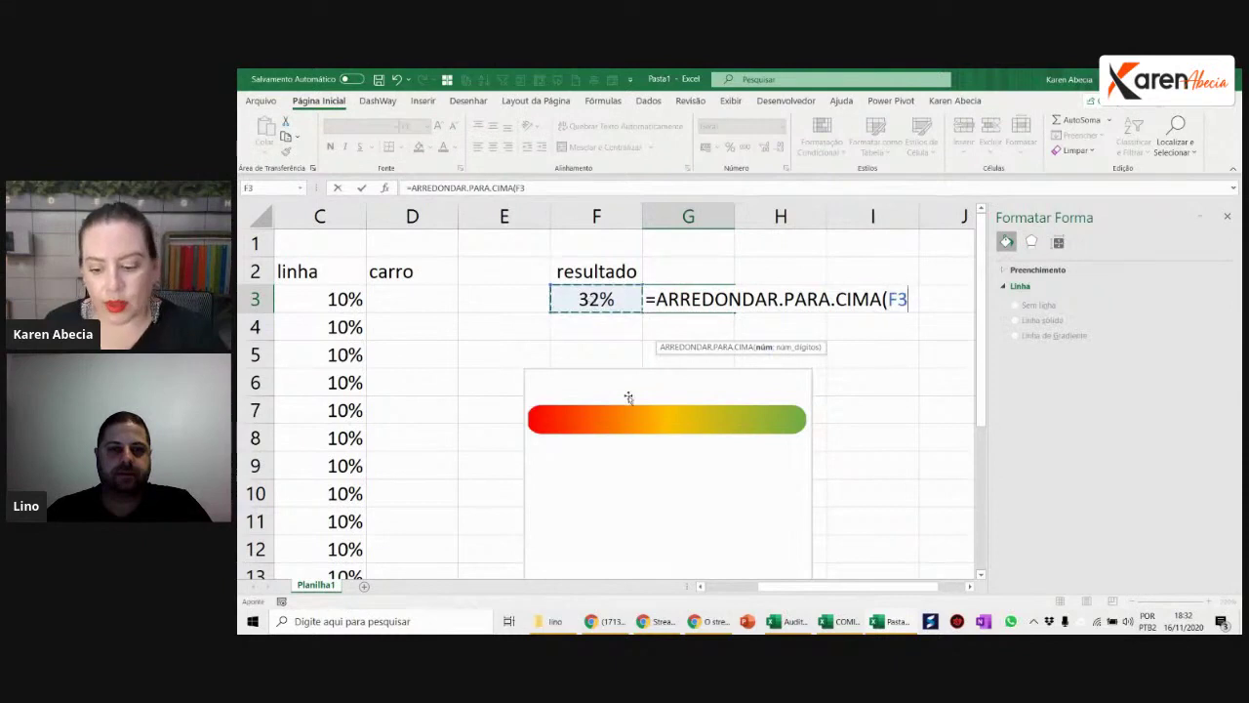
text(;0)
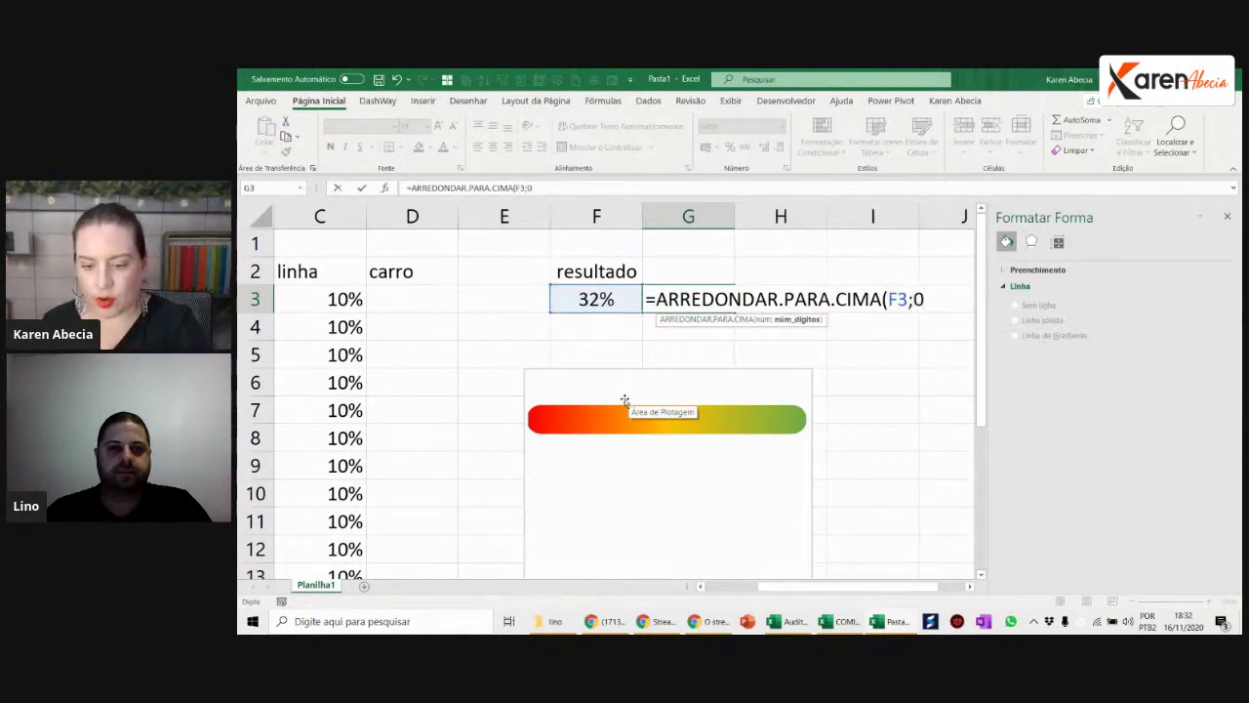
key(Return)
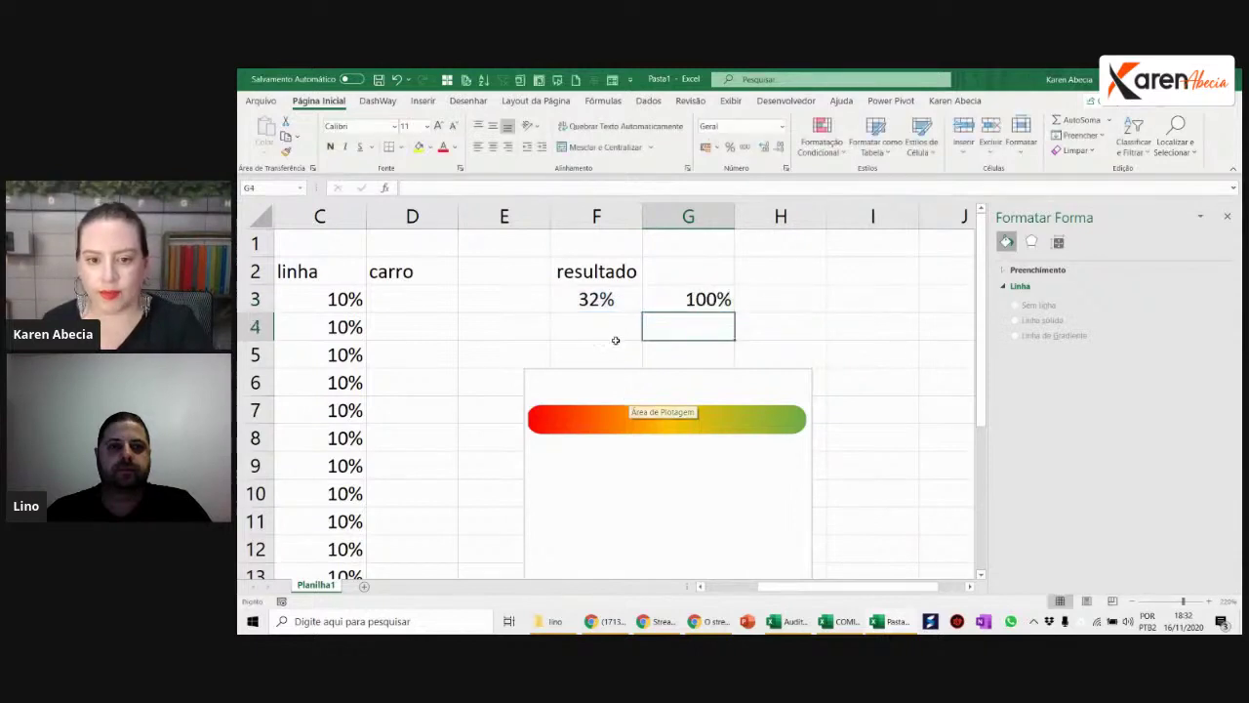
double_click(678, 300)
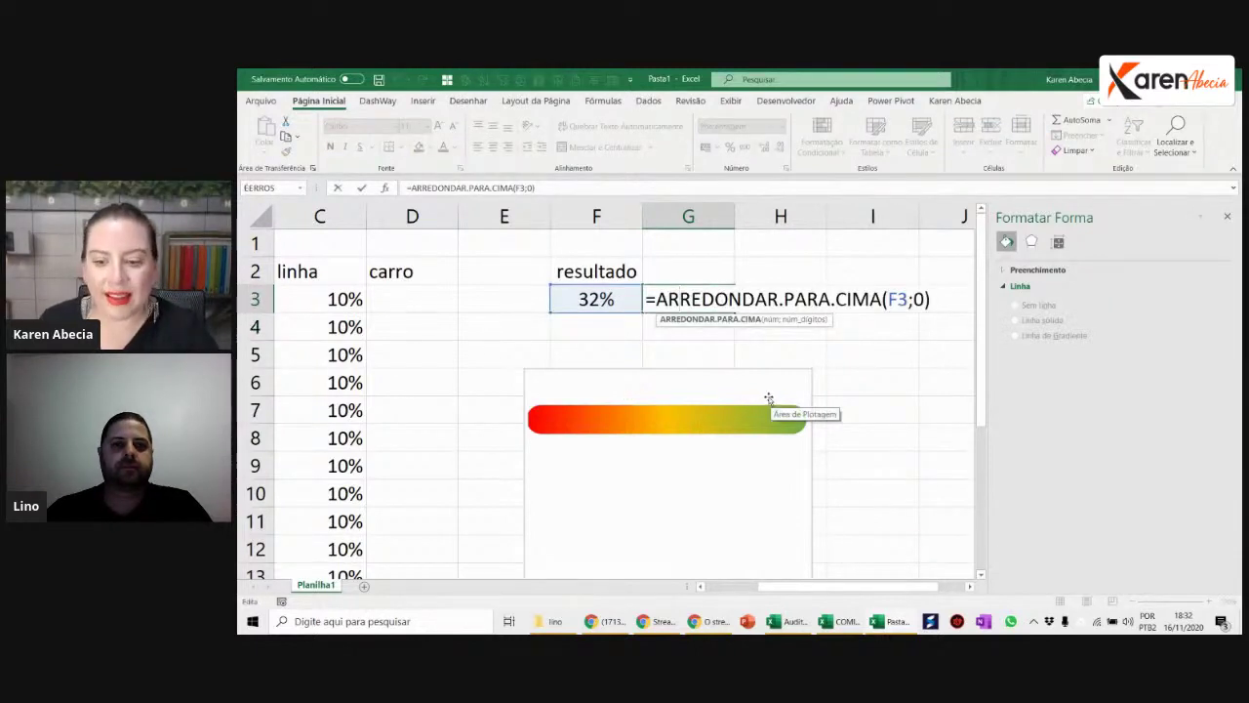
key(Return)
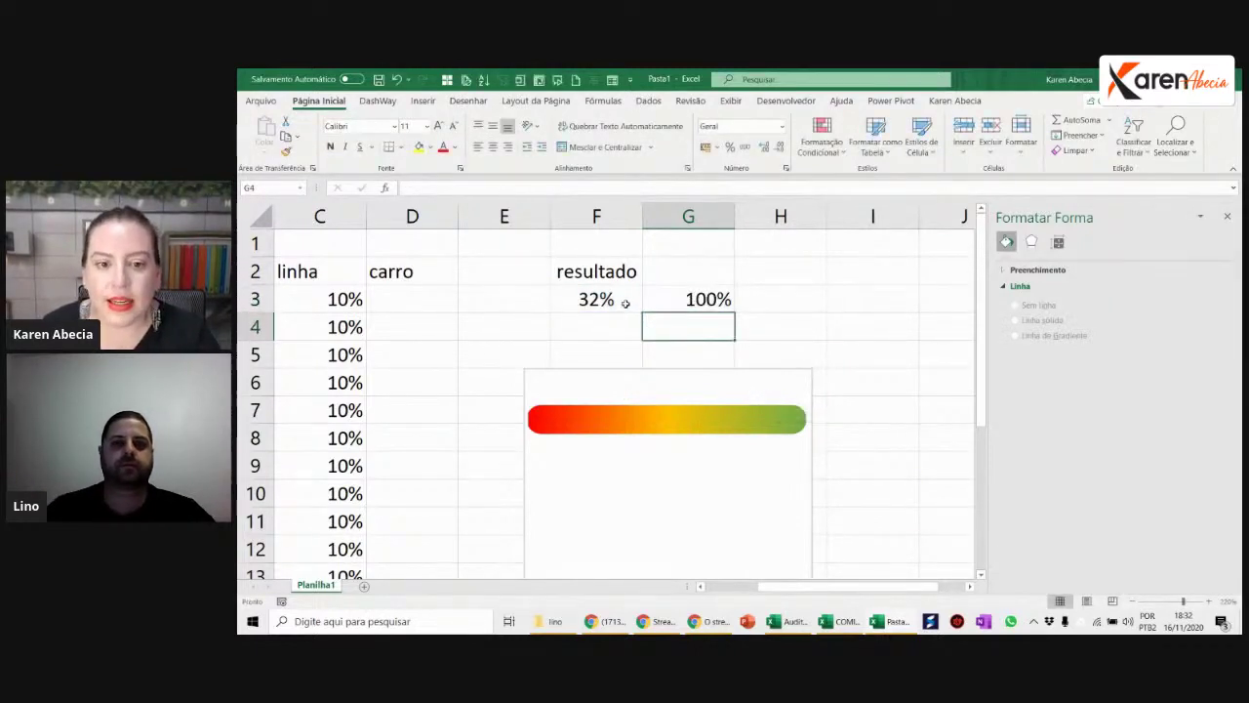
Step: Switch F3:G3 to the Geral number format to compare the two cells, and restore their percentage format
drag(626, 302, 660, 302)
click(782, 129)
click(769, 149)
click(680, 326)
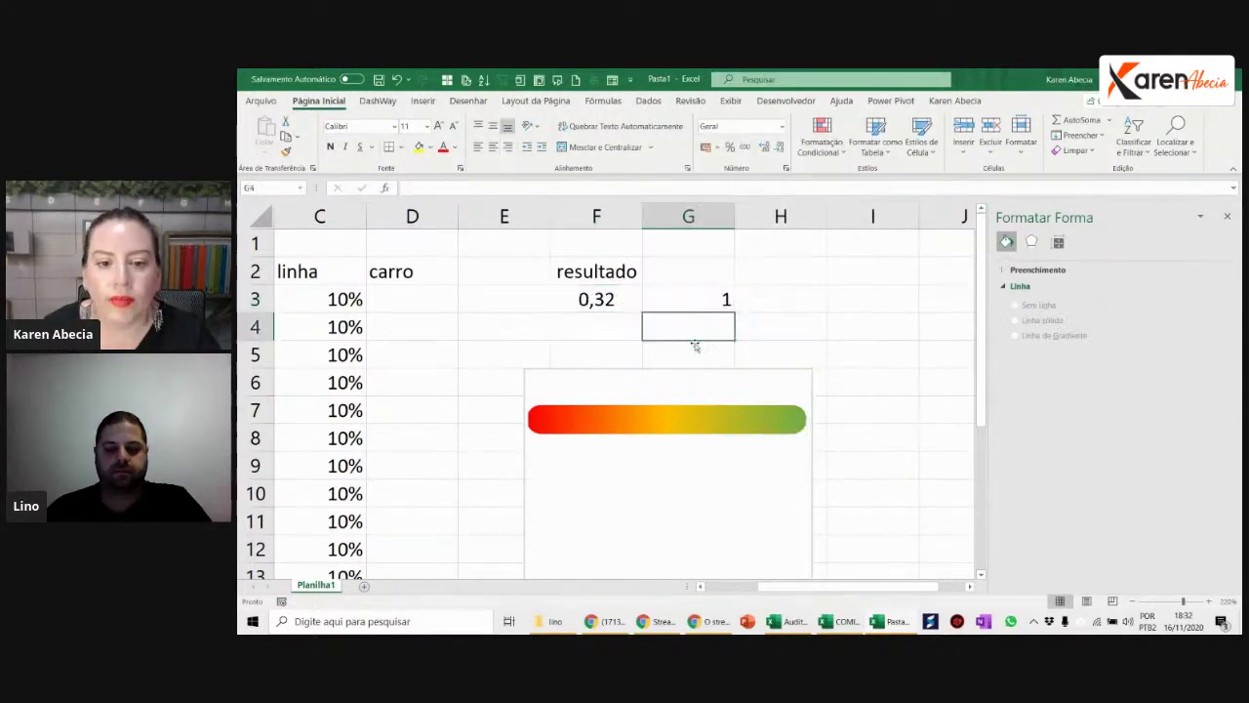
click(605, 309)
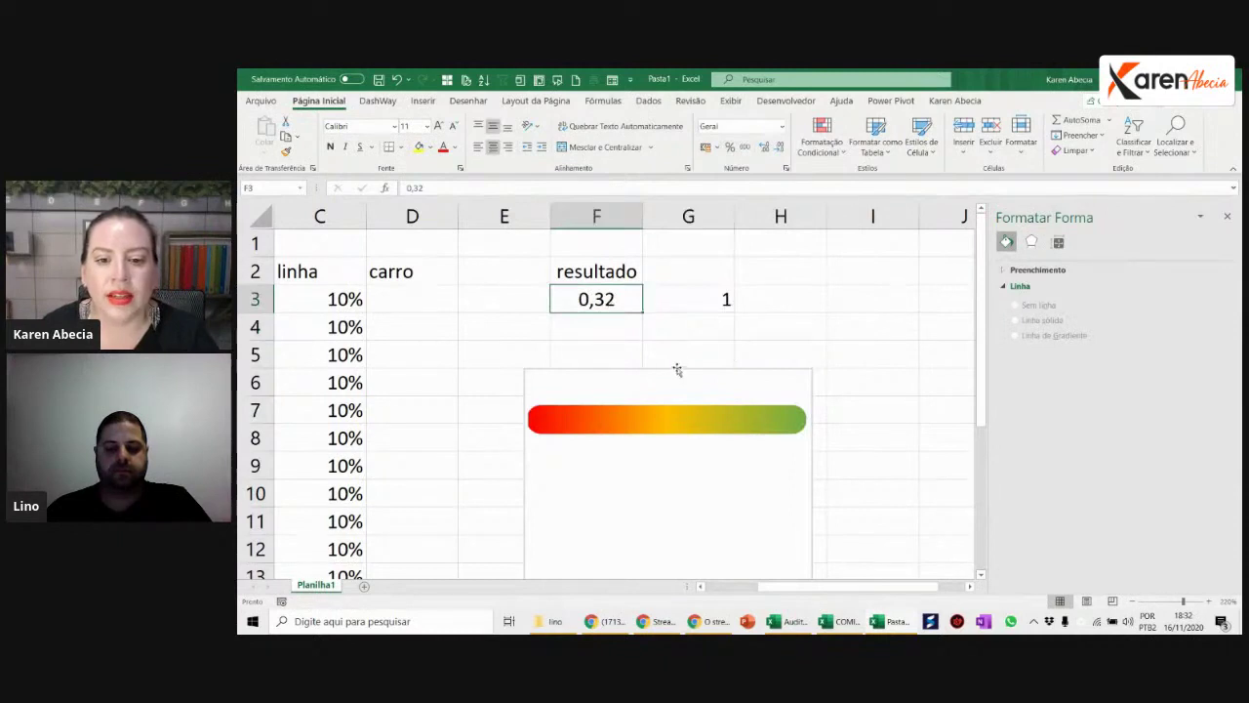
click(703, 312)
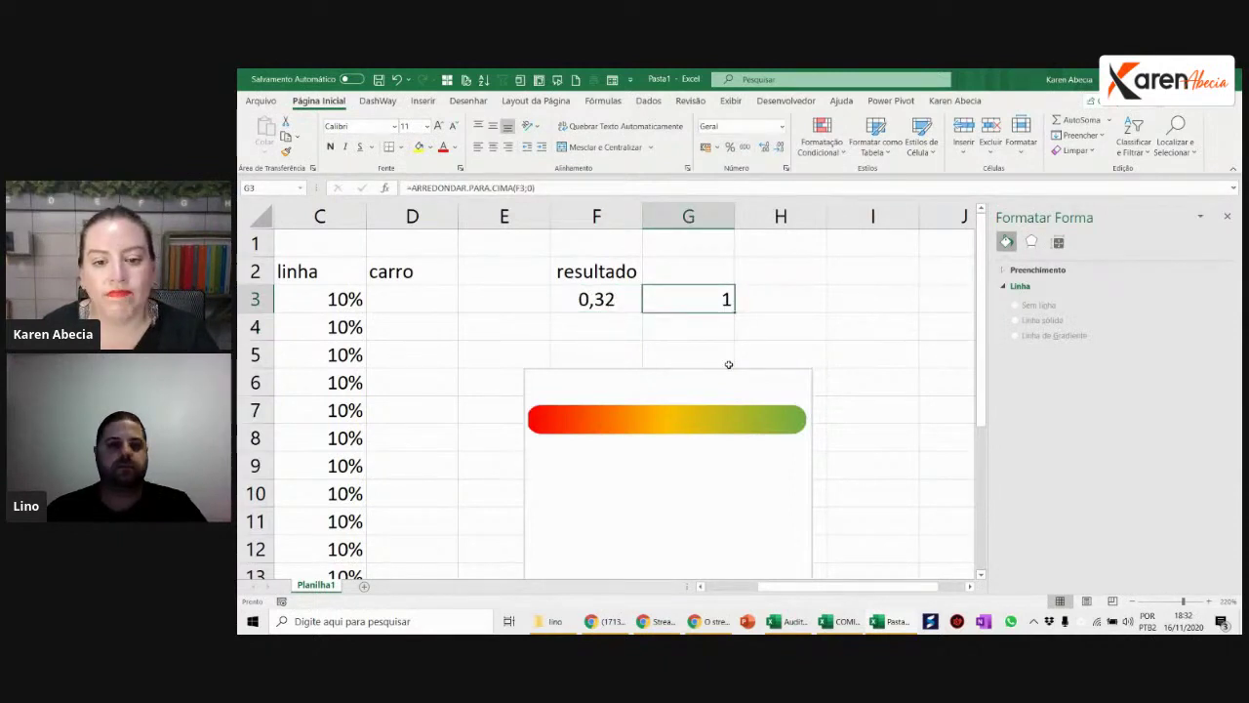
drag(617, 303, 683, 298)
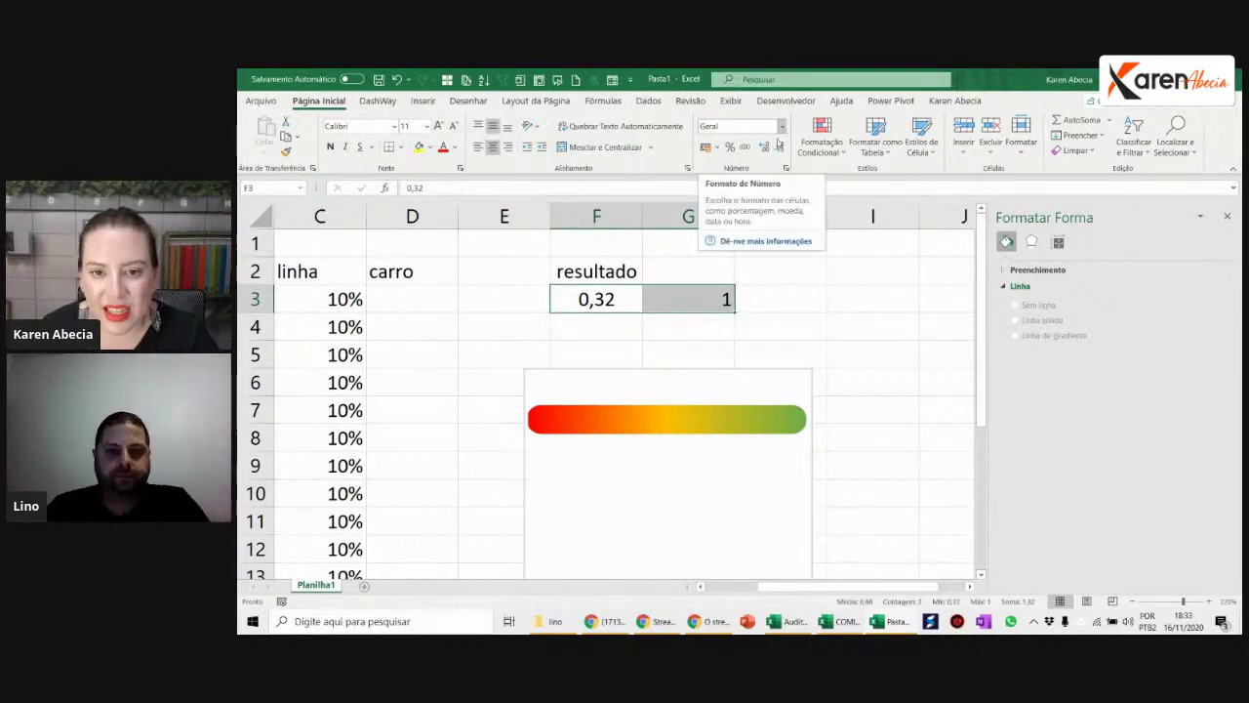
click(729, 146)
Step: Try dividing G3's rounded result by 100, using =ARREDONDAR.PARA.CIMA(F3;0)/100
double_click(691, 298)
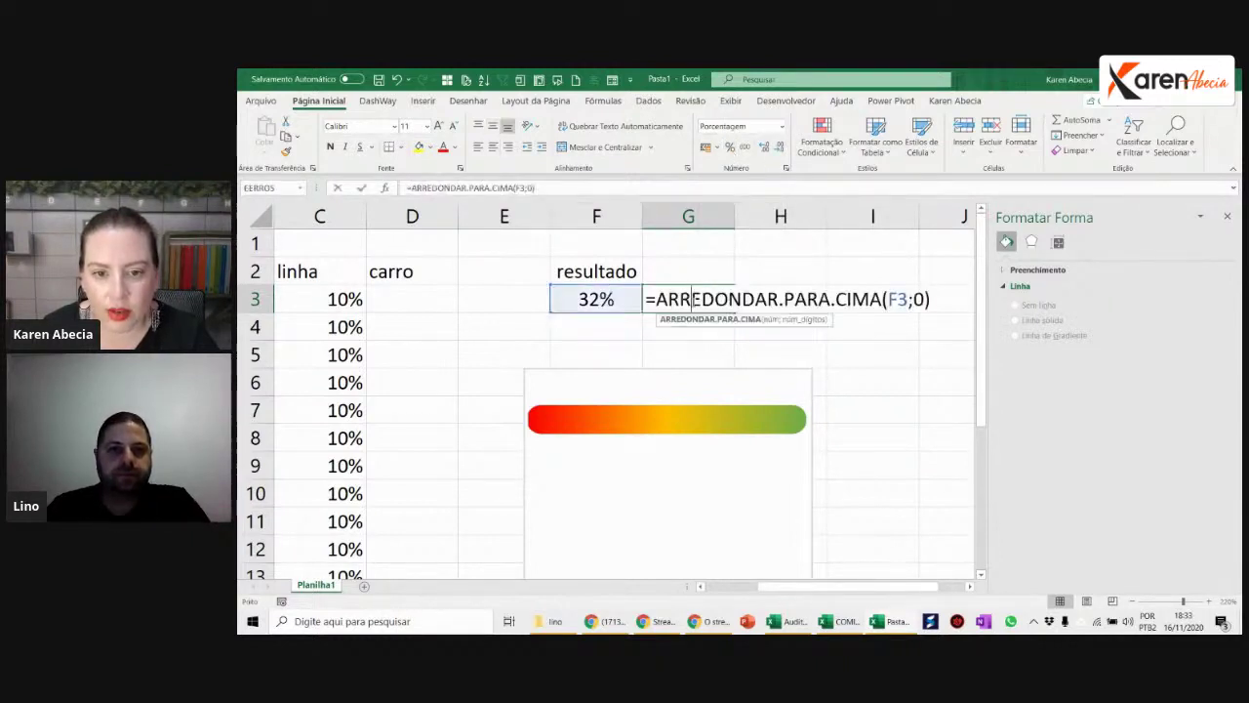
click(935, 302)
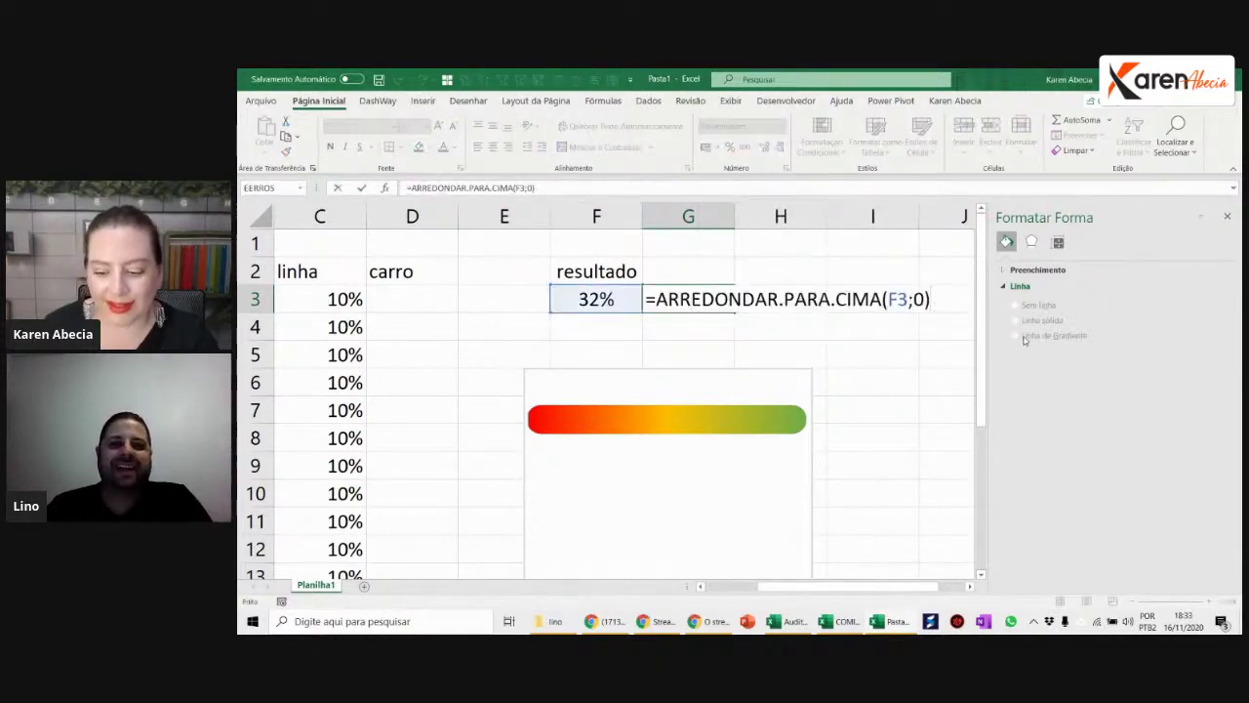
text(/100)
key(Return)
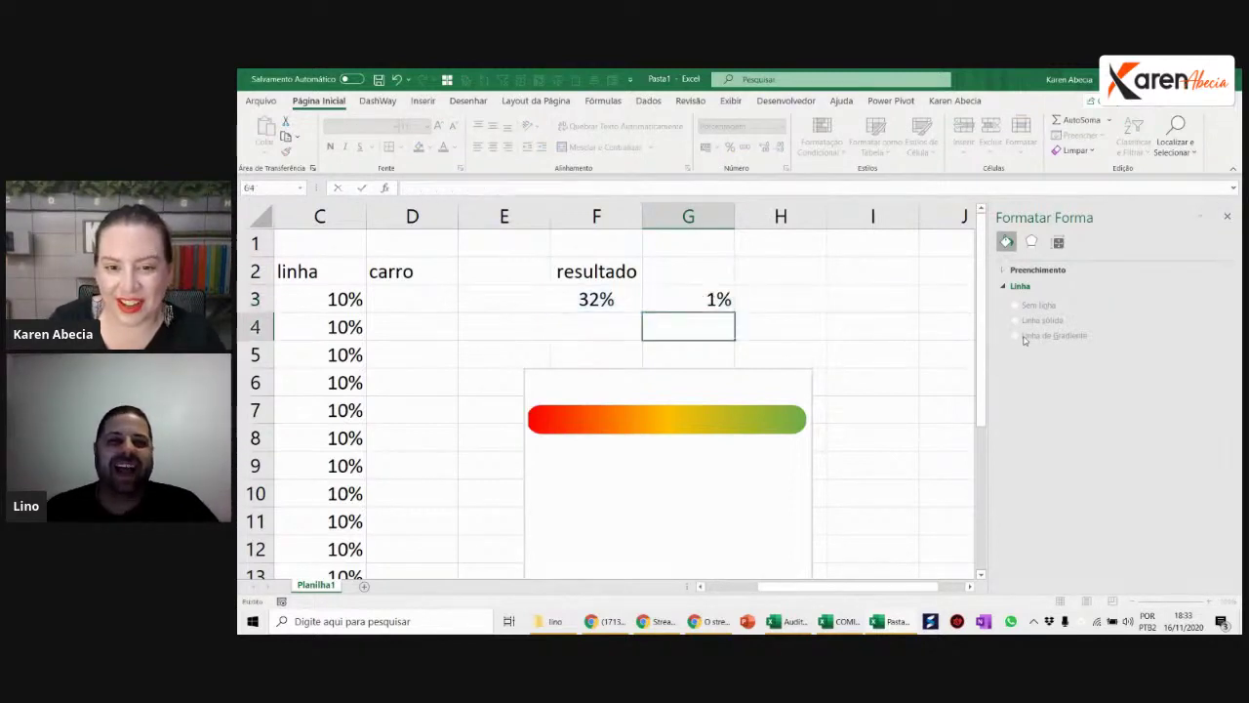
Step: Try dividing F3 by 100 inside G3's rounding function instead, using =ARREDONDAR.PARA.CIMA(F3/100;0)
double_click(691, 299)
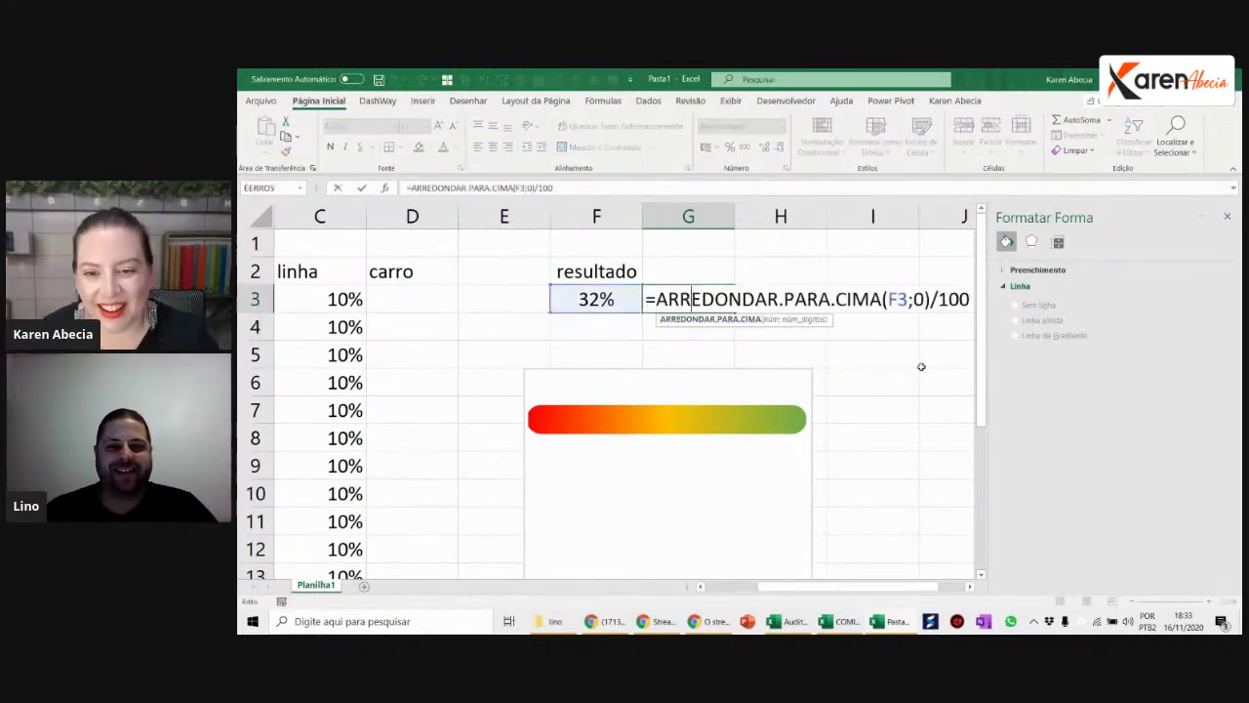
drag(931, 299, 972, 299)
key(BackSpace)
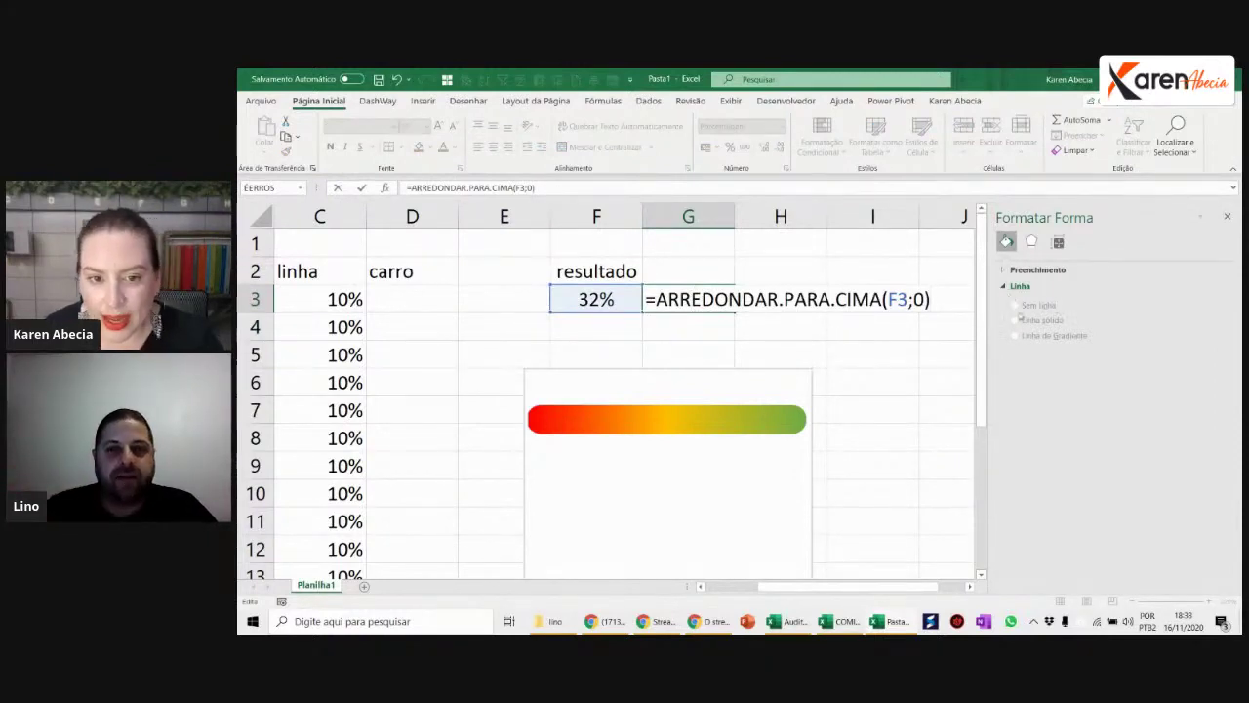
key(Left)
key(Left)
key(Left)
text(/100)
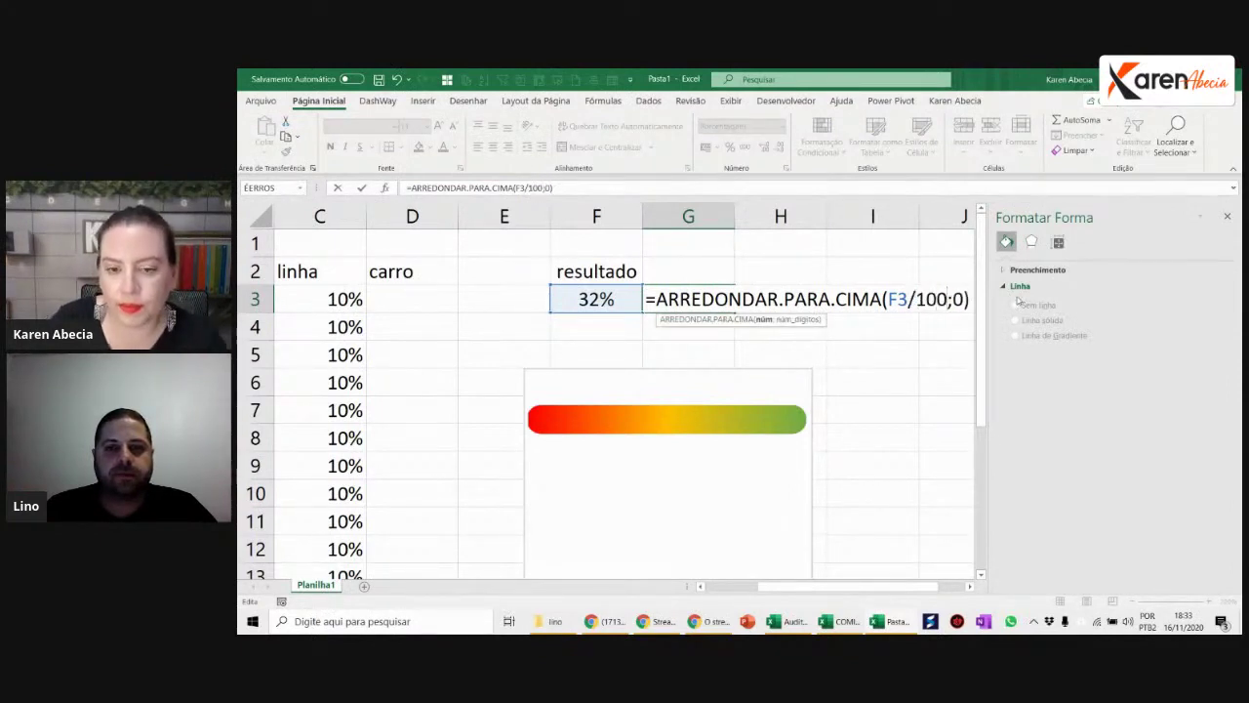
key(Return)
Step: Format the resultado cell F3 and the rounded cell G3 with the Número format
click(673, 299)
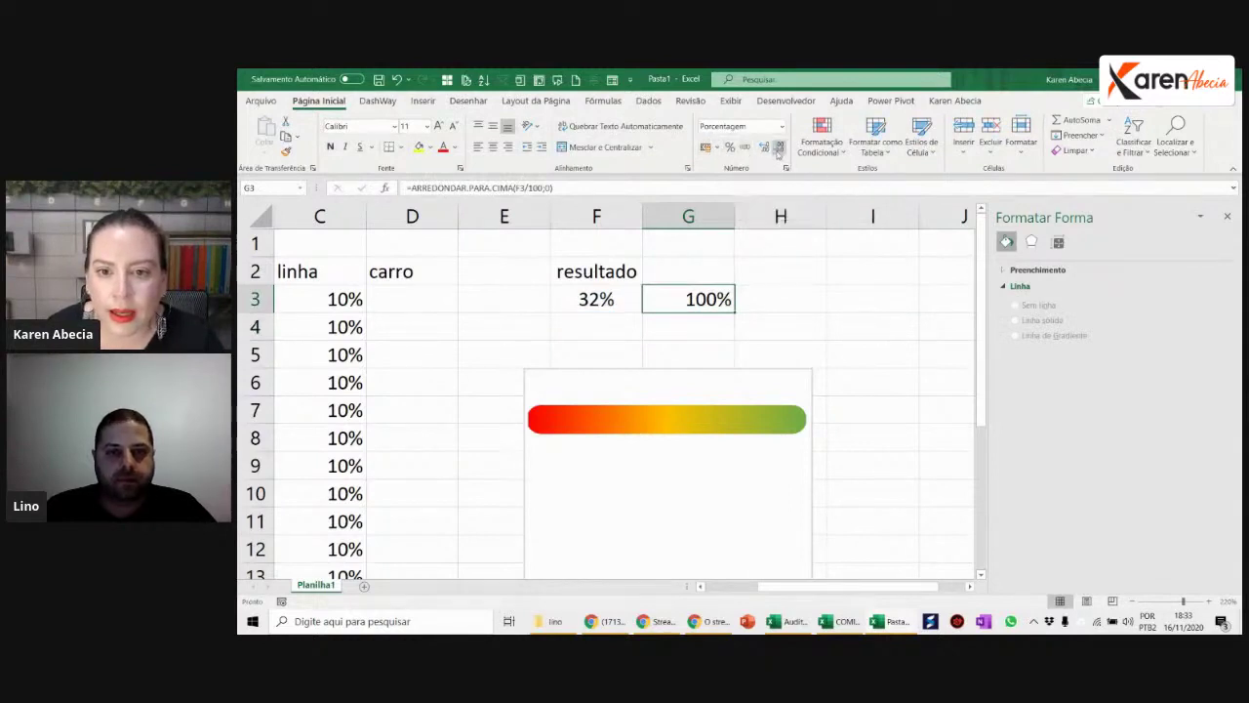
click(744, 148)
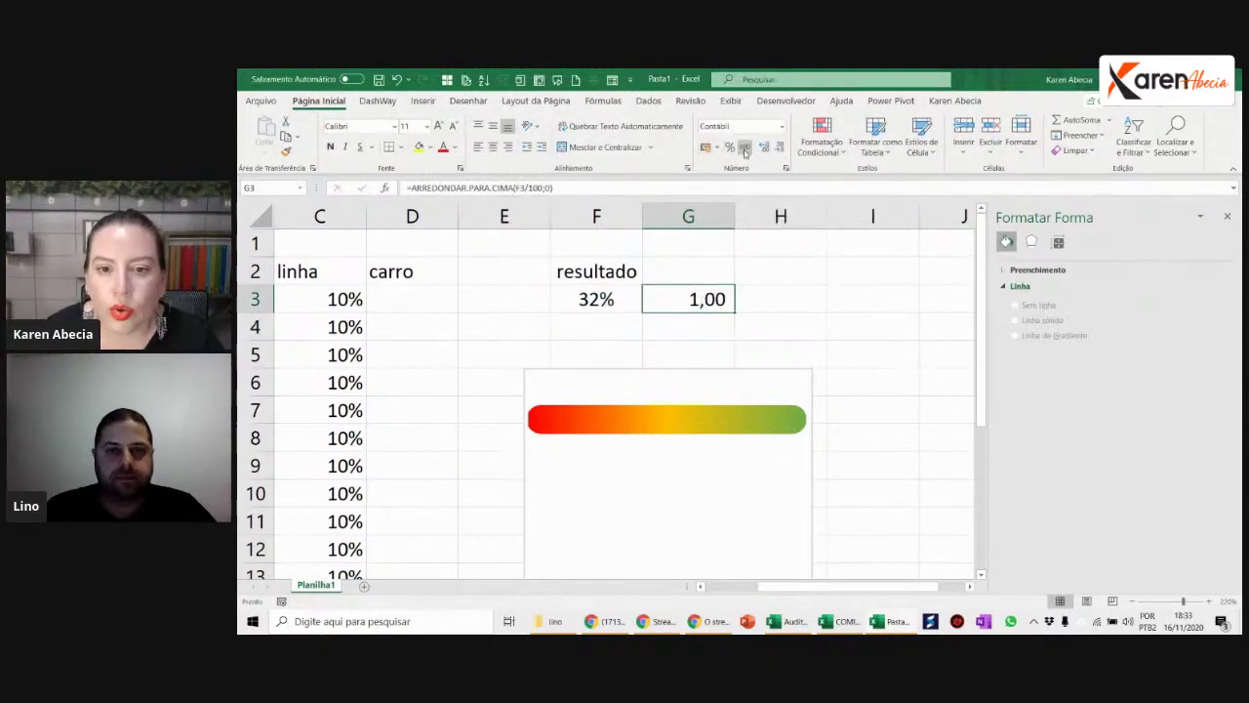
drag(605, 297, 683, 299)
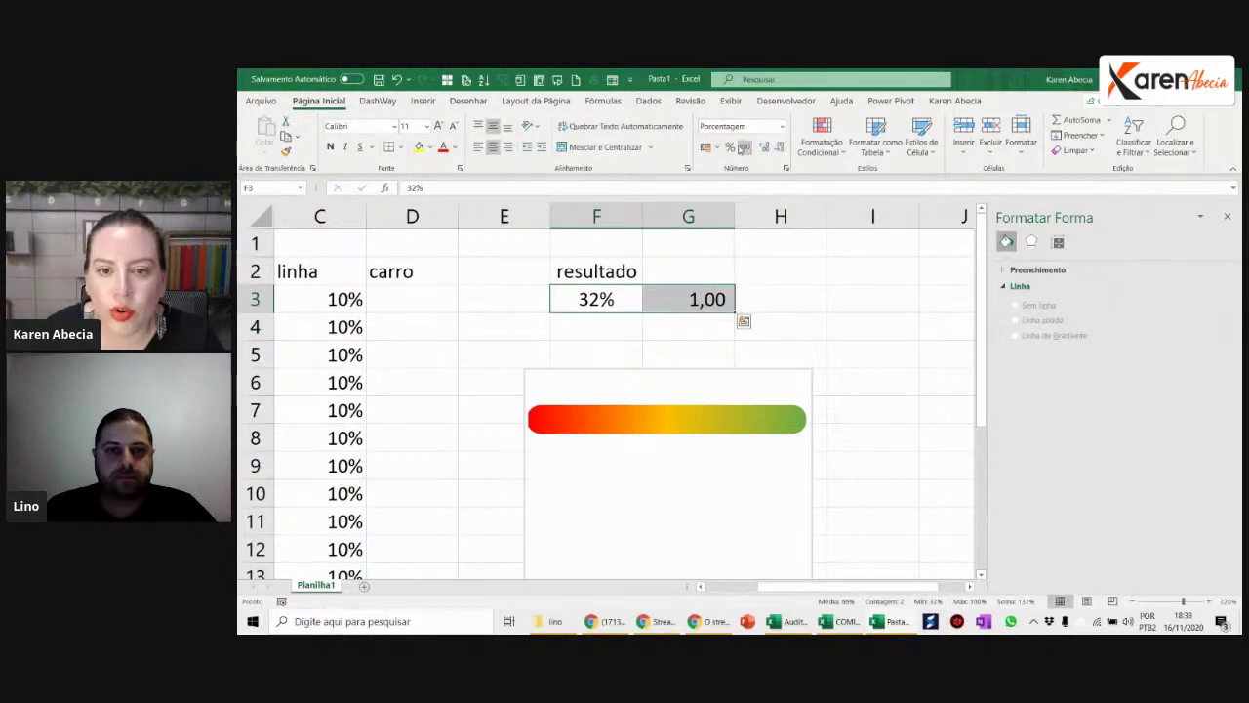
click(781, 126)
click(766, 177)
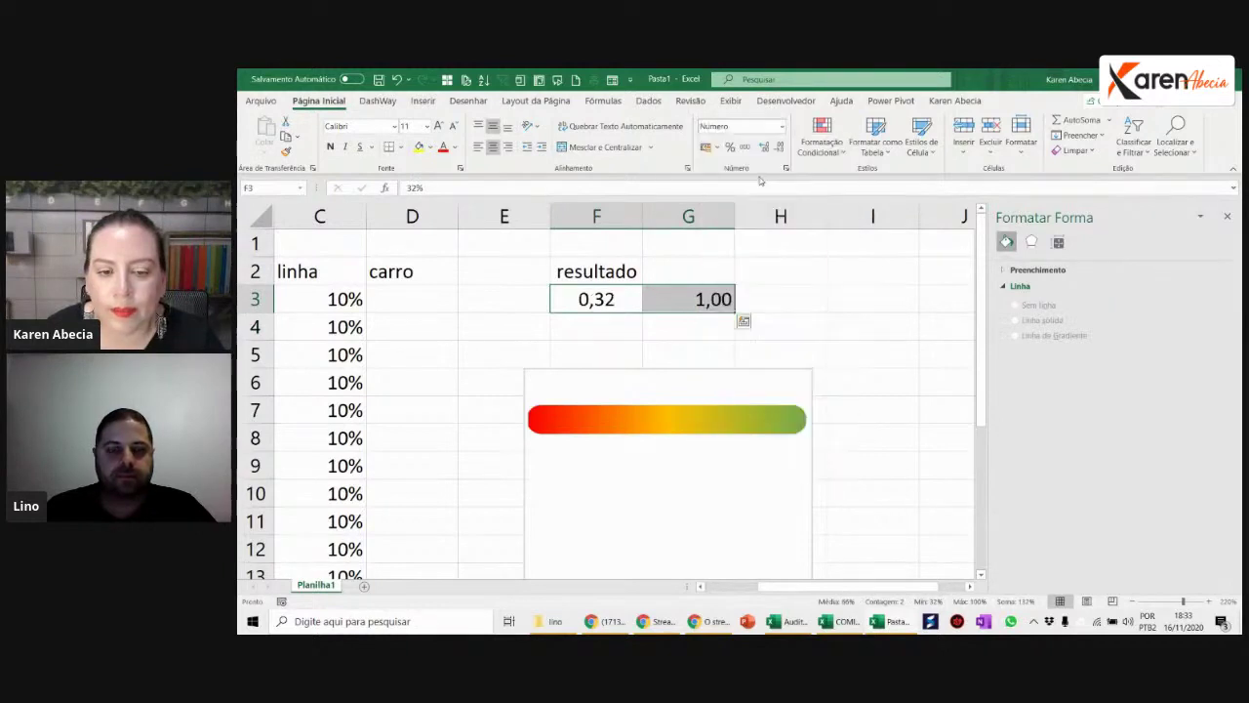
click(805, 354)
click(636, 317)
click(628, 298)
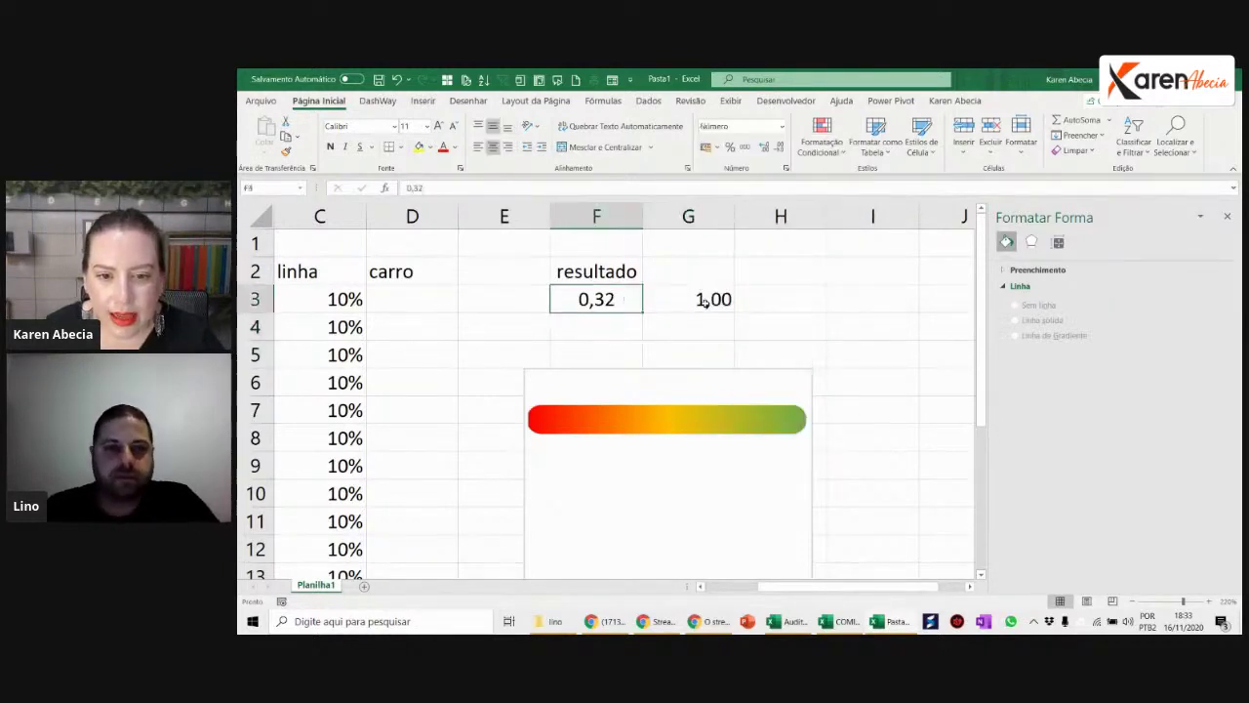
Step: Close the shape formatting pane and correct G3's formula to =ARREDONDAR.PARA.CIMA(F3;1), rounding up to one decimal digit
double_click(703, 301)
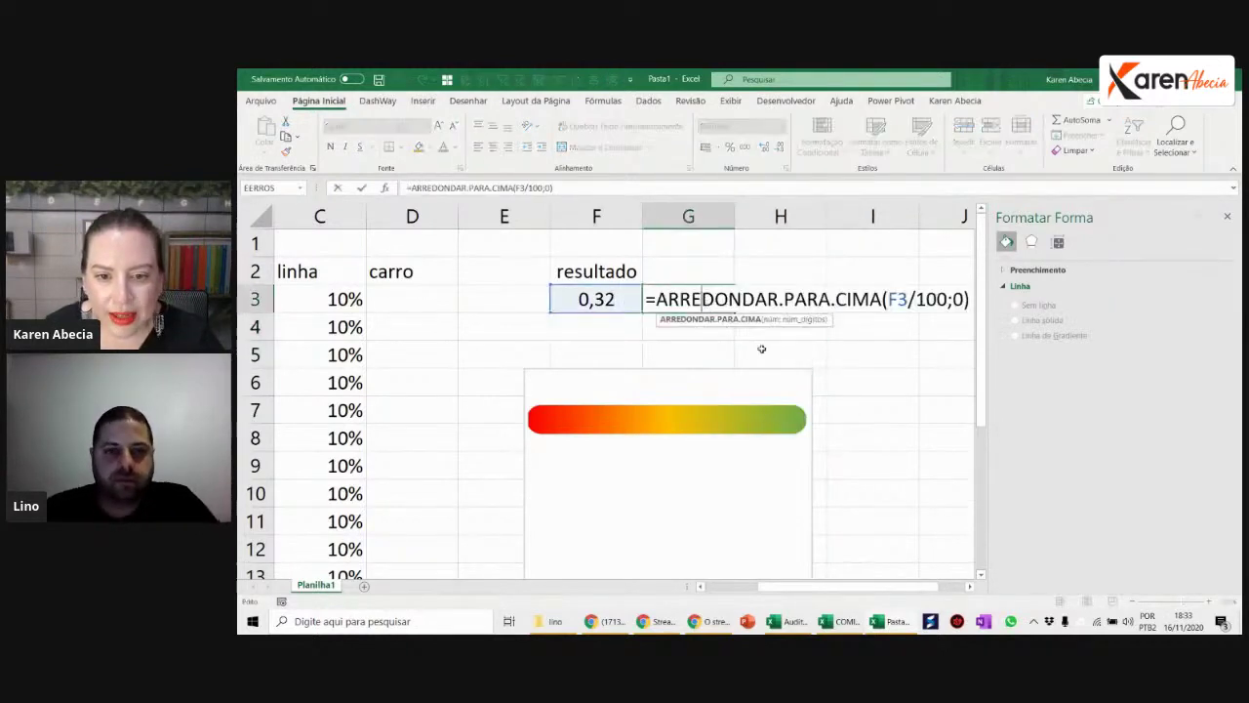
click(1228, 217)
drag(908, 298, 942, 298)
key(Delete)
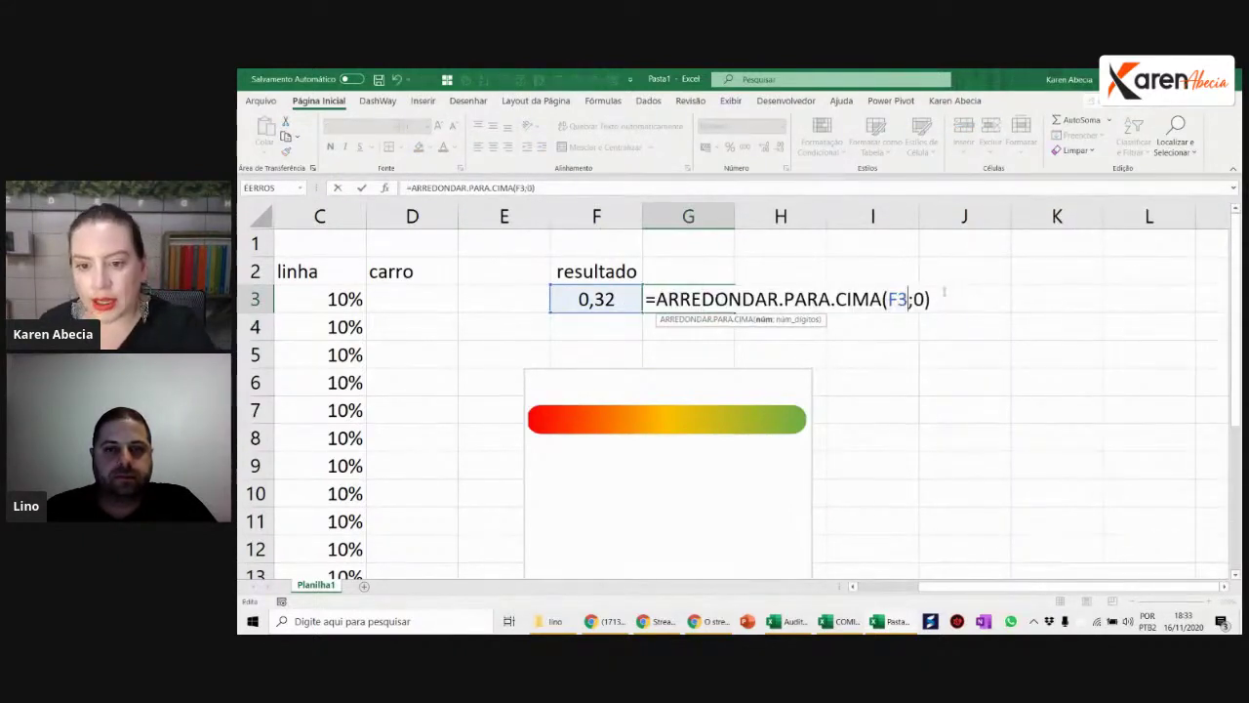
double_click(918, 299)
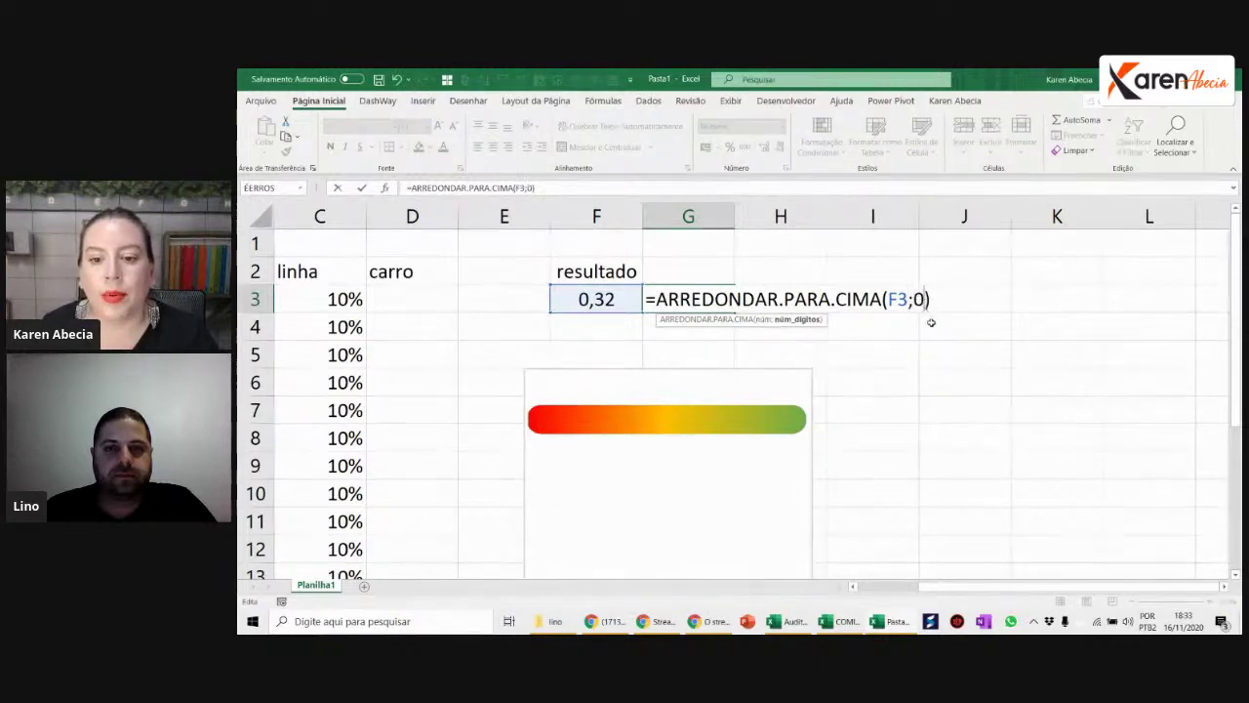
double_click(919, 299)
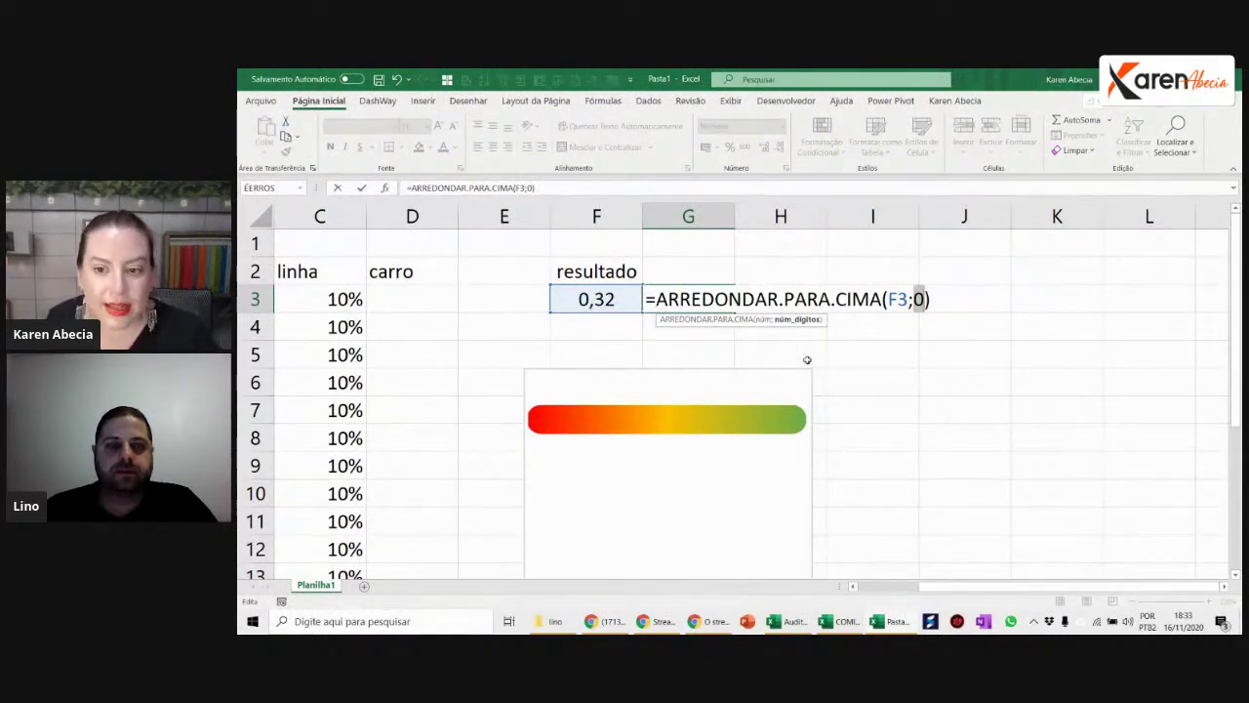
click(920, 298)
double_click(918, 299)
text(1)
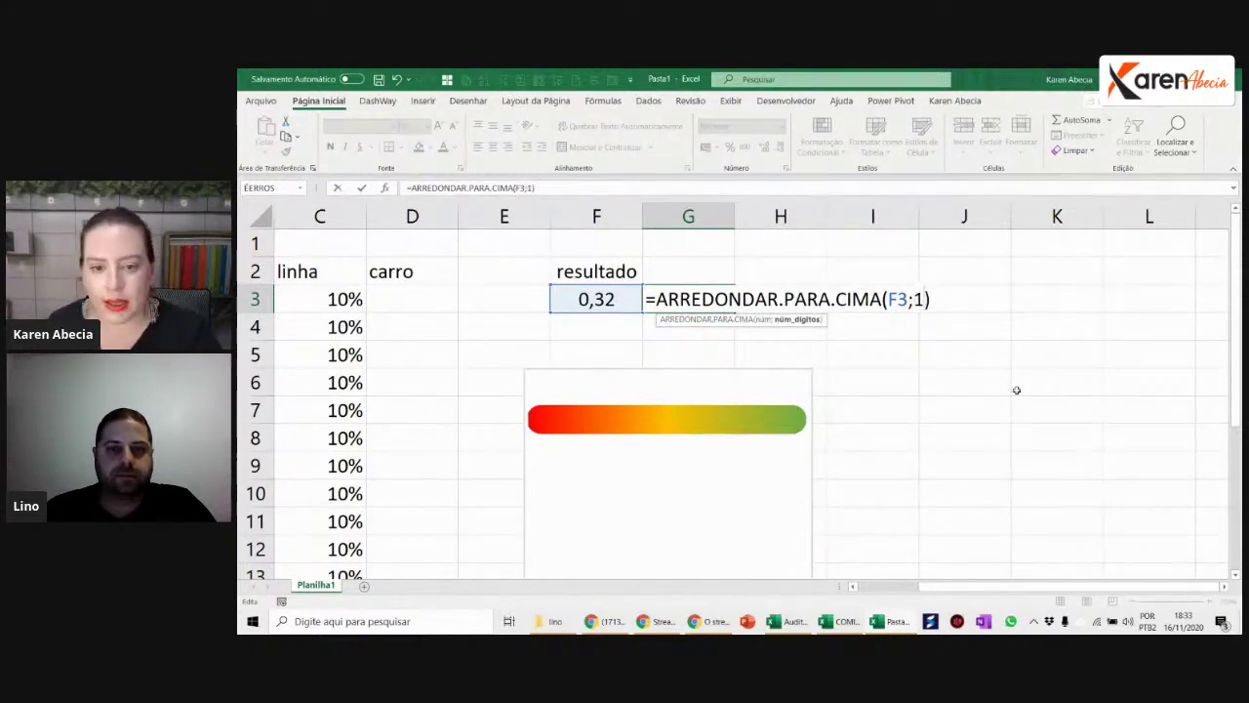
key(Return)
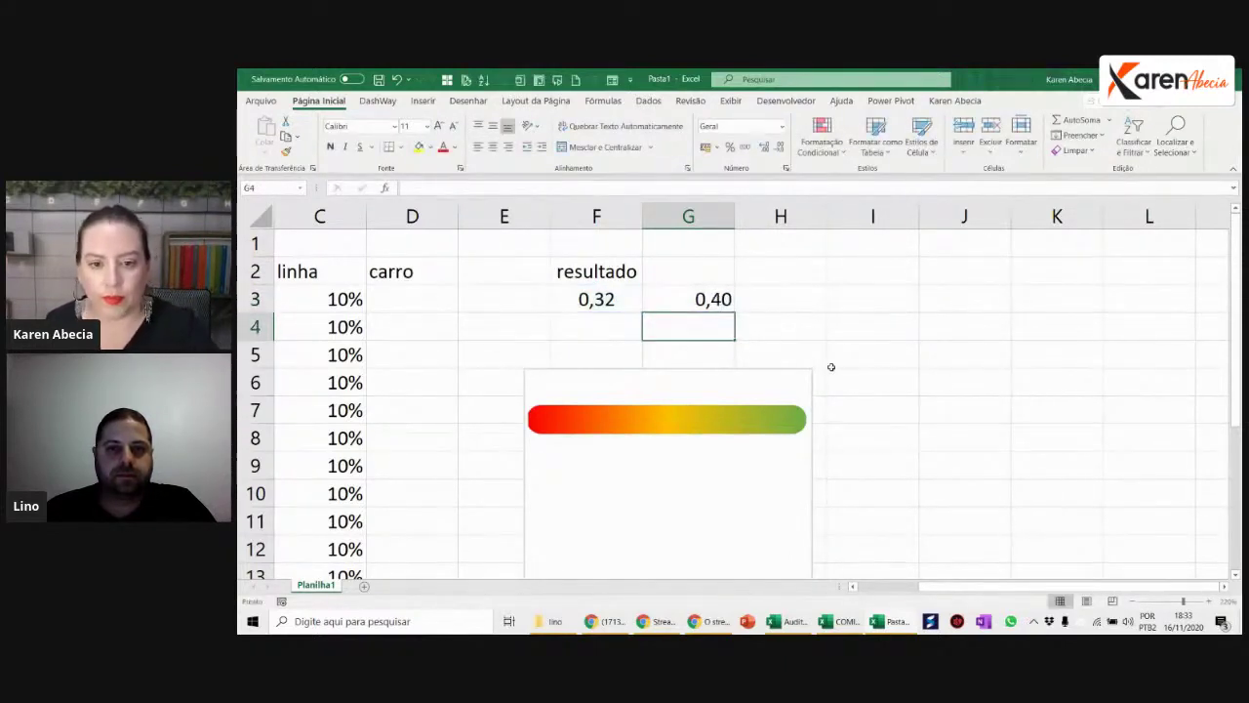
click(683, 300)
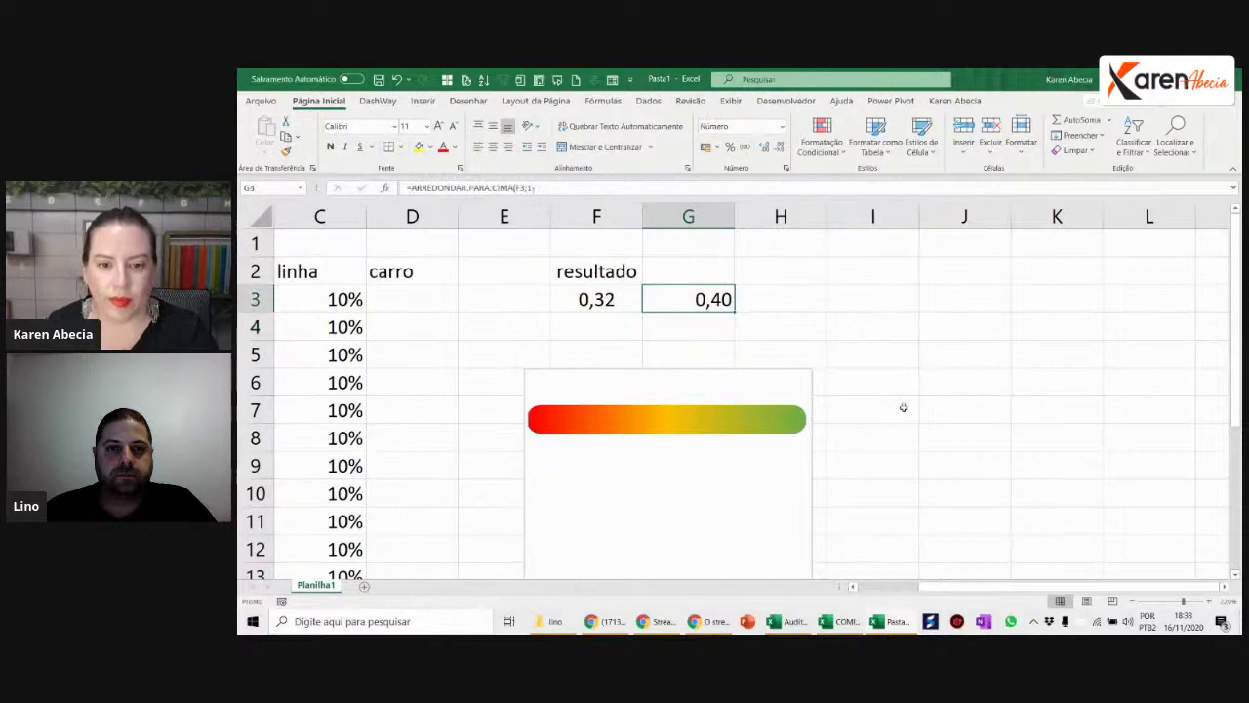
Step: Set the resultado value in F3 to 57% to test the rounding
click(633, 299)
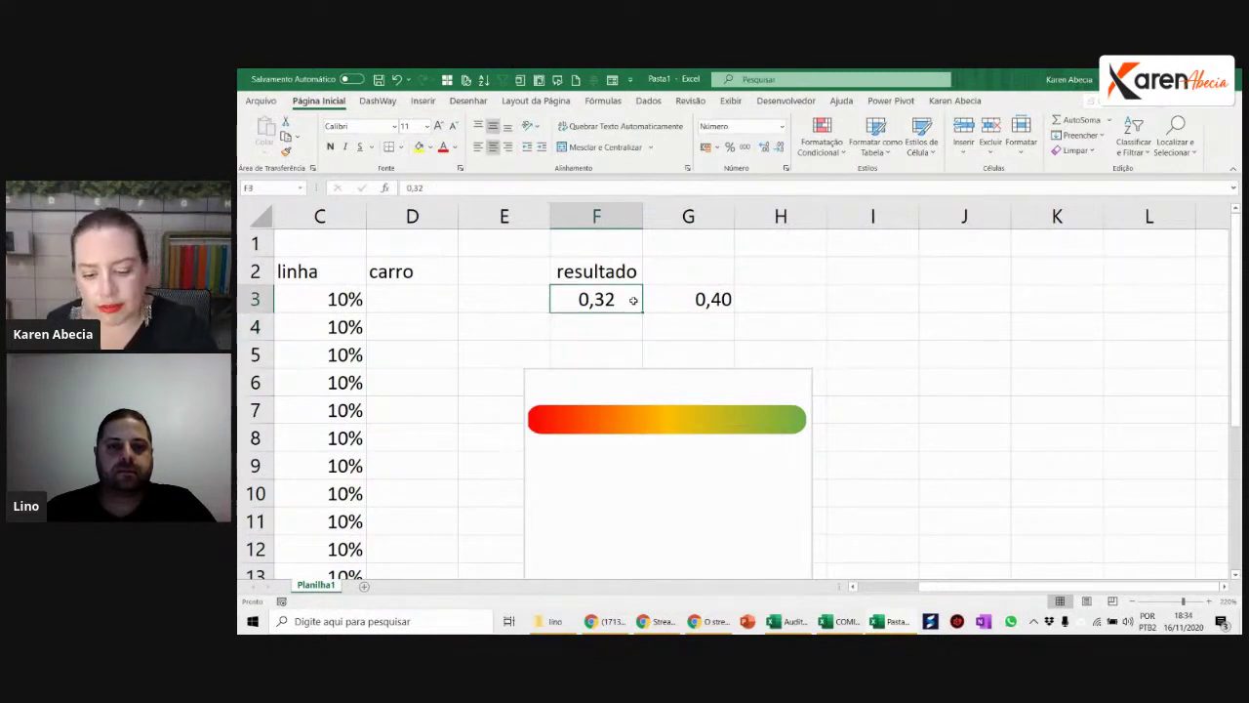
text(57)
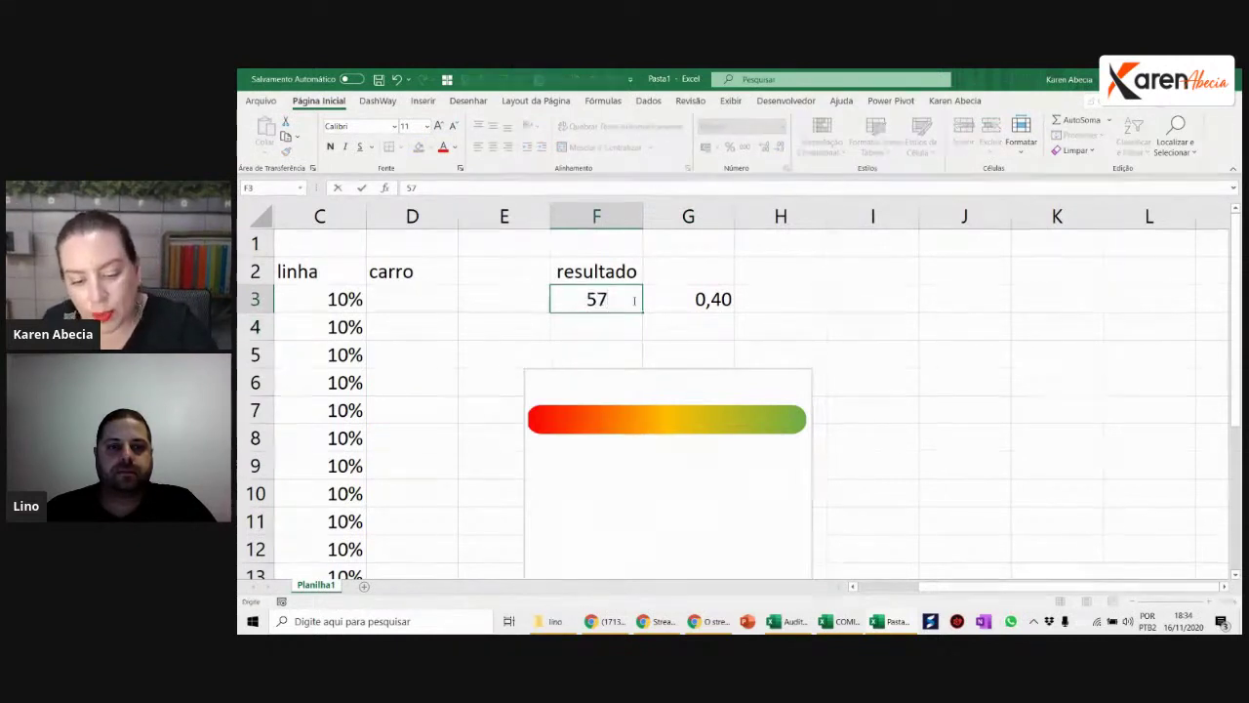
text(%)
key(Return)
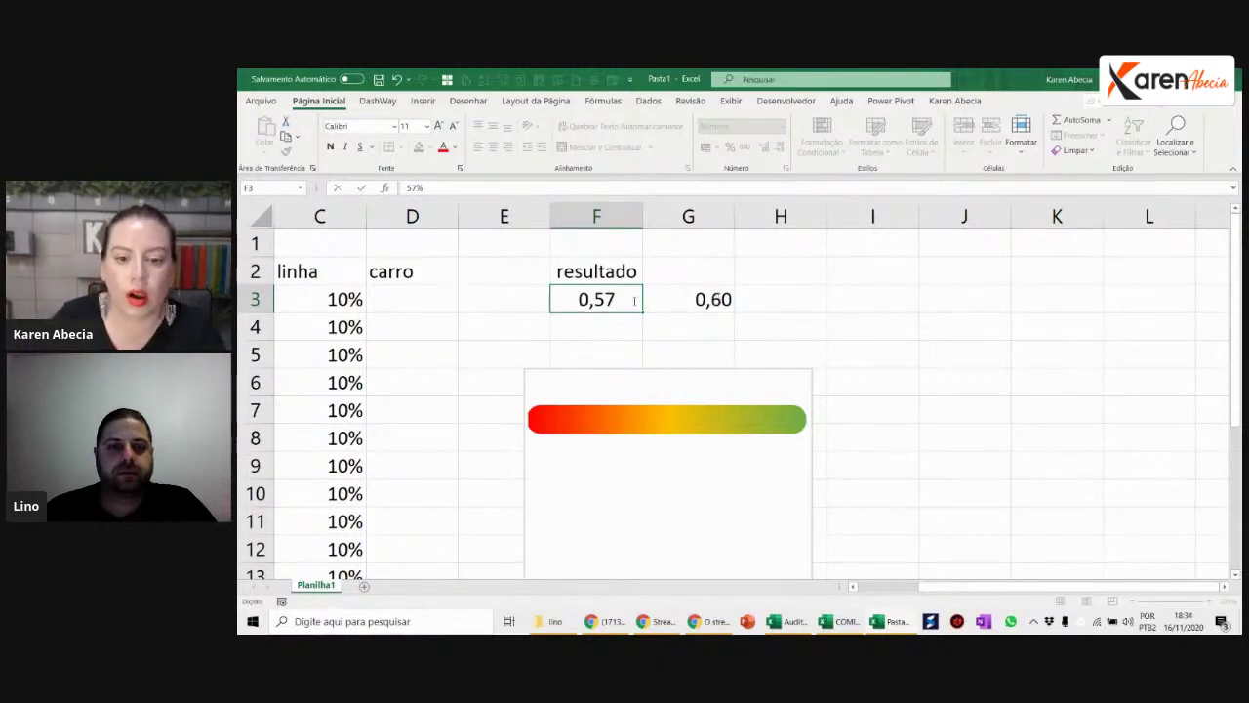
click(633, 300)
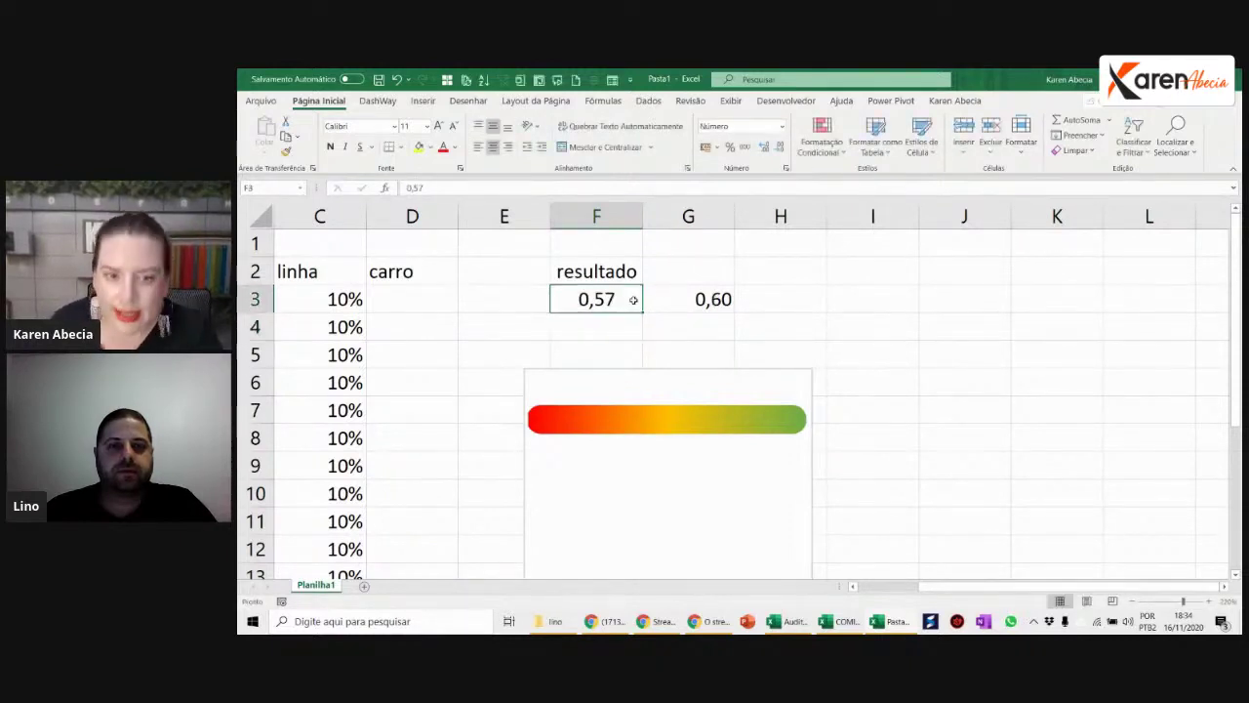
Step: Check the digits argument in G3's rounding formula and format the values in F3 and G3 as percentages
click(687, 303)
double_click(689, 299)
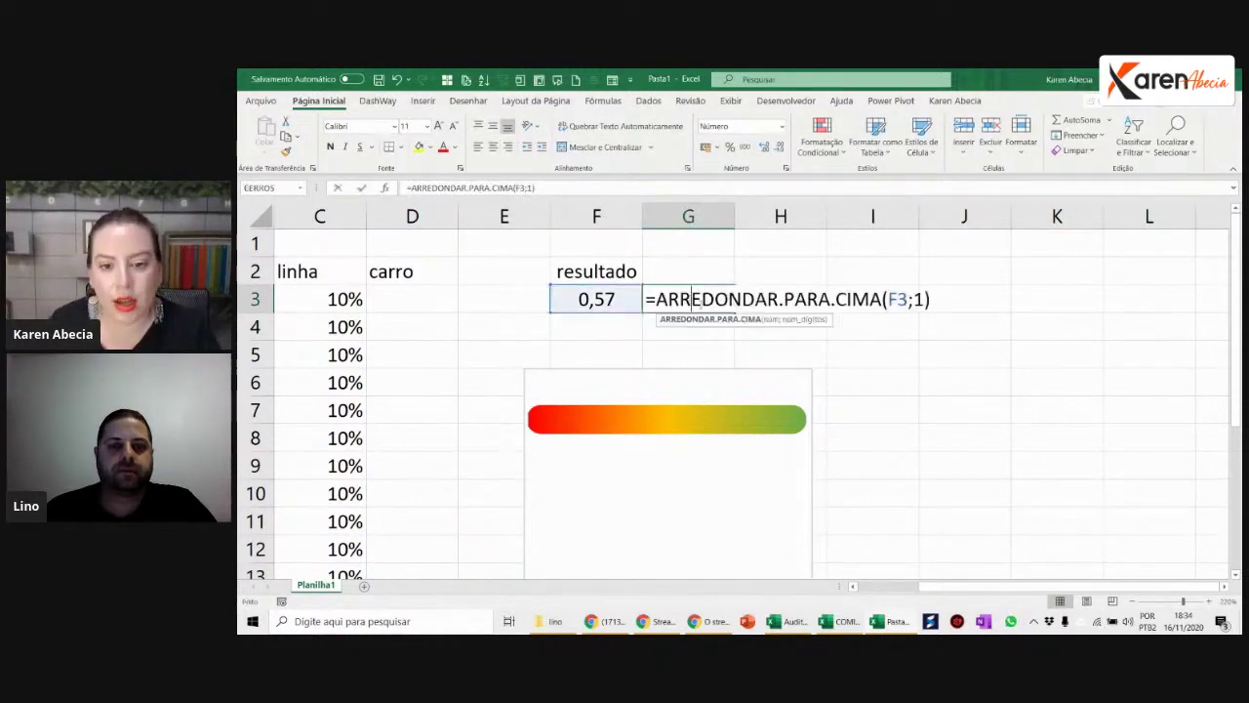
double_click(919, 299)
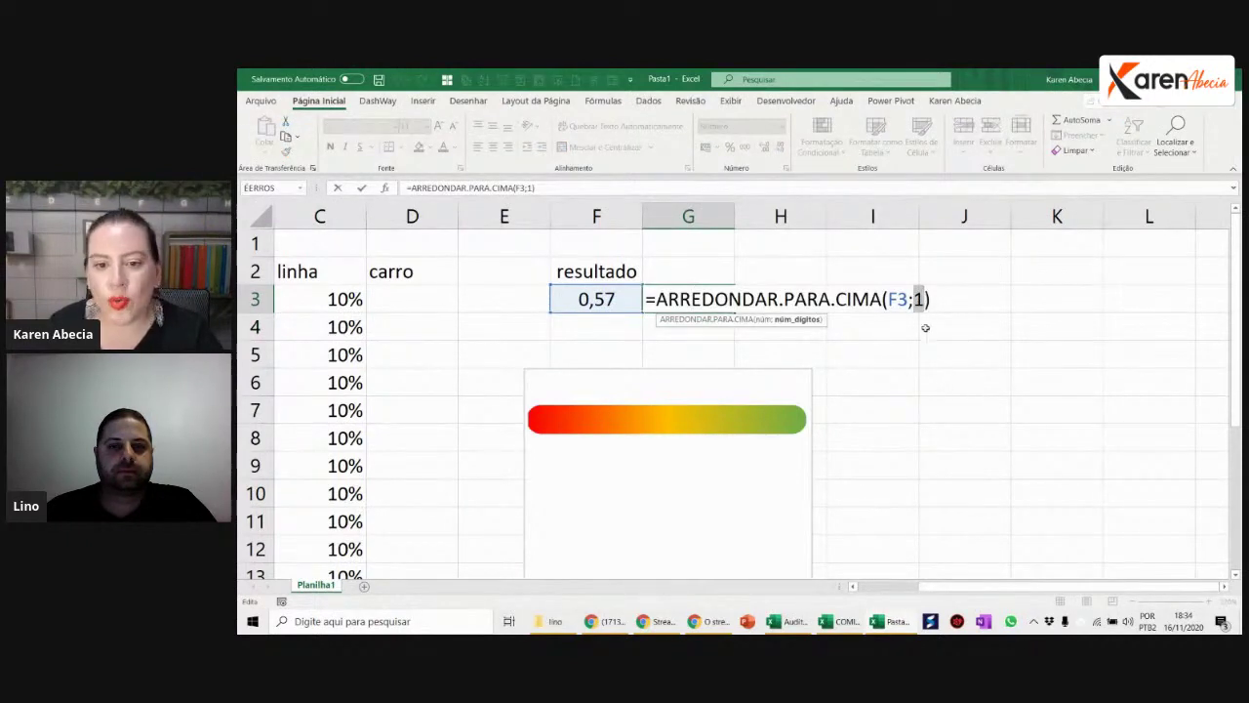
key(Return)
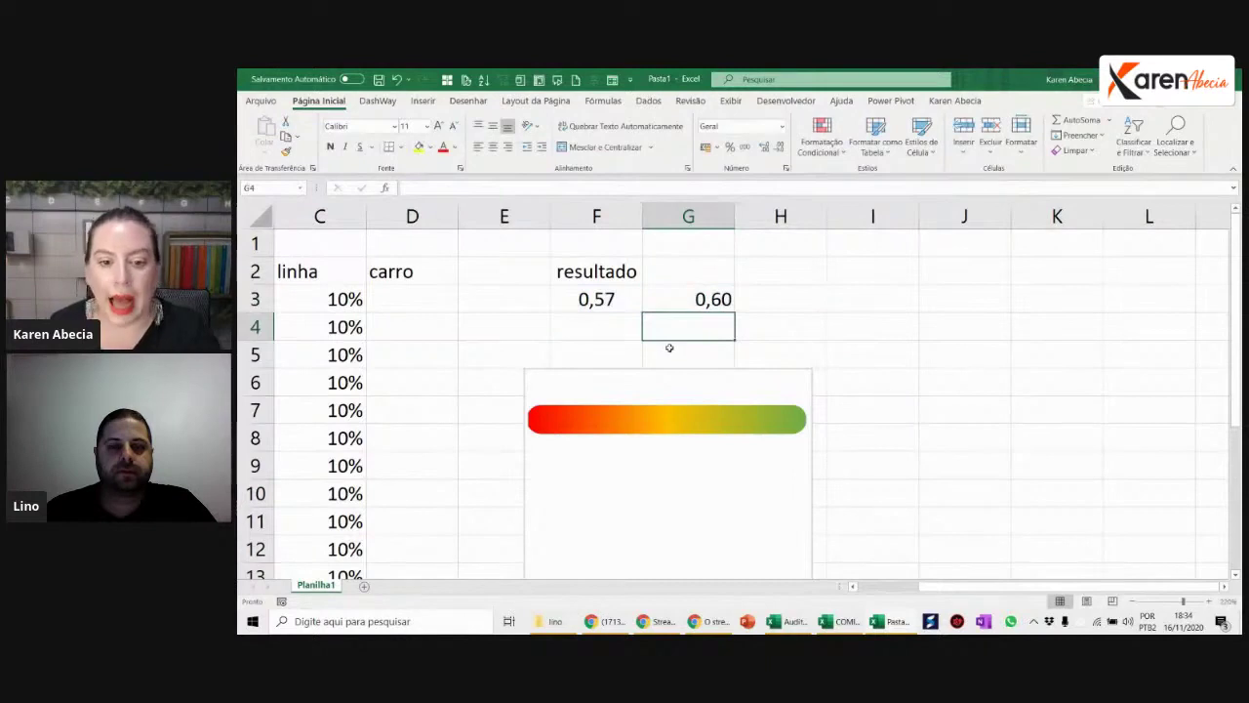
drag(620, 294, 674, 297)
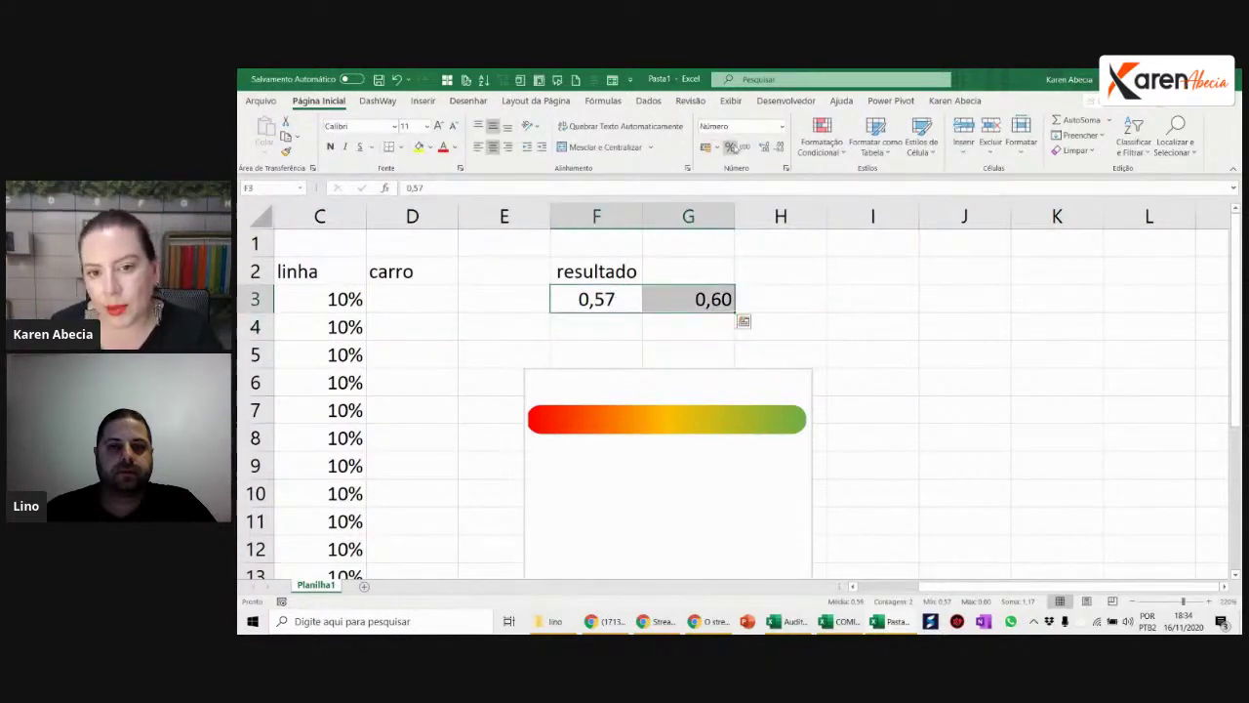
click(730, 149)
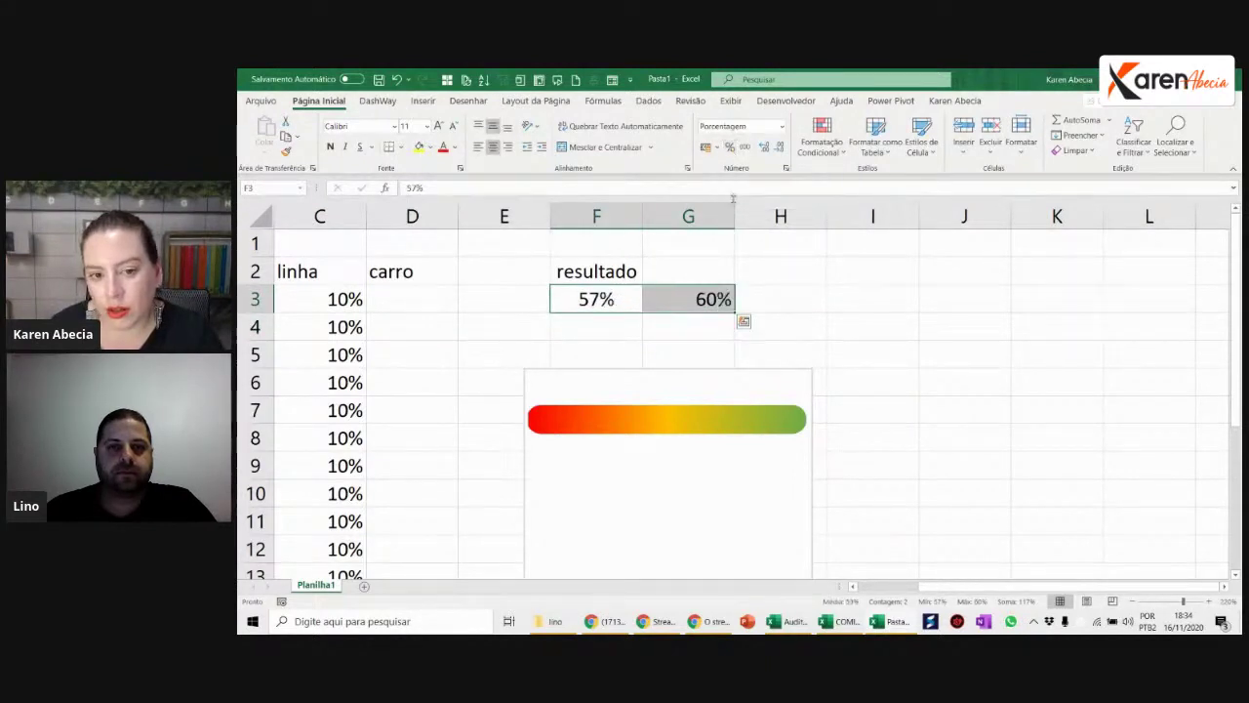
Step: Label the rounded value with the header arredondar in G2 and fit column G's width to it
click(781, 326)
click(697, 290)
click(702, 276)
text(arredondar)
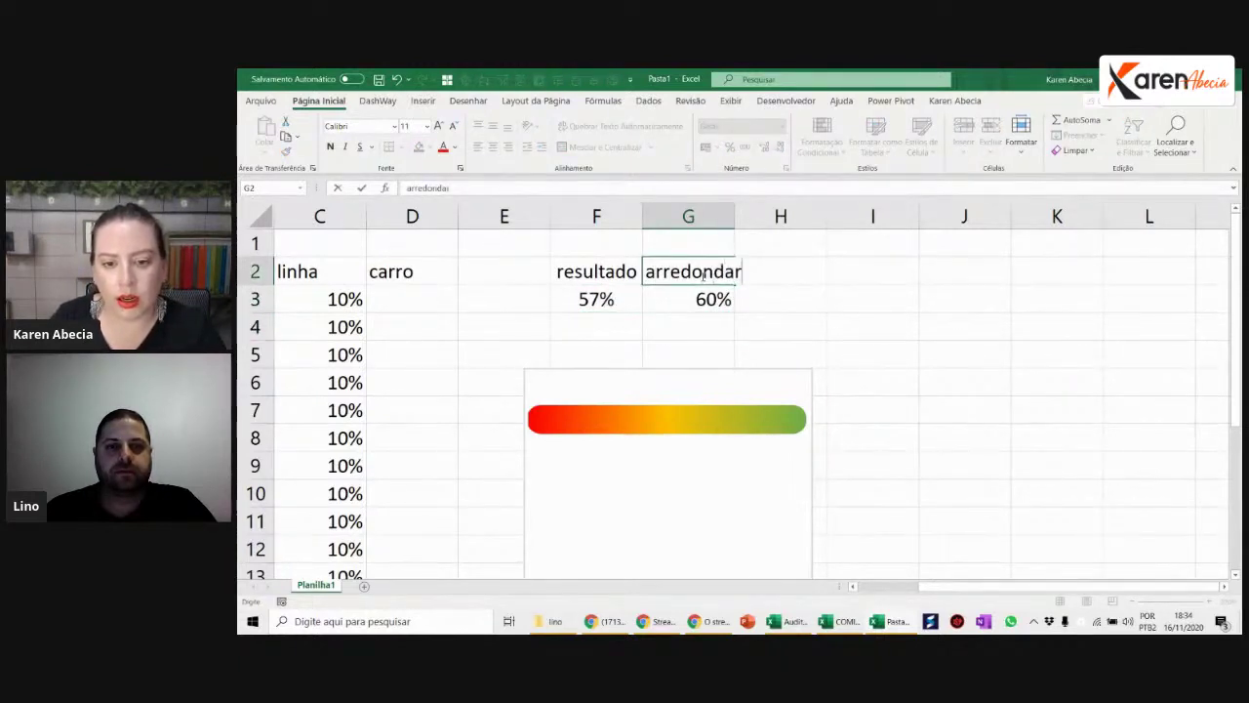
key(Return)
double_click(735, 216)
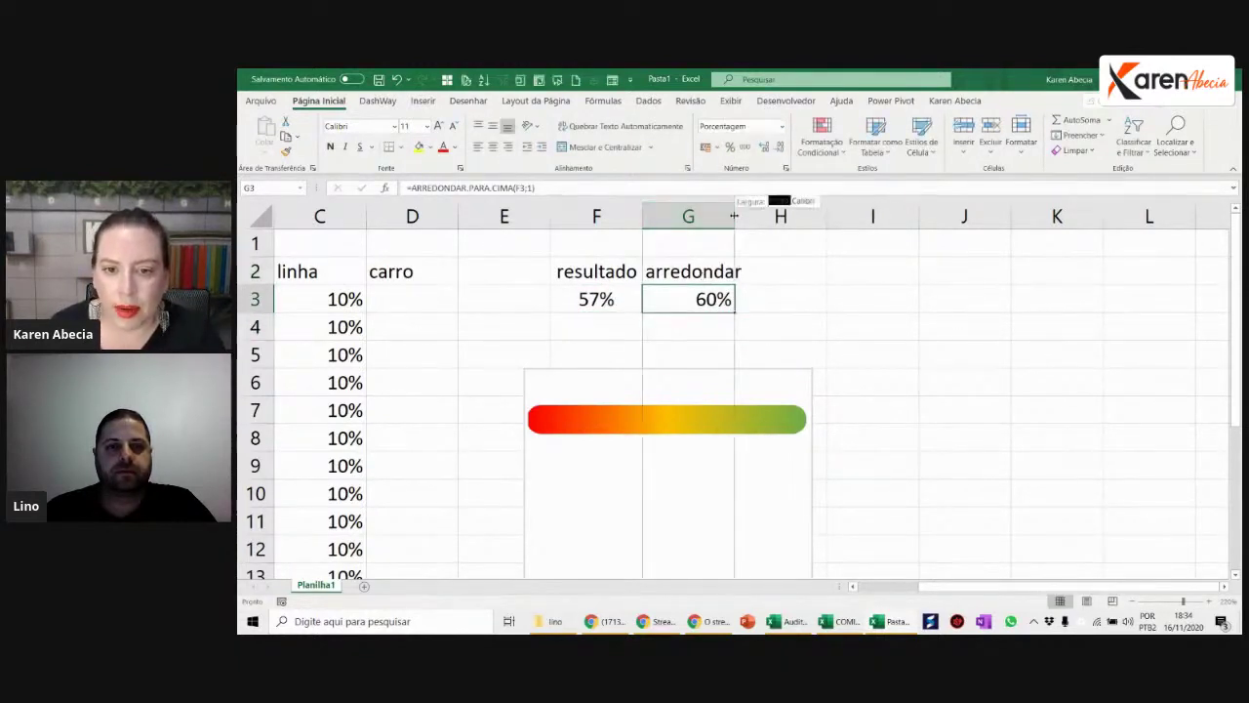
Step: Change G3's formula to round down instead, using =ARREDONDAR.PARA.BAIXO(F3;1)
double_click(730, 298)
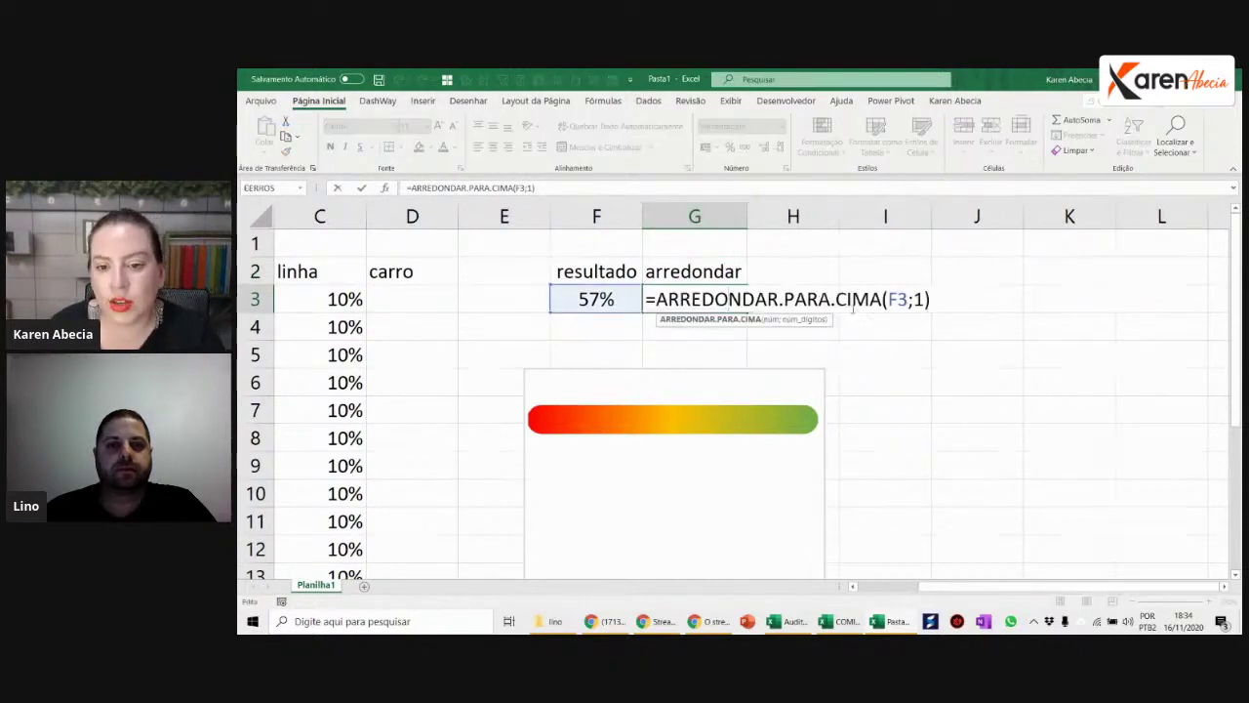
drag(836, 298, 884, 299)
text(bai)
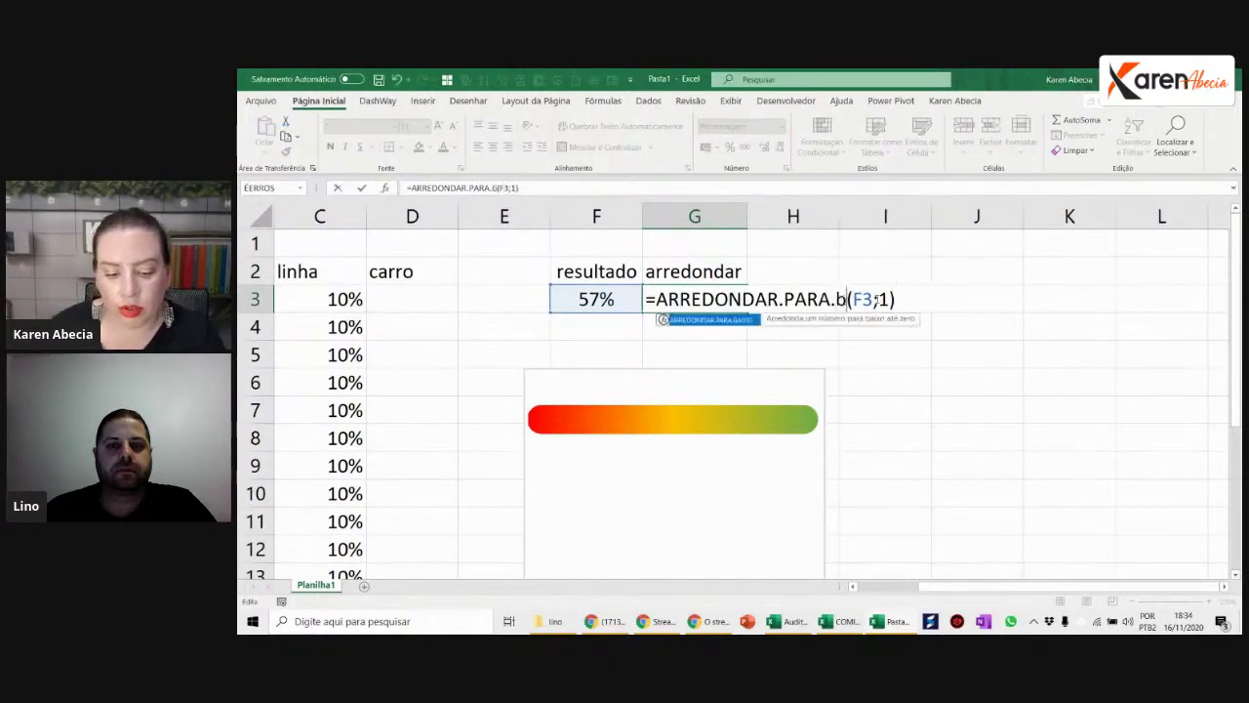
text(xo)
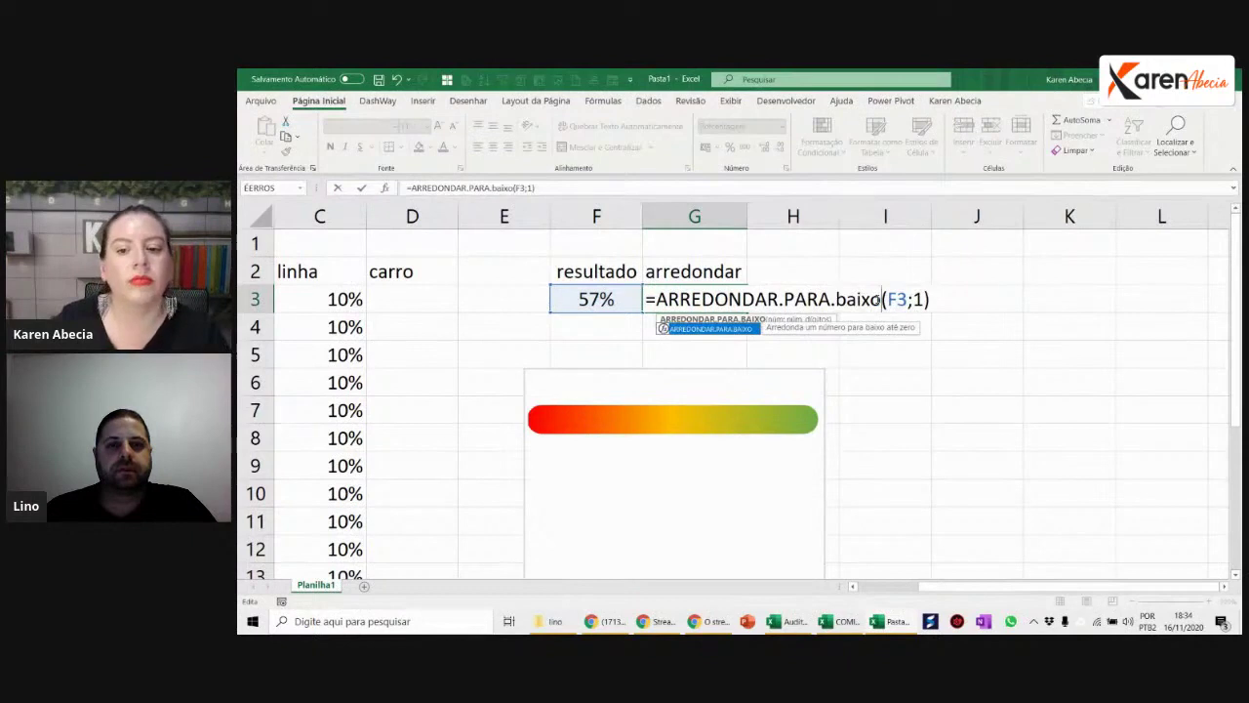
key(Return)
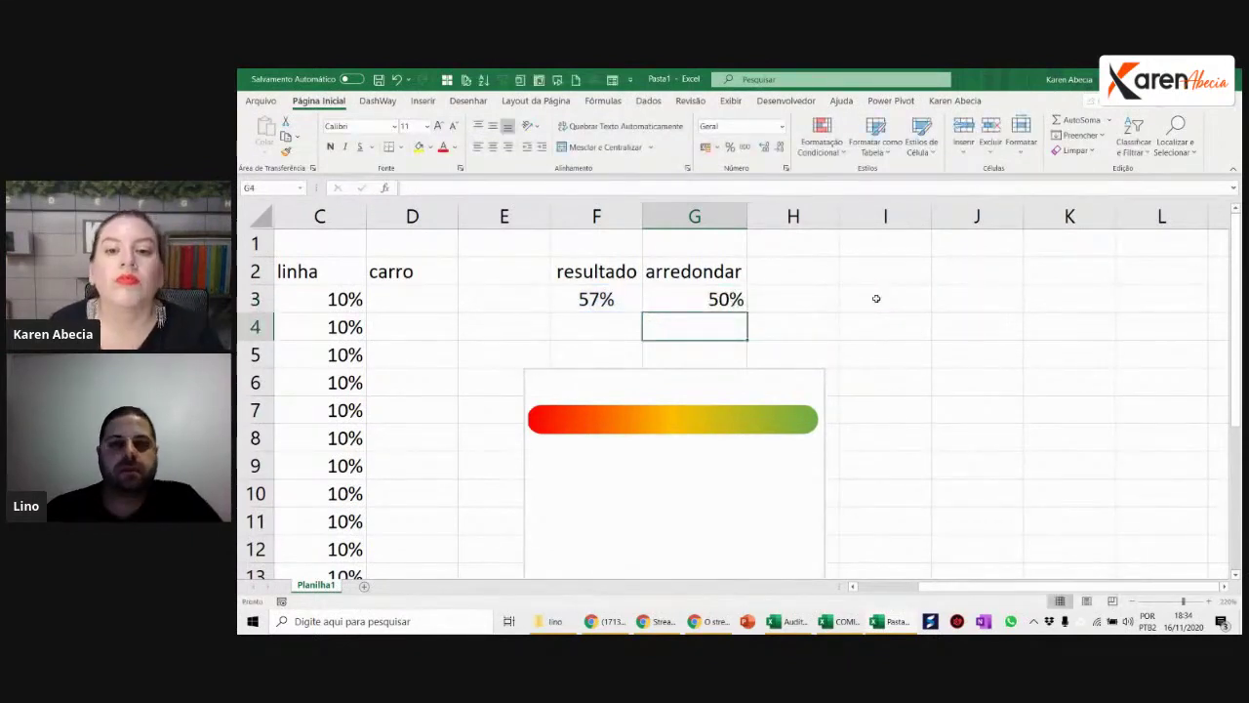
Step: Examine G3's round-down formula and compare its result with the resultado value in F3
double_click(729, 298)
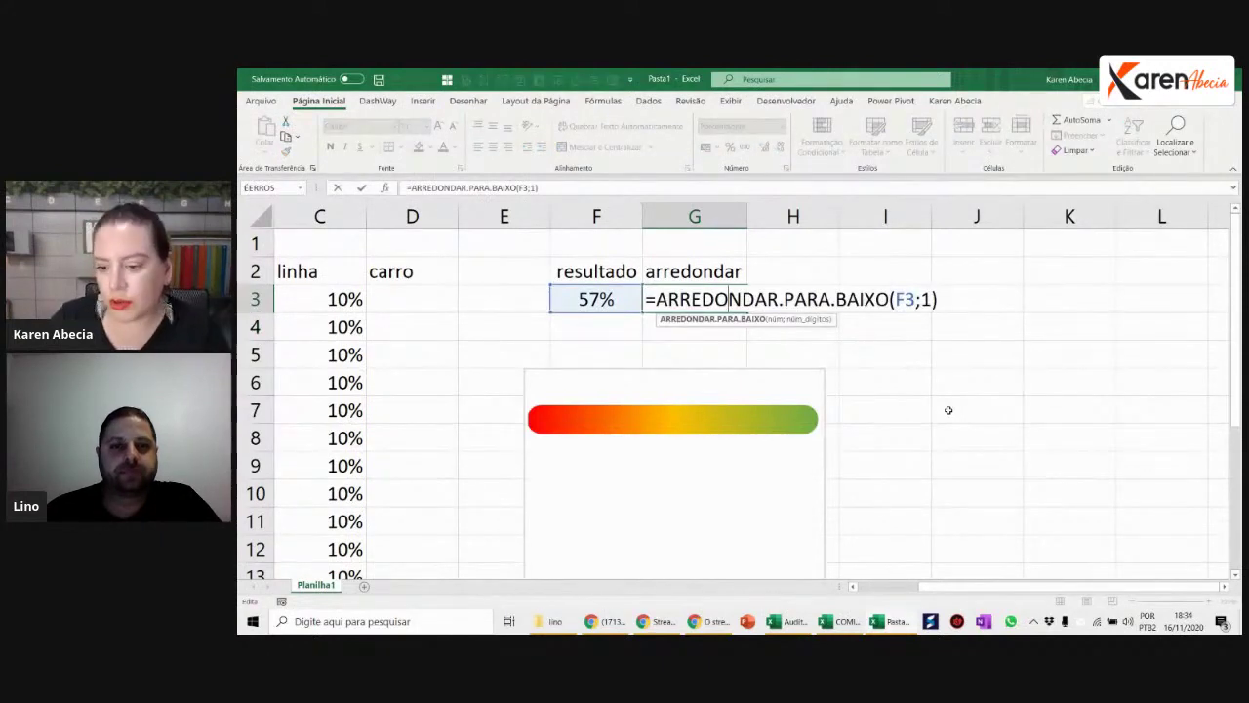
key(Return)
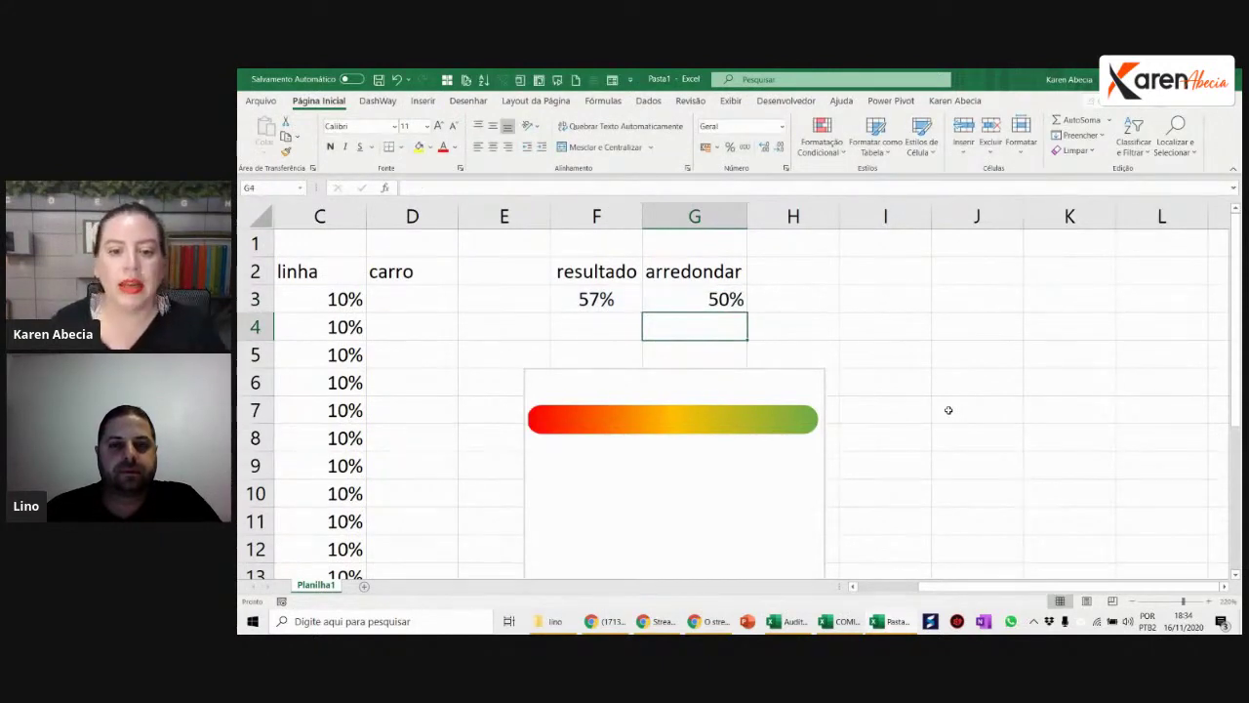
click(630, 308)
click(686, 305)
click(632, 302)
click(665, 300)
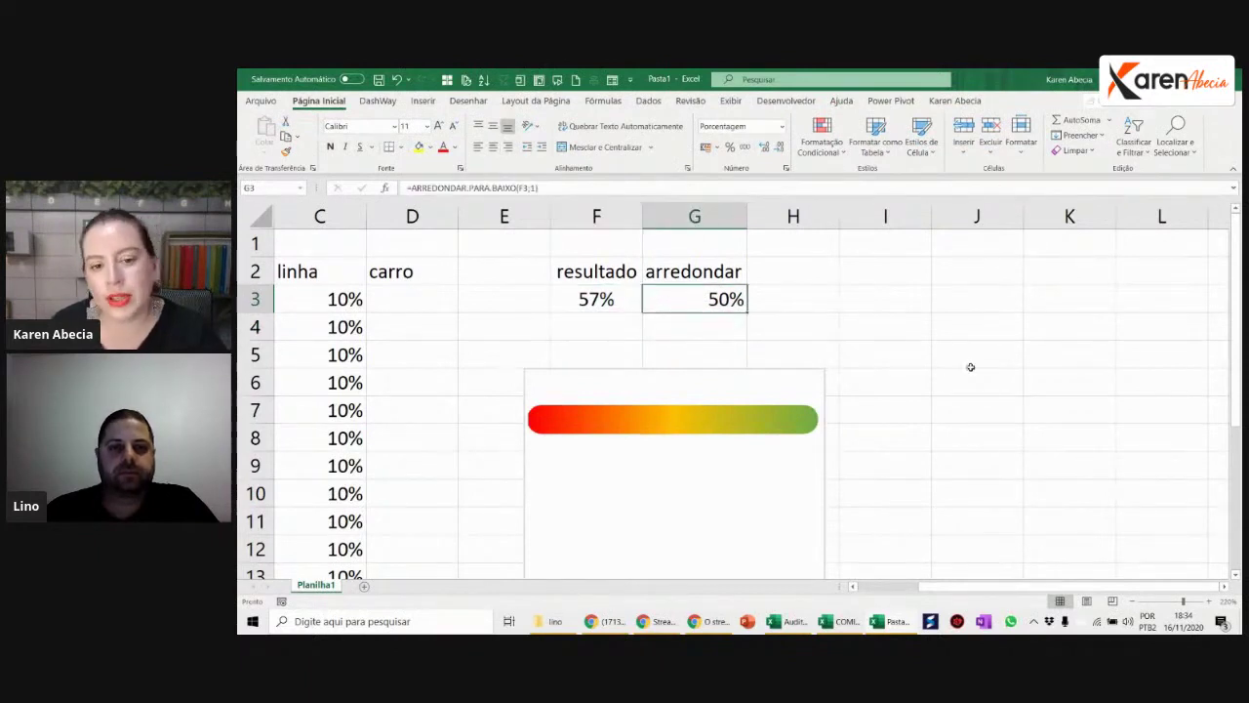
drag(616, 304, 698, 301)
click(703, 299)
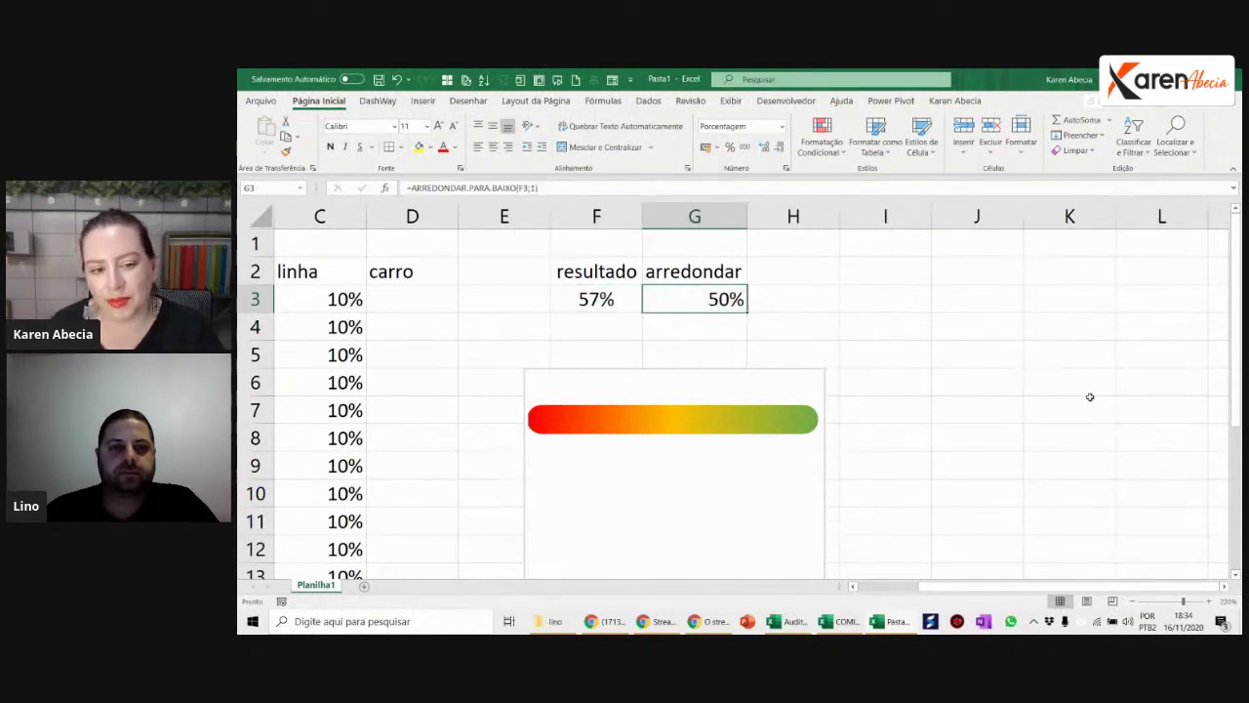
Step: Enlarge the gradient line chart so it extends to about the far edge of column J and up to row 5
scroll(1090, 396, down, 3)
drag(486, 280, 489, 520)
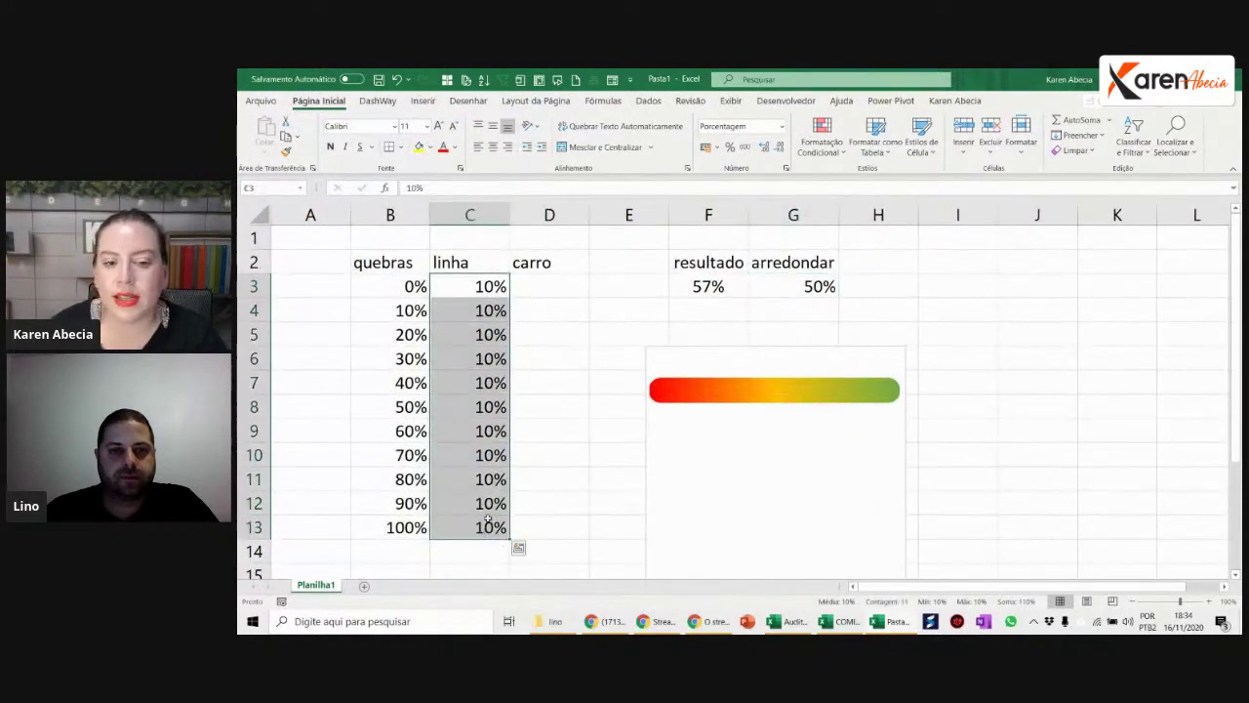
click(652, 398)
drag(906, 344, 1087, 328)
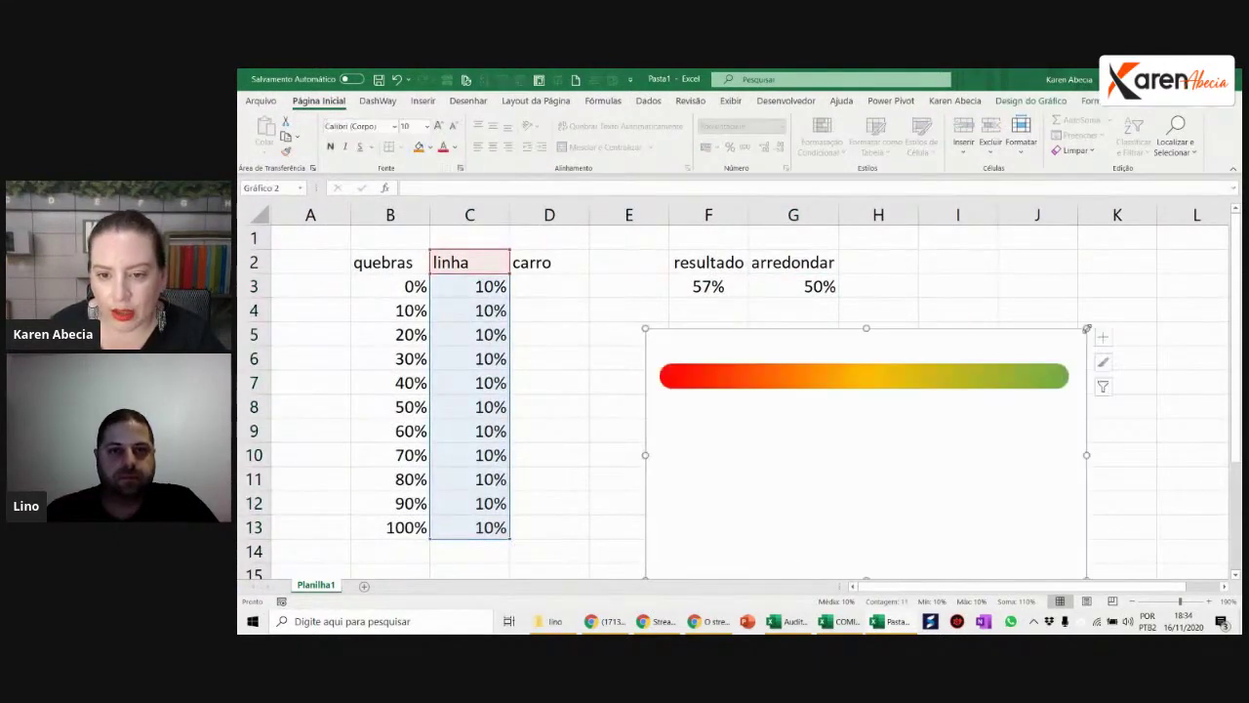
Step: Highlight the arredondar value in G3 with a light gray fill
click(819, 286)
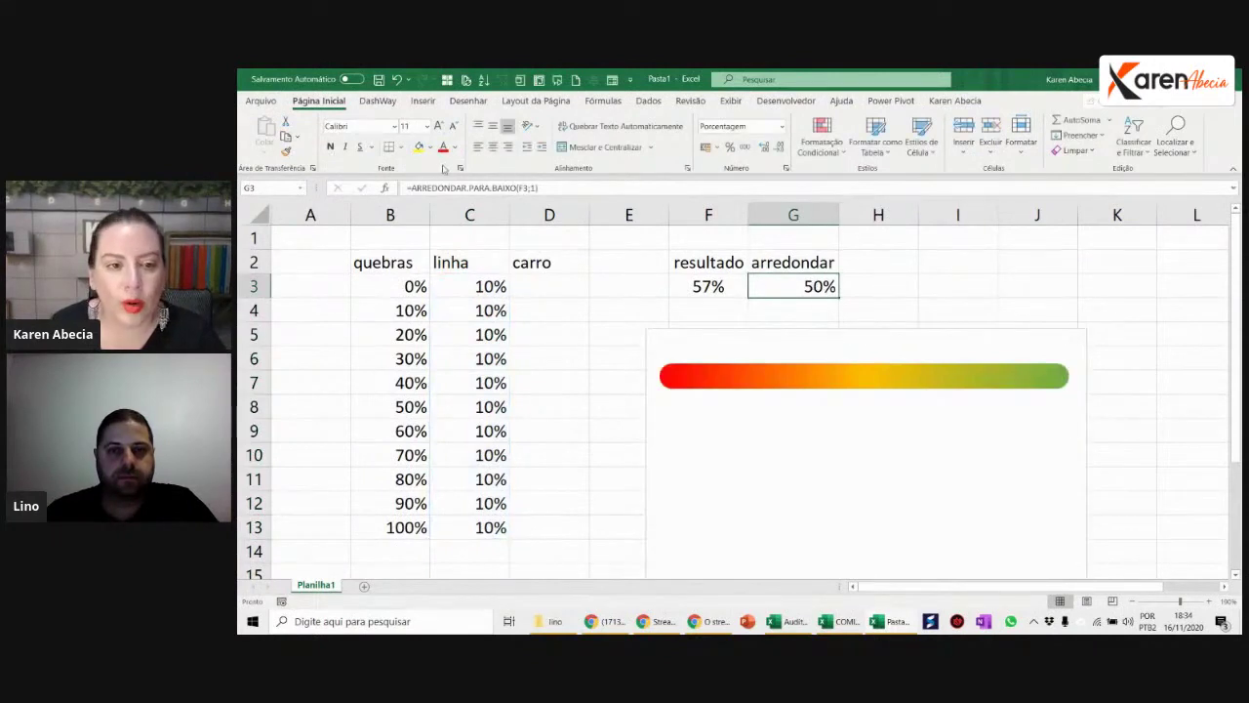
click(418, 146)
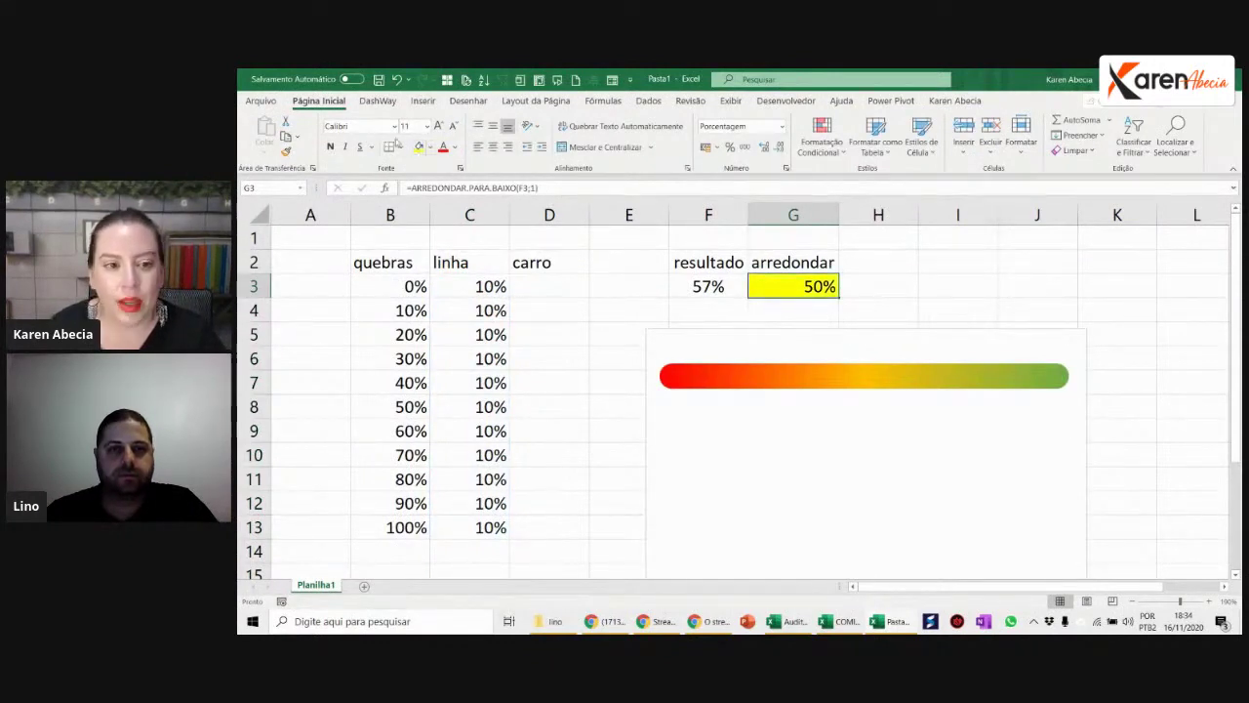
click(431, 148)
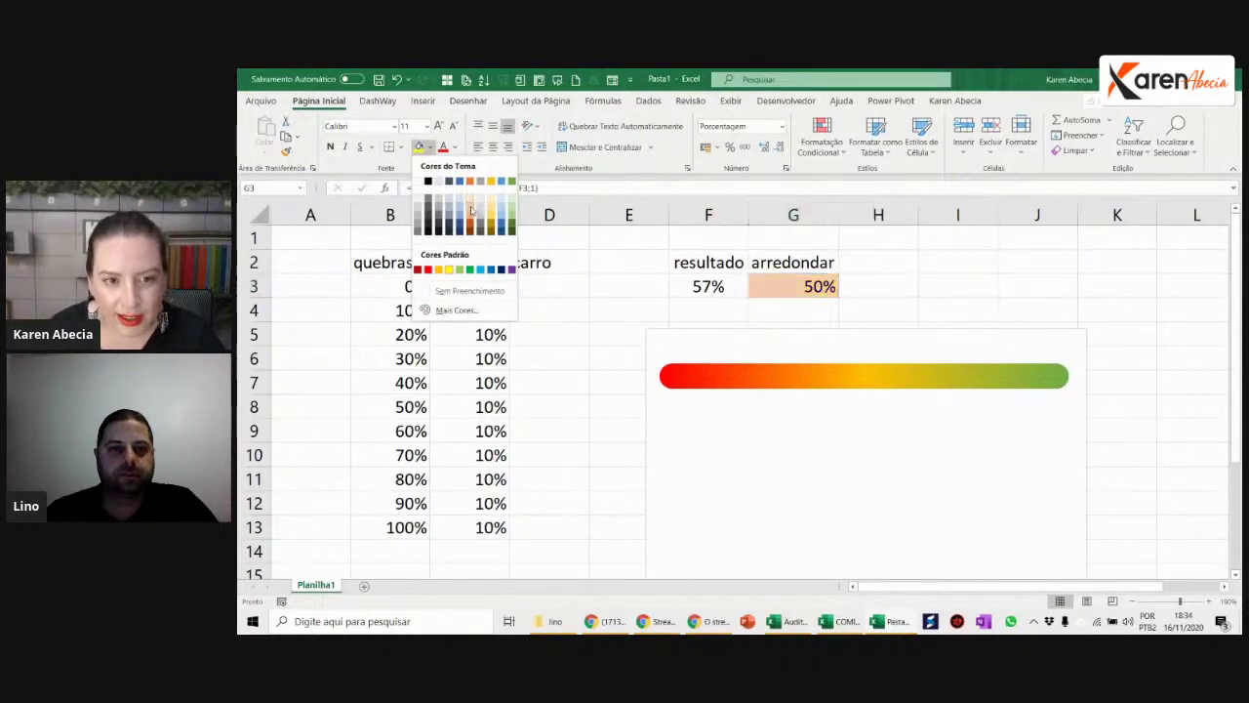
click(907, 297)
click(908, 301)
click(801, 286)
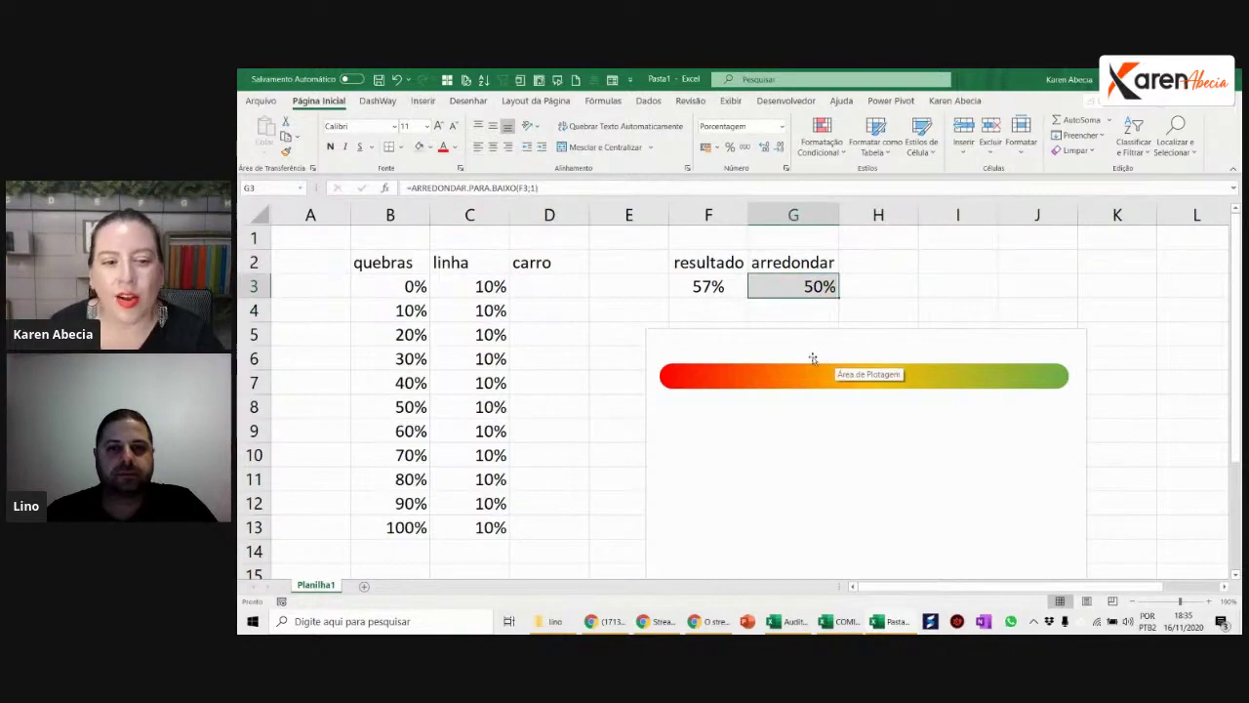
drag(536, 286, 557, 526)
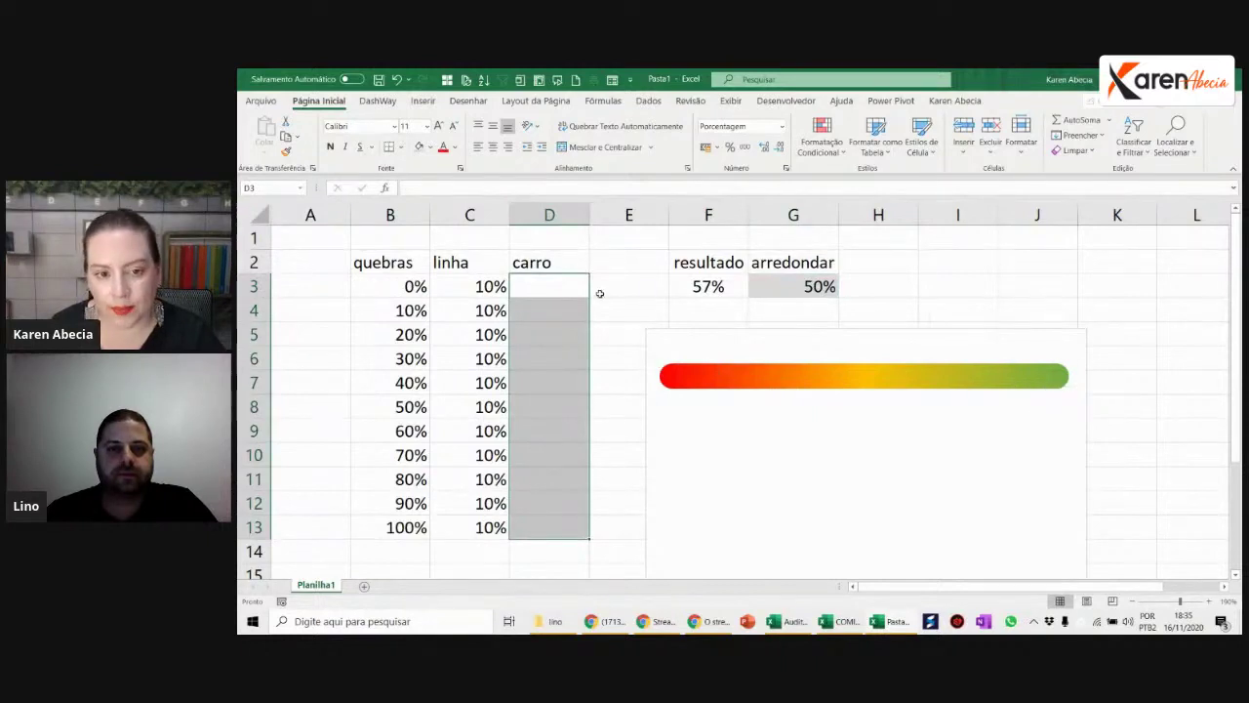
click(568, 284)
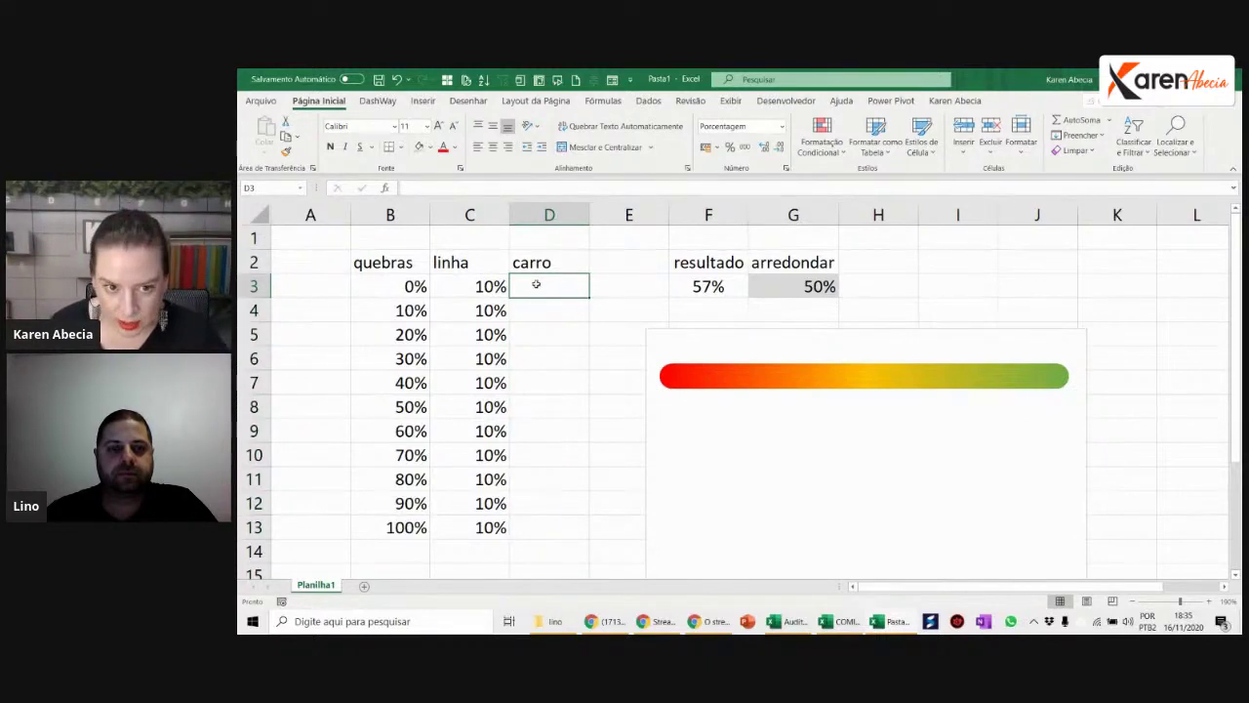
click(377, 288)
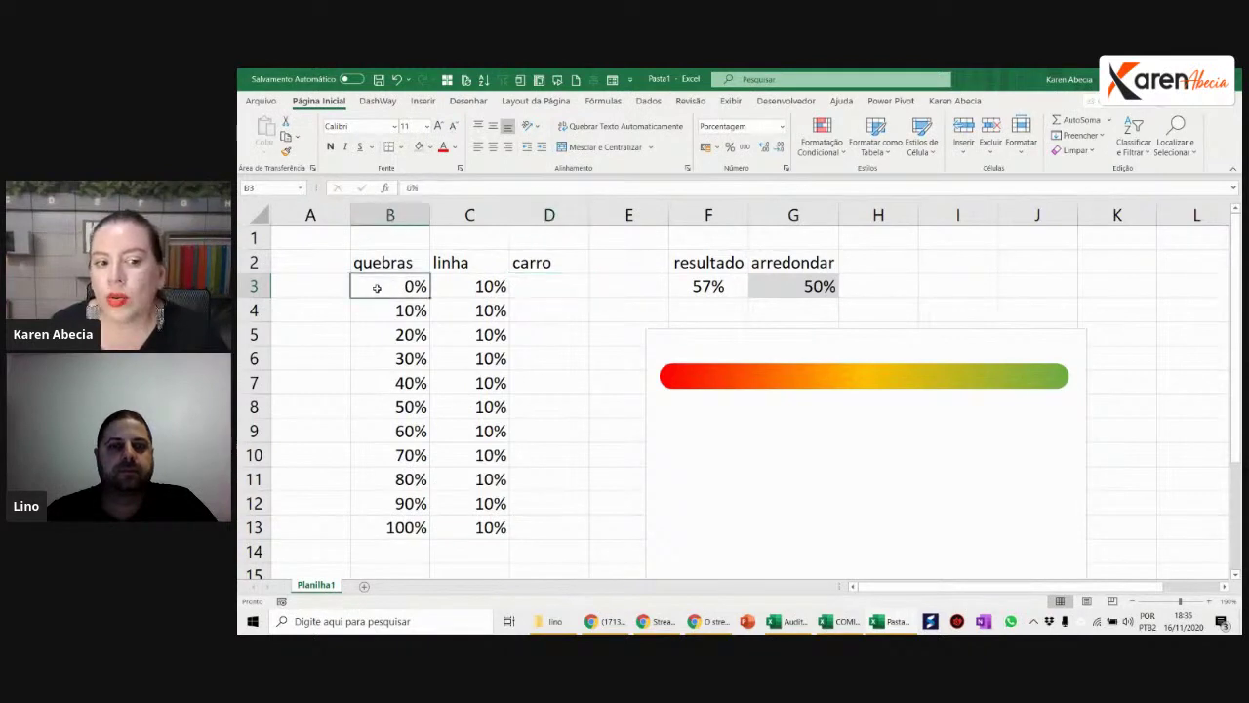
click(805, 290)
Step: Enter =SE(B3=G3;C3;0) in the first carro cell, D3, and fill the formula down to D13
click(538, 291)
text(=se()
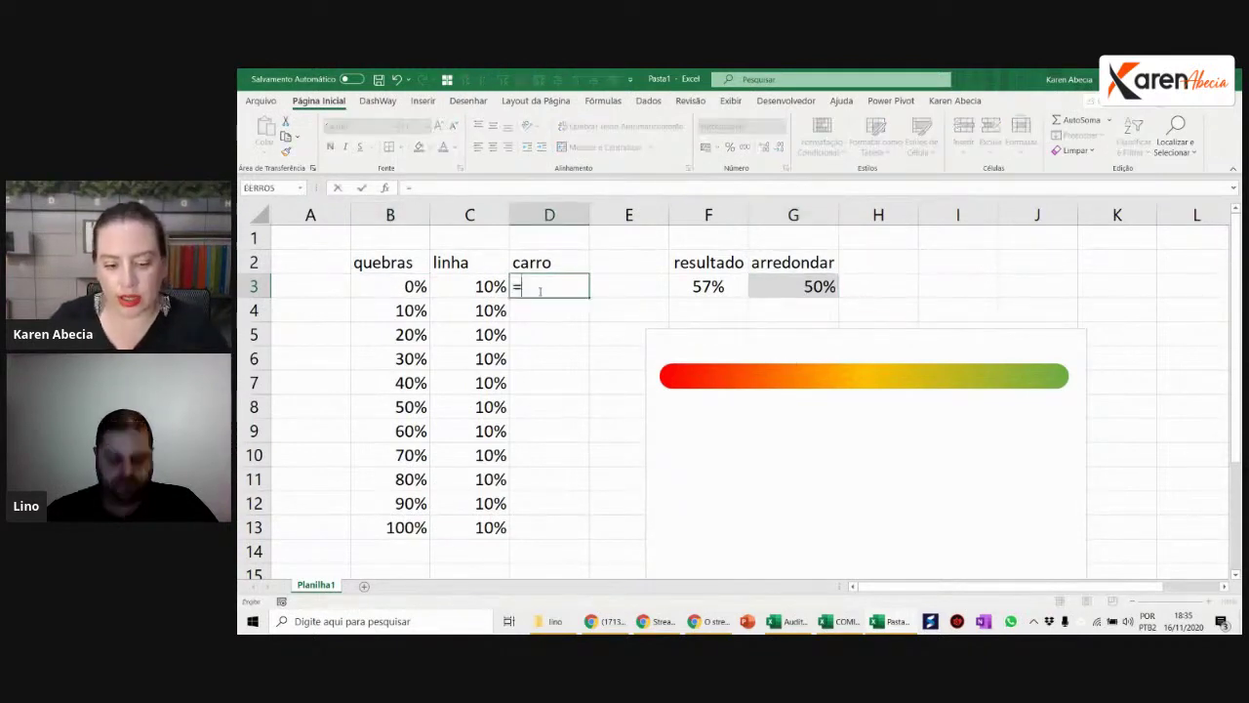
click(396, 290)
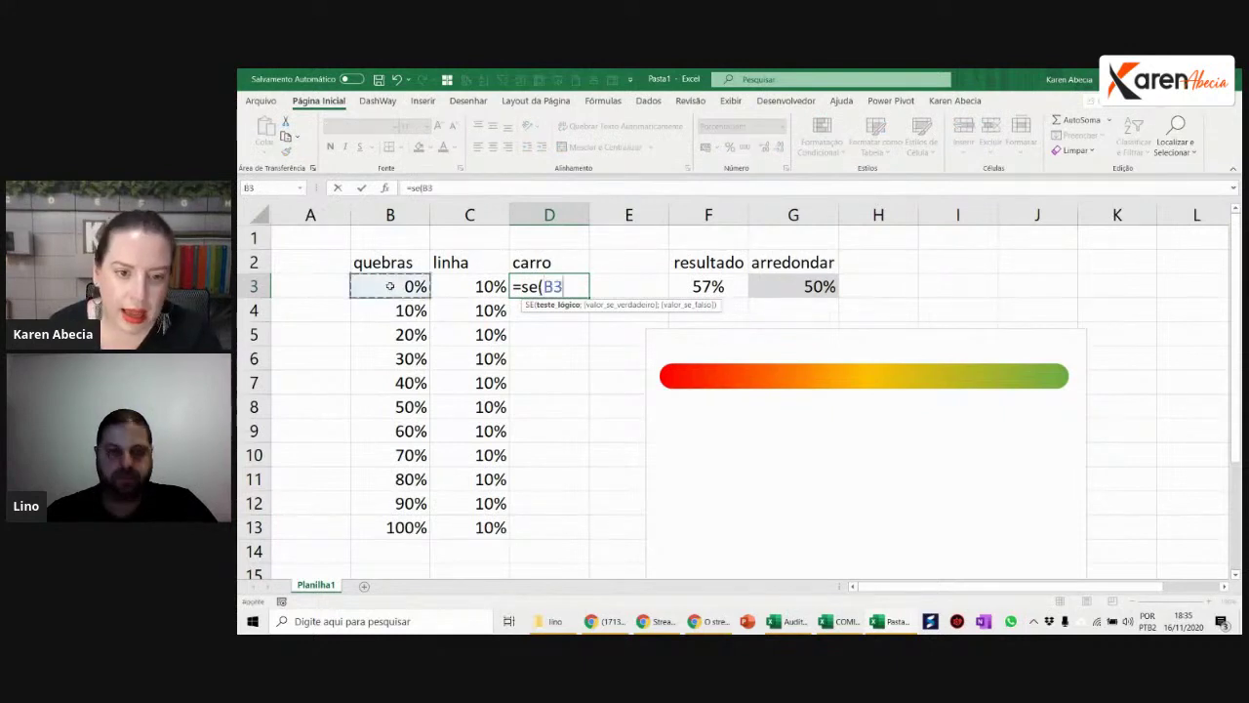
text(=)
click(802, 293)
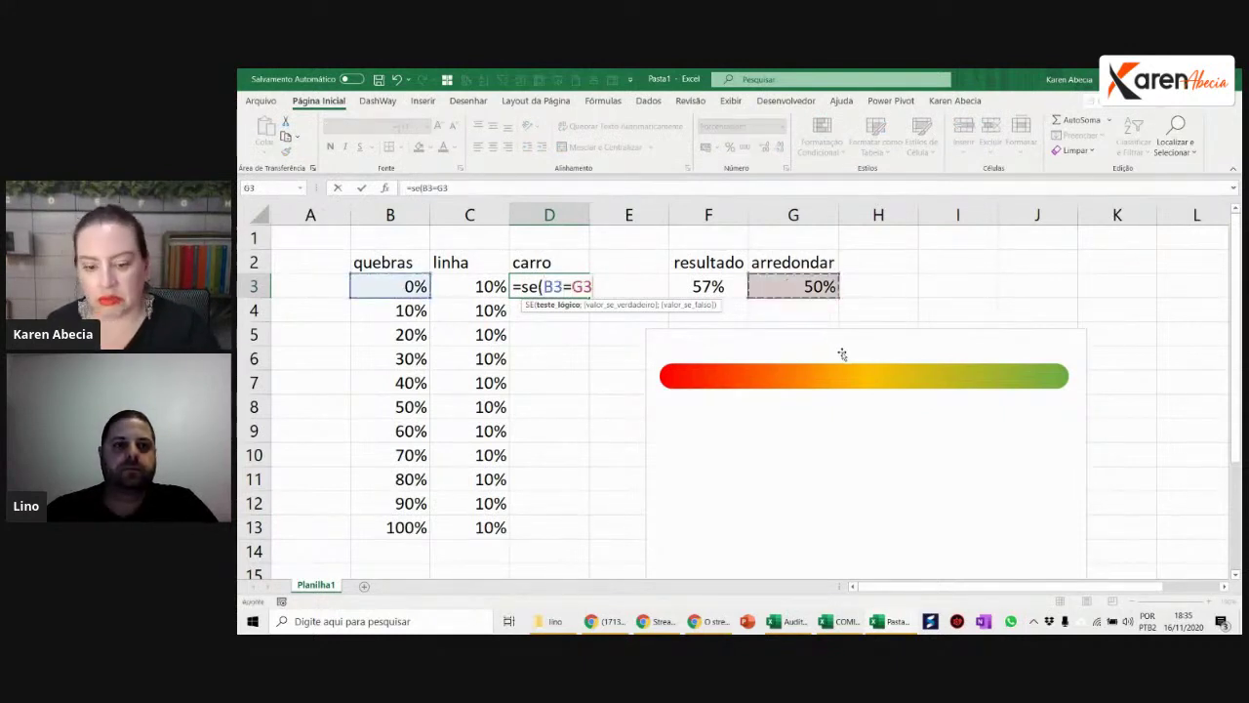
text(;)
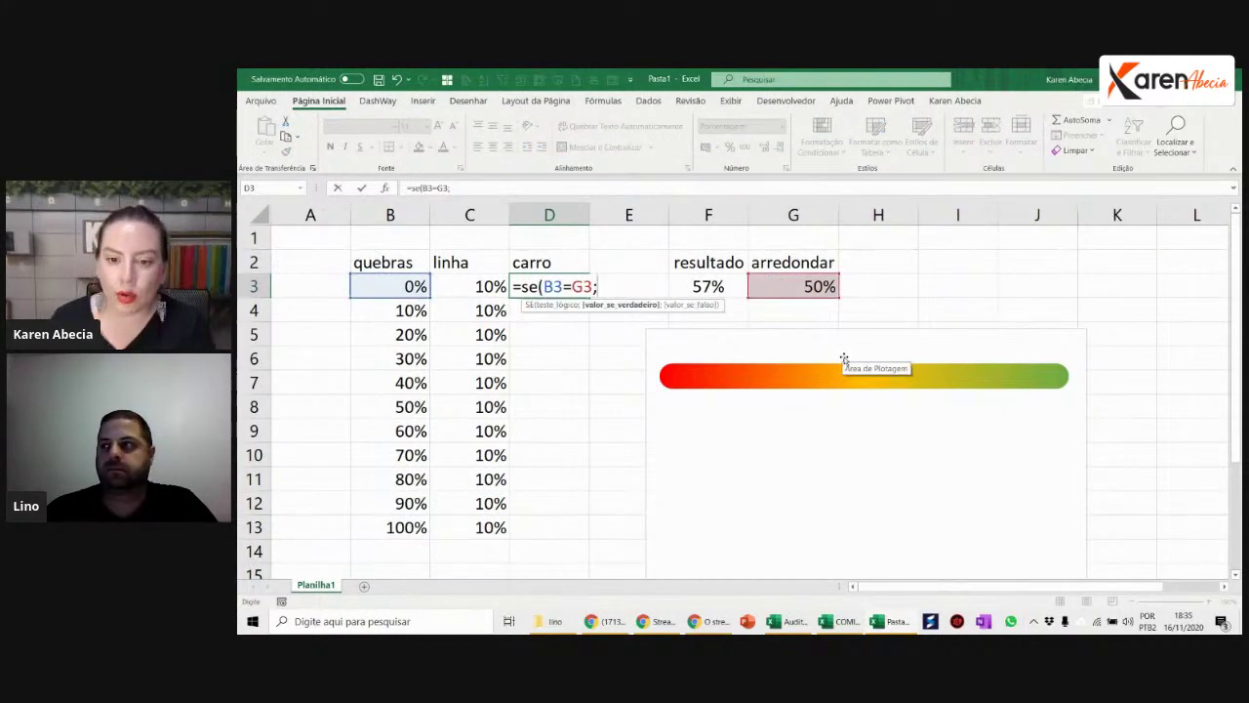
click(462, 287)
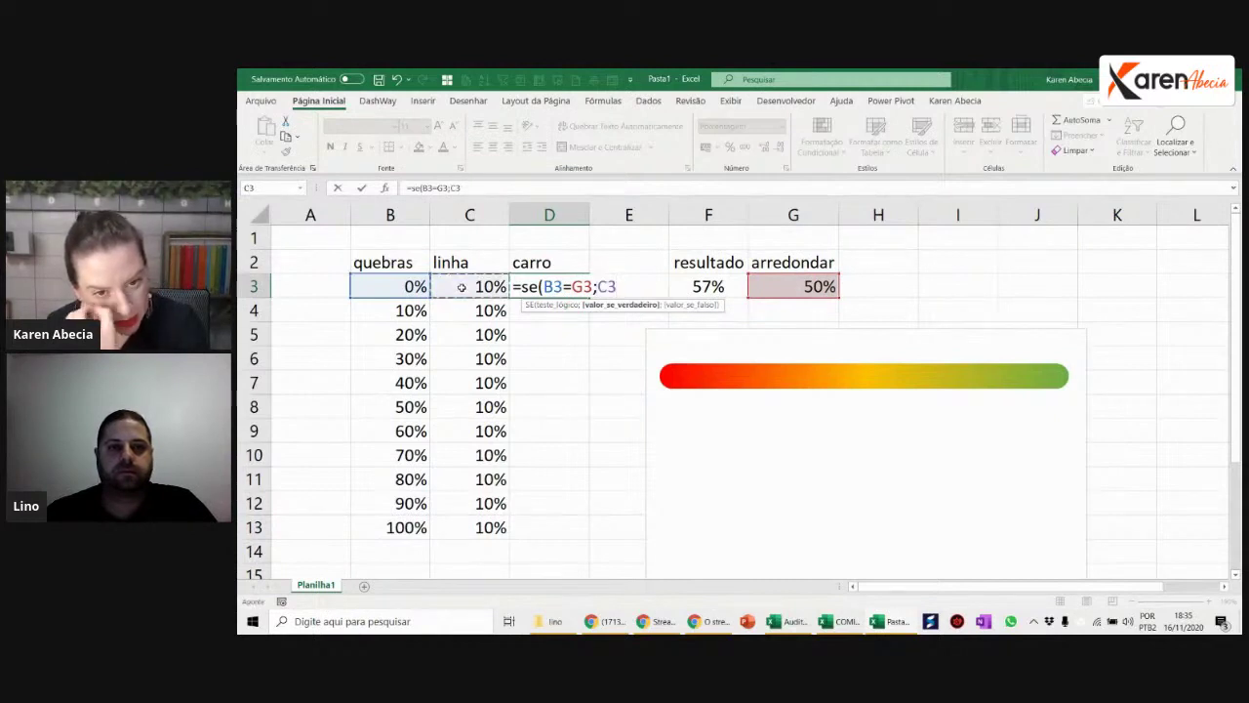
text(;)
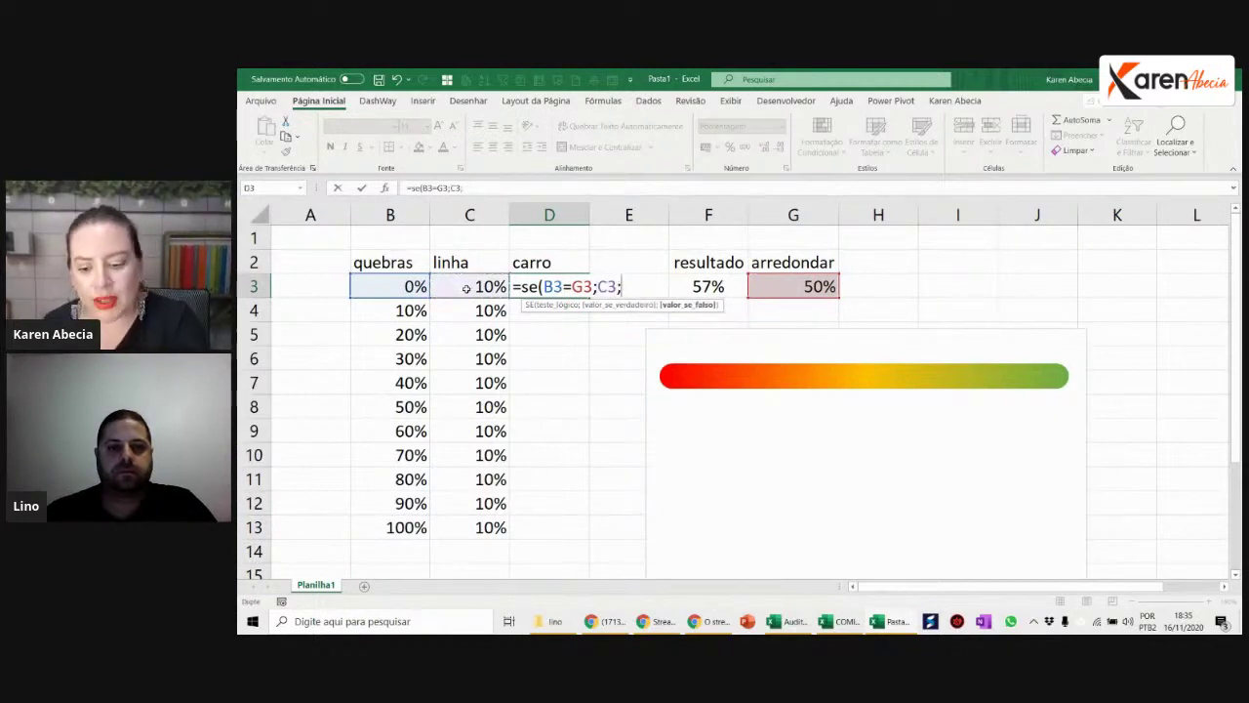
text(0)
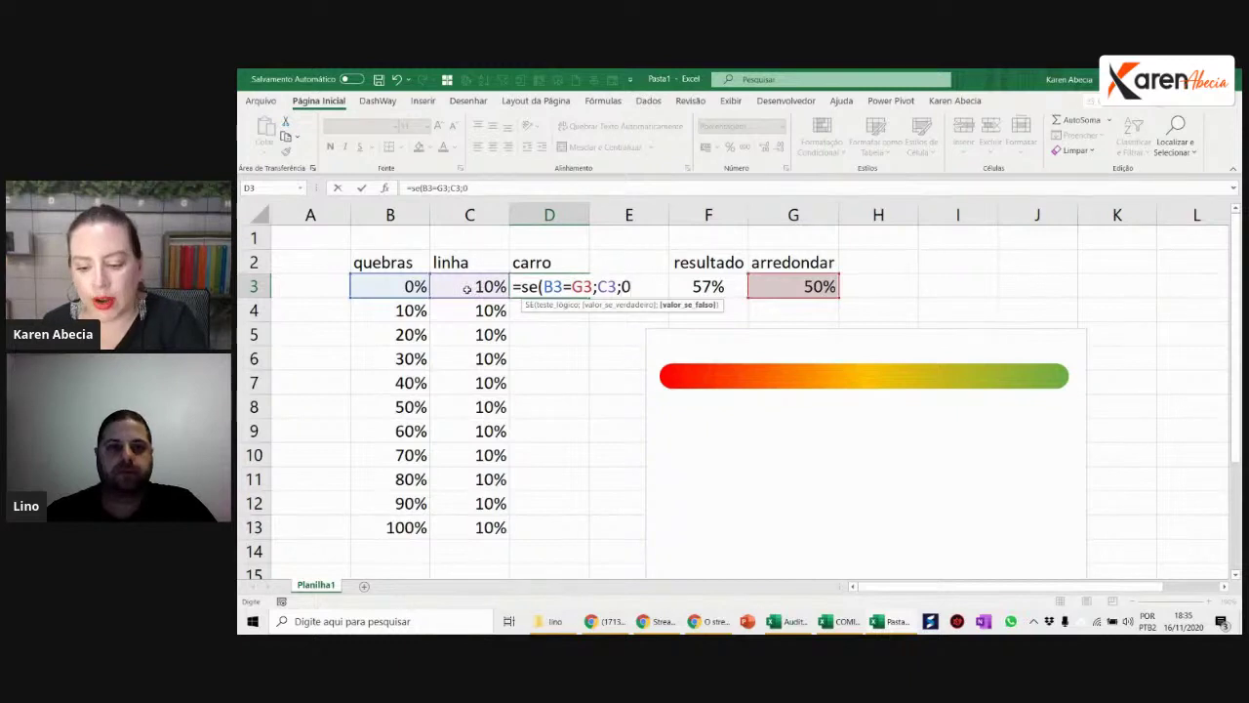
text())
key(Return)
click(542, 280)
double_click(588, 298)
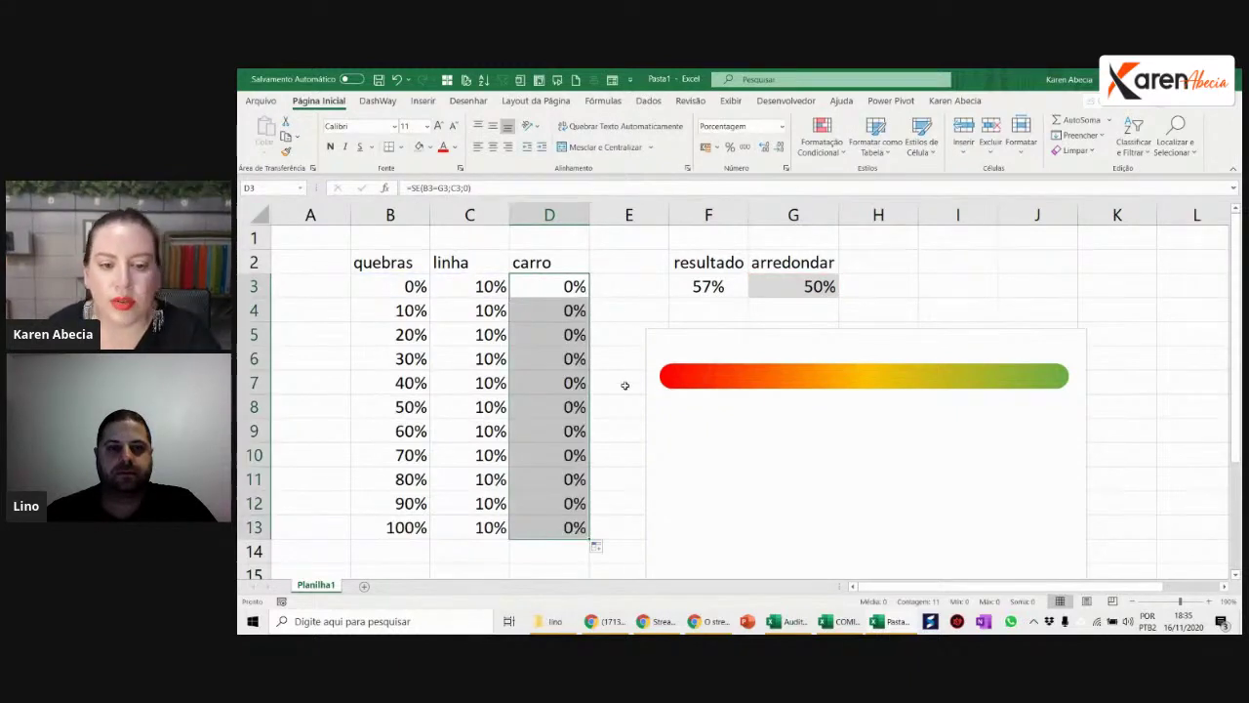
Step: Make the G3 reference absolute in D3's formula, =SE(B3=$G$3;C3;0), and fill it down the carro column to D13
double_click(558, 286)
click(558, 286)
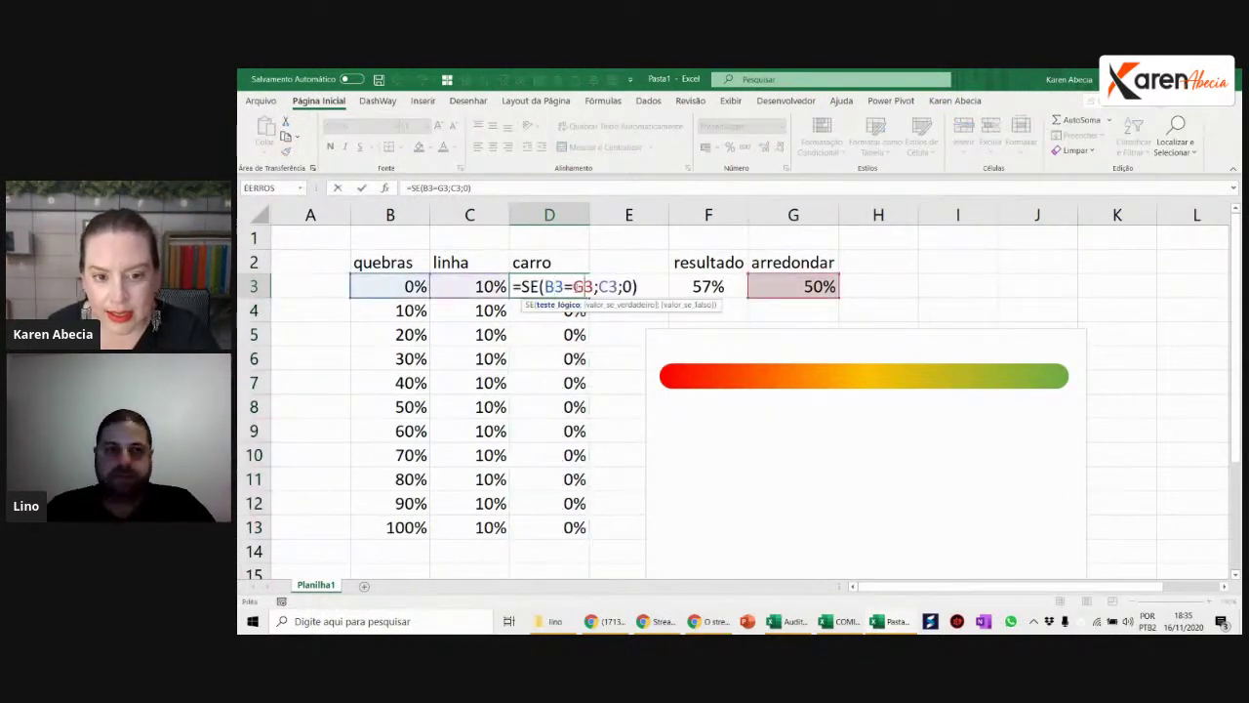
key(F4)
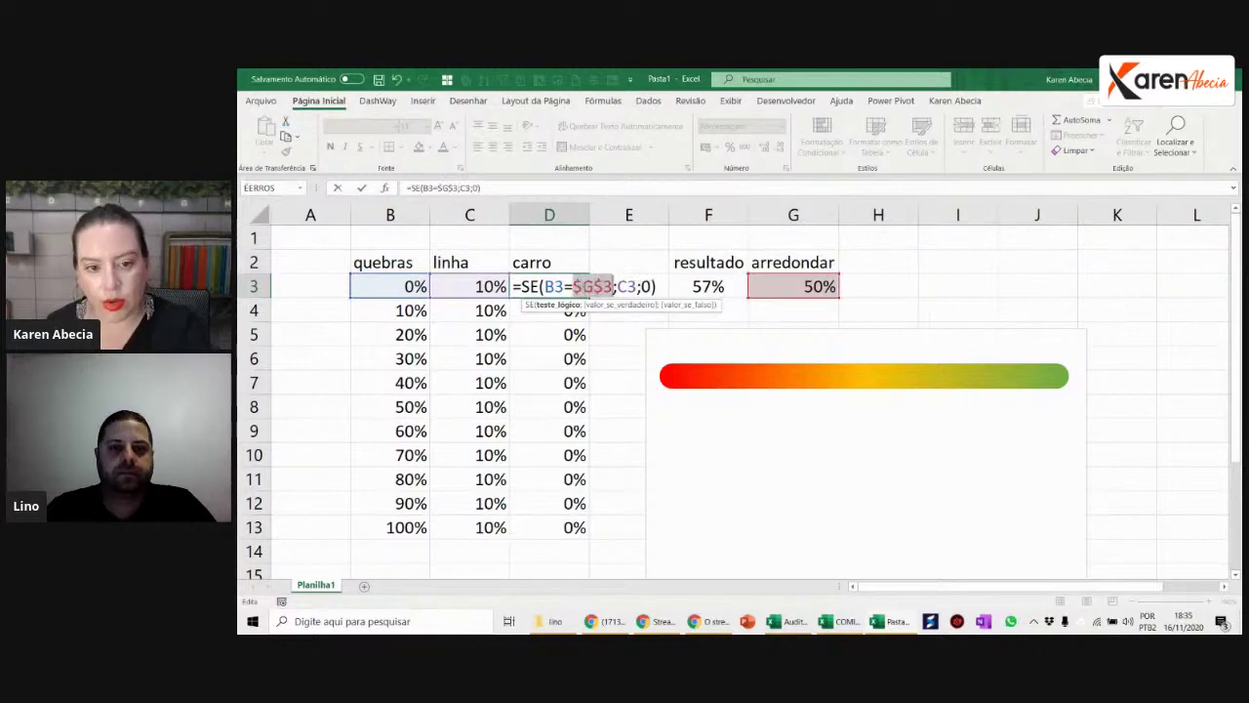
key(Return)
click(578, 283)
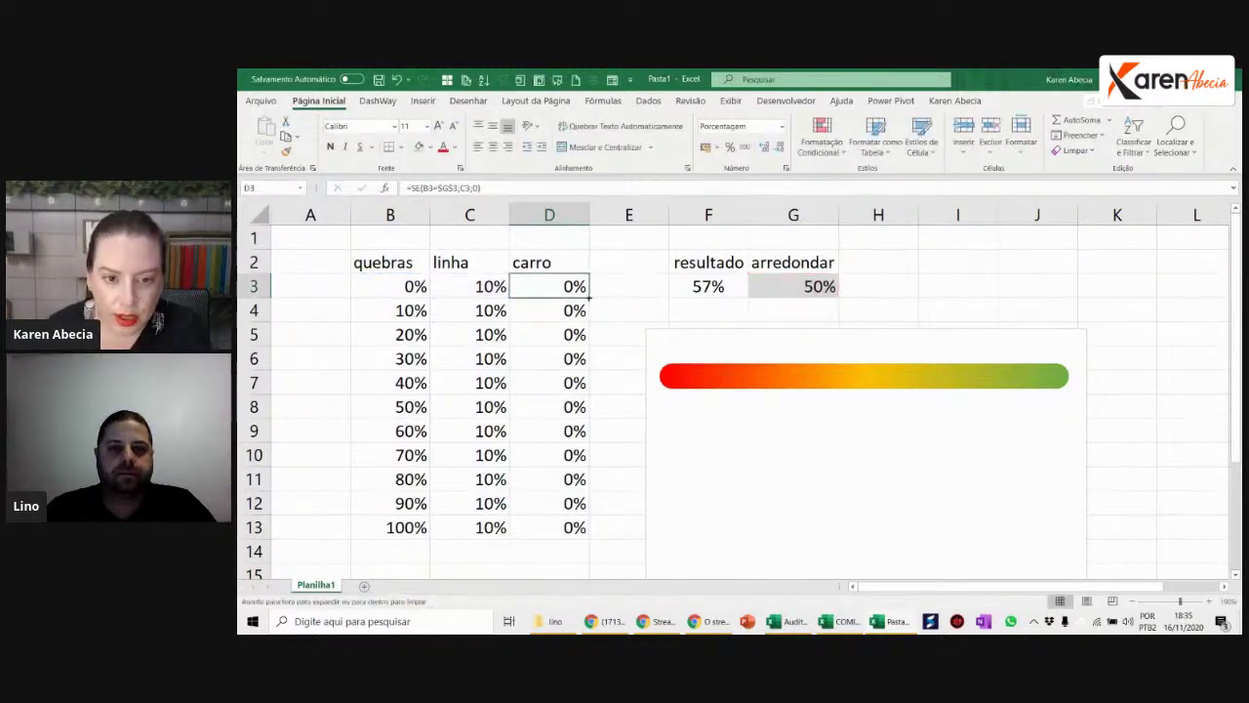
double_click(590, 297)
drag(417, 407, 561, 408)
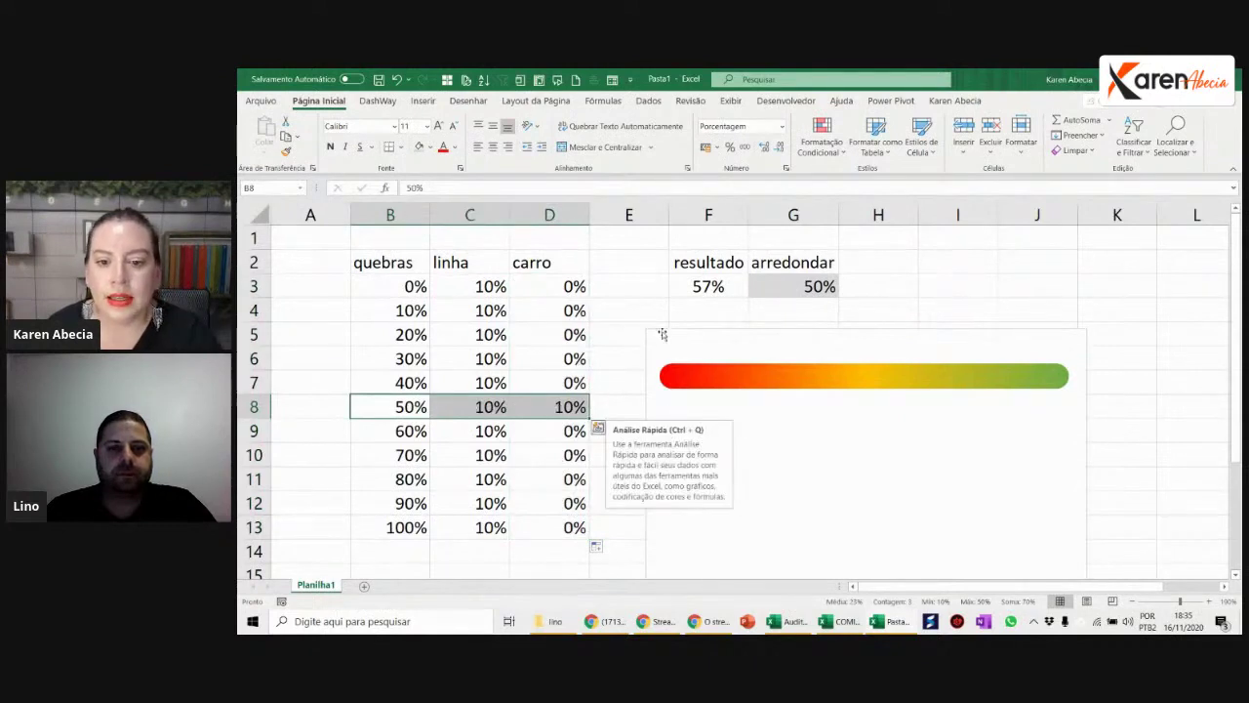
Step: Set the resultado value in F3 to 26% and check the 20% row of the quebras table
click(709, 286)
text(2)
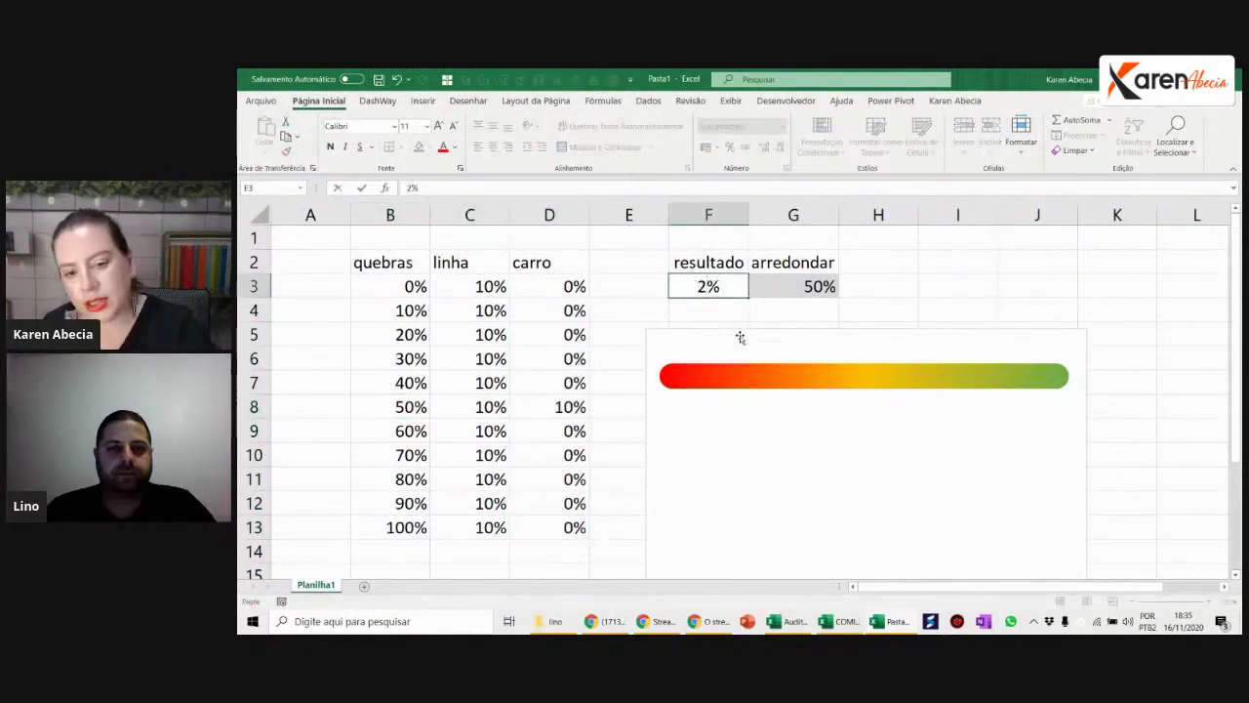
text(6)
key(Return)
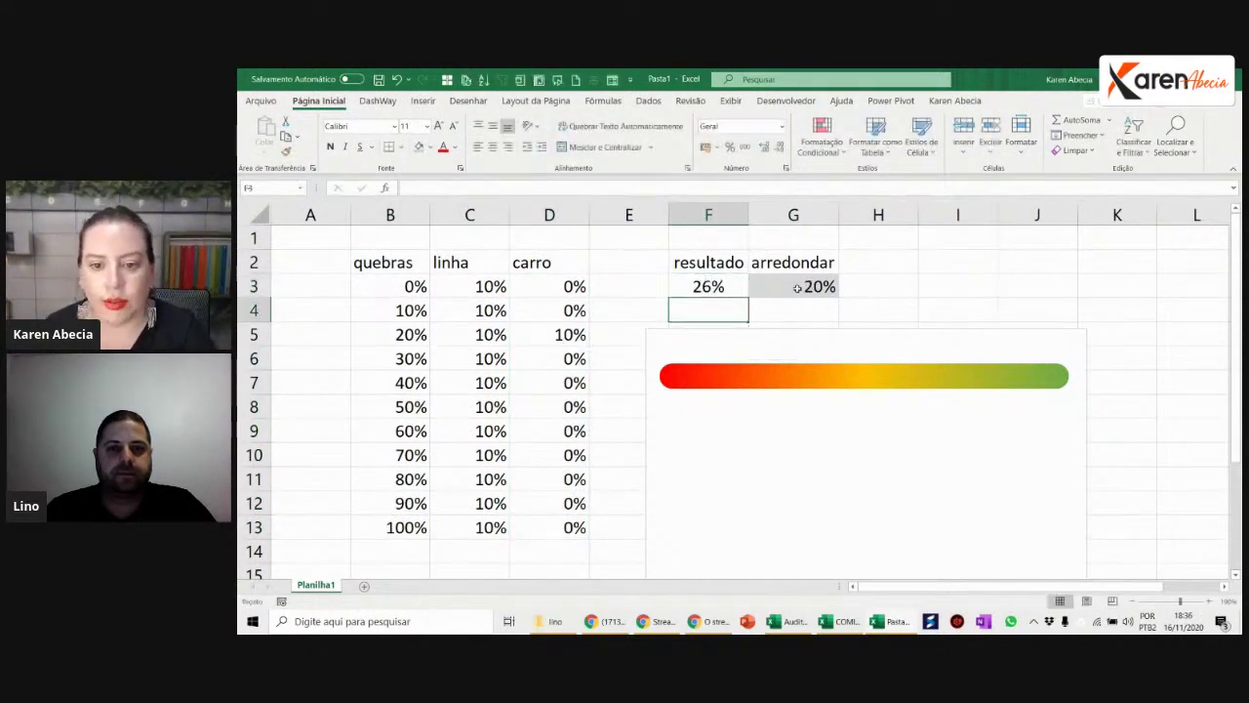
drag(380, 329, 552, 337)
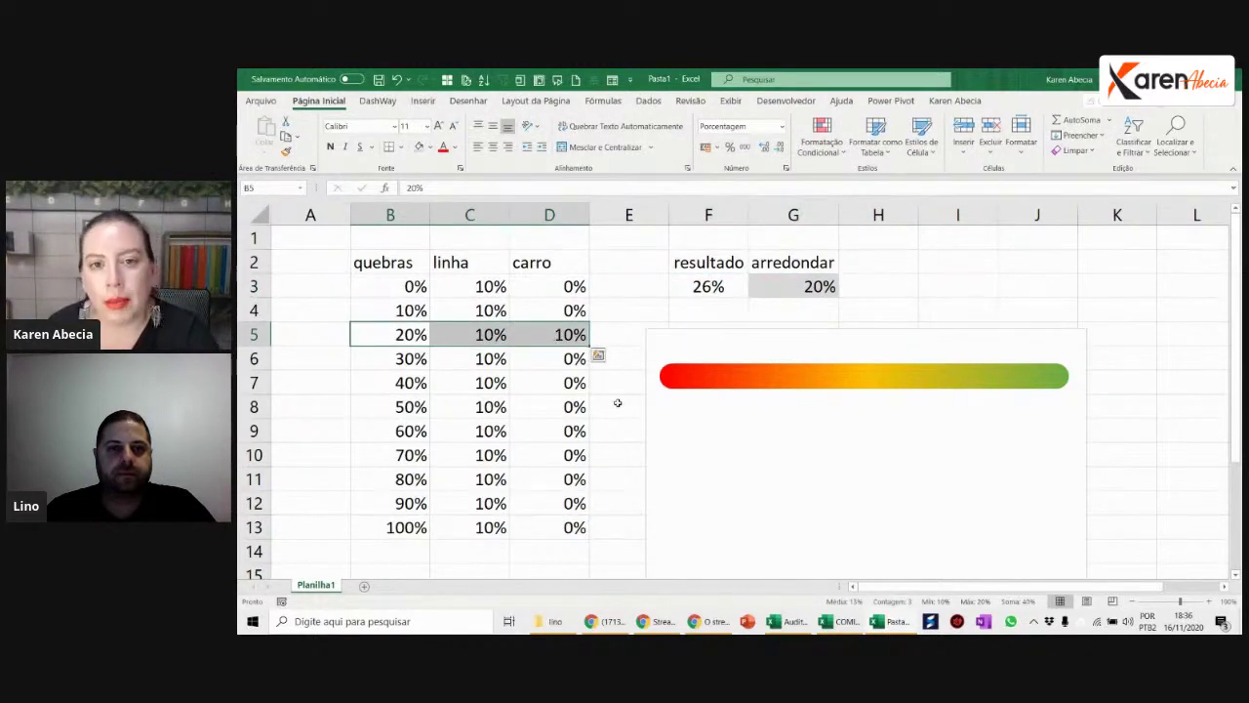
Step: Search the icon library for carro and insert the solid black side-view car icon into the sheet
click(627, 261)
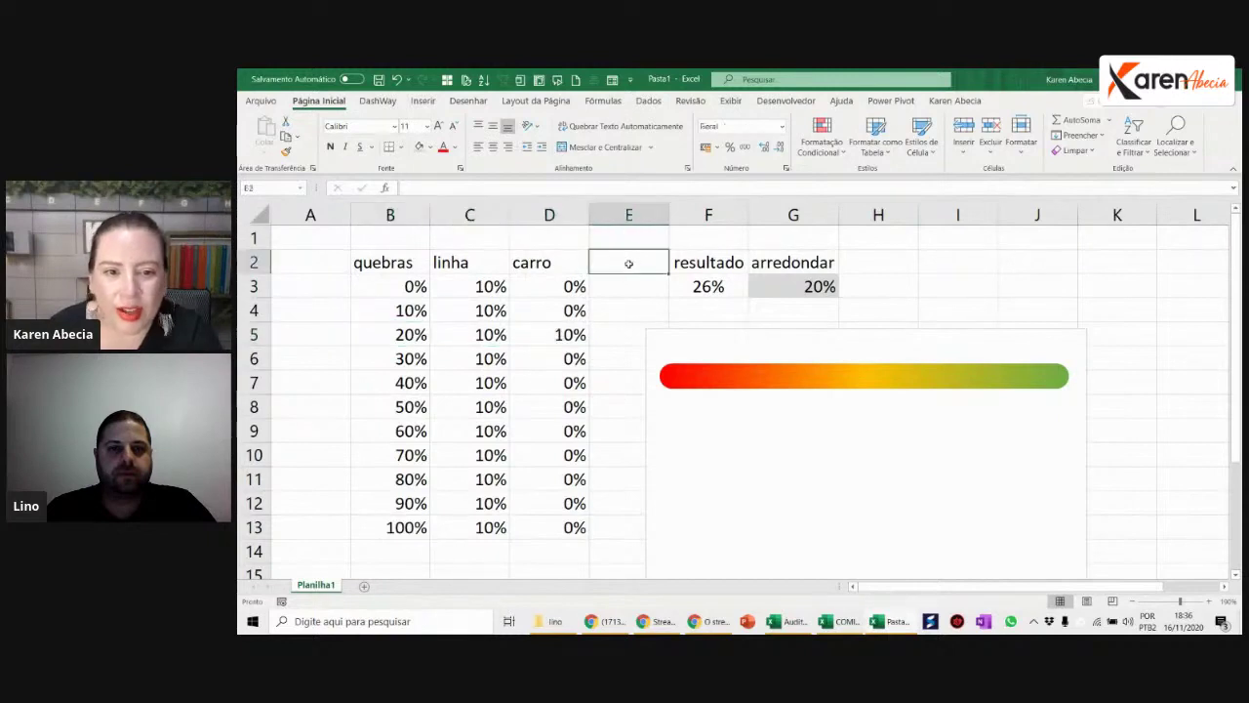
click(423, 102)
click(400, 135)
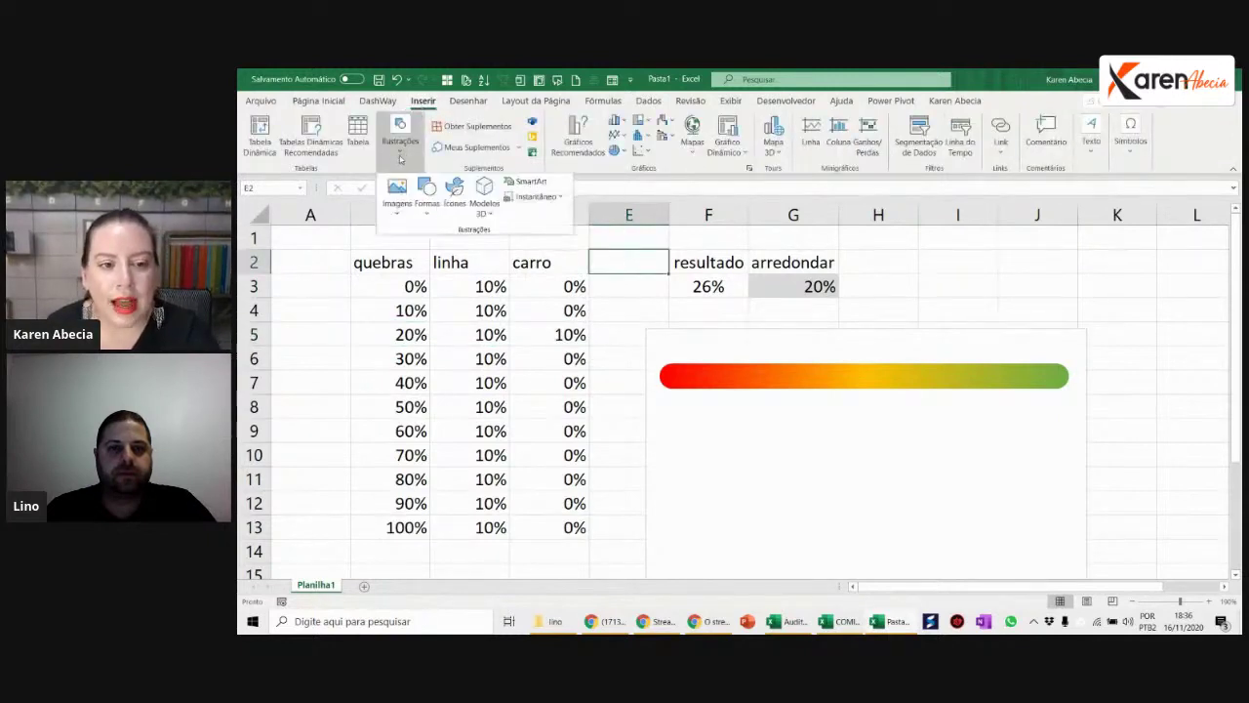
click(441, 193)
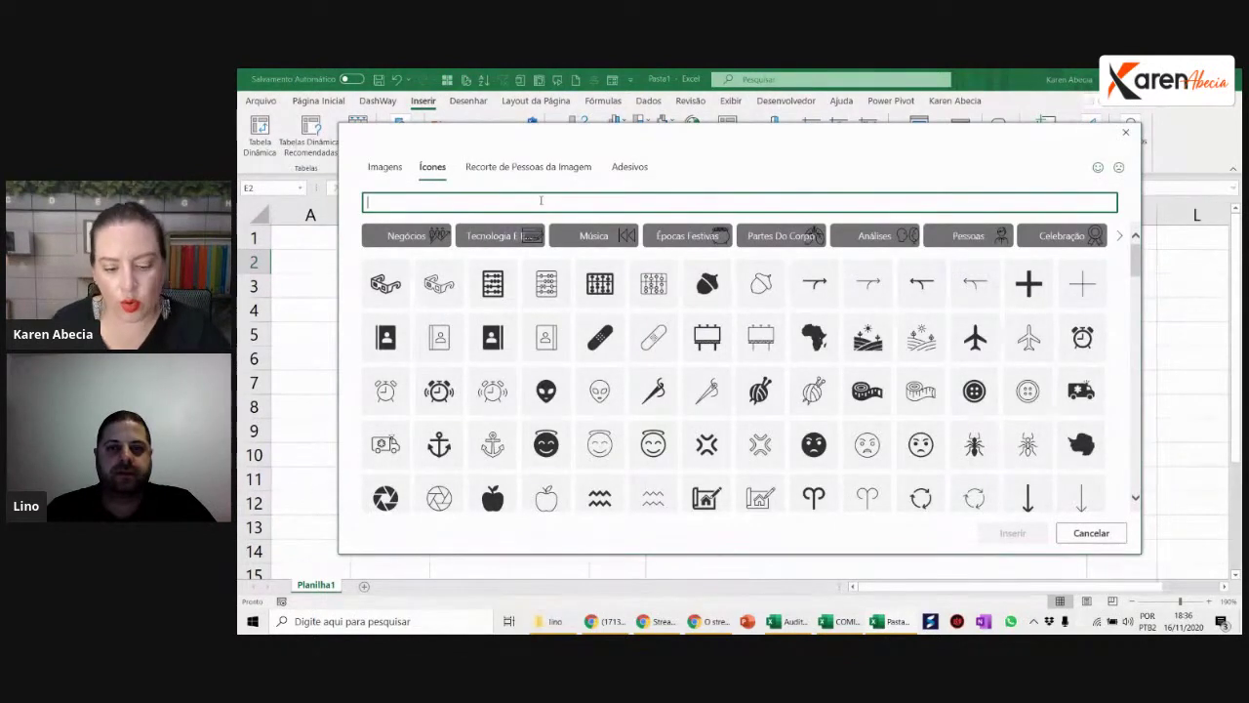
text(rro)
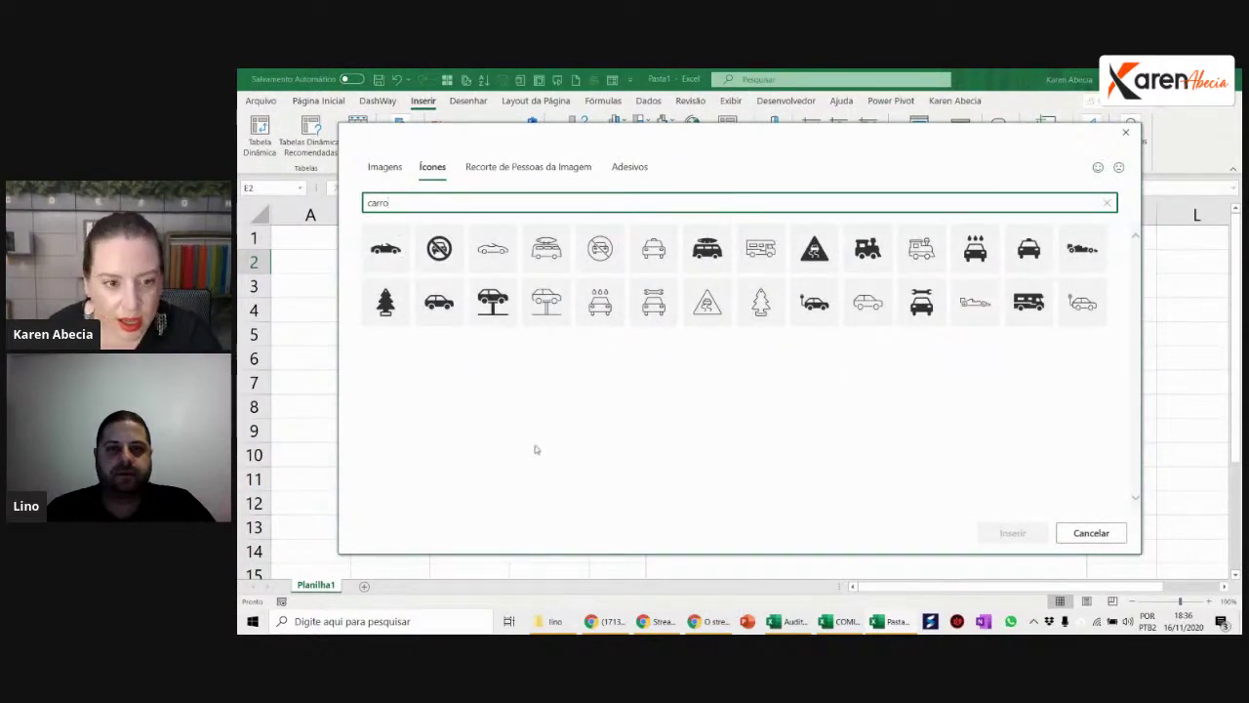
double_click(439, 298)
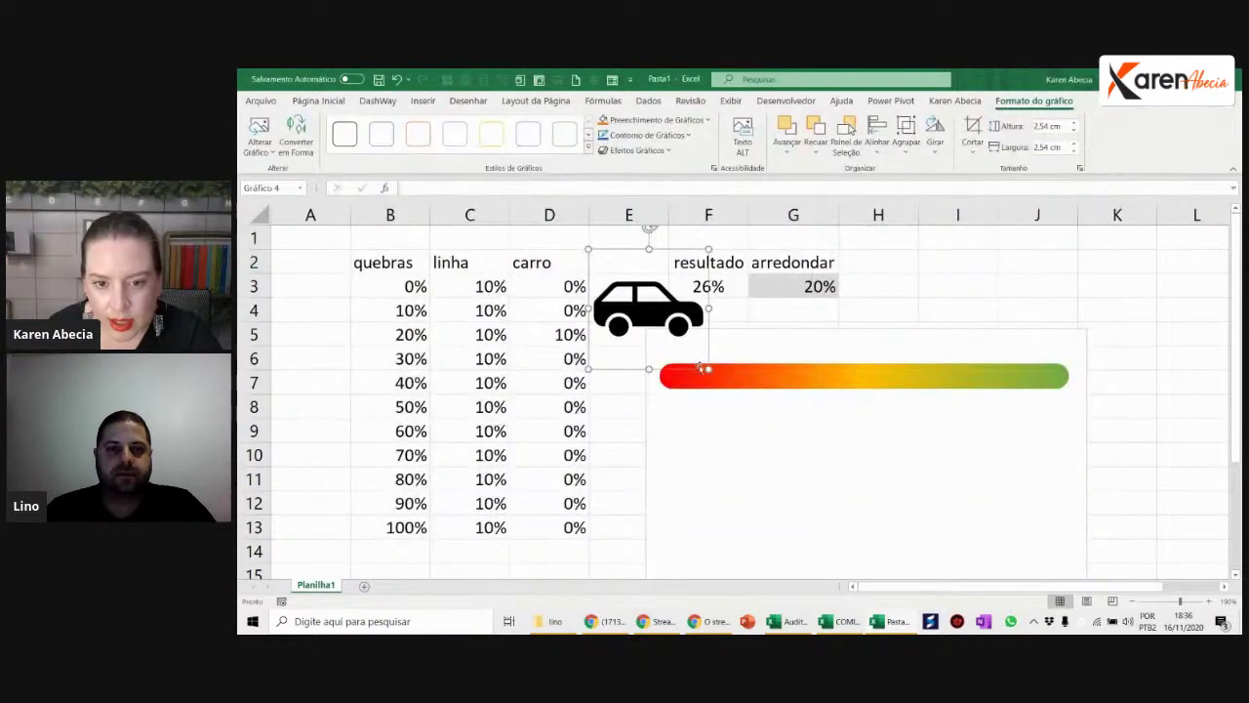
Step: Shrink the car icon to 1.77 cm by 1.77 cm above the chart and fill it dark blue
drag(709, 369, 934, 291)
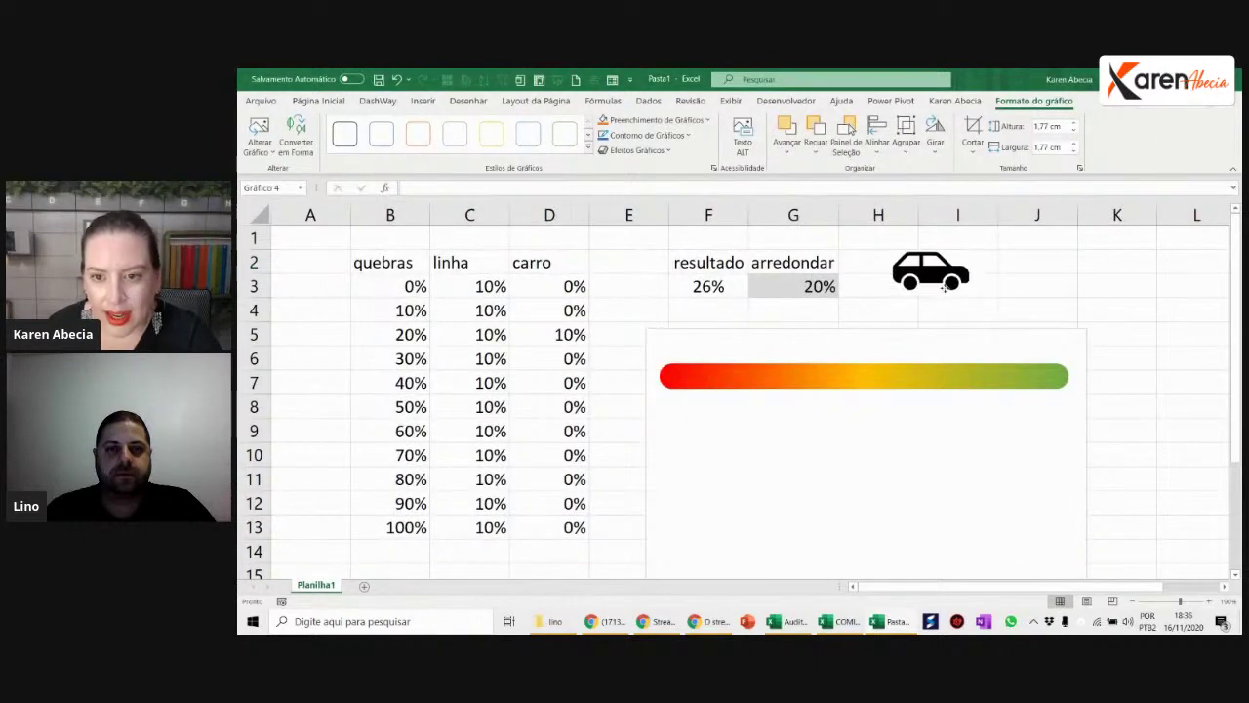
click(649, 119)
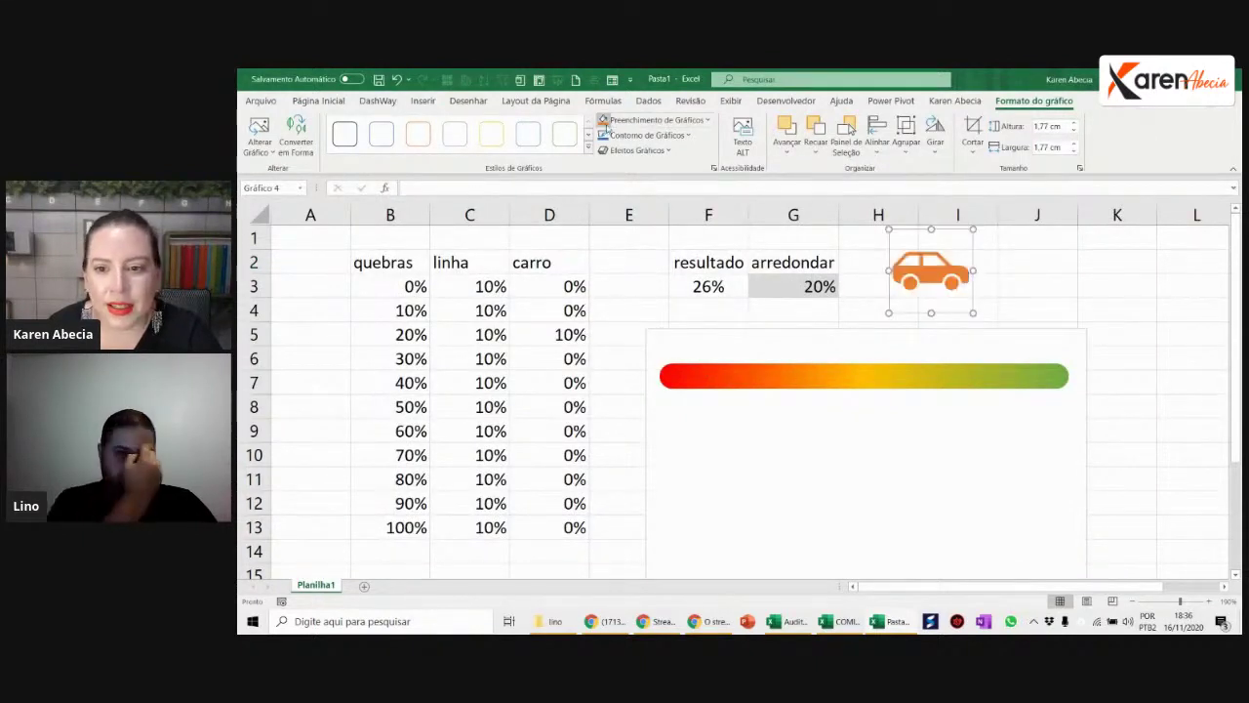
click(708, 119)
click(643, 172)
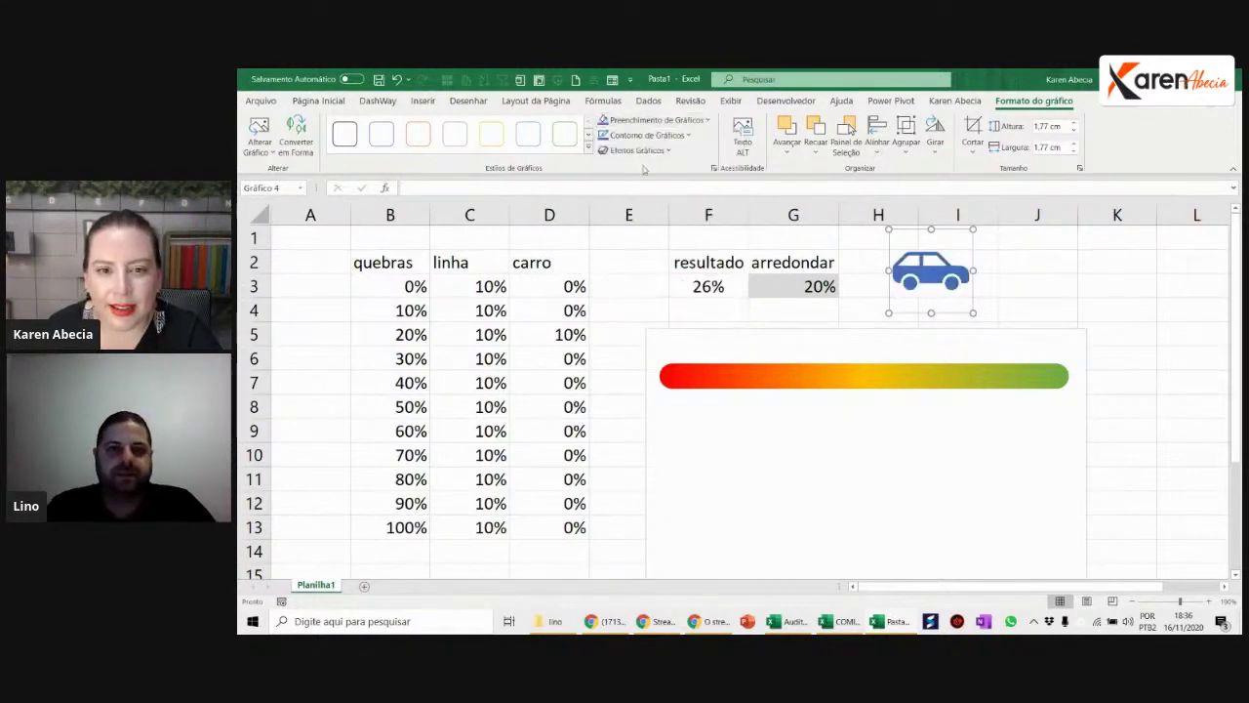
click(708, 119)
key(Escape)
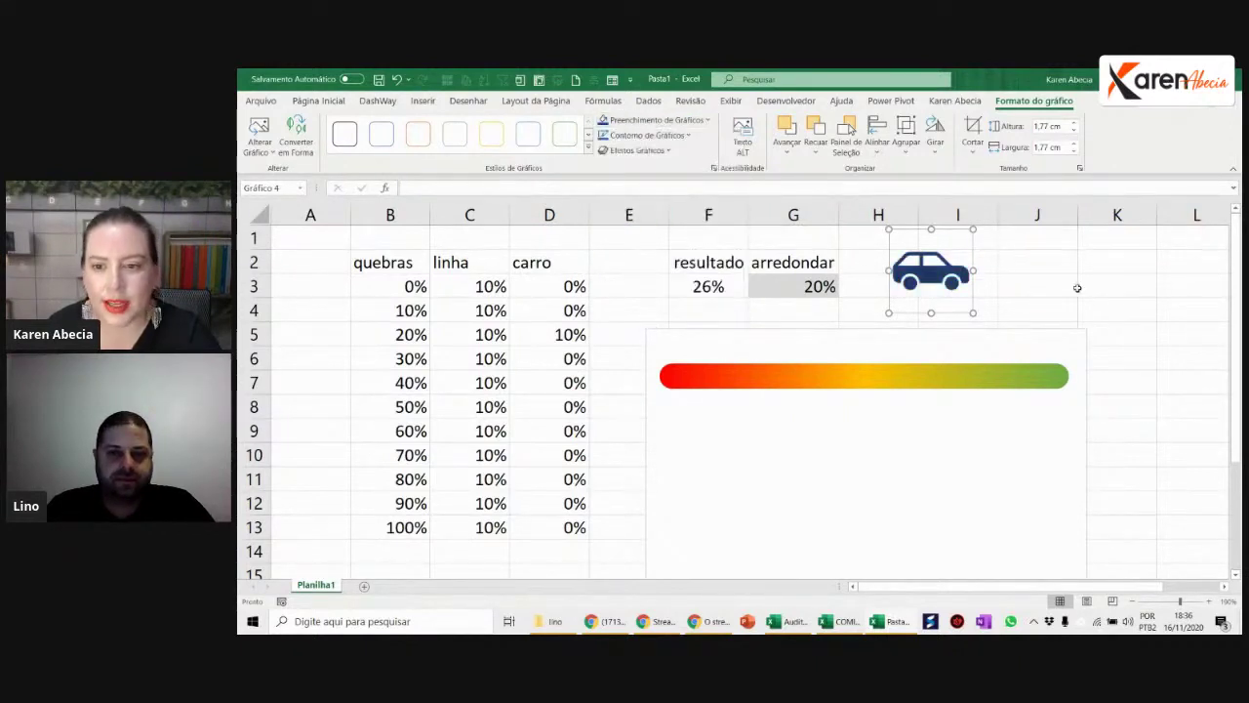
click(1073, 286)
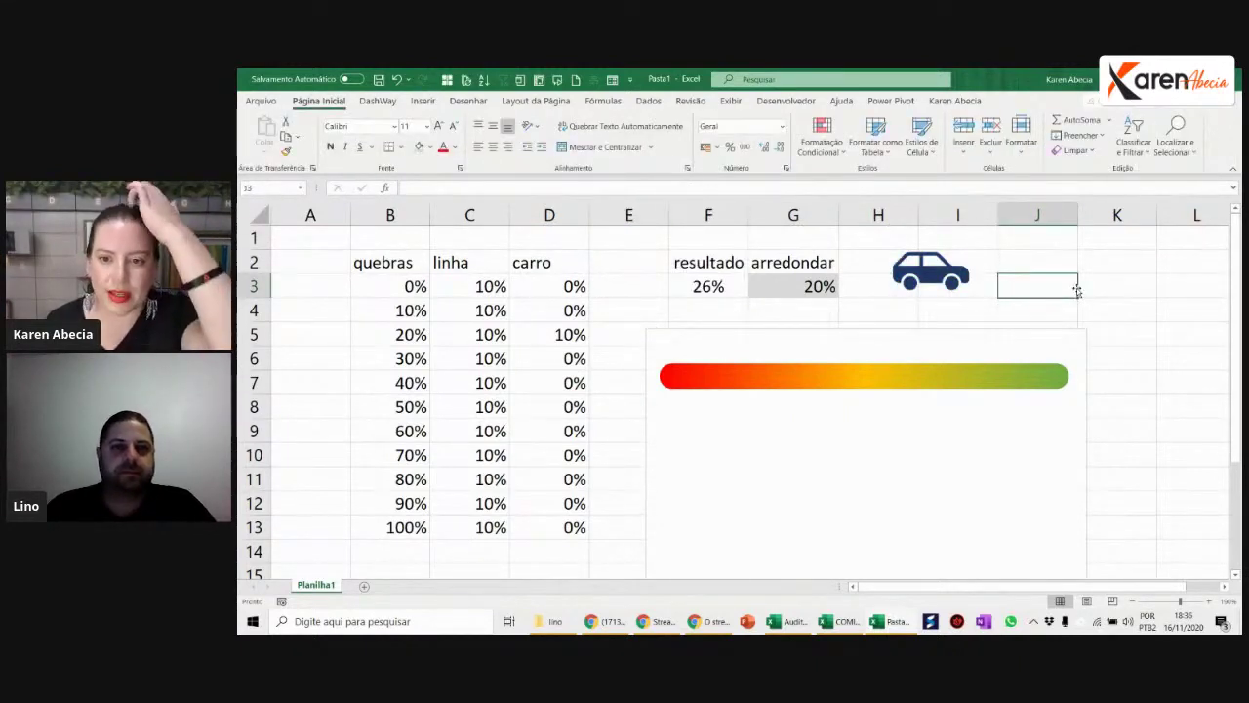
Step: Copy the carro column D2:D13 and paste it into the gradient line chart as a second series
click(966, 275)
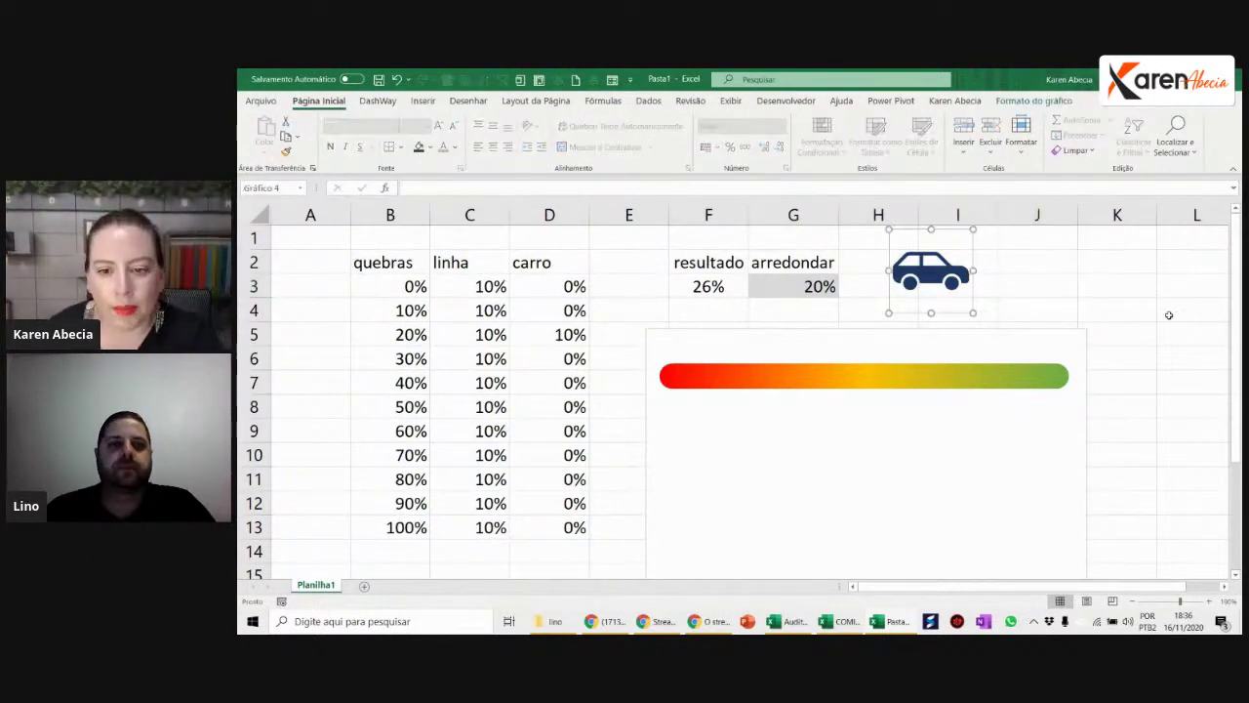
click(796, 384)
drag(550, 264, 562, 521)
drag(559, 262, 568, 527)
key(ctrl+c)
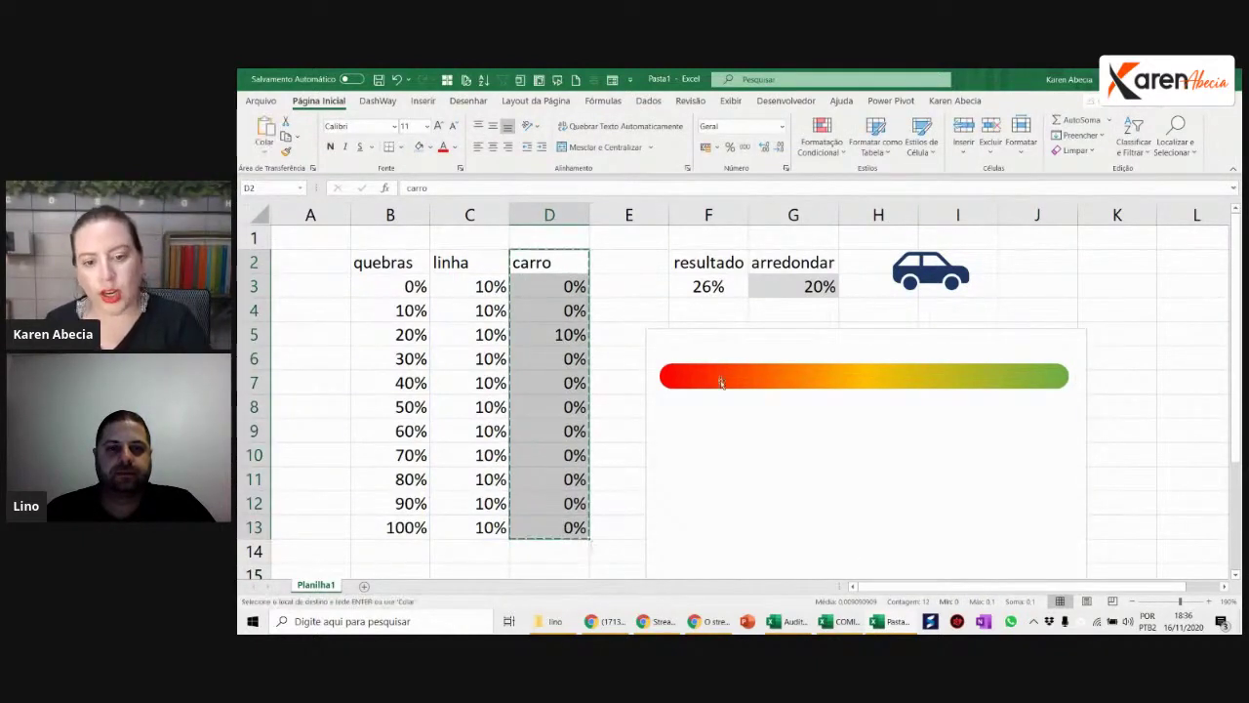
click(792, 407)
key(ctrl+v)
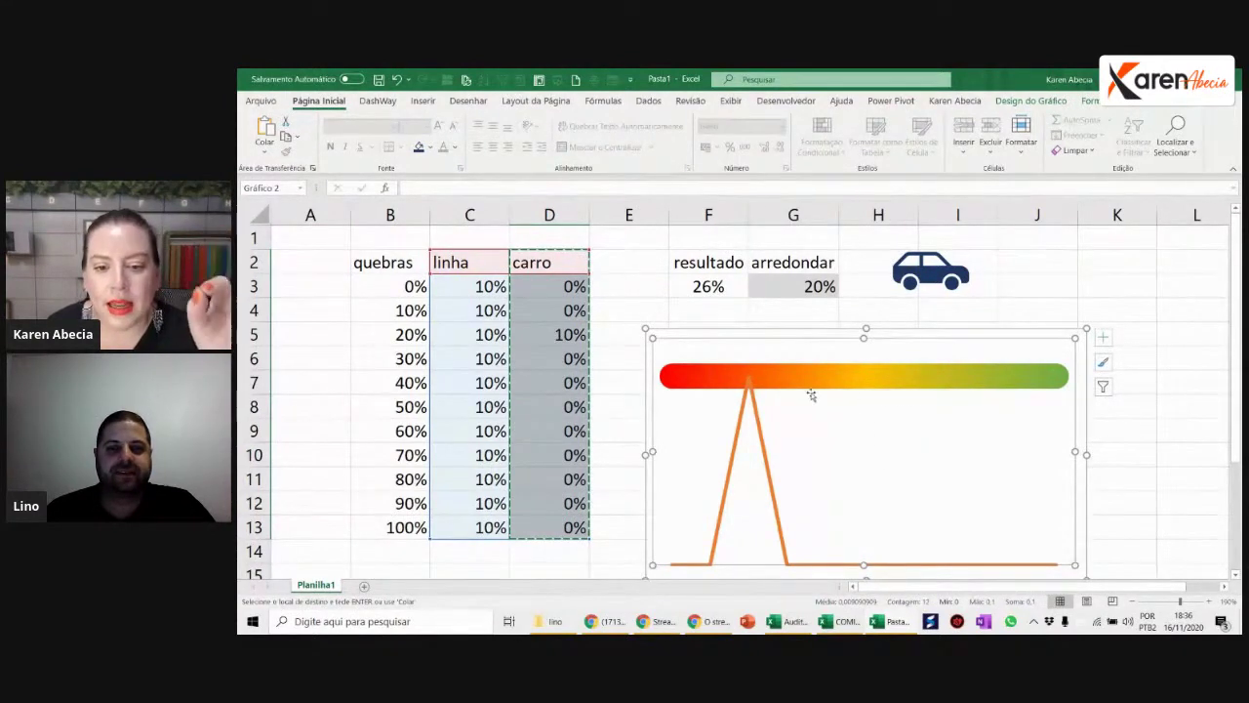
Step: Select the carro series in the chart and set its line to no outline
click(747, 383)
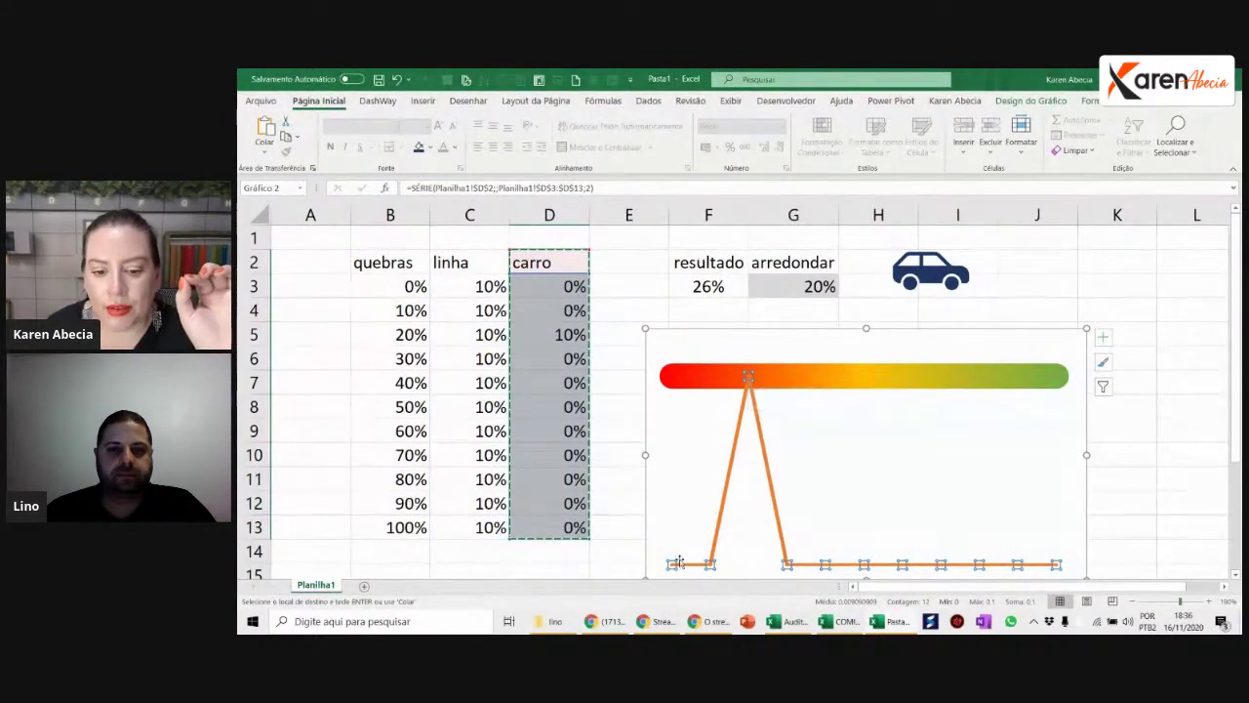
click(683, 309)
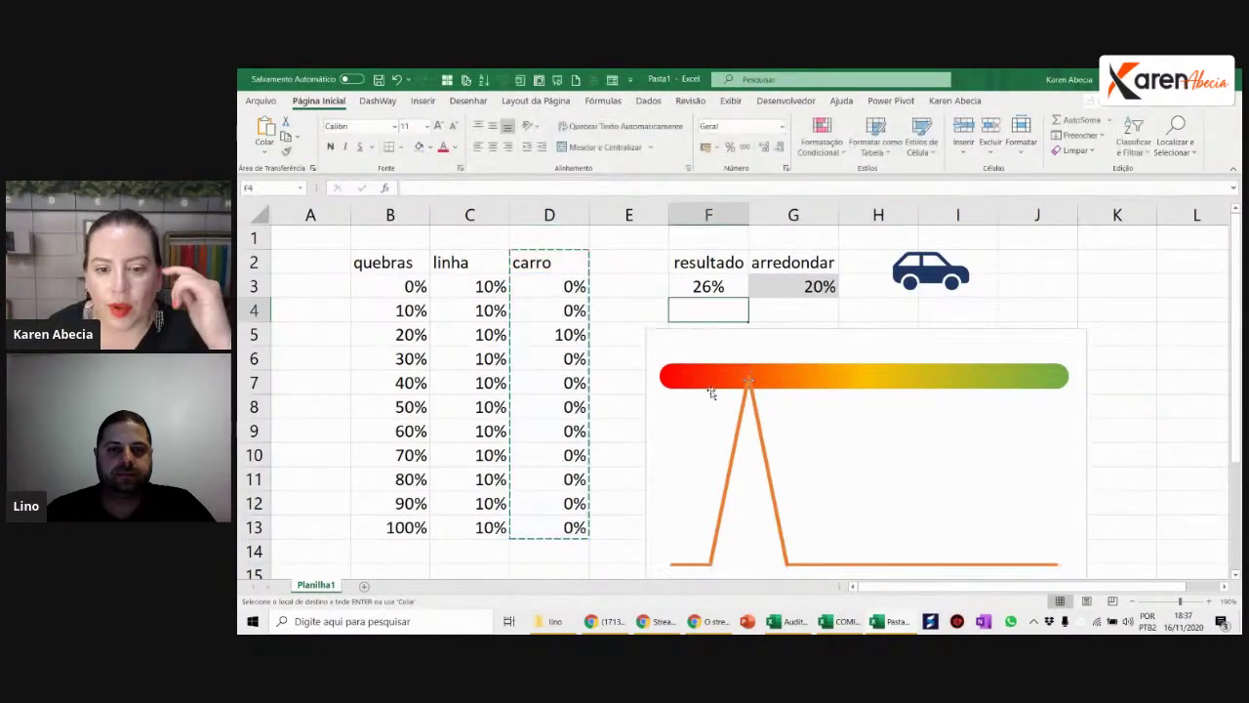
click(740, 422)
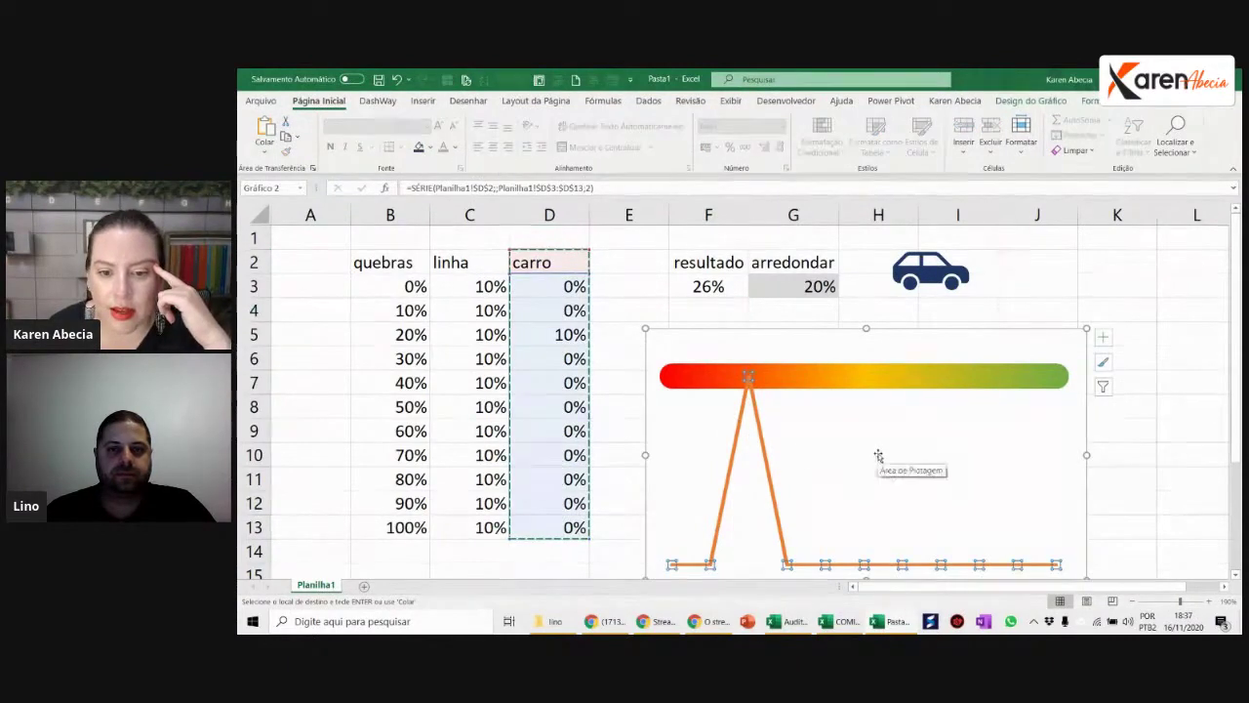
scroll(878, 455, down, 1)
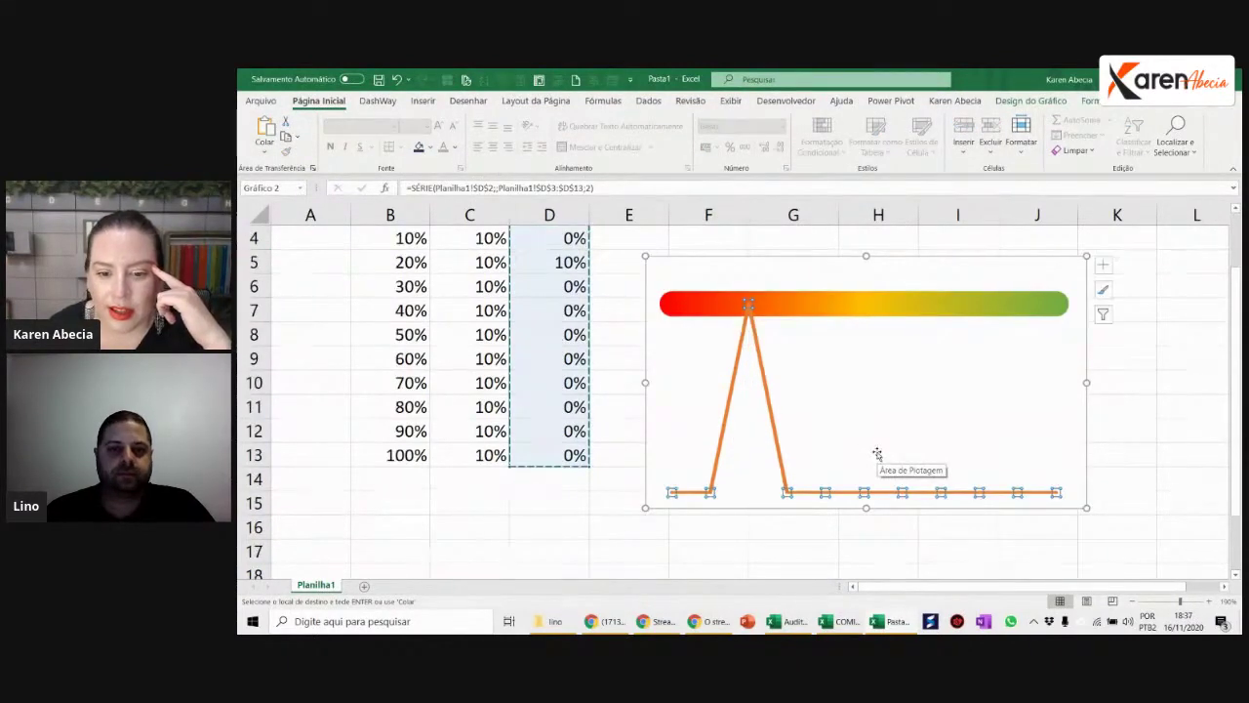
scroll(874, 451, up, 1)
click(625, 407)
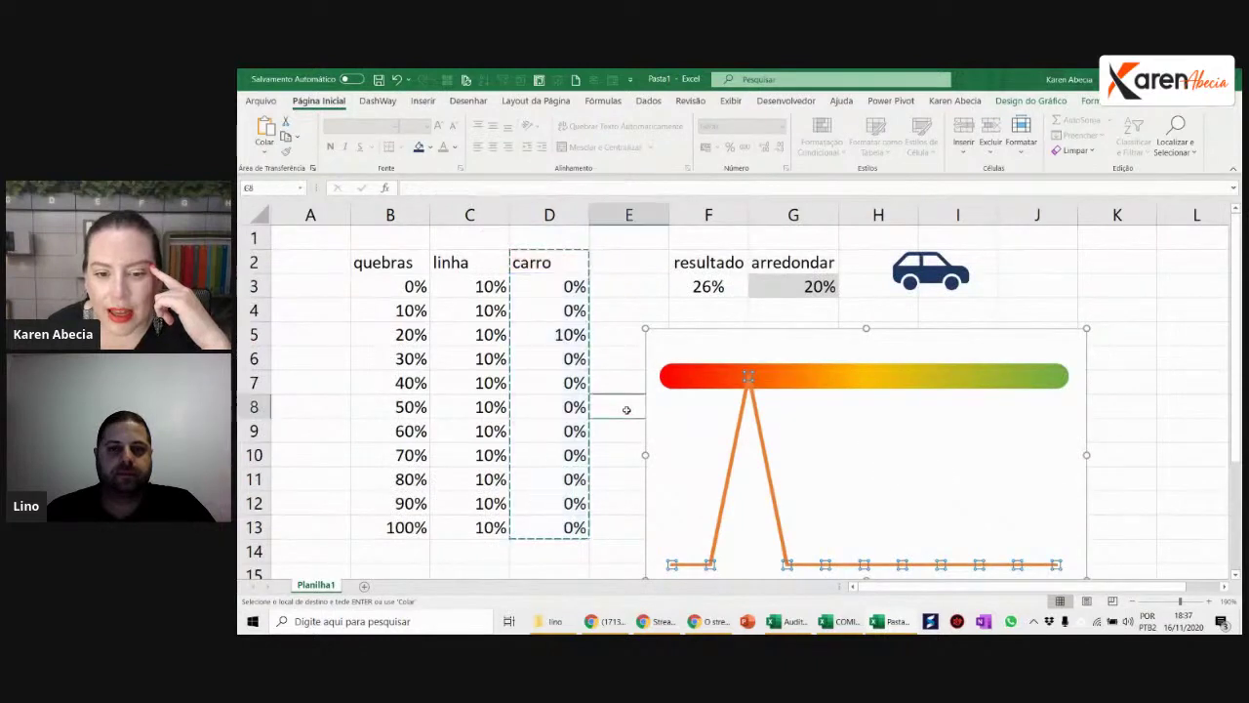
click(774, 466)
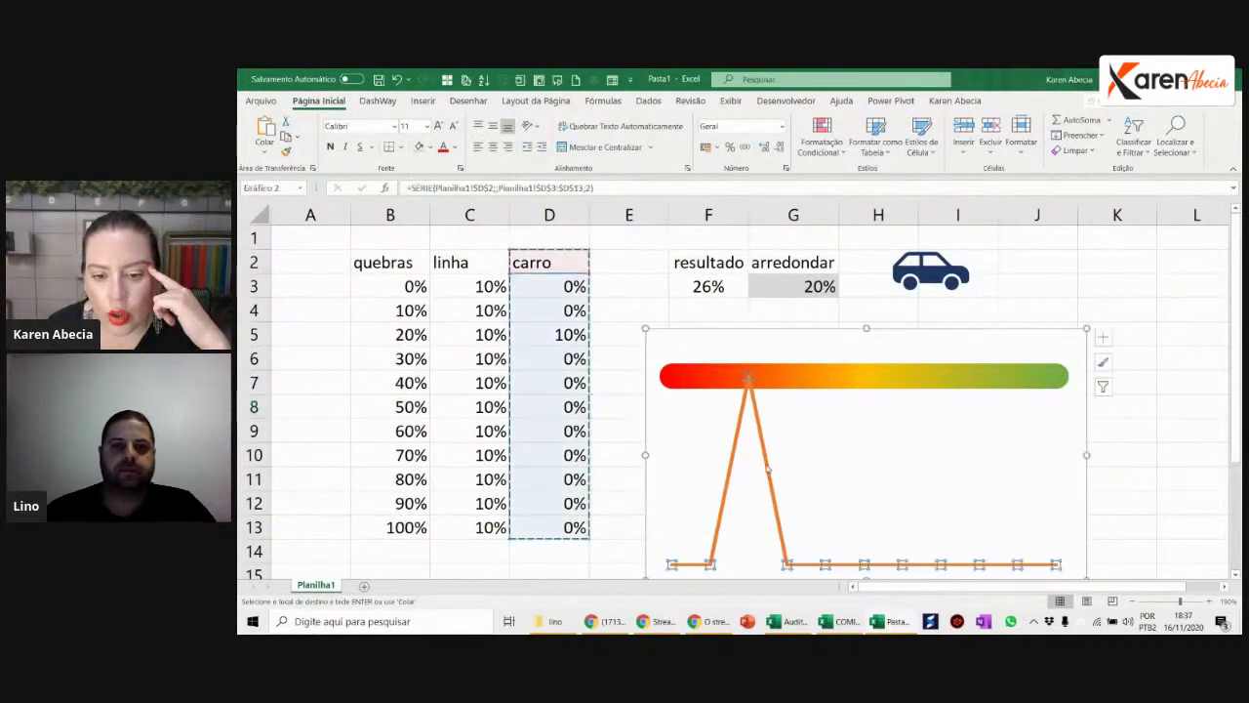
click(774, 467)
click(1093, 100)
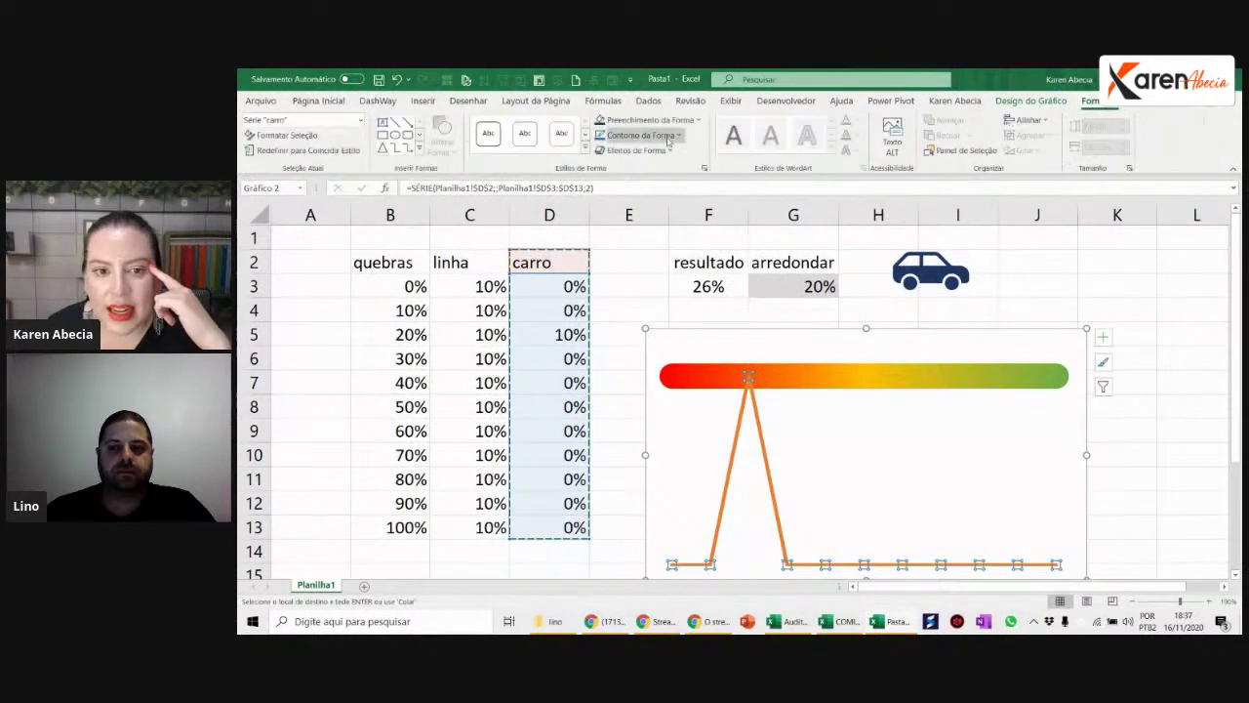
click(641, 134)
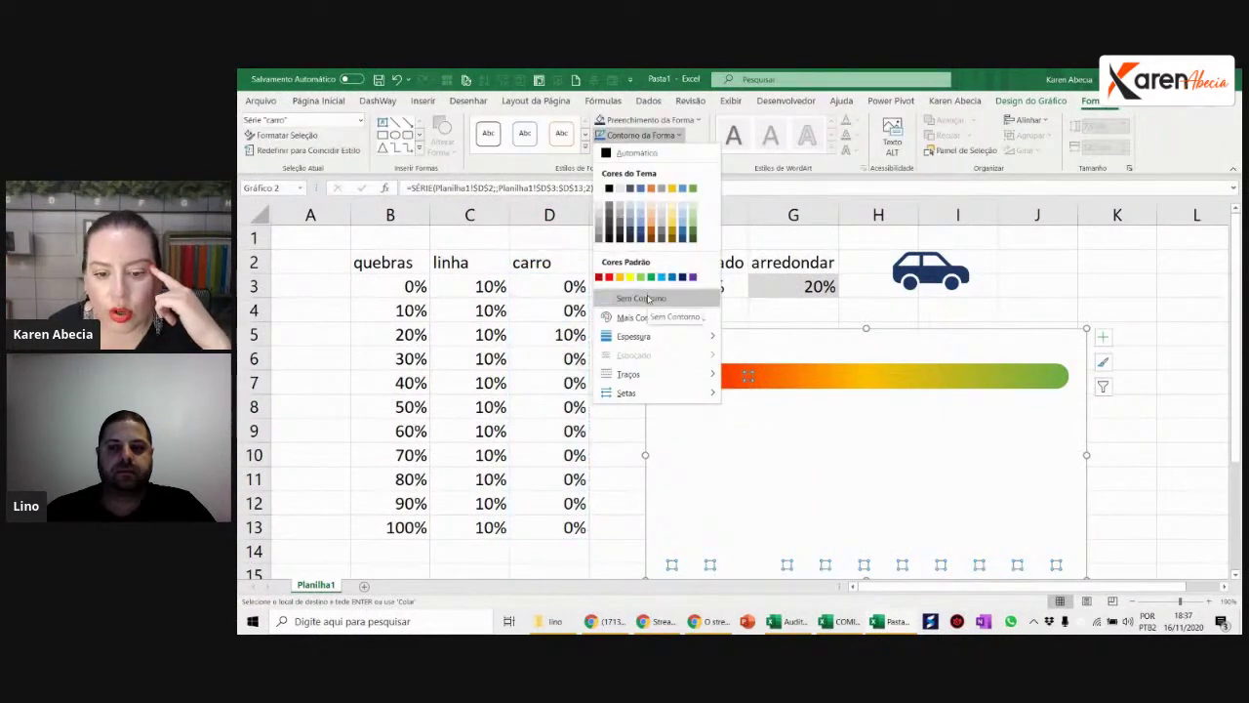
click(648, 298)
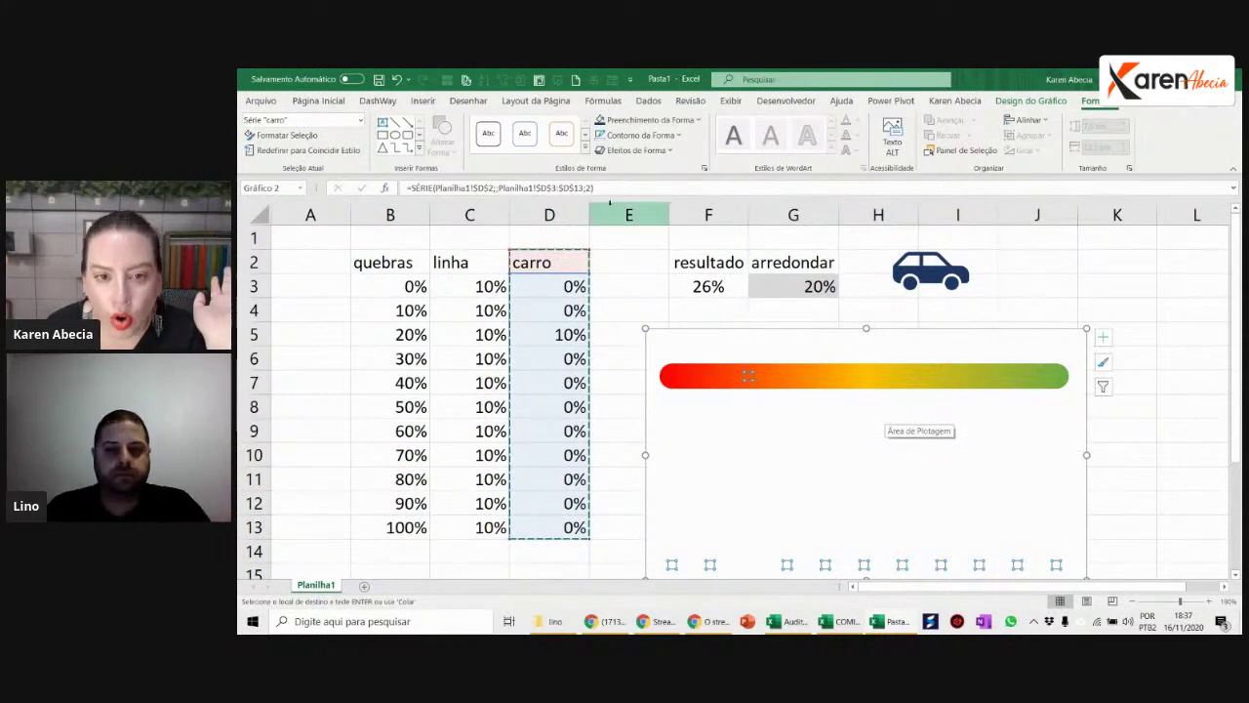
click(625, 121)
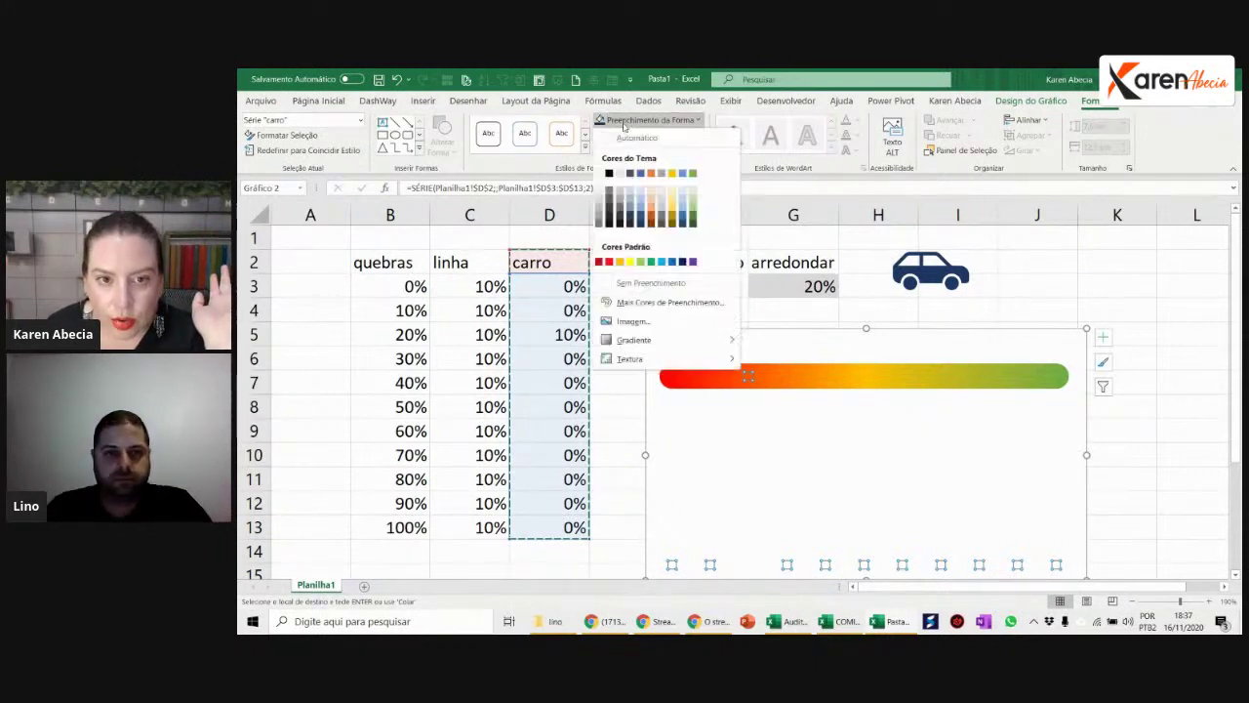
click(630, 176)
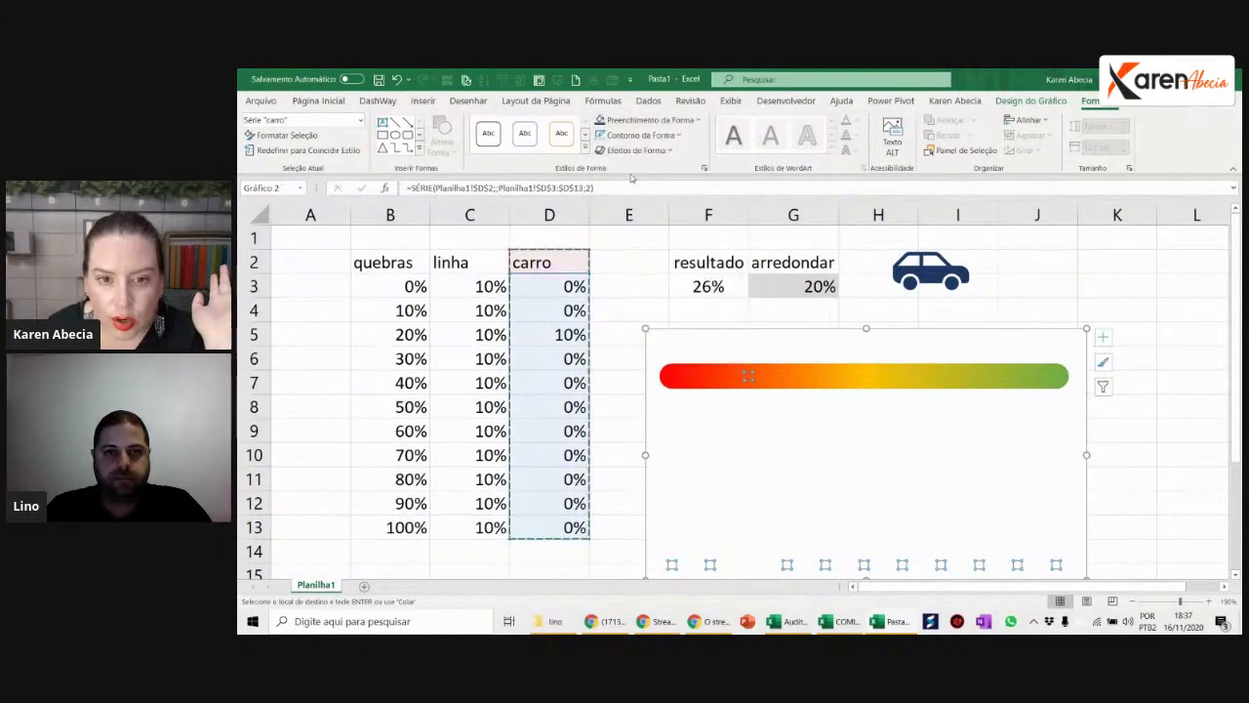
click(627, 136)
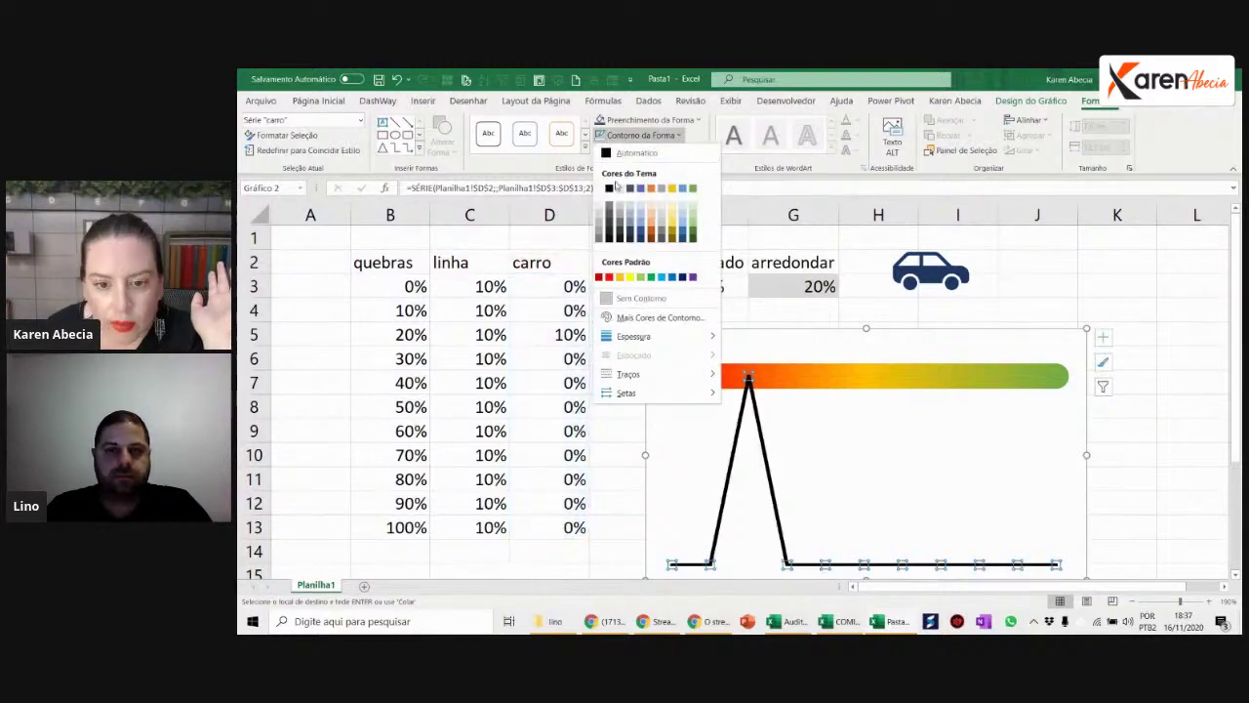
click(794, 374)
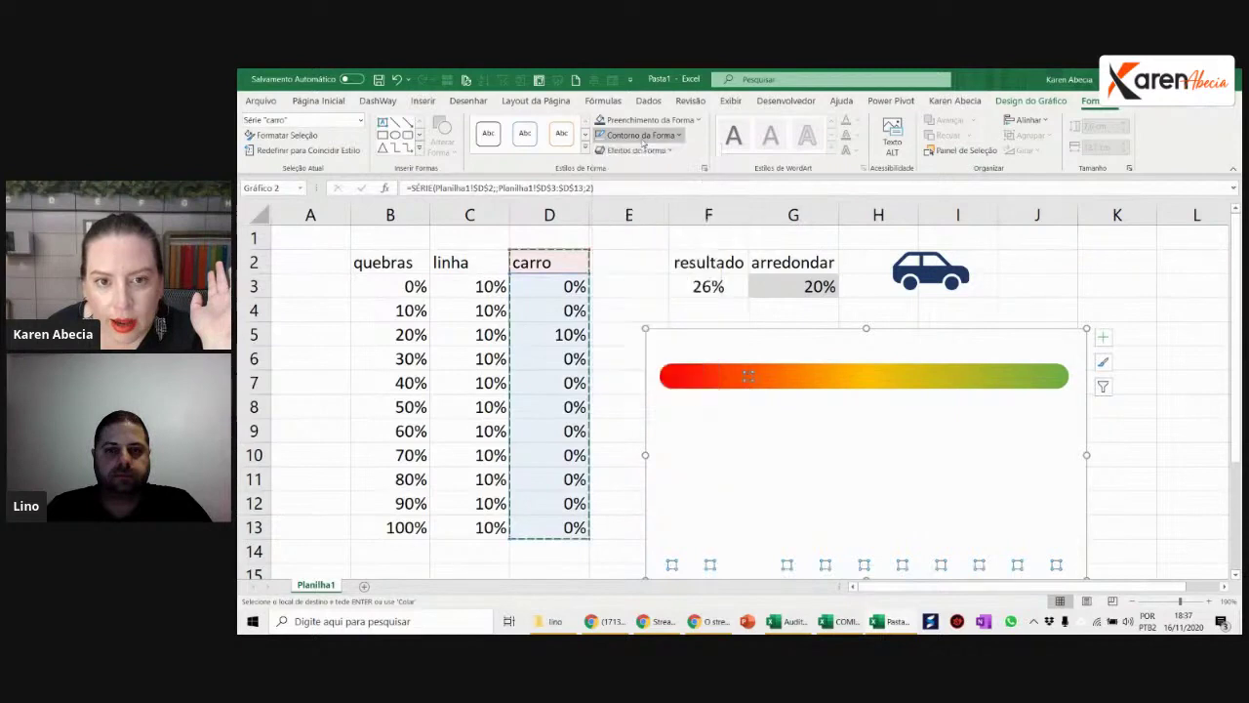
right_click(748, 379)
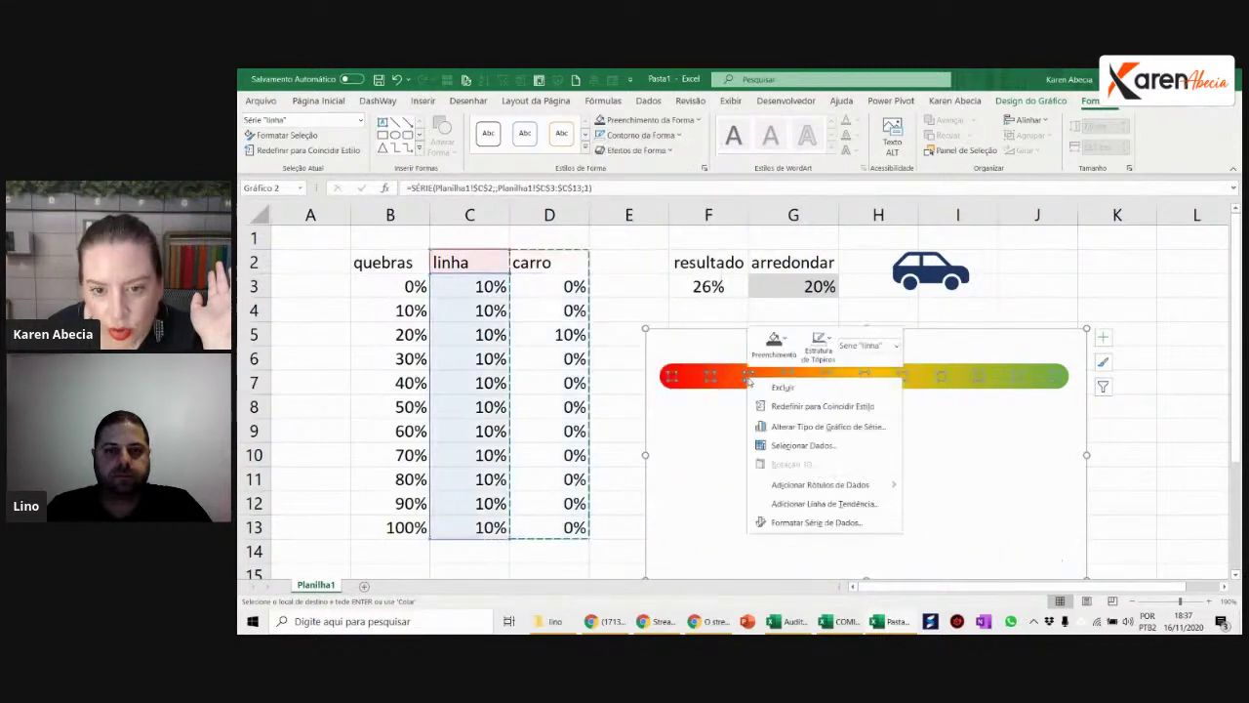
key(Escape)
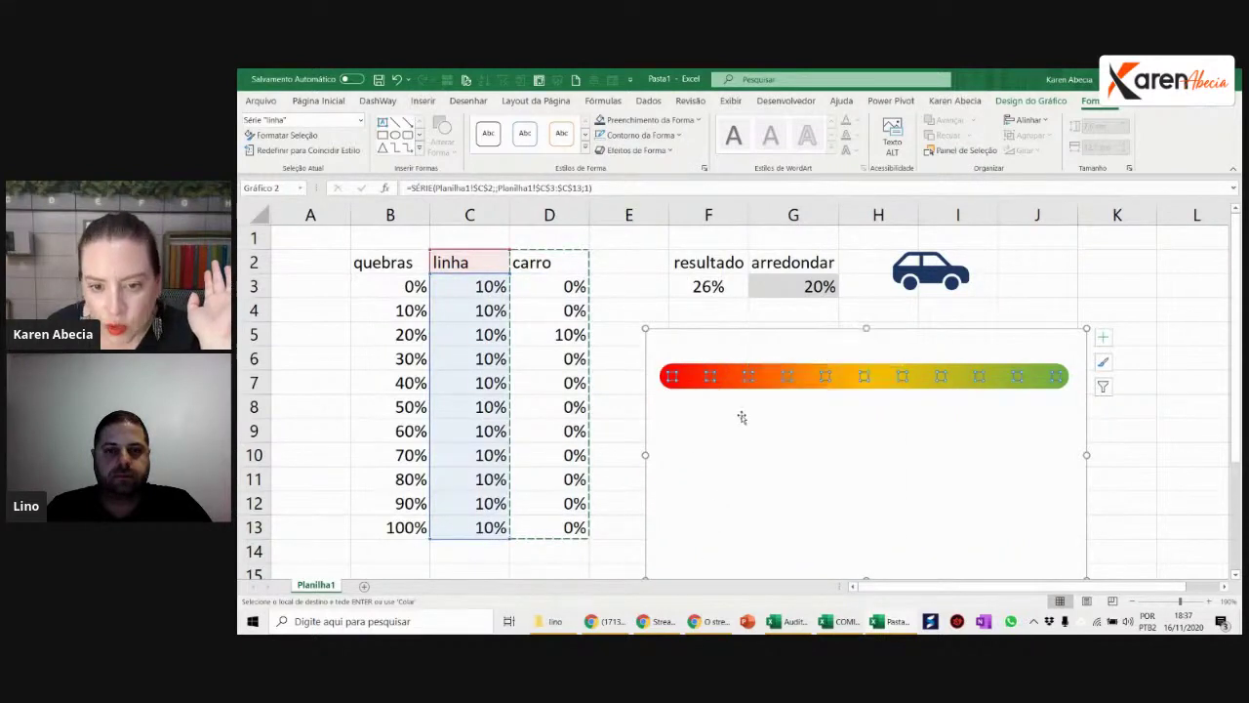
Step: Paste the copied carro data into the gradient chart as a second series and change that series' type to Linhas com Marcadores
click(752, 422)
key(ctrl+v)
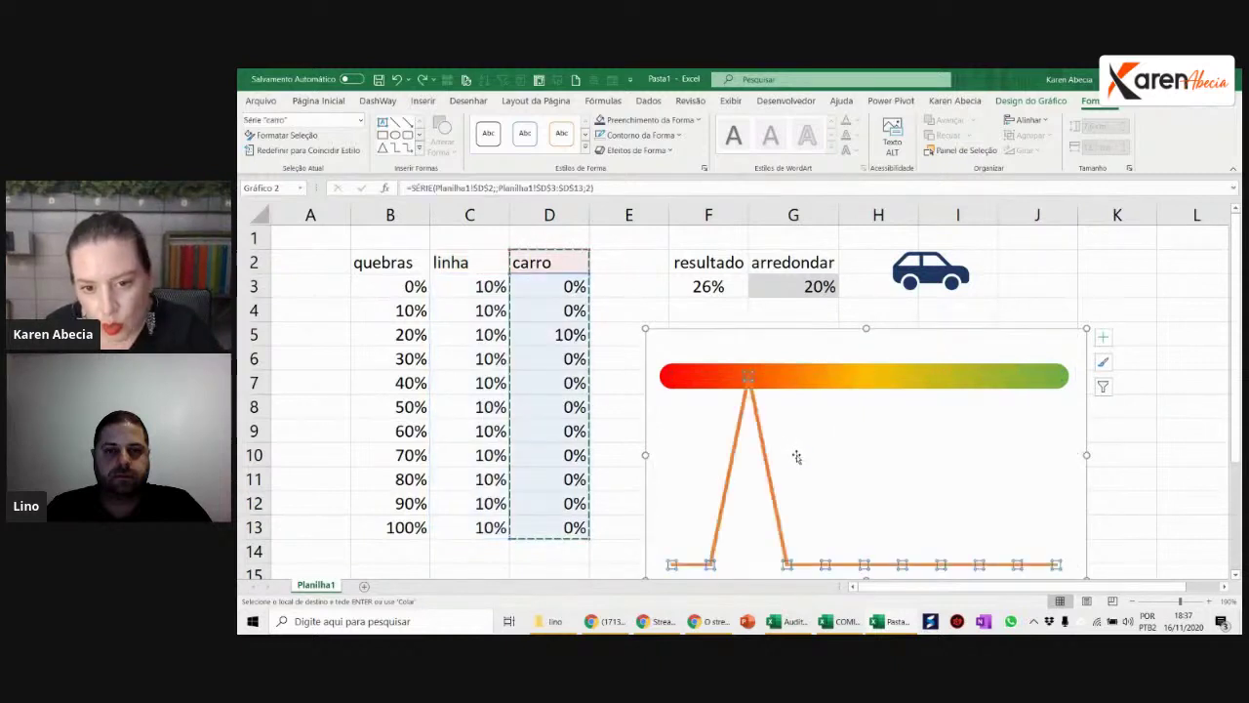
right_click(750, 397)
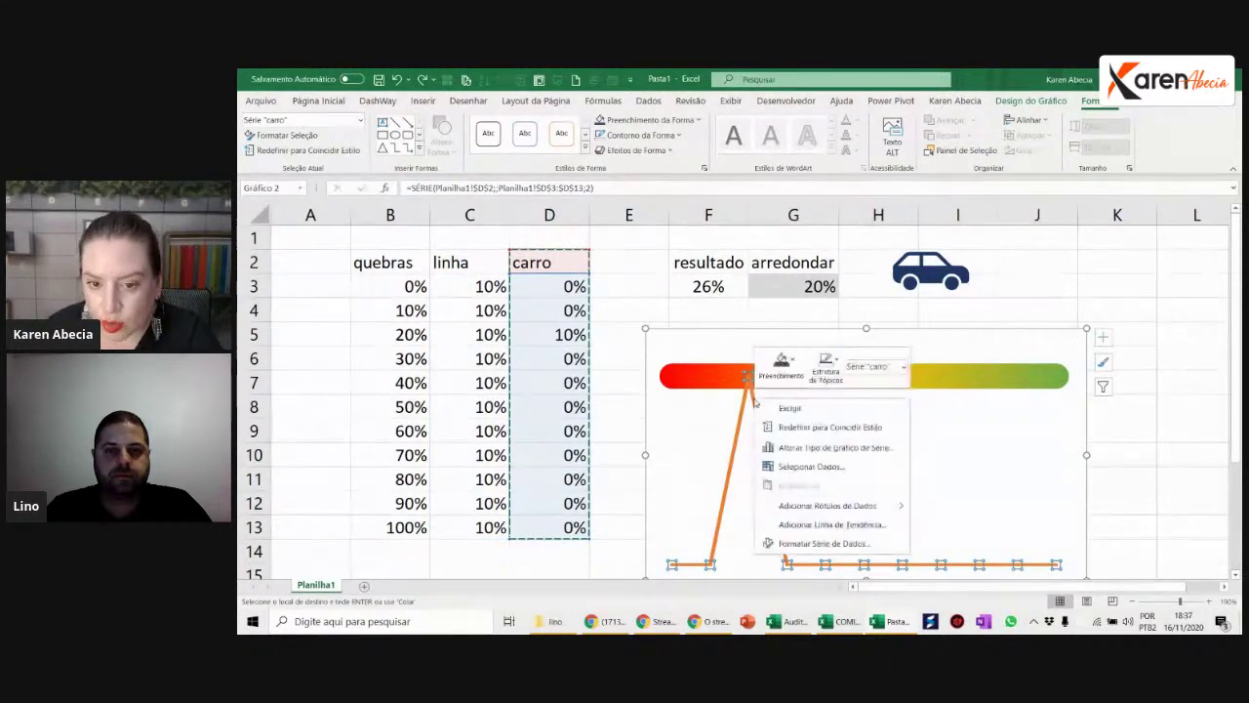
click(842, 448)
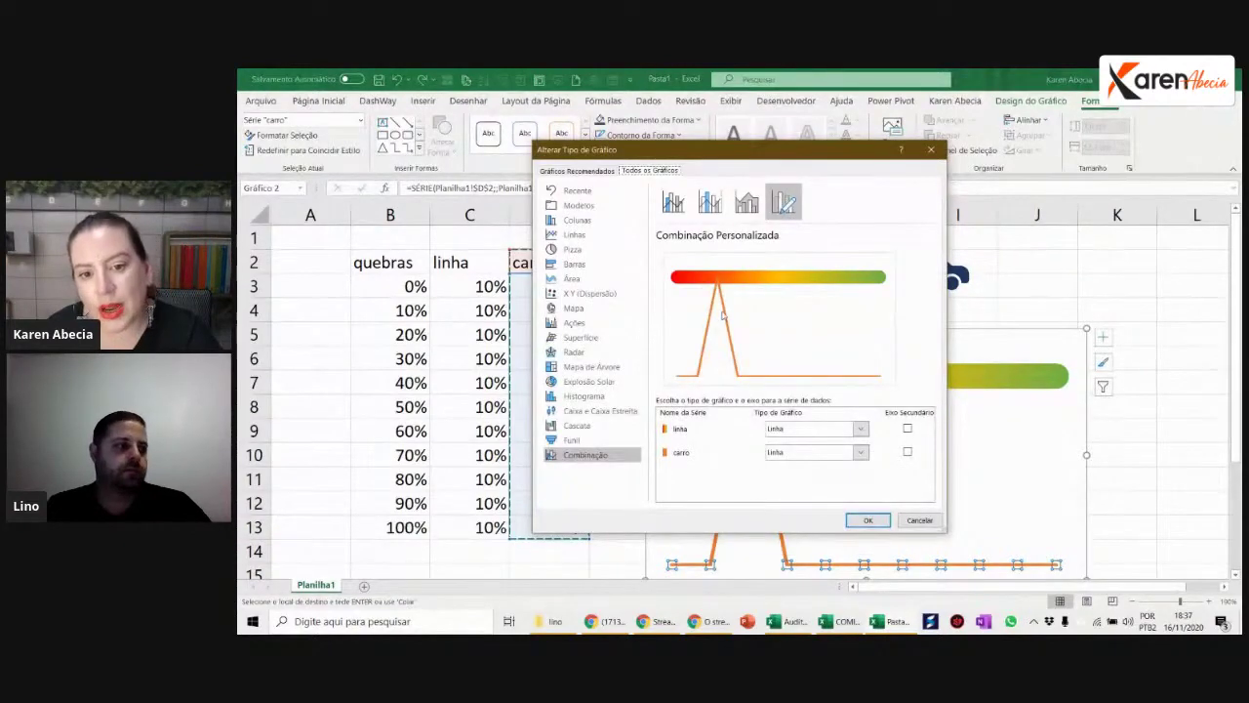
drag(733, 160, 464, 129)
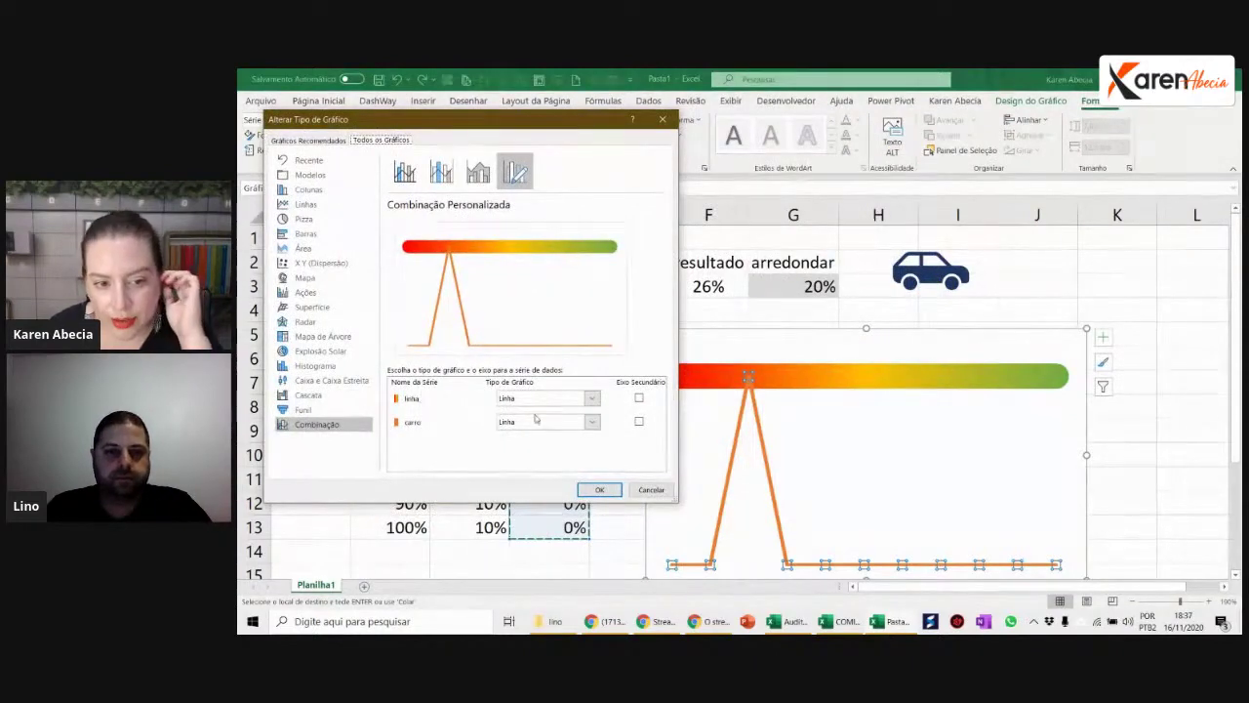
click(597, 424)
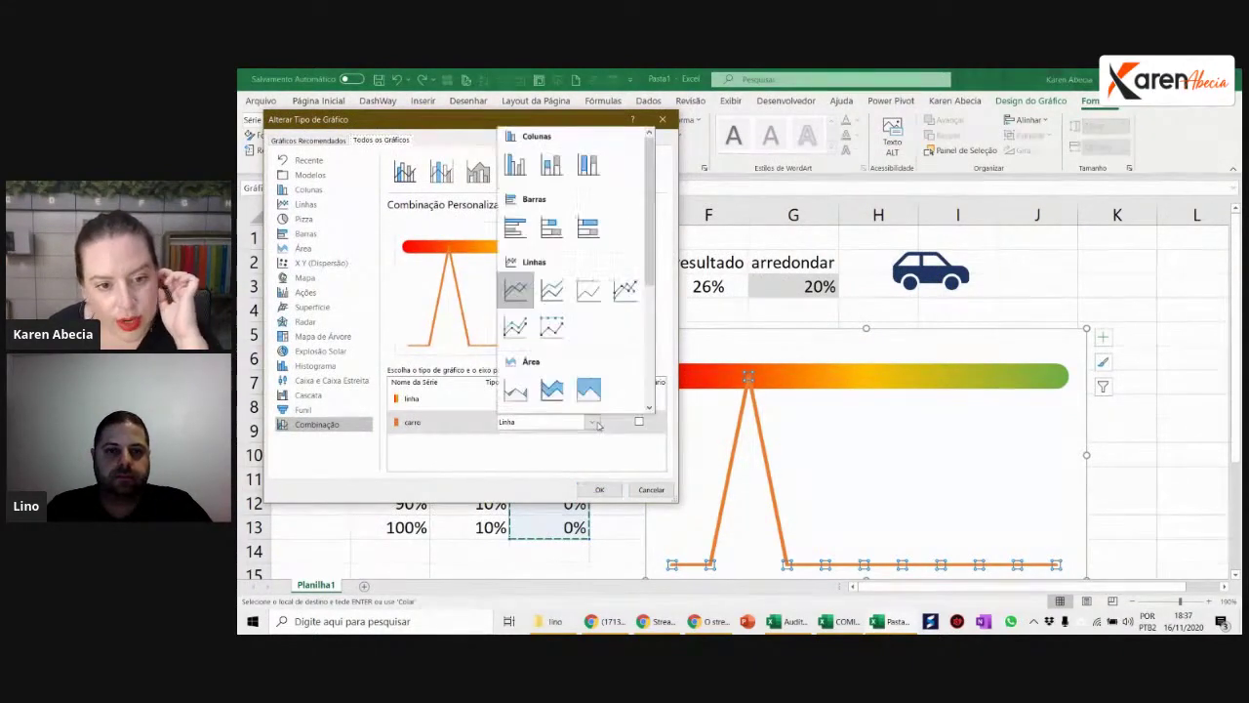
click(626, 289)
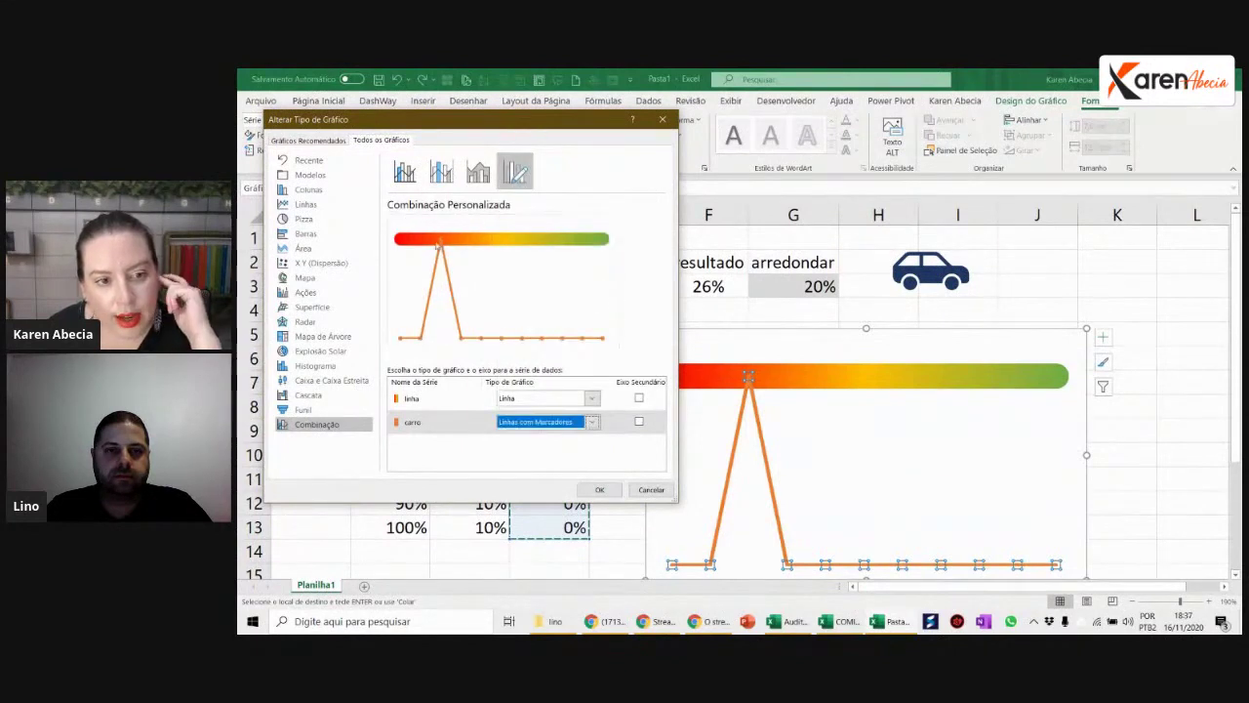
click(600, 489)
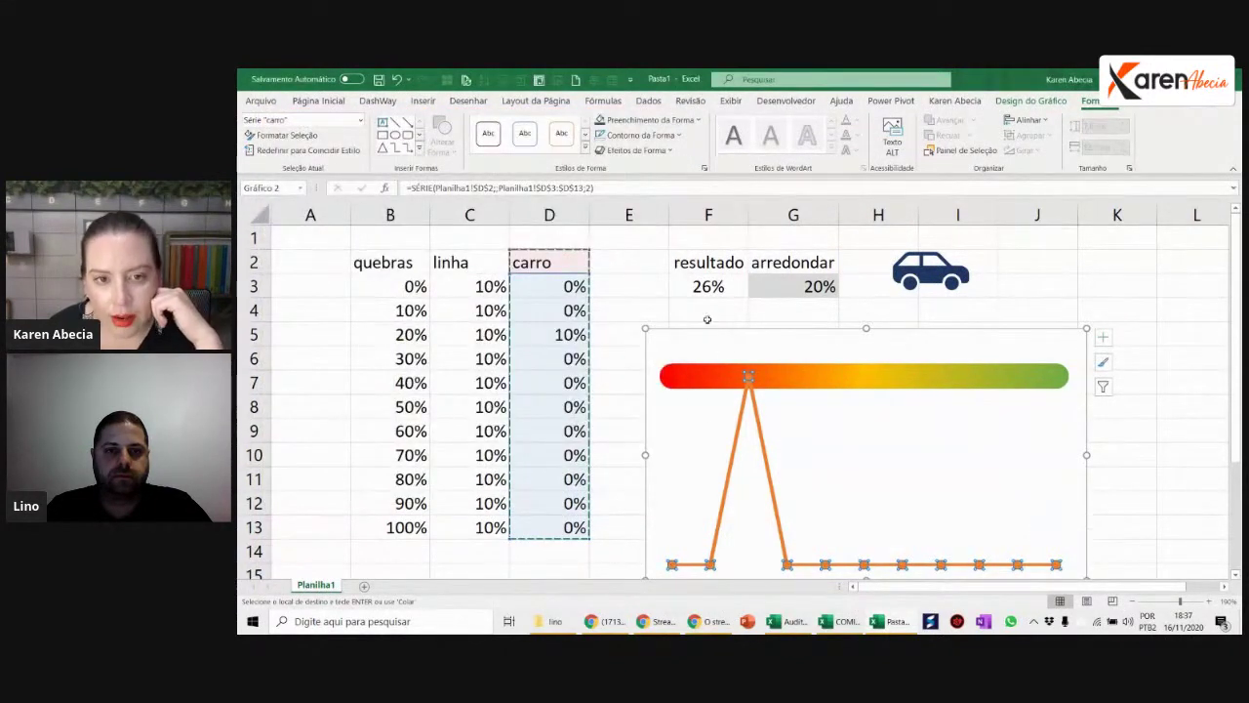
Step: Remove the carro series' connecting line with no outline so only its markers are drawn, keeping the series selected
click(625, 135)
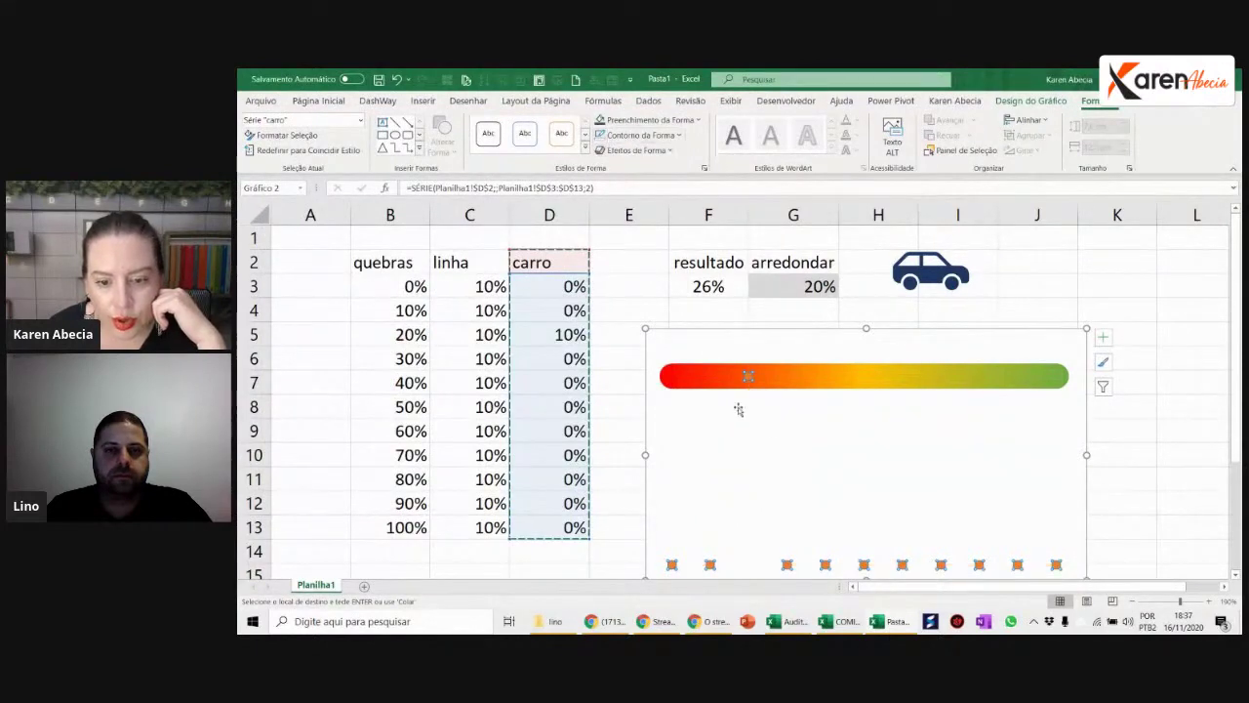
click(1121, 479)
click(1018, 514)
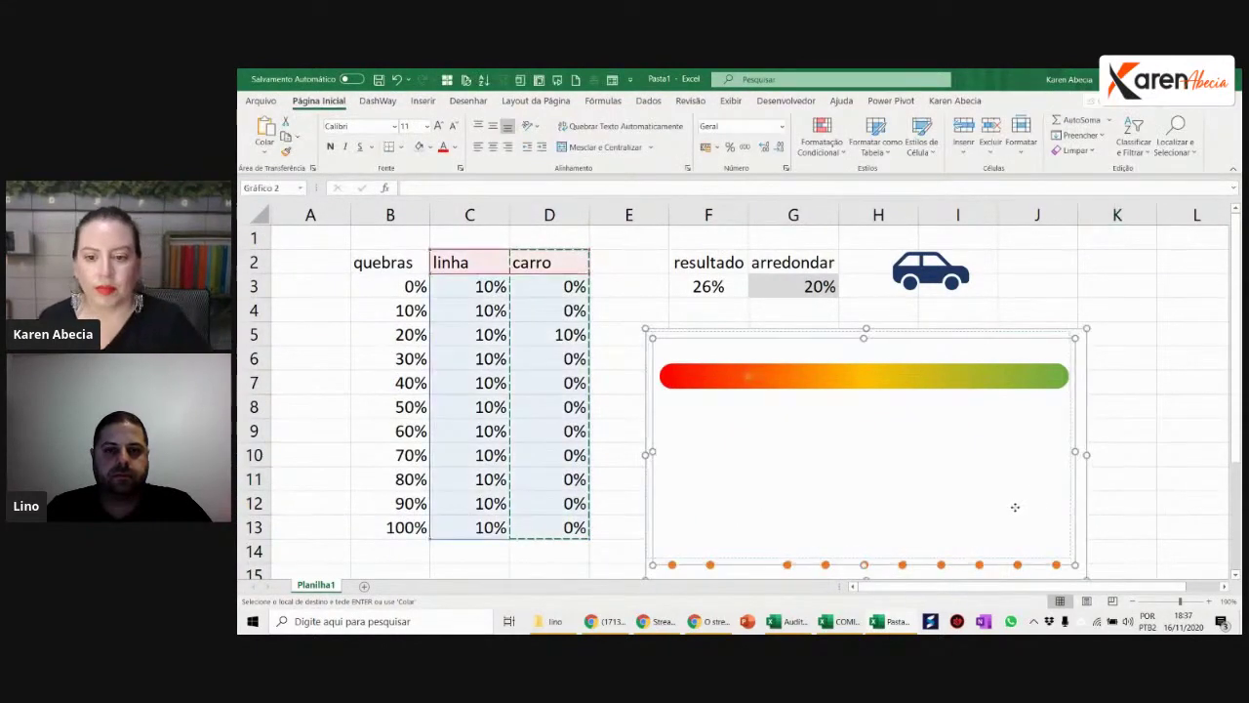
click(749, 380)
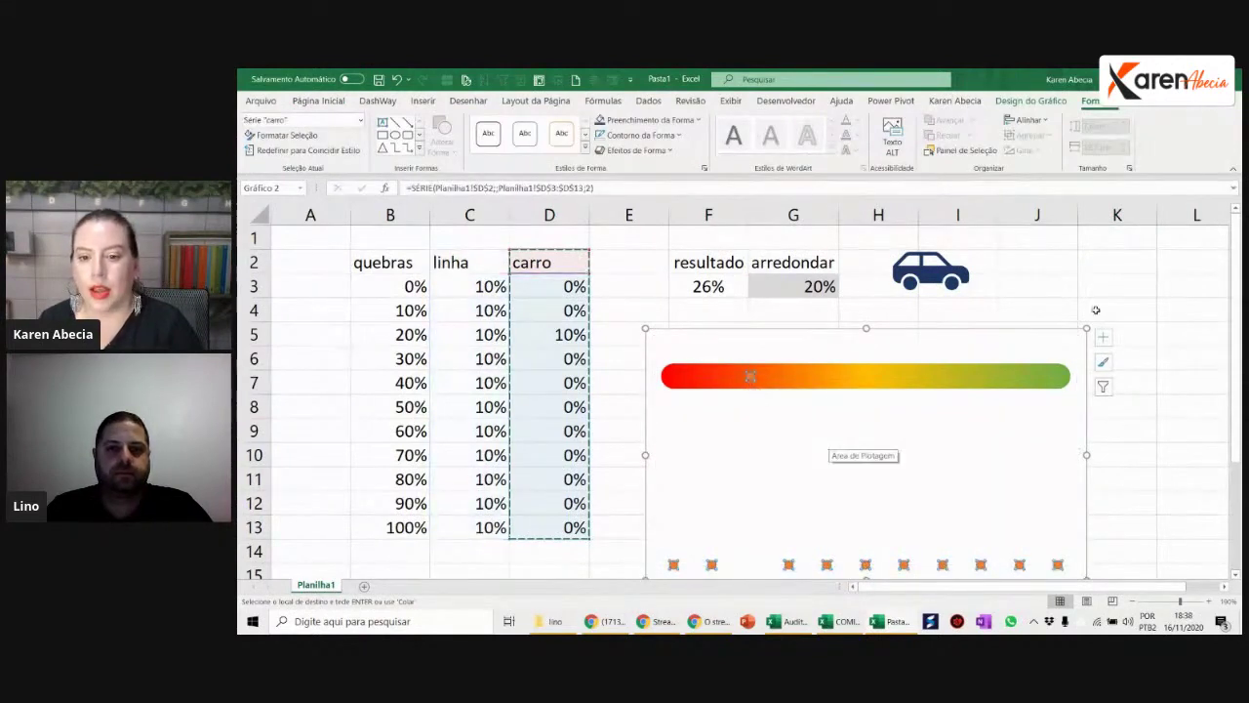
Step: Copy the dark blue car icon and paste it onto the carro series' markers in the chart
click(929, 277)
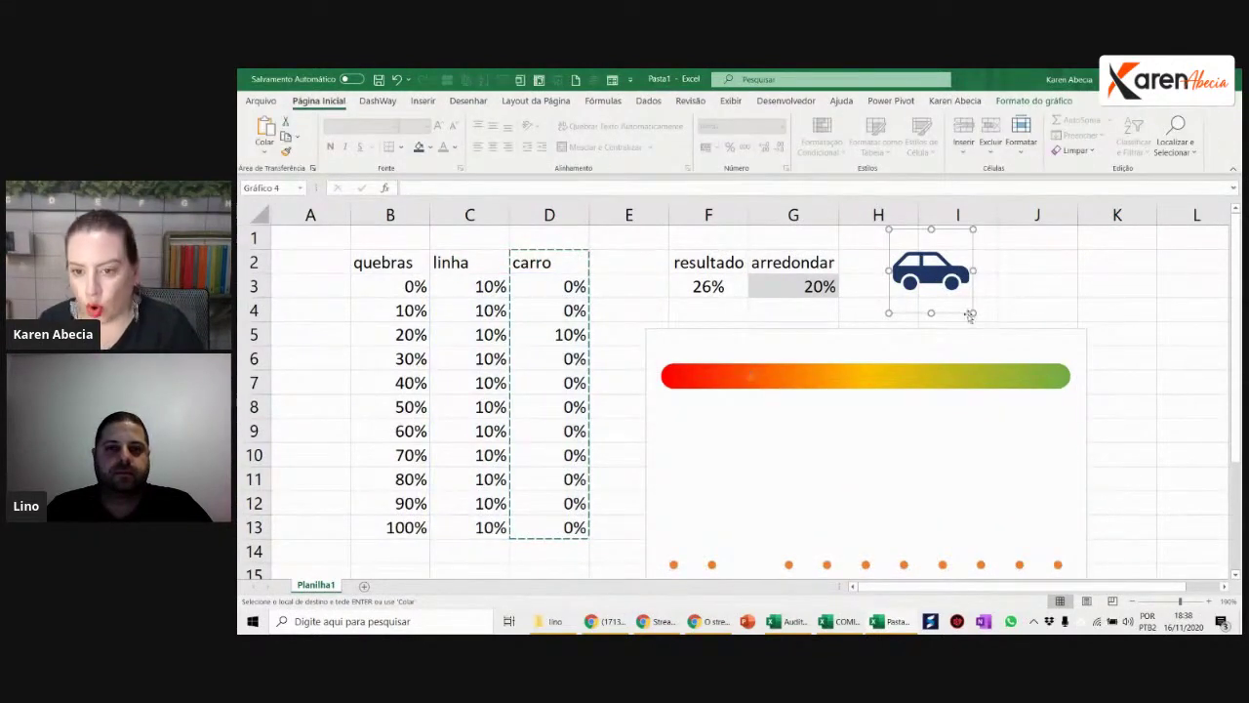
click(973, 312)
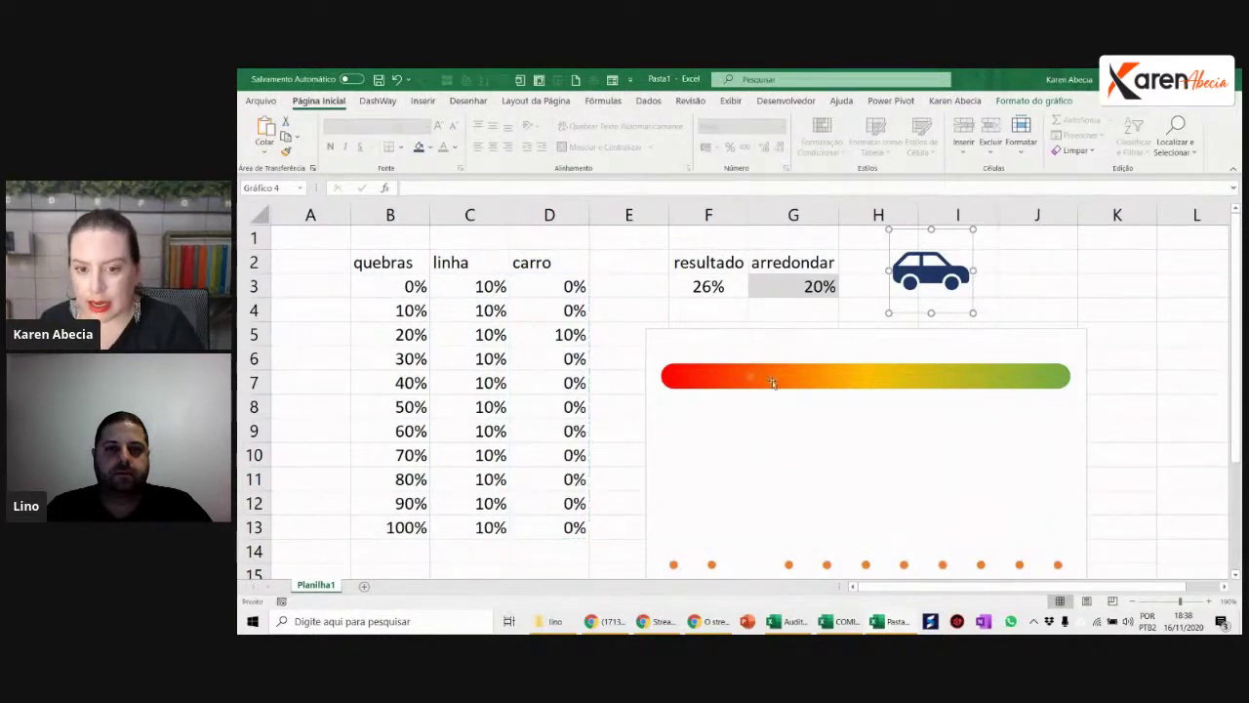
click(749, 382)
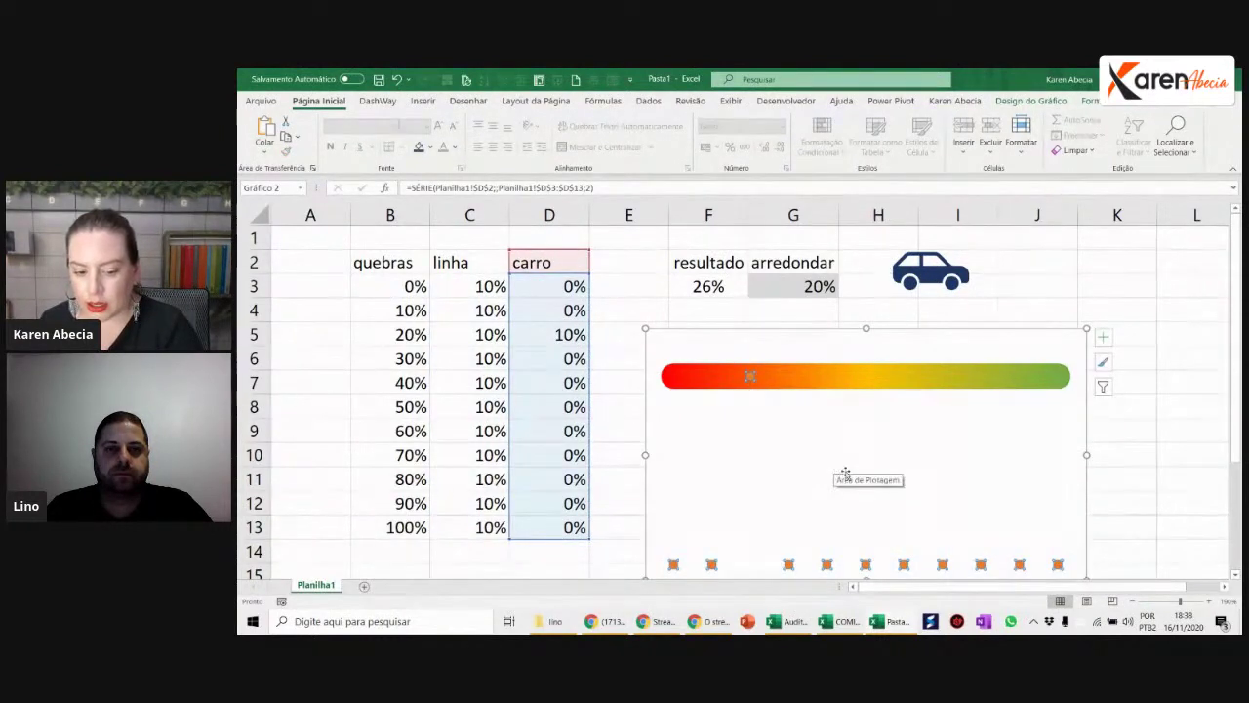
key(ctrl+v)
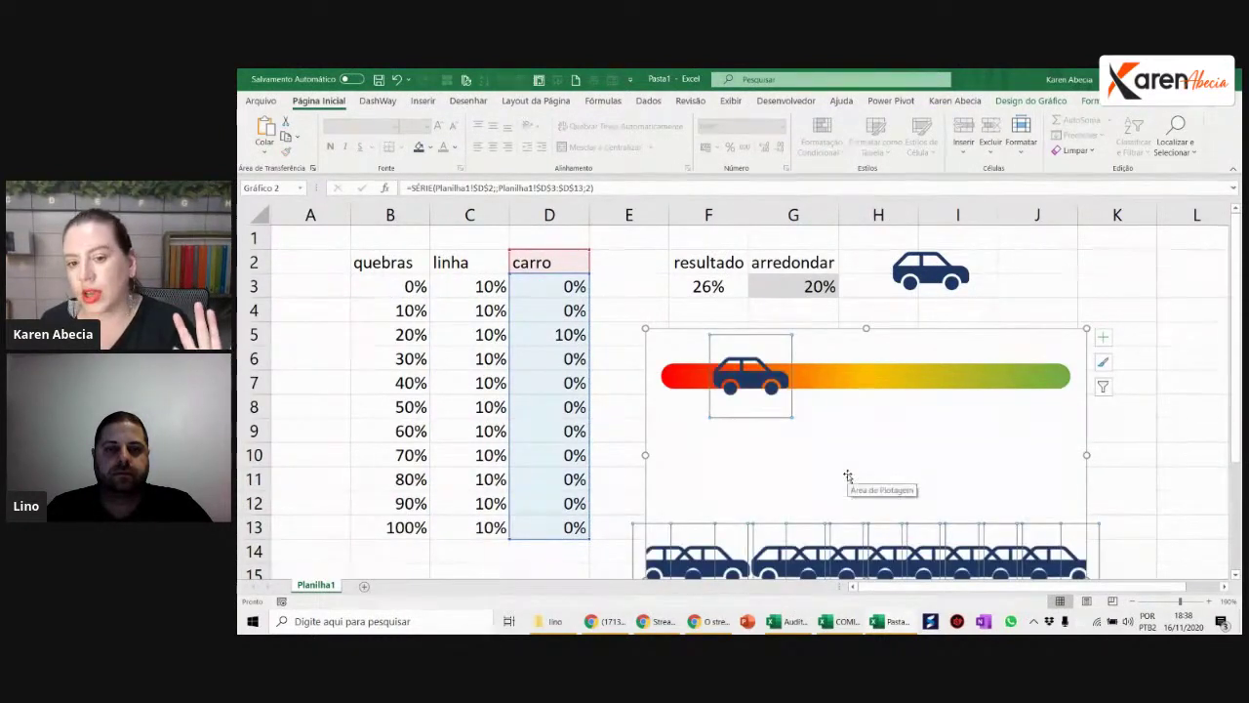
Step: Shrink the car icon in two passes to about half its size, pasting each smaller copy over the carro series' markers
click(956, 298)
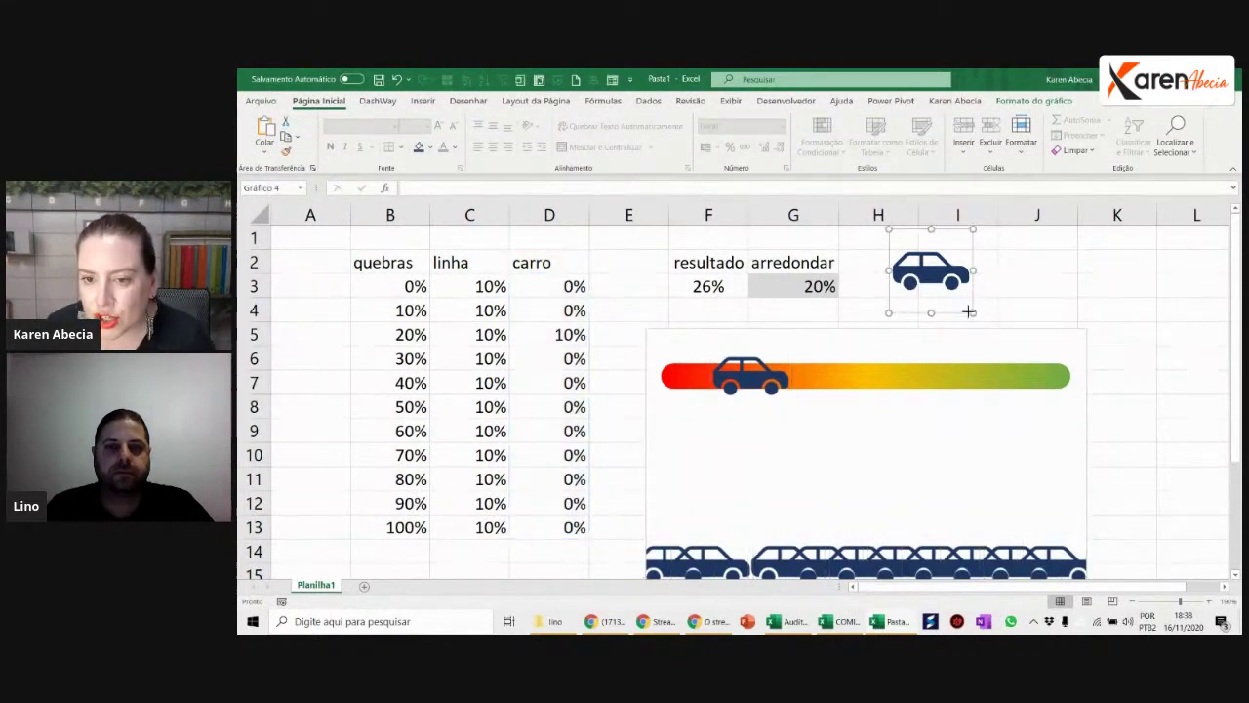
drag(966, 312, 935, 288)
click(778, 371)
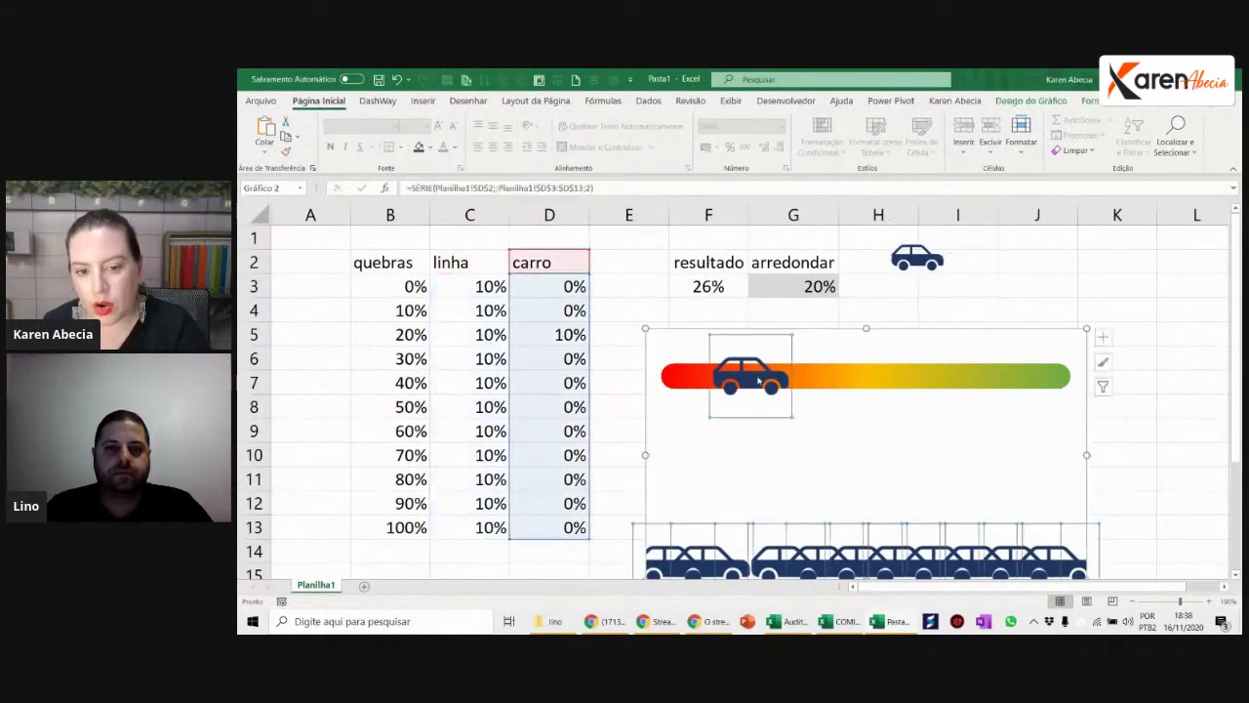
key(ctrl+v)
click(932, 274)
drag(947, 286, 933, 270)
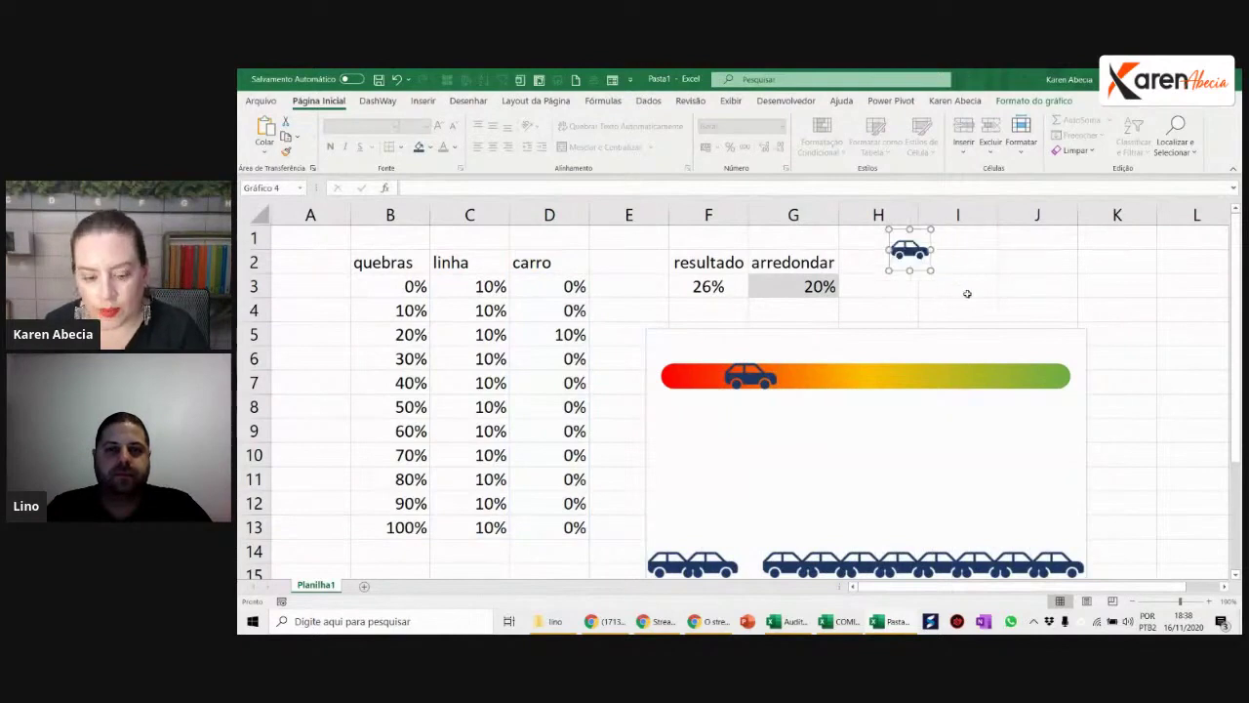
click(765, 373)
click(765, 373)
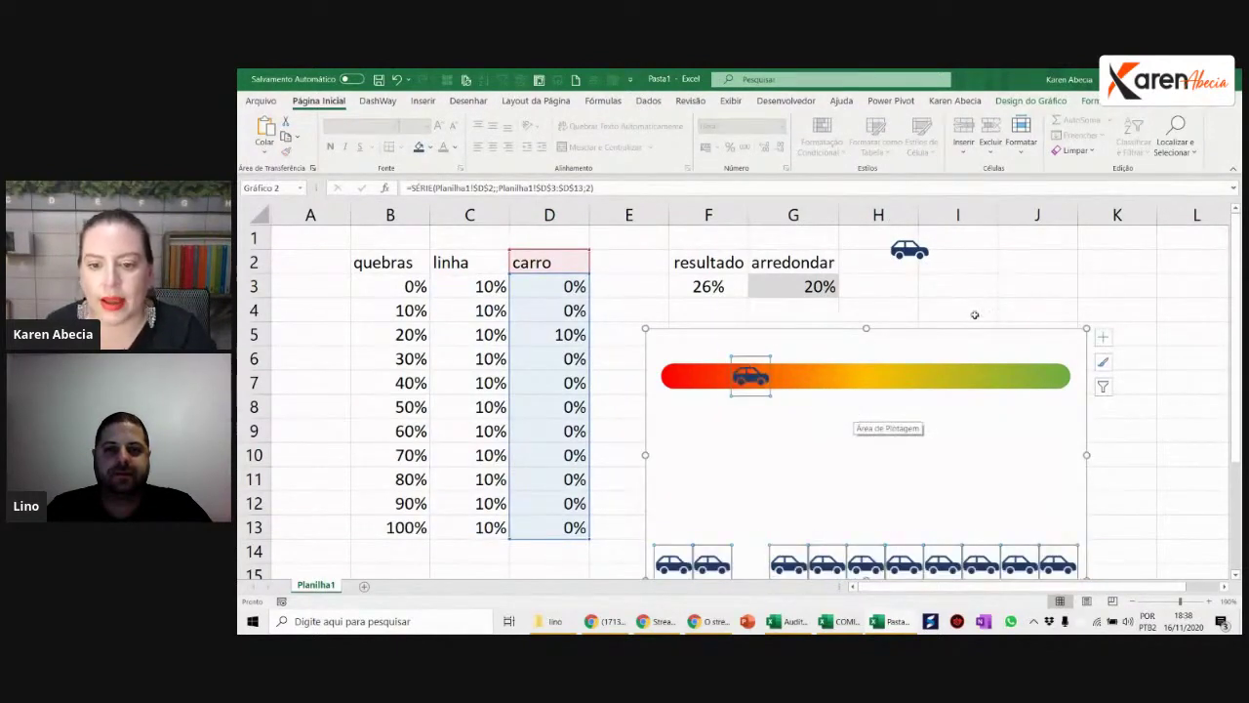
click(993, 291)
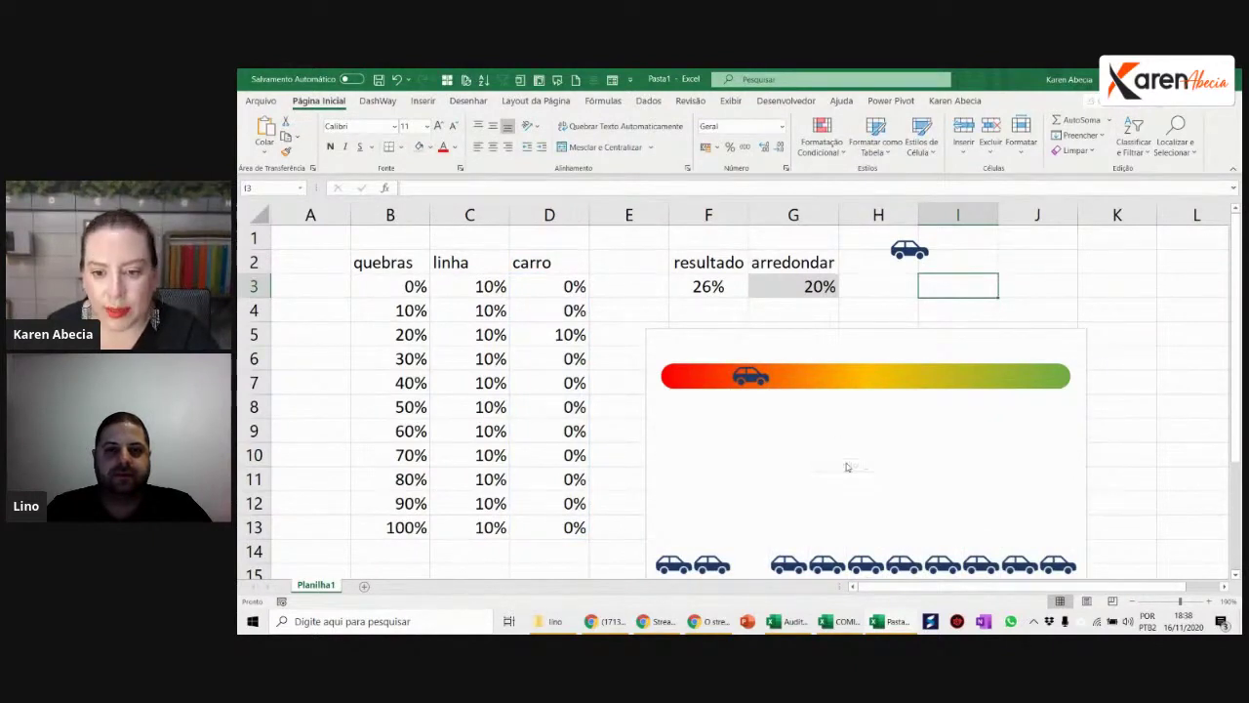
scroll(845, 466, down, 1)
click(824, 499)
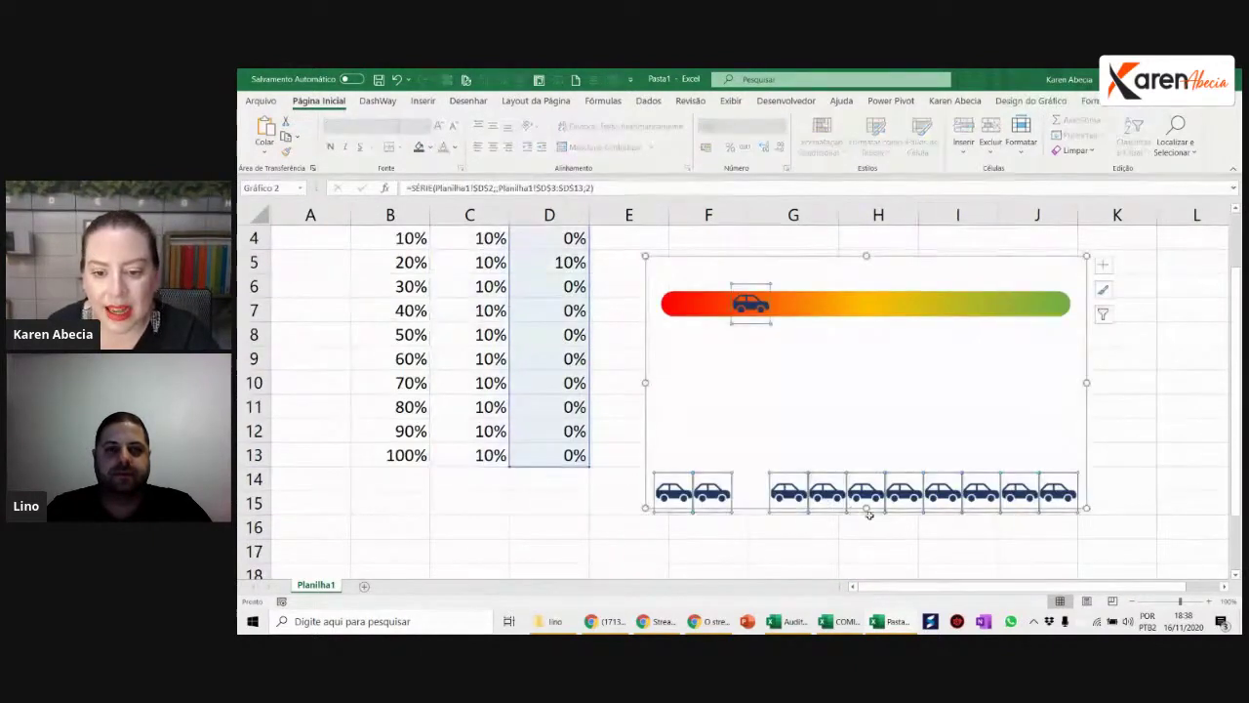
click(1133, 445)
scroll(1144, 473, up, 1)
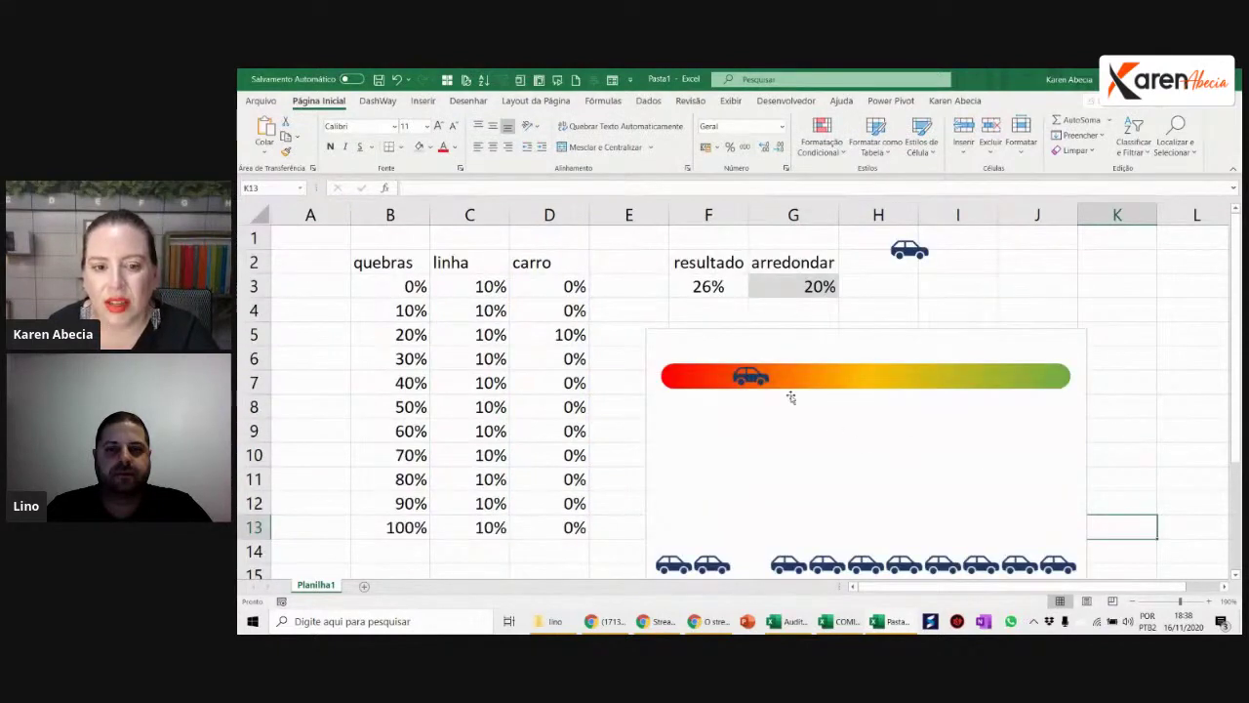
Step: Change the false value of the carro formula in D3 to NÃO.DISP(), giving =SE(B3=$G$3;C3;NÃO.DISP())
double_click(580, 291)
click(647, 286)
text(não)
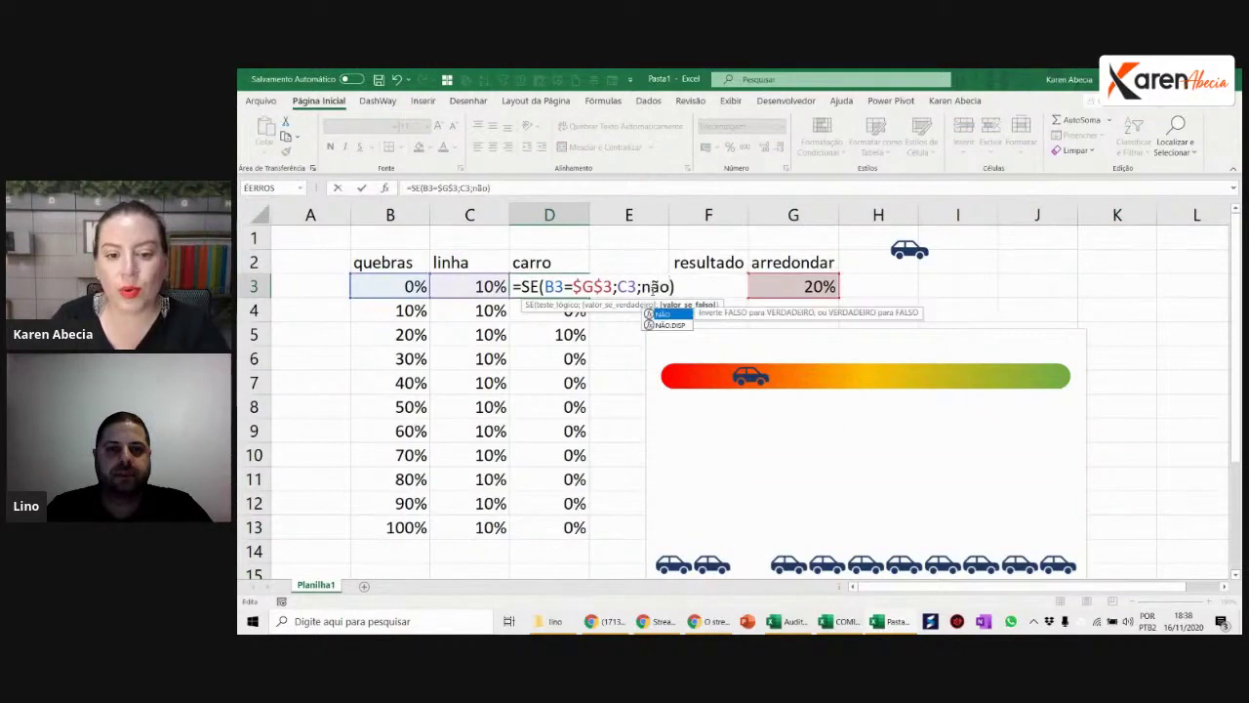
key(Down)
key(Tab)
text())
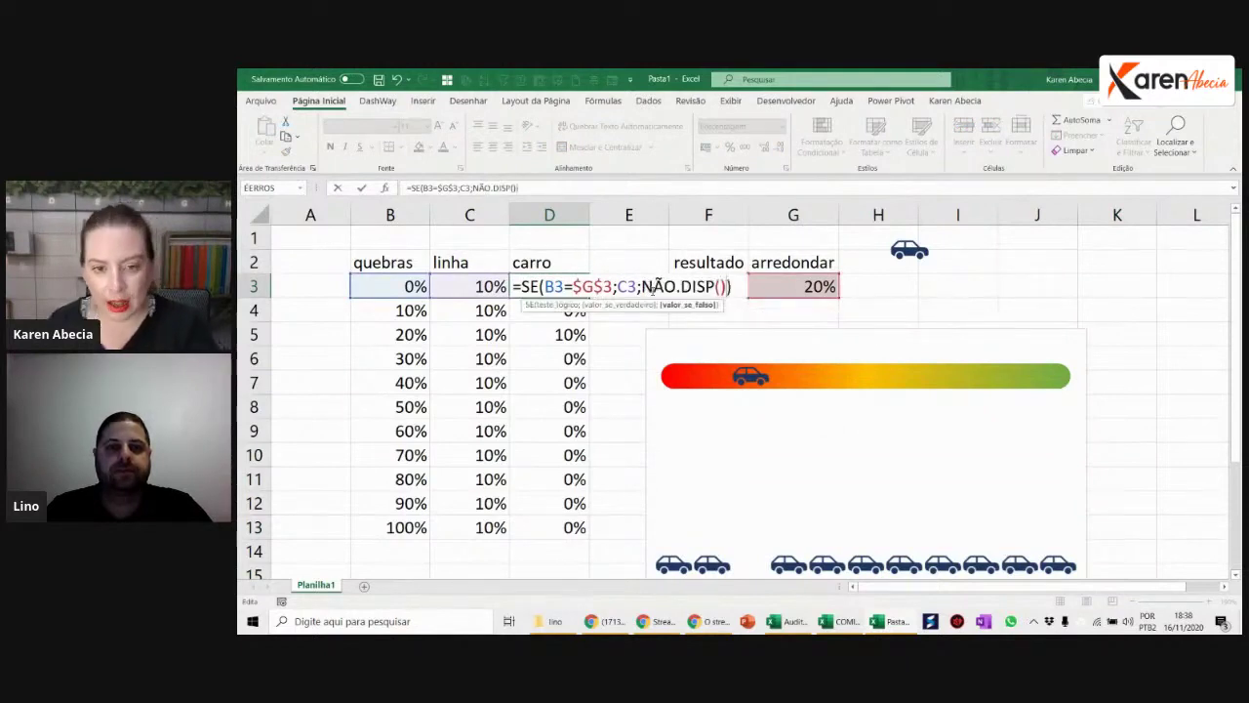
drag(643, 285, 728, 286)
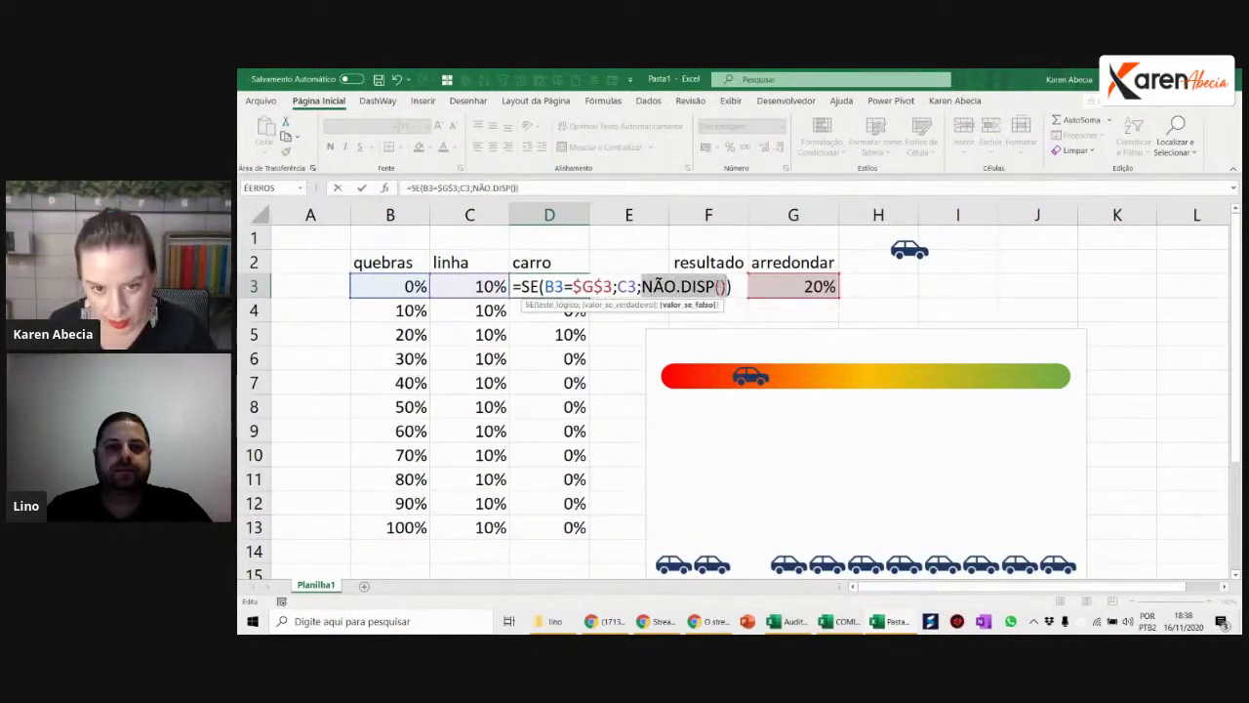
key(Left)
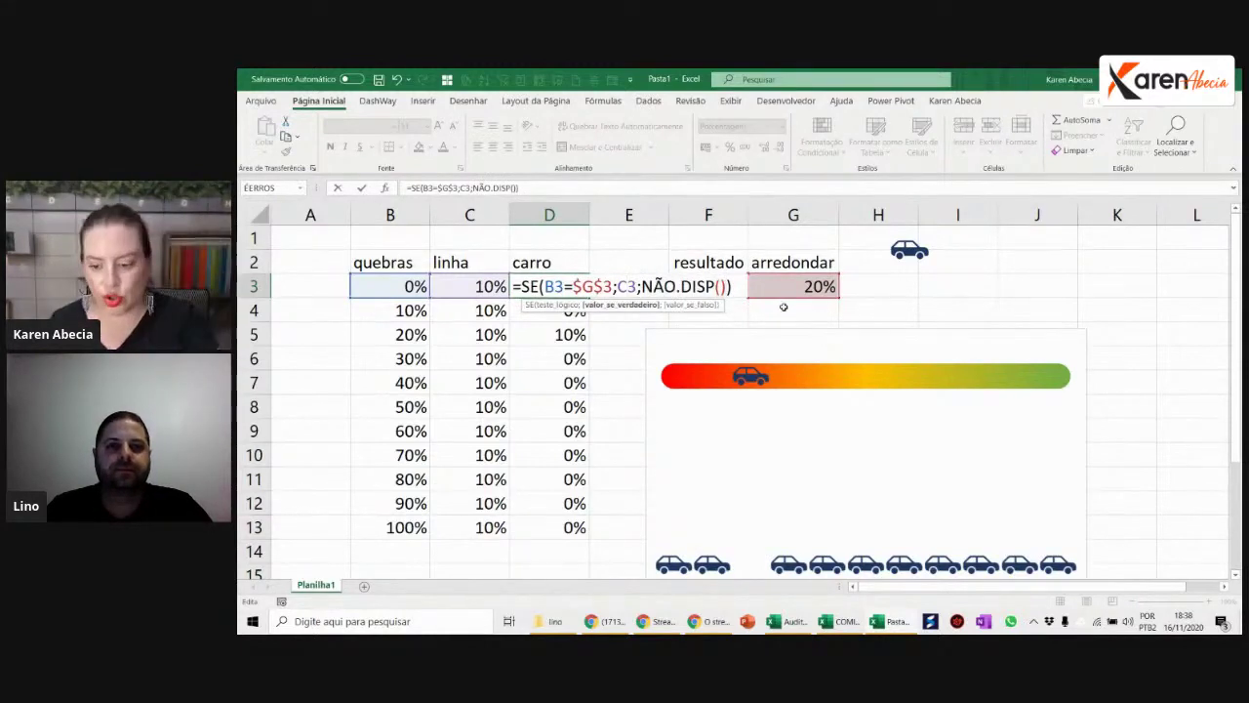
key(Return)
Step: Fill the updated D3 formula down the carro column through D13 and check a few of the filled cells
click(583, 293)
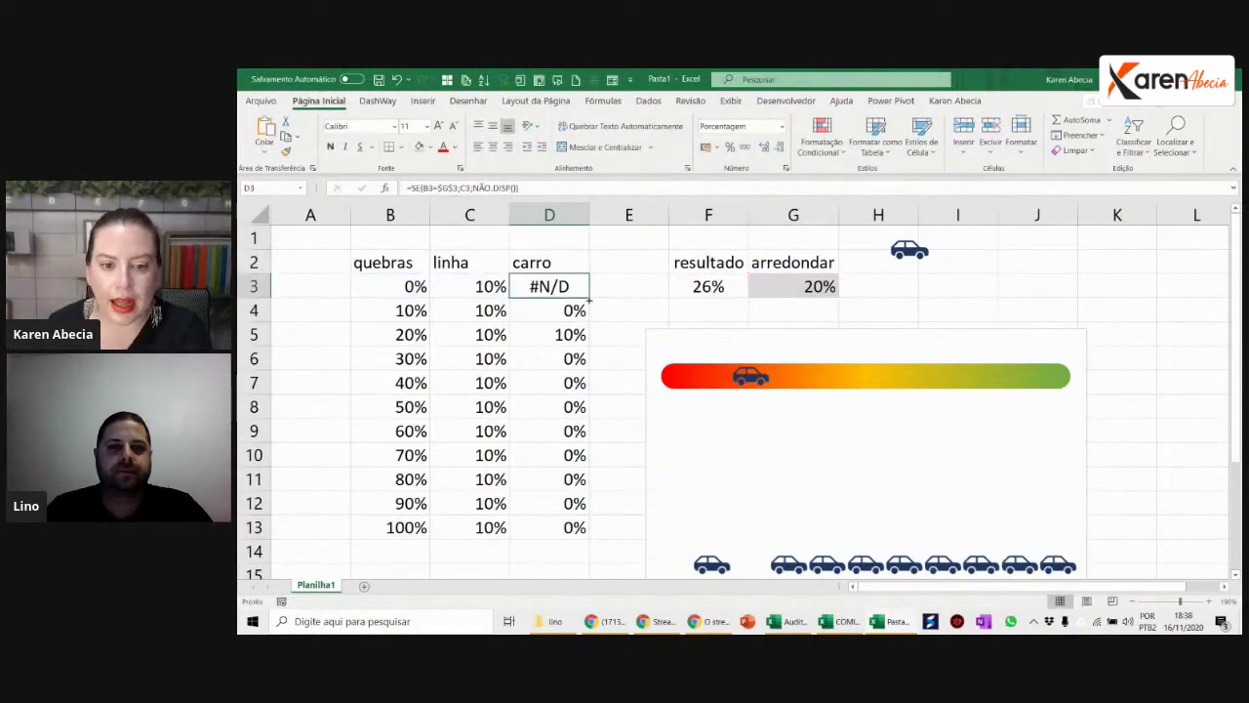
double_click(590, 301)
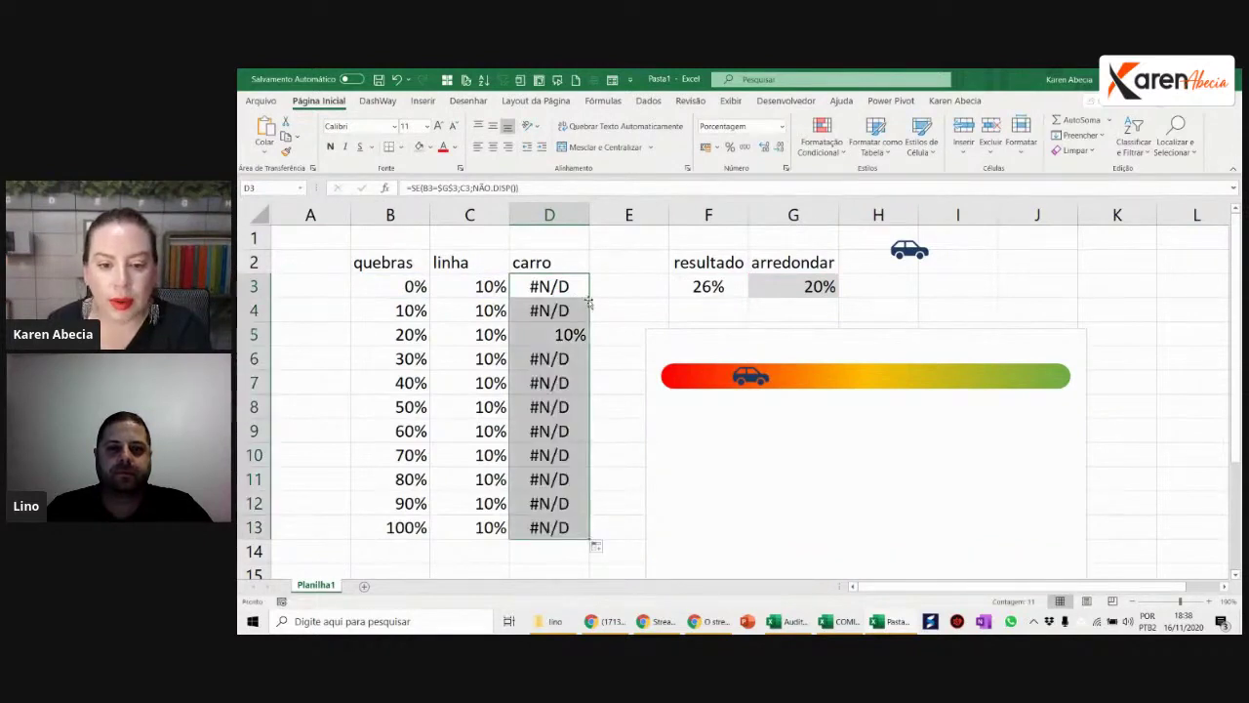
click(552, 285)
click(550, 327)
click(549, 360)
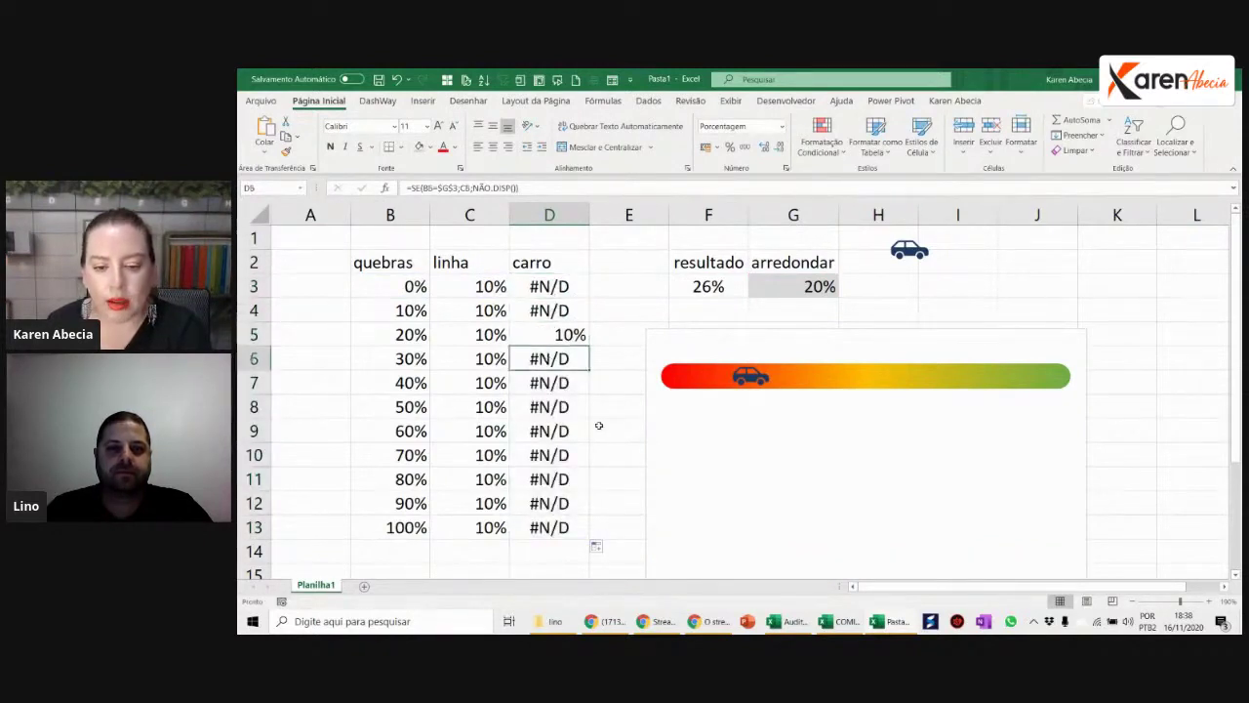
Step: Move the whole chart up slightly so that it sits closer beneath the resultado and arredondar cells
scroll(718, 432, down, 1)
click(970, 385)
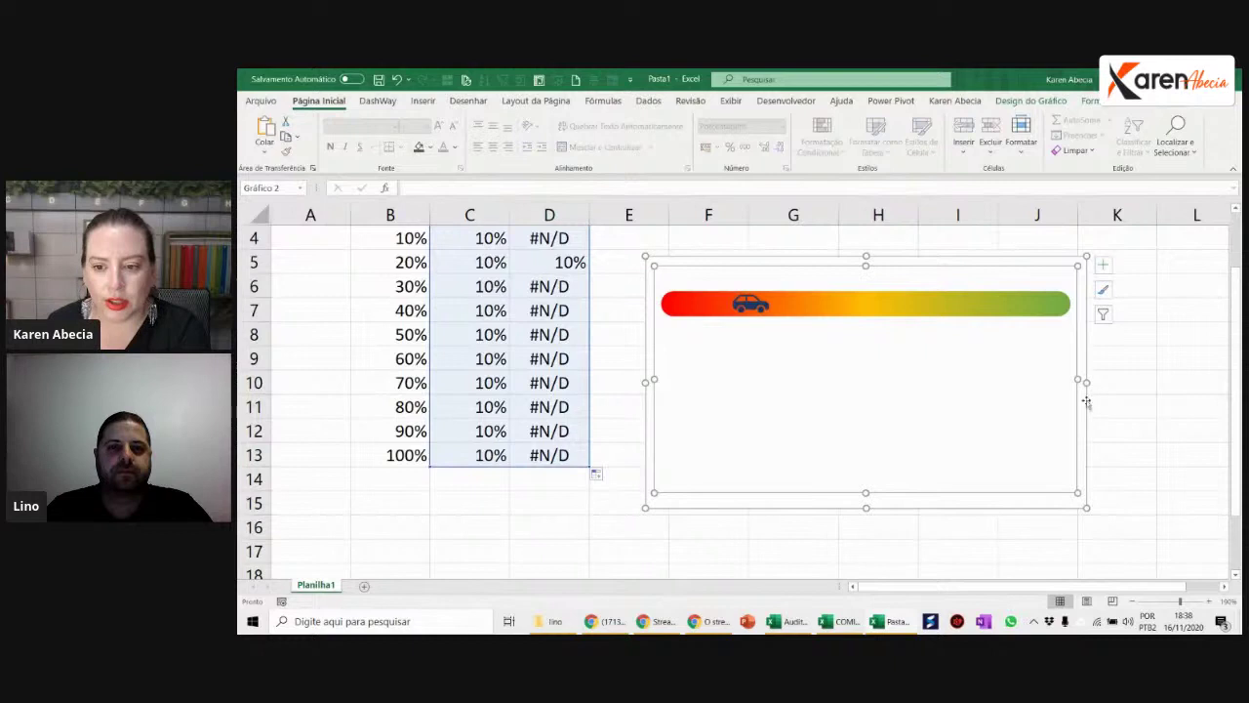
click(1087, 409)
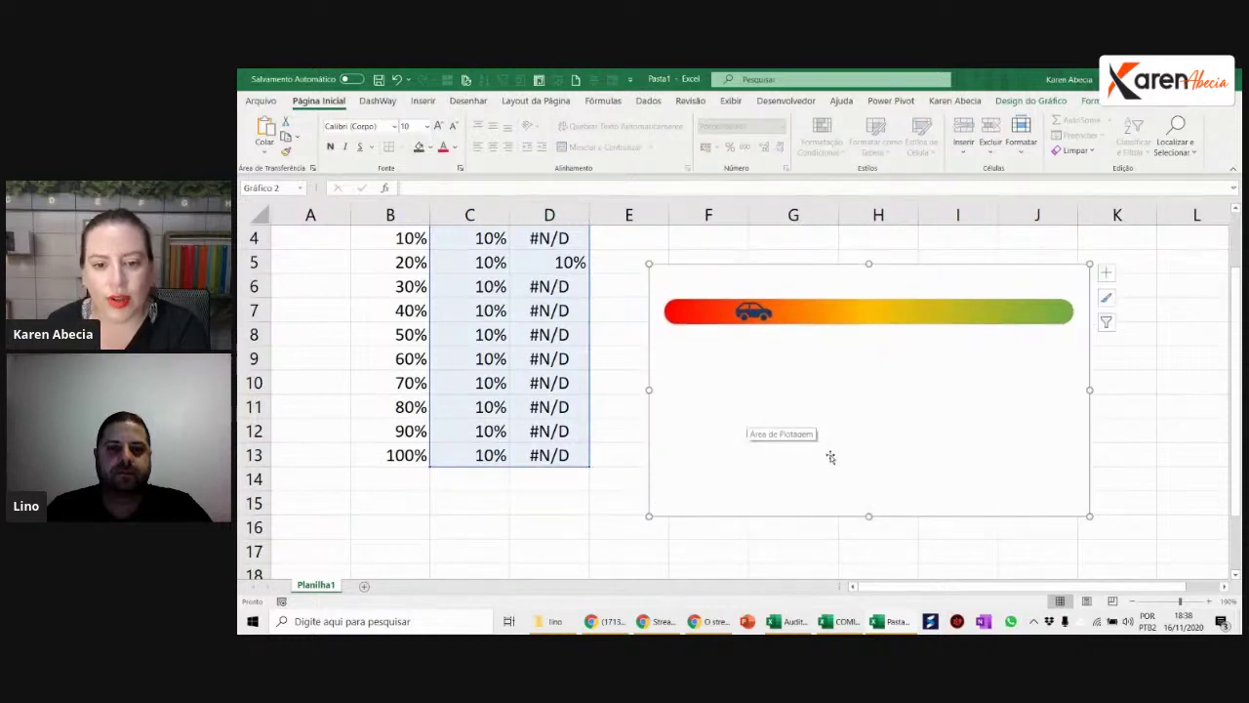
scroll(838, 461, up, 1)
drag(820, 336, 811, 314)
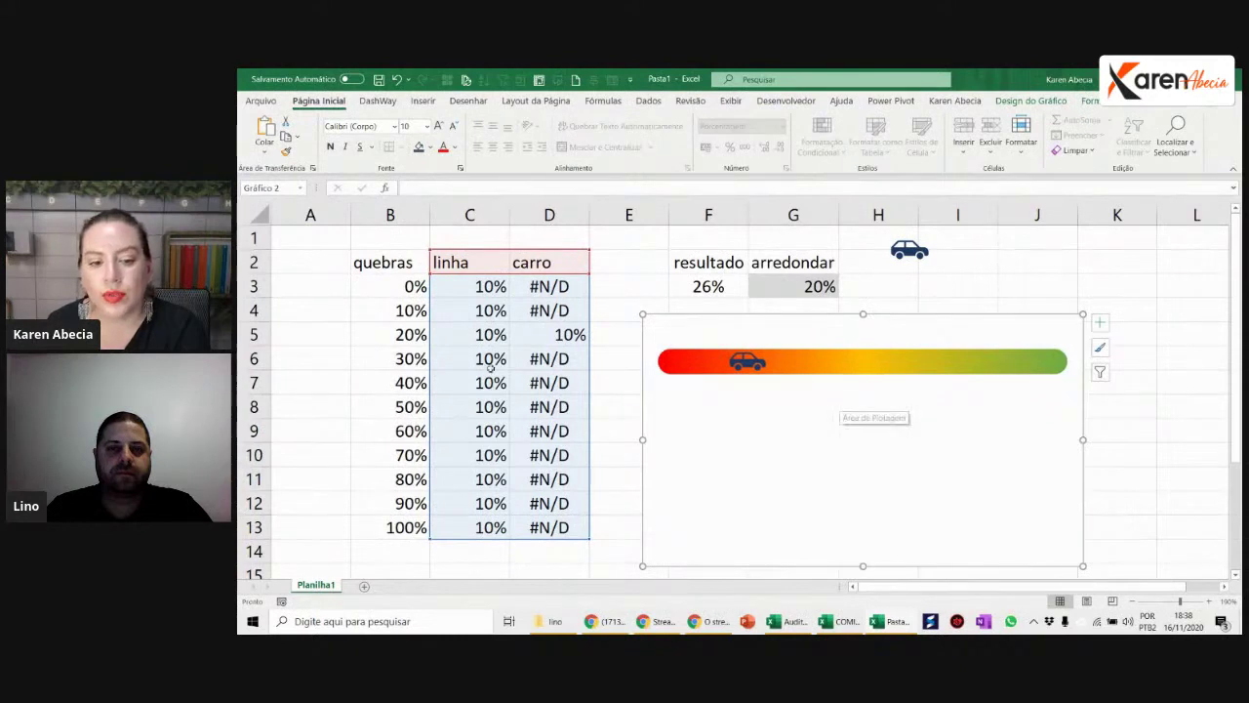
Step: Add 10% to the true value of the carro formula, giving =SE(B3=$G$3;C3+10%;NÃO.DISP()), and fill it down from D3 through D13
click(488, 333)
double_click(561, 288)
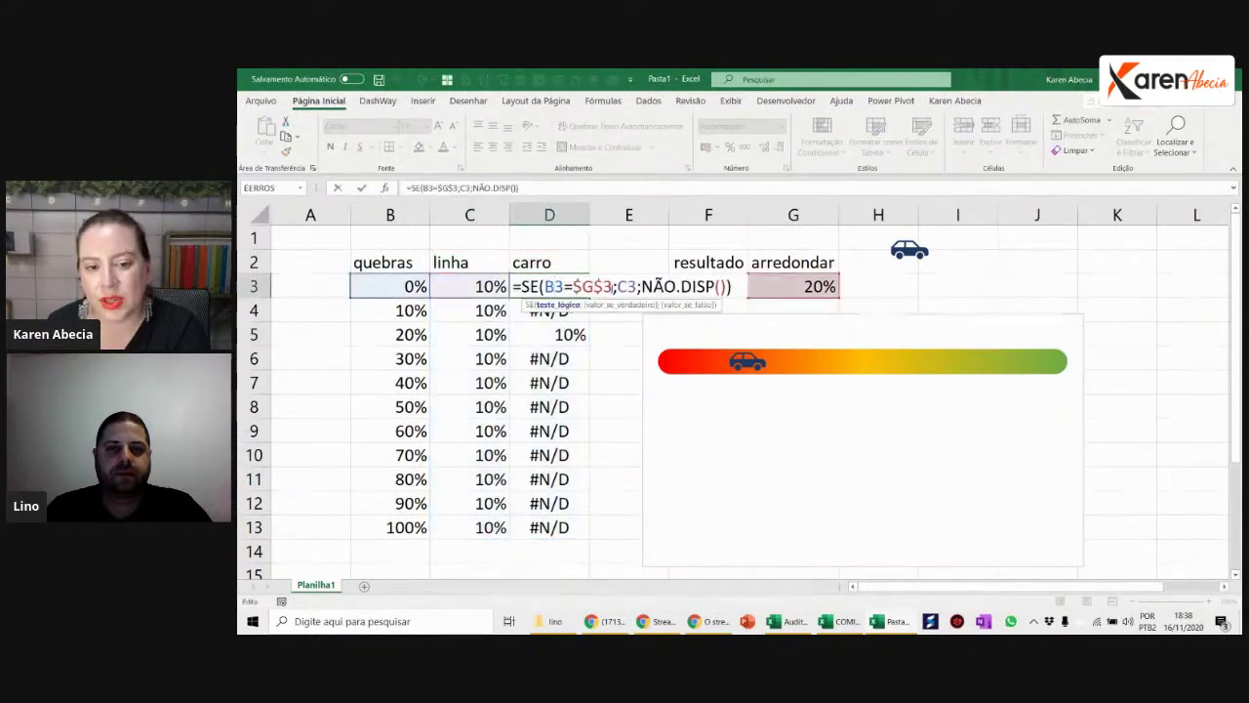
click(637, 286)
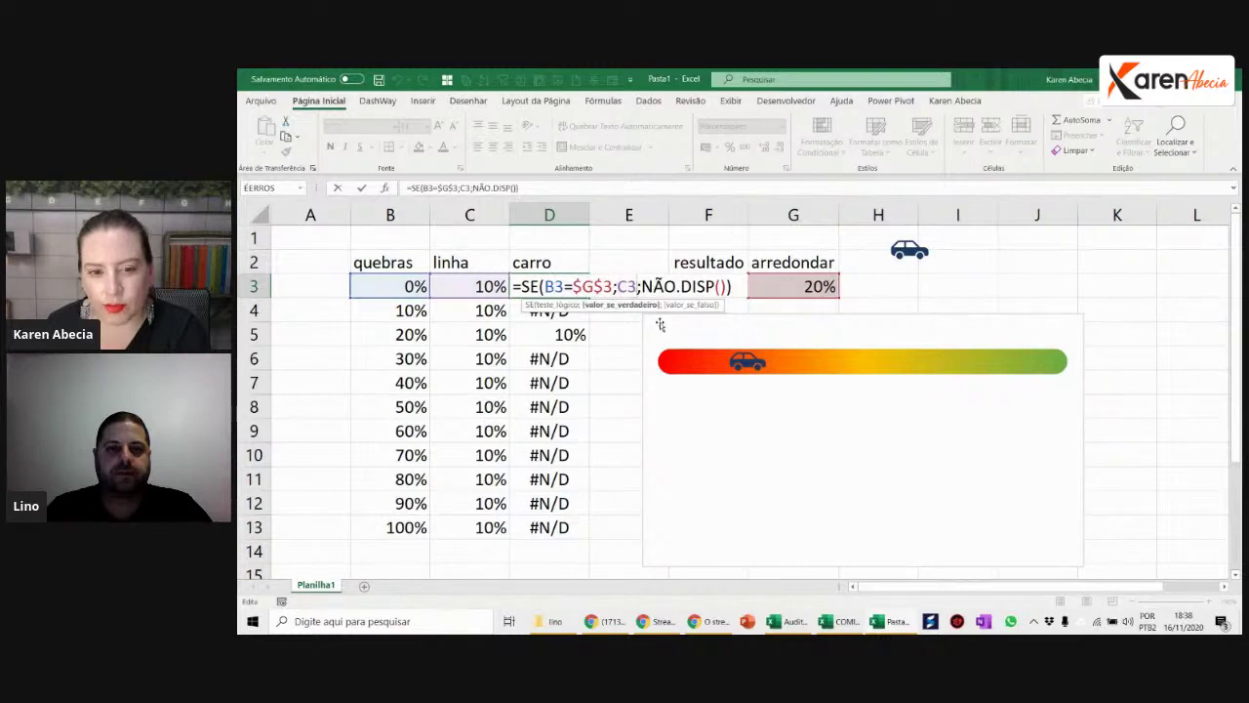
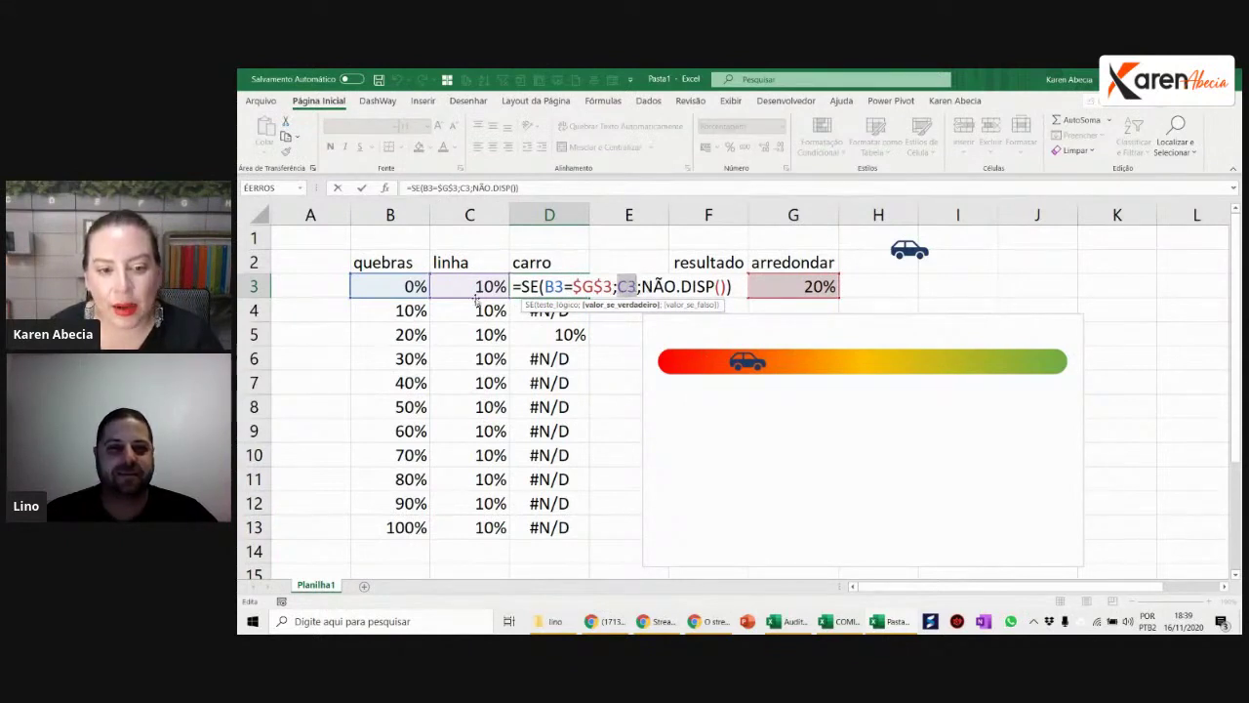
click(663, 286)
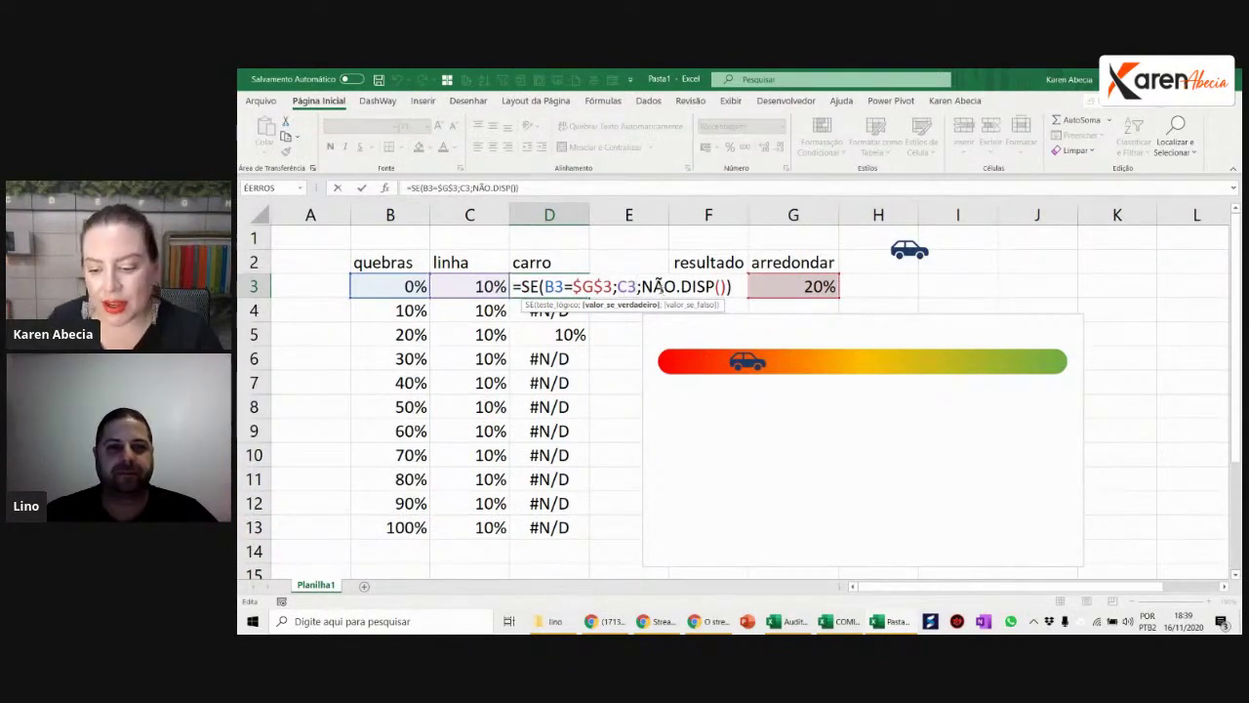
text(+10)
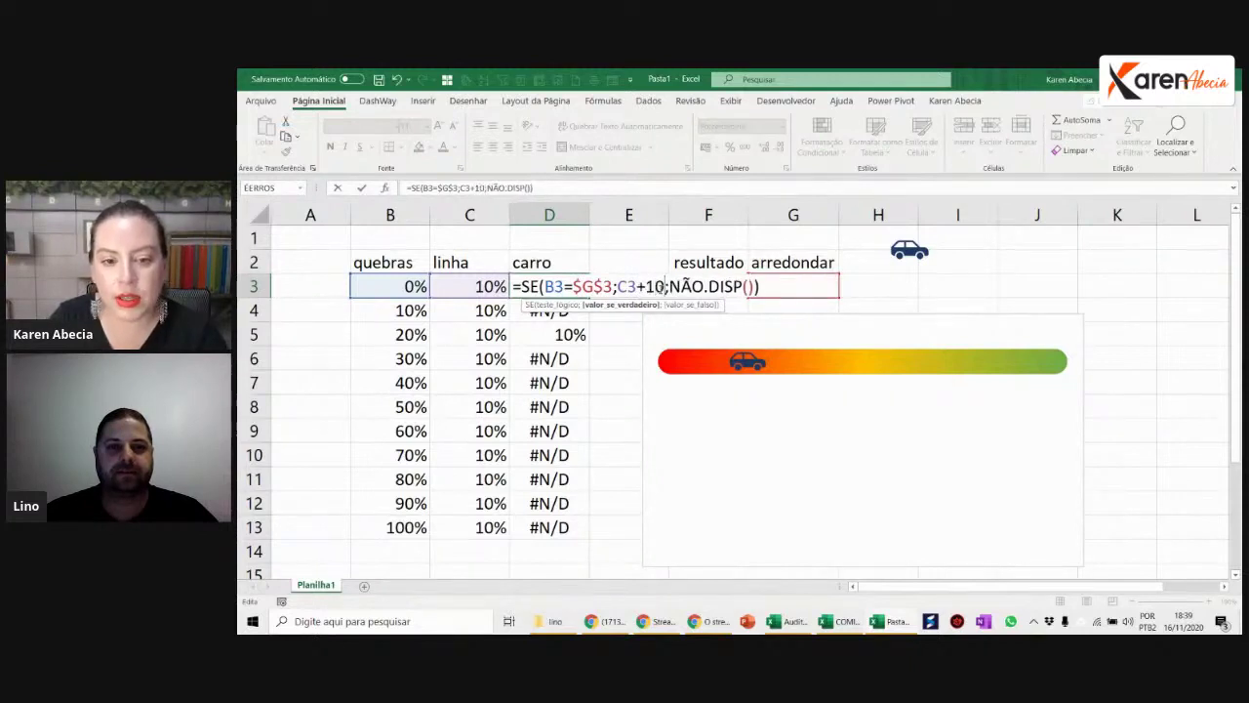
text(%)
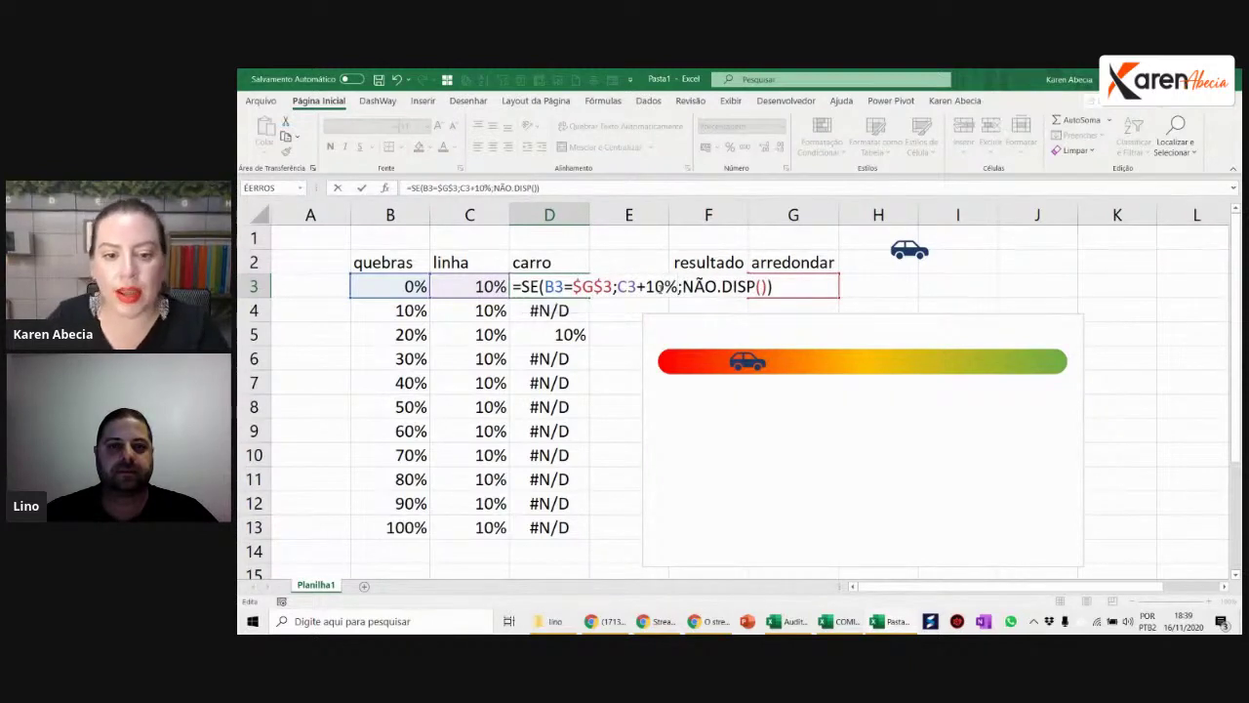
key(Return)
click(554, 288)
double_click(590, 297)
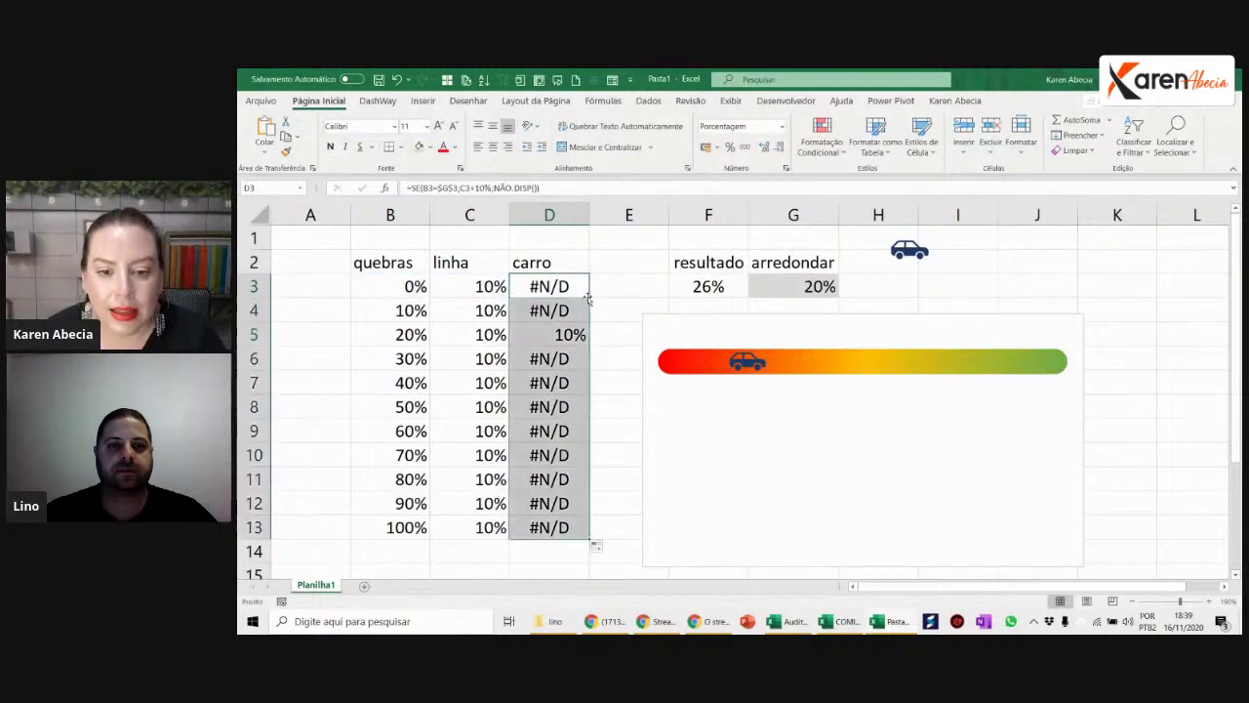
mouse_move(749, 381)
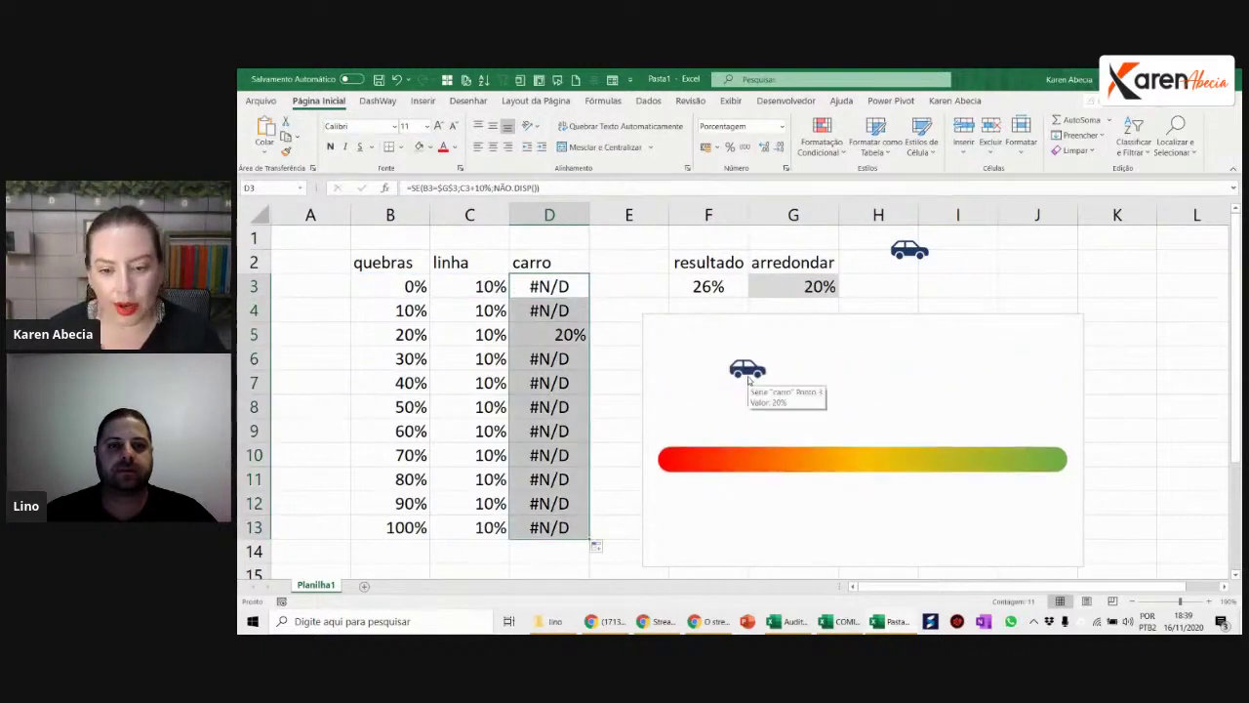
Step: Change the percentage added to C3 in the D3 carro formula to 5% and copy the formula down through D13
click(575, 287)
key(F2)
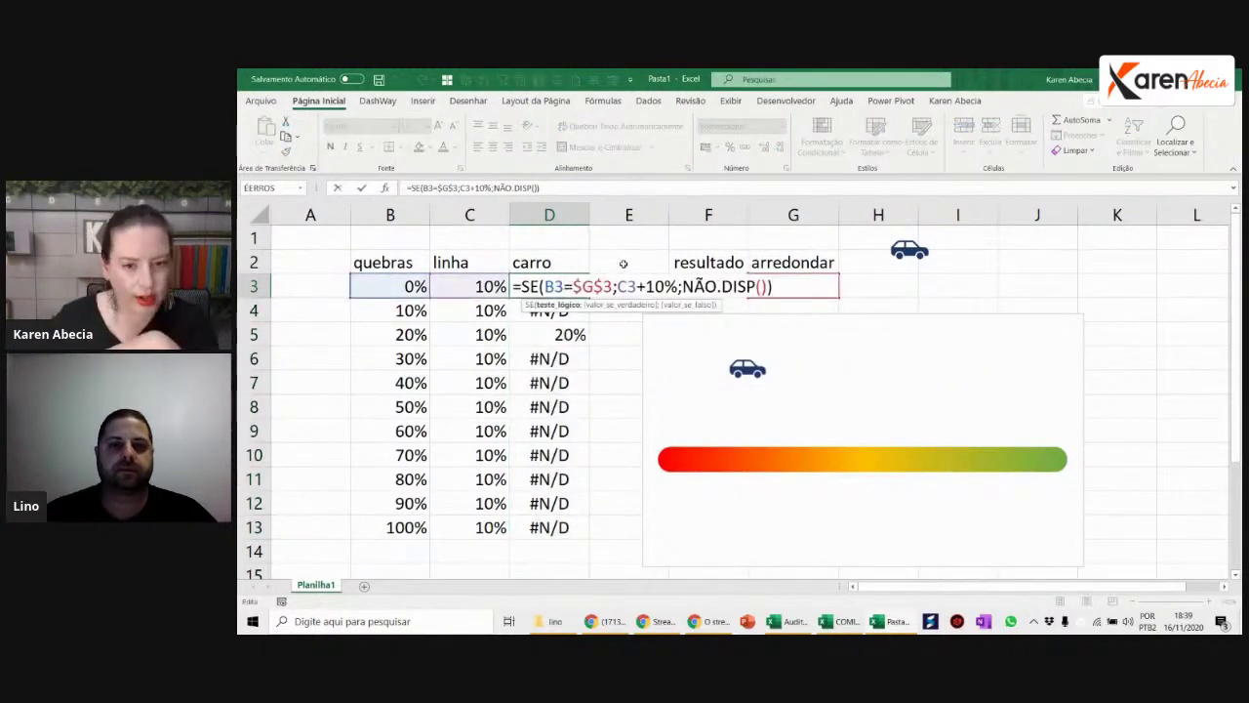
double_click(652, 286)
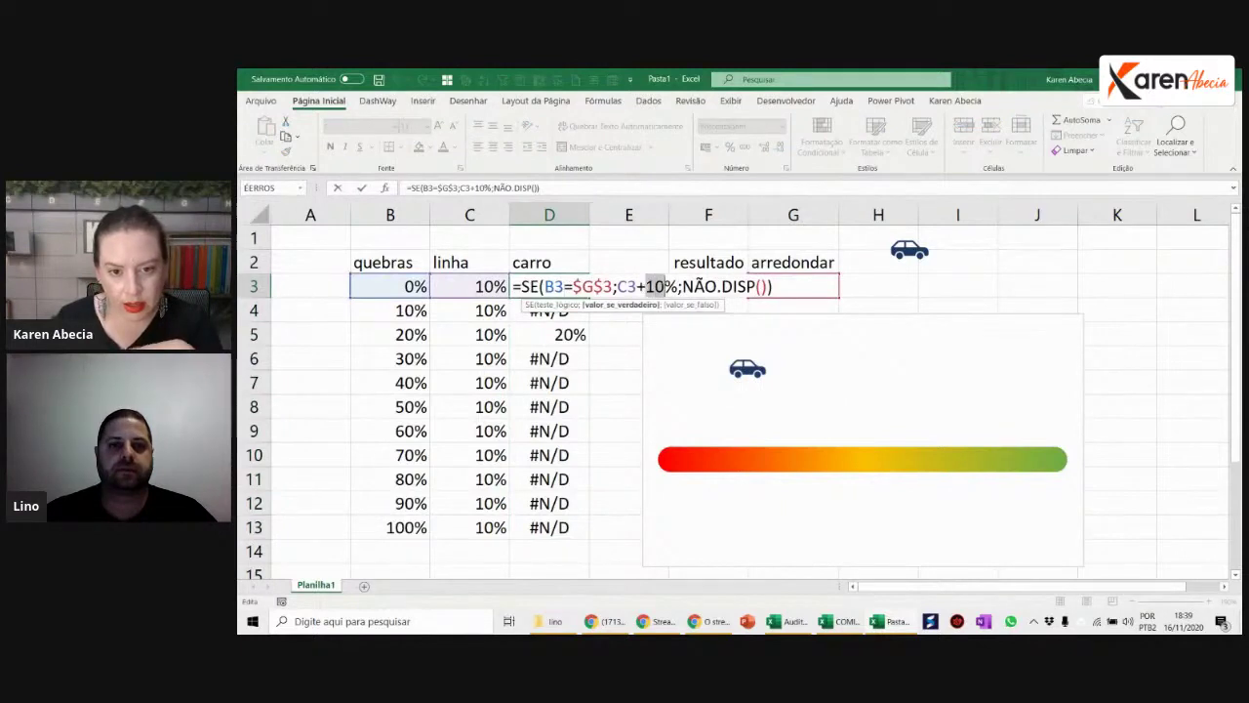
text(5)
key(Return)
key(Up)
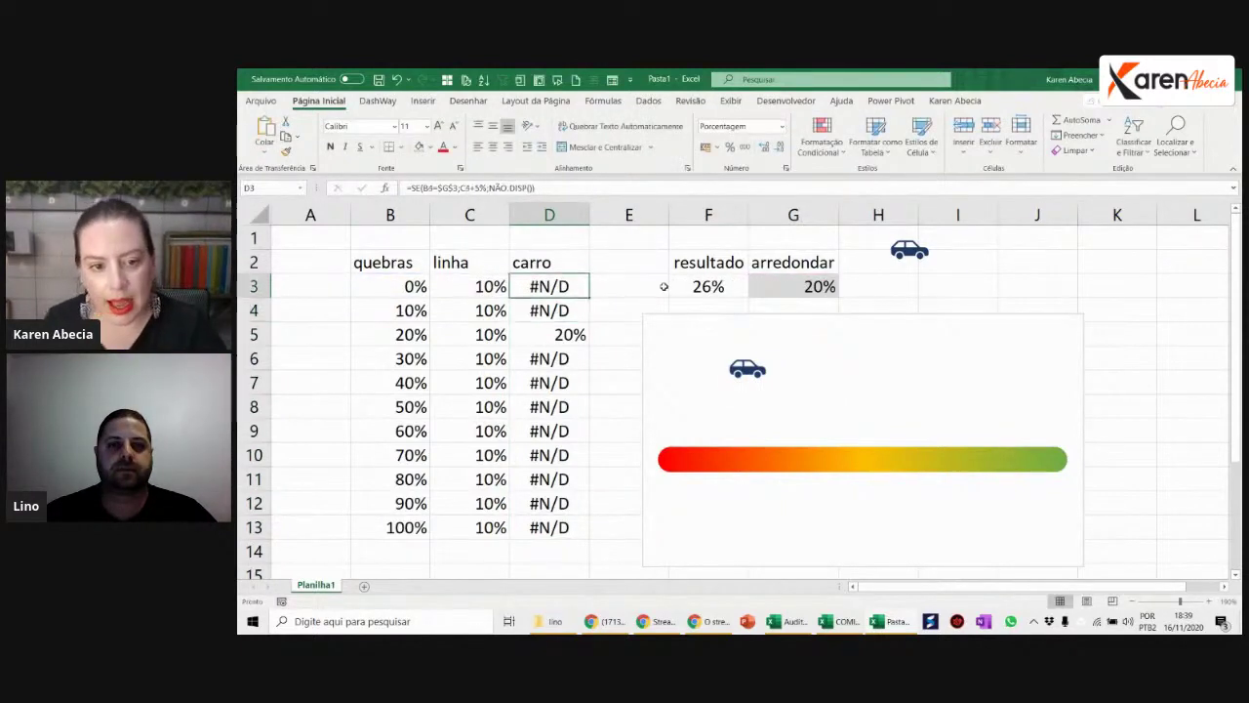
key(ctrl+c)
key(ctrl+shift+Down)
key(Return)
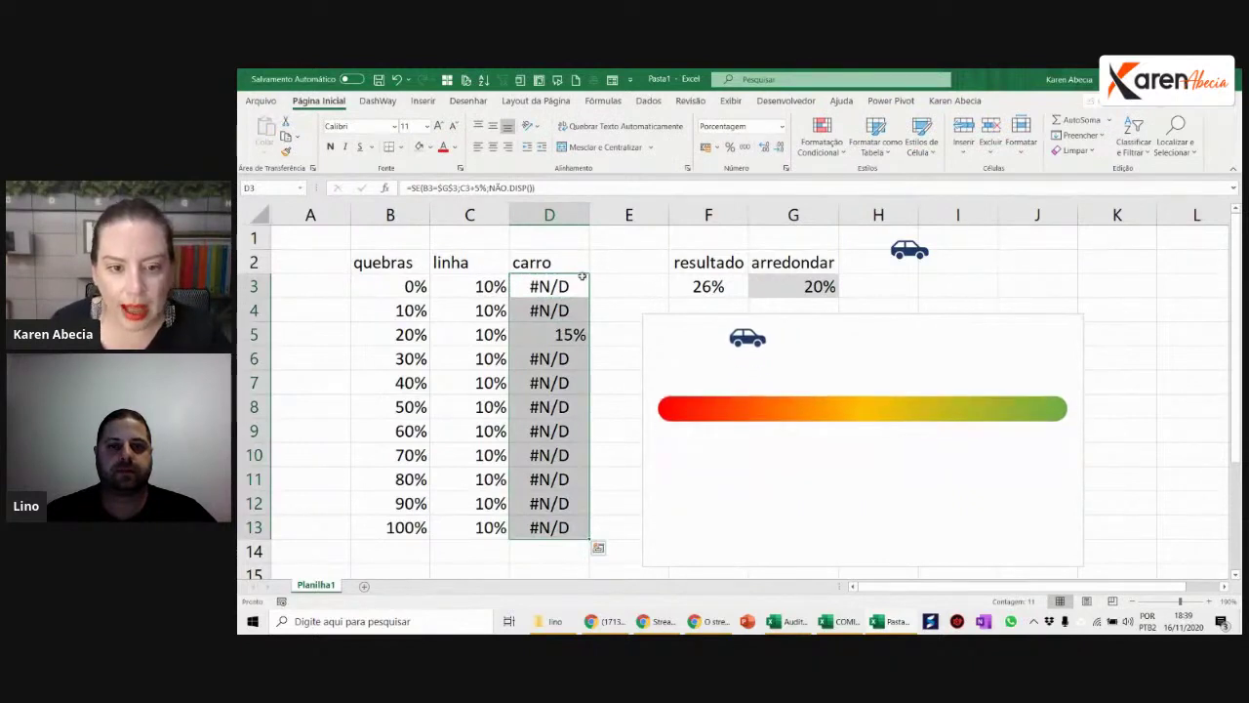
Step: Reduce the percentage added to C3 in the D3 carro formula to 1% and copy the formula down through D13
double_click(581, 278)
double_click(650, 286)
text(1)
key(Return)
key(Up)
key(ctrl+c)
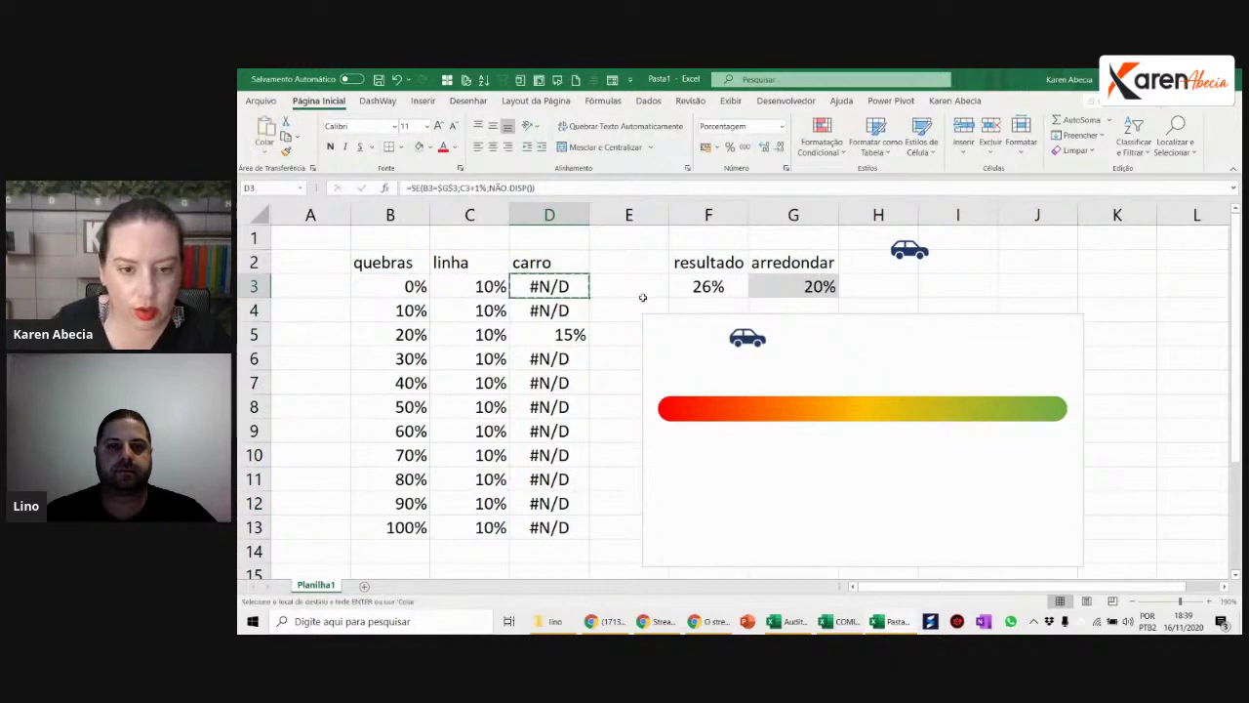
key(ctrl+shift+Down)
key(Return)
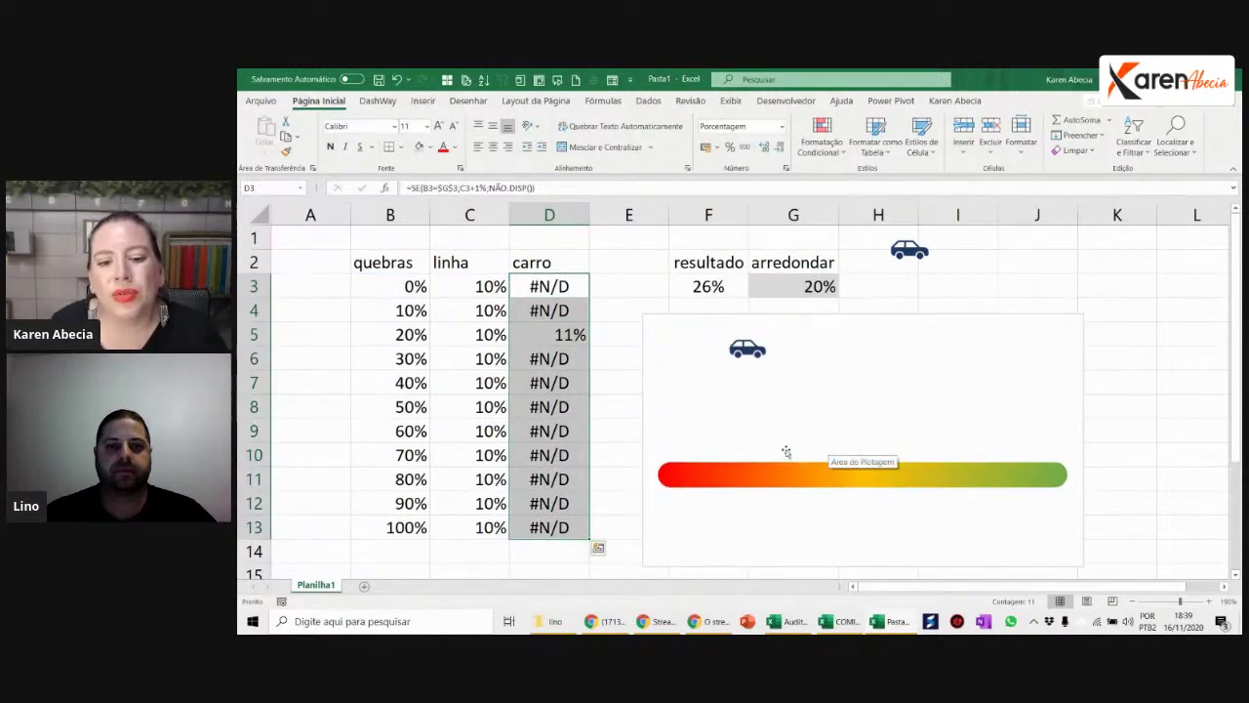
Step: Turn on the axes of the gradient line chart
click(755, 389)
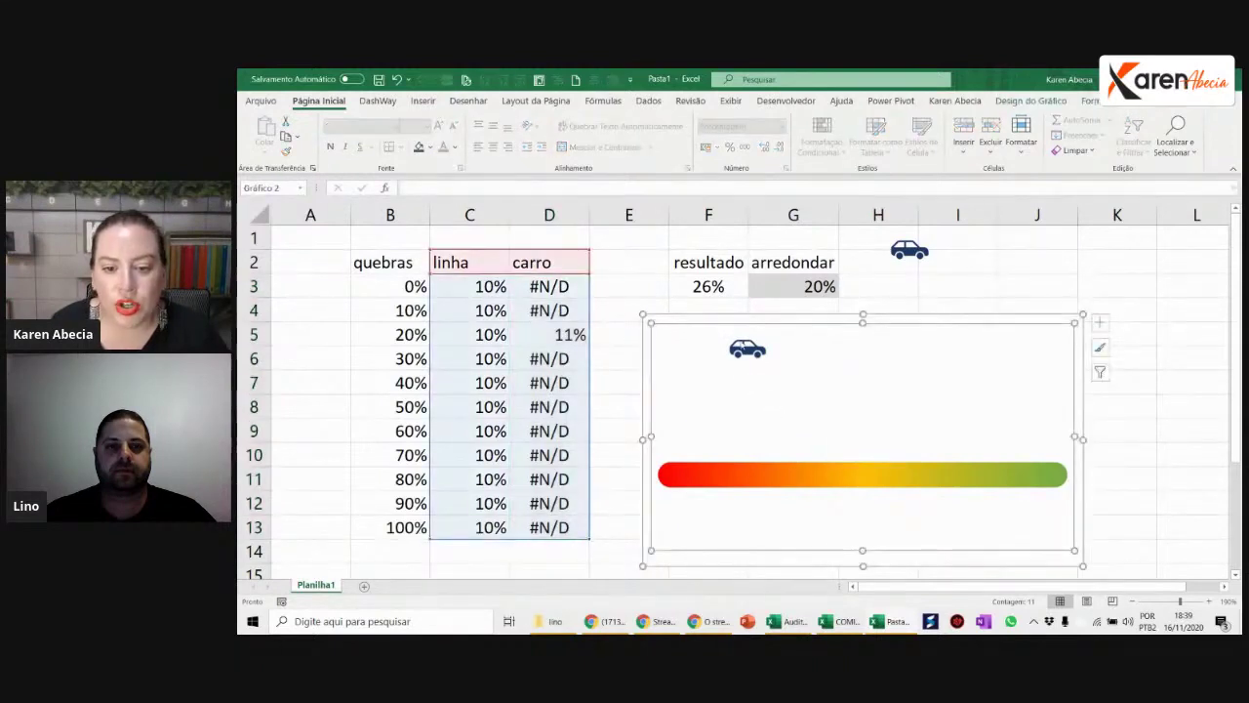
click(1053, 319)
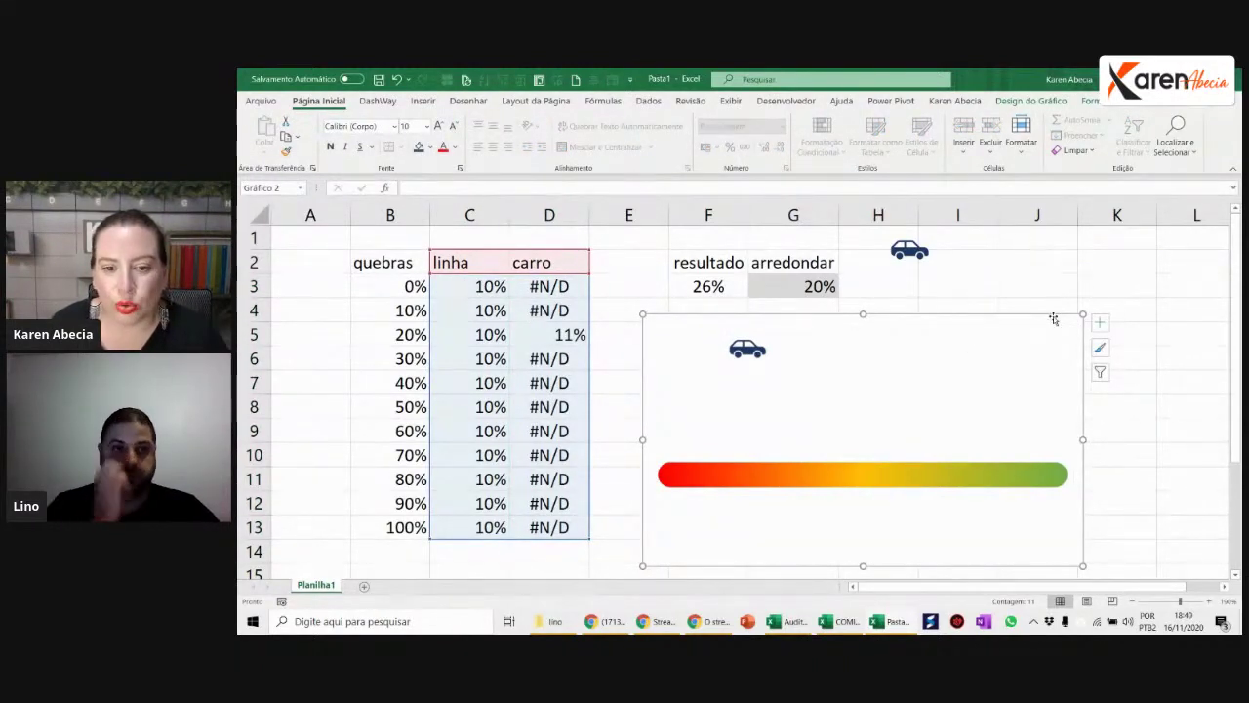
click(1099, 323)
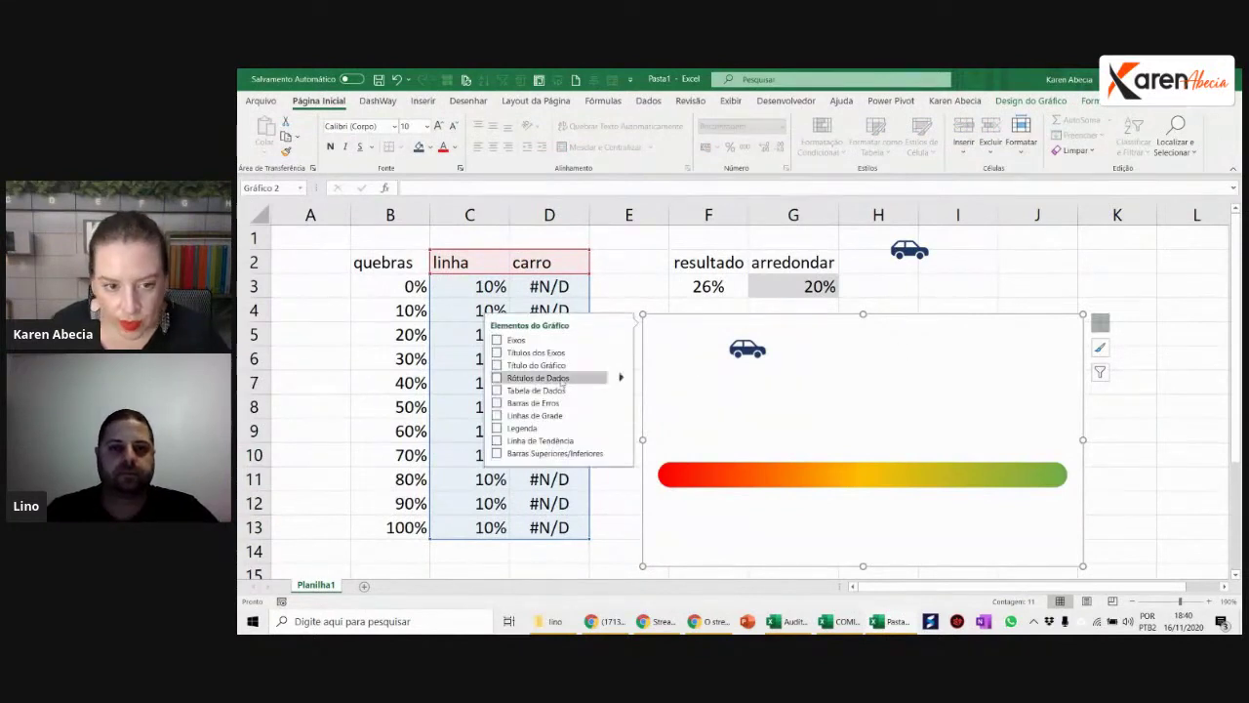
click(496, 339)
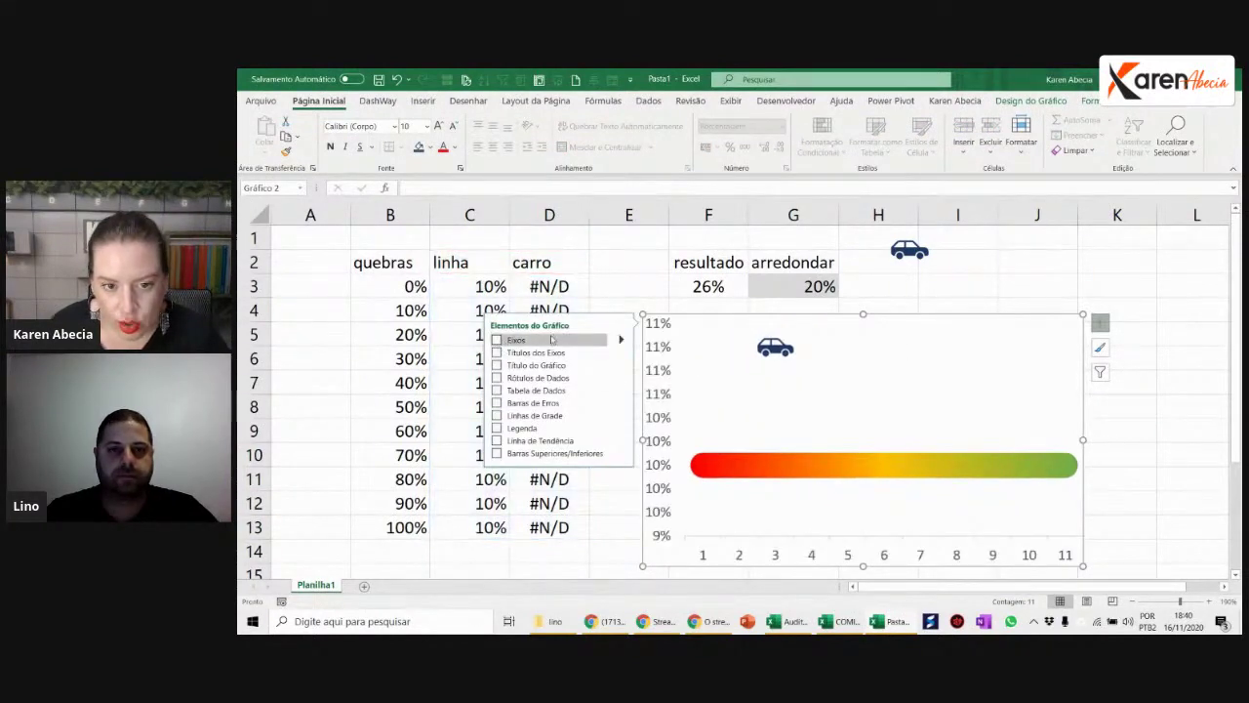
Step: Fix the chart's vertical axis limits at a minimum of 0 and a maximum of 1
click(659, 347)
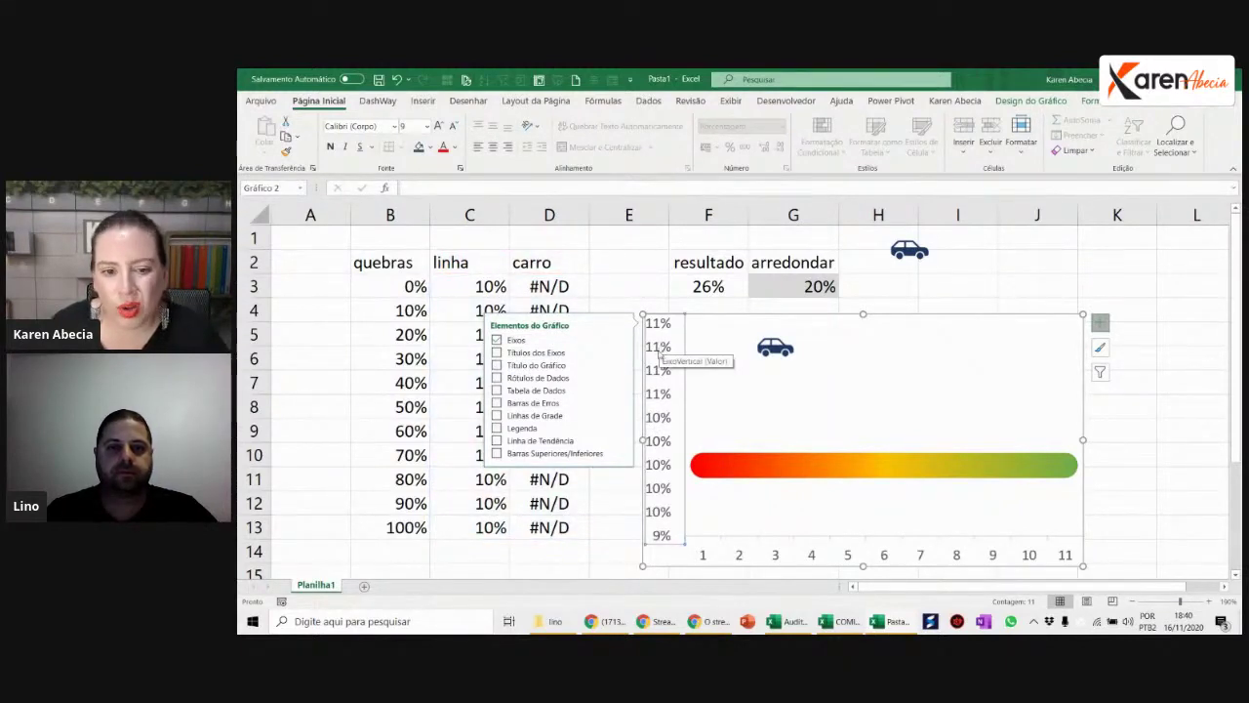
right_click(656, 351)
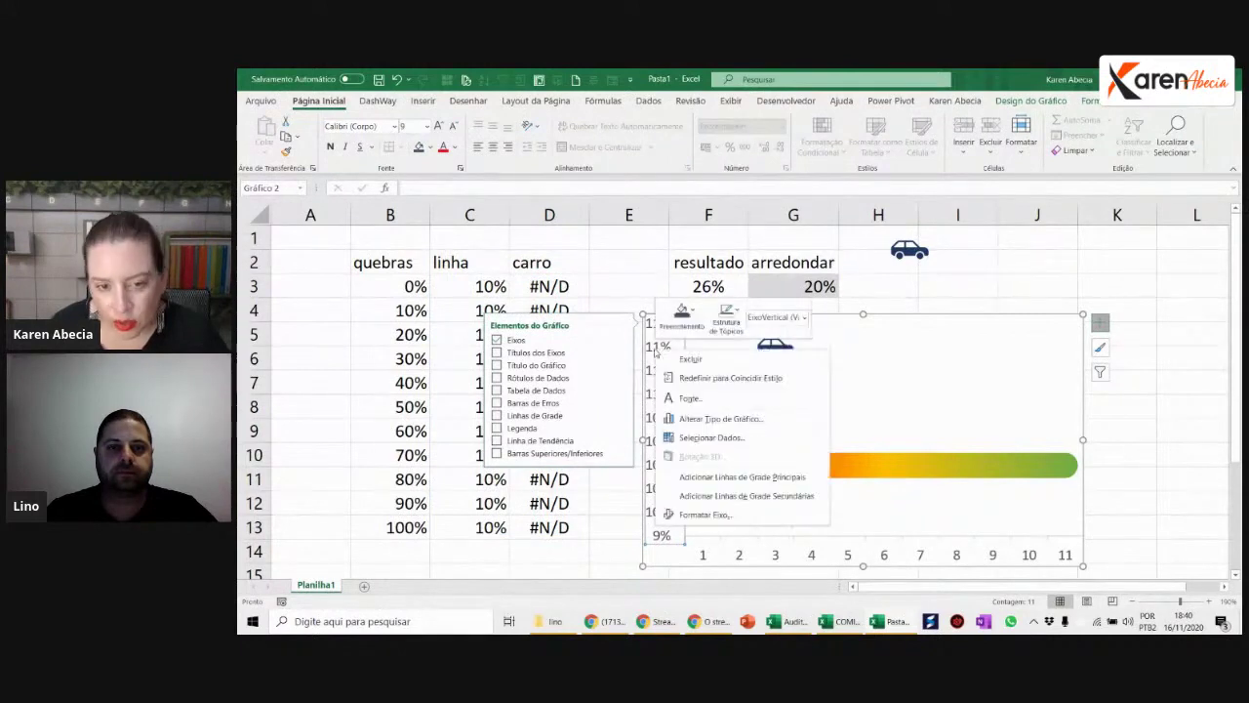
click(695, 514)
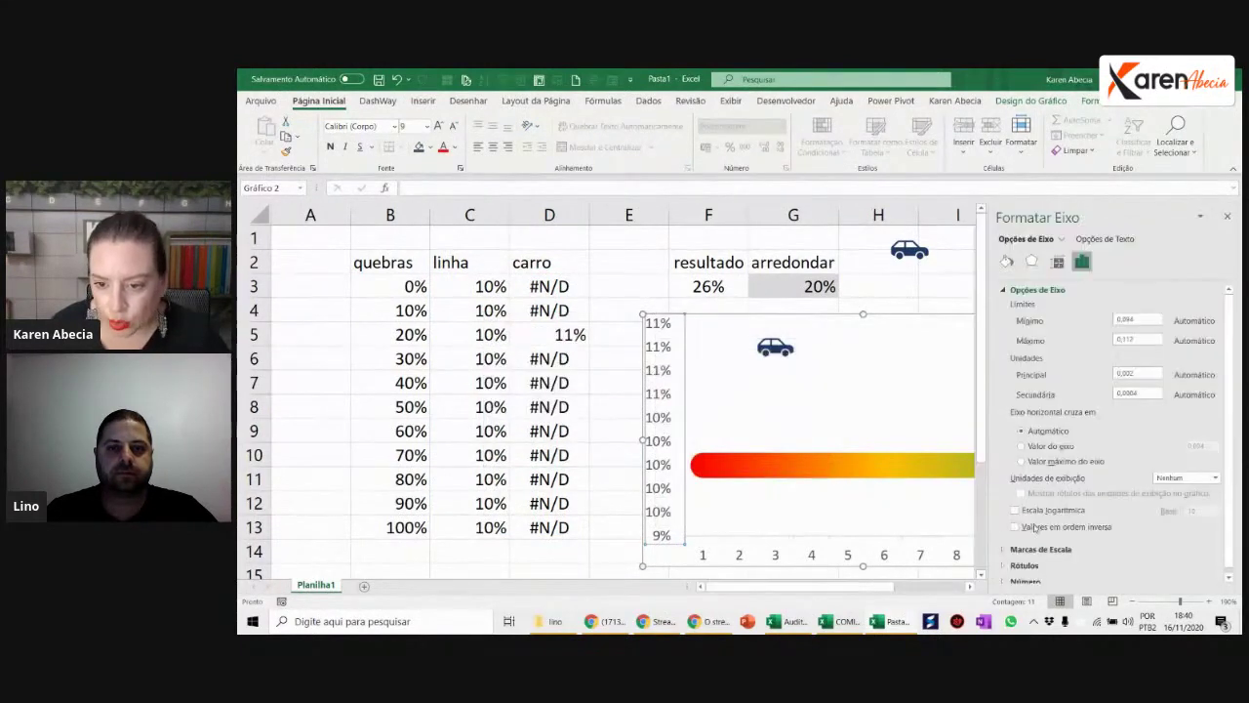
click(1134, 319)
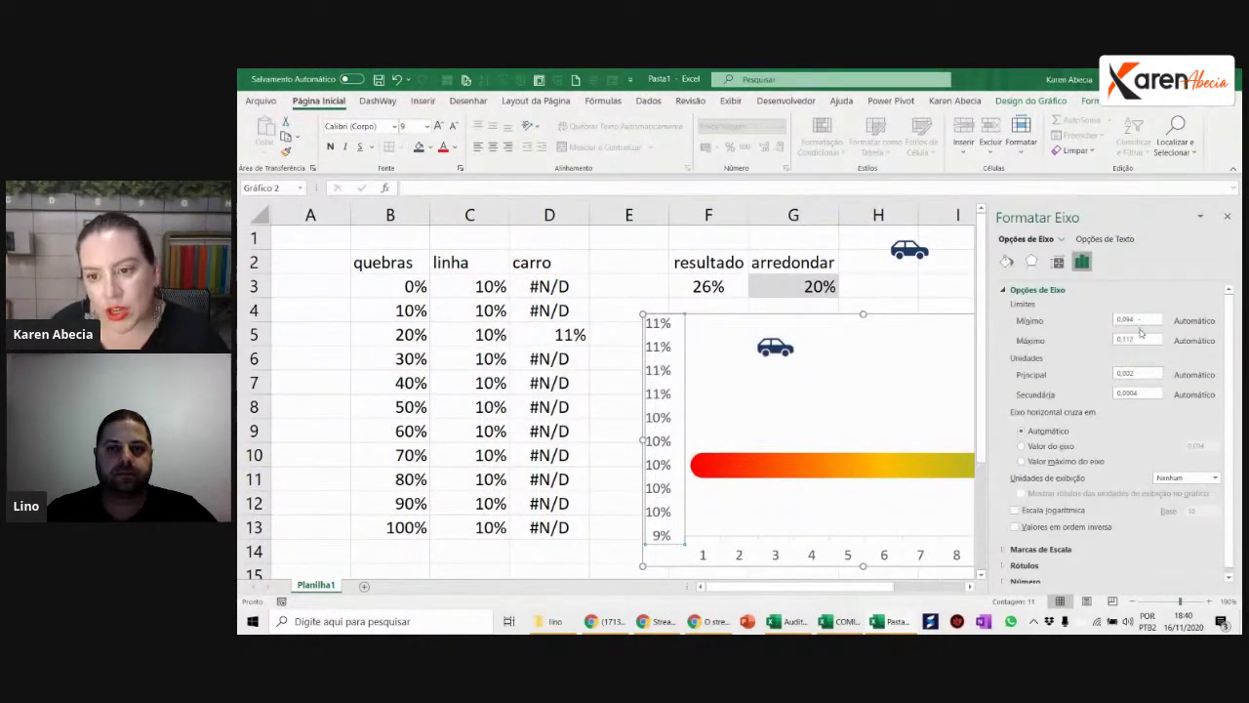
drag(1139, 319, 1081, 336)
text(0)
text(1)
key(Return)
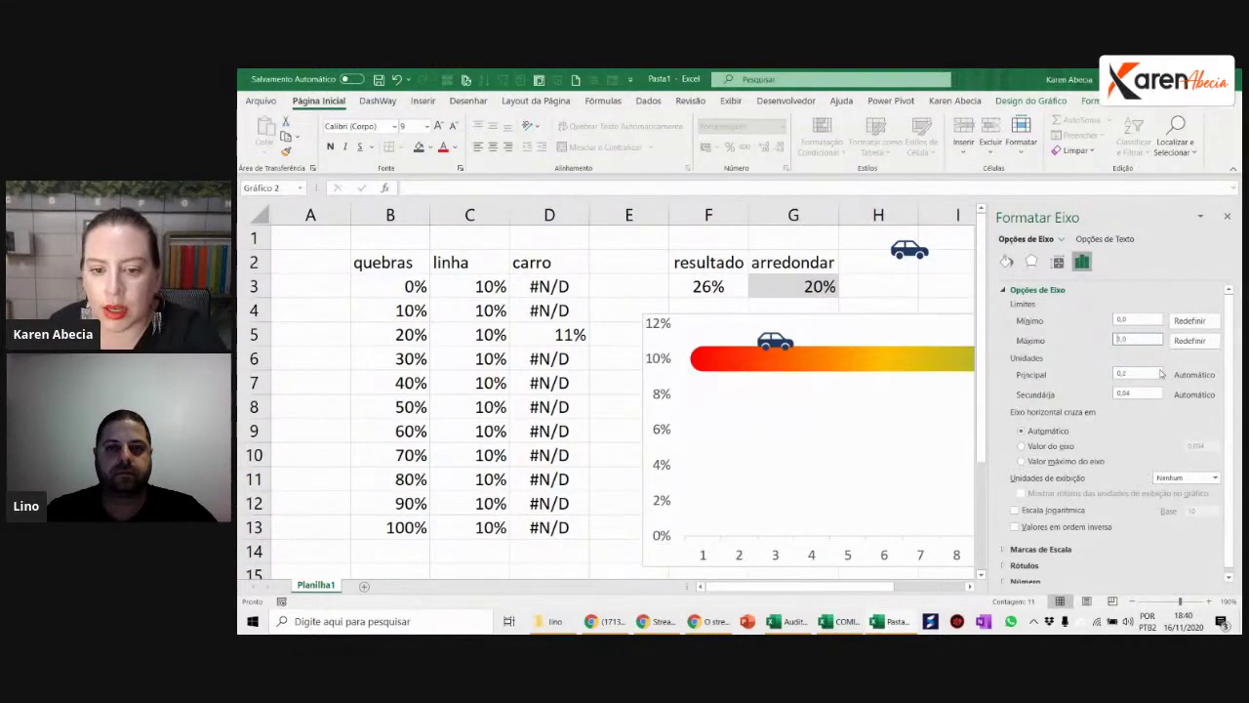
click(1227, 216)
Step: Delete the vertical and horizontal axes from the chart, leaving only the gradient line and car marker
right_click(644, 322)
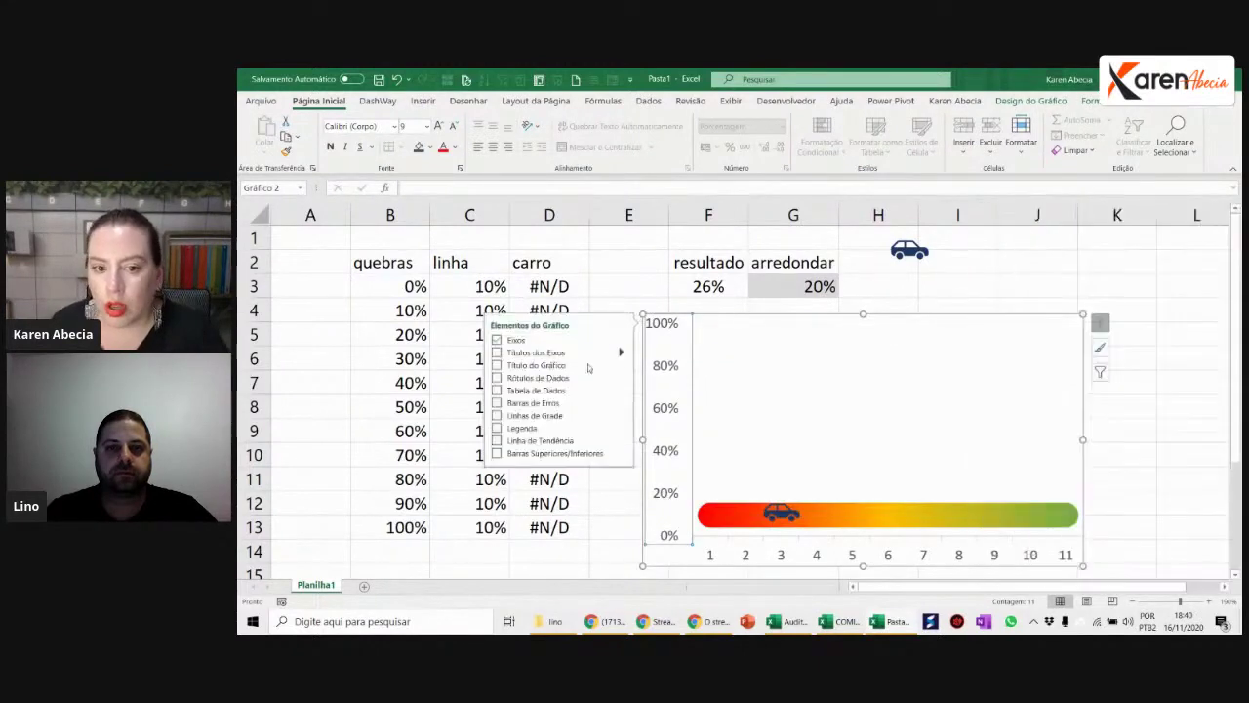
click(628, 288)
click(664, 332)
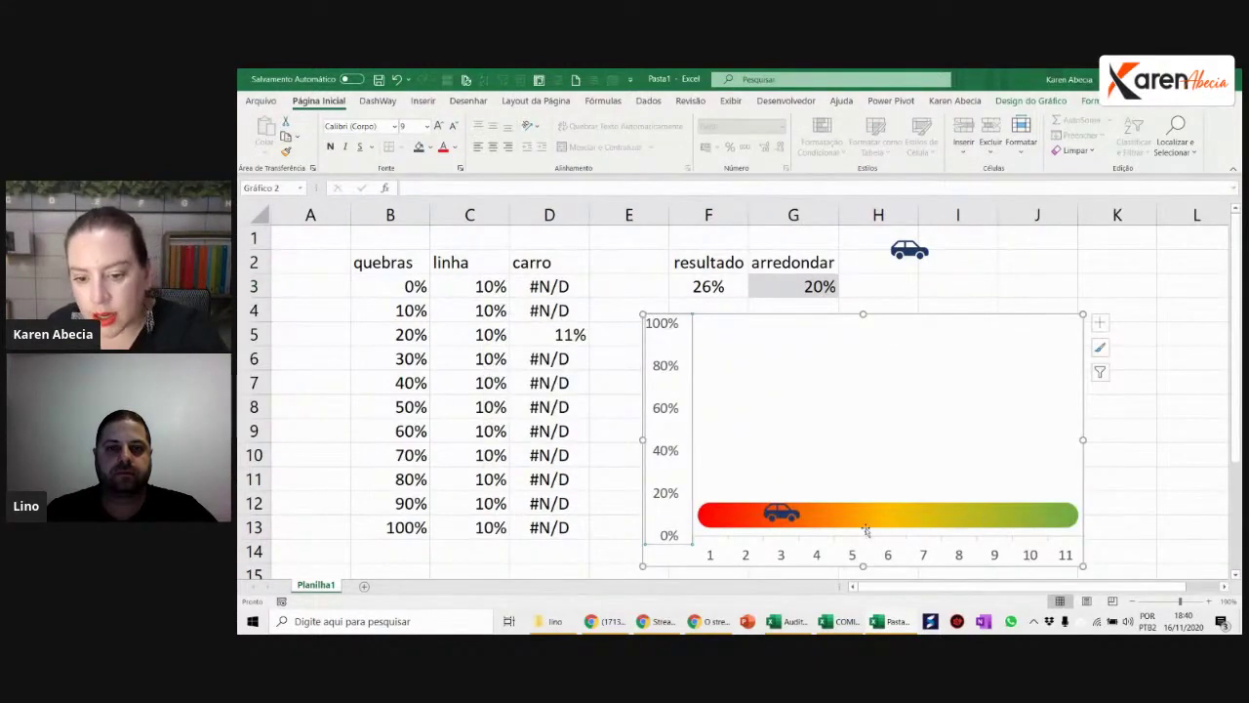
key(Delete)
click(826, 564)
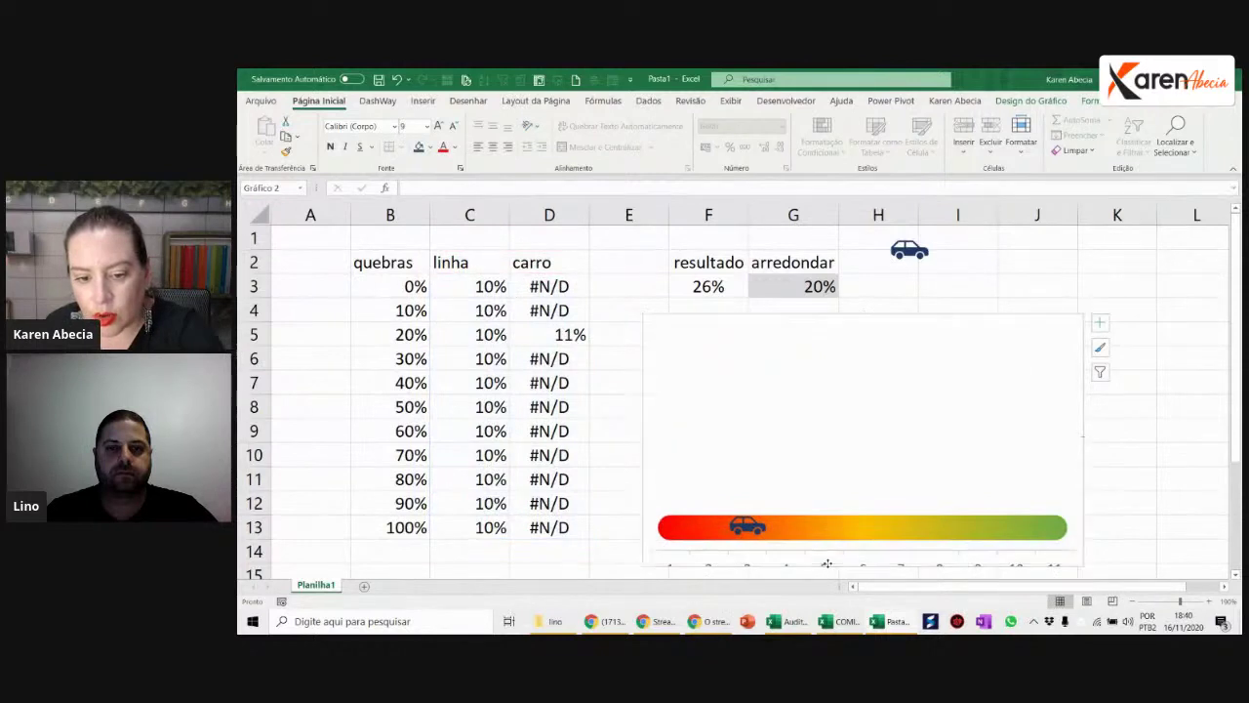
key(Delete)
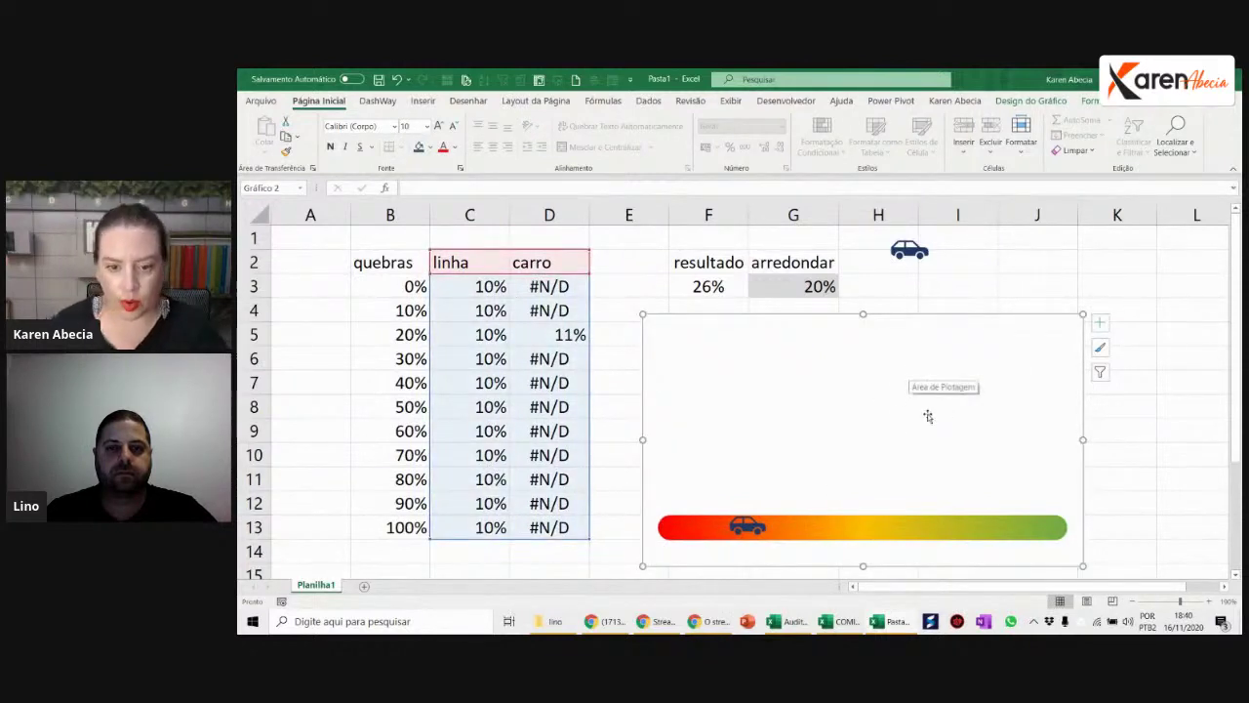
Step: Set the percentage added to C3 in the D3 carro formula back to 10% and fill the formula down through D13
double_click(561, 286)
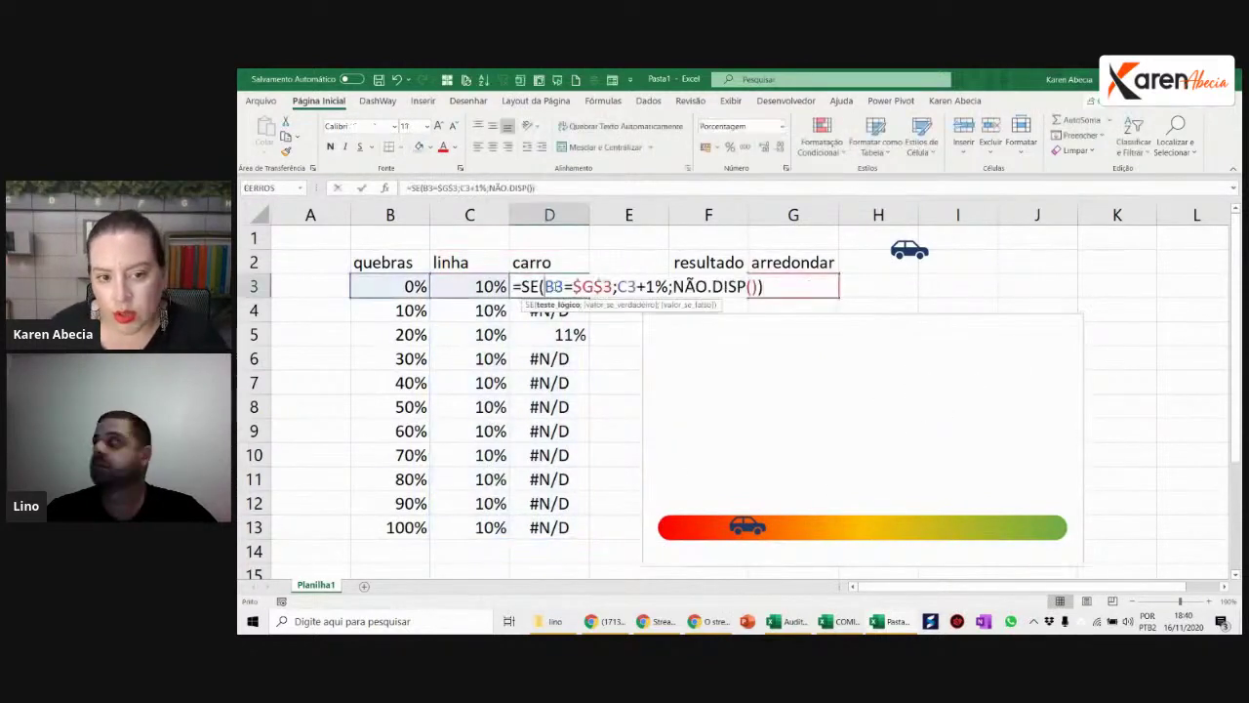
click(649, 285)
key(BackSpace)
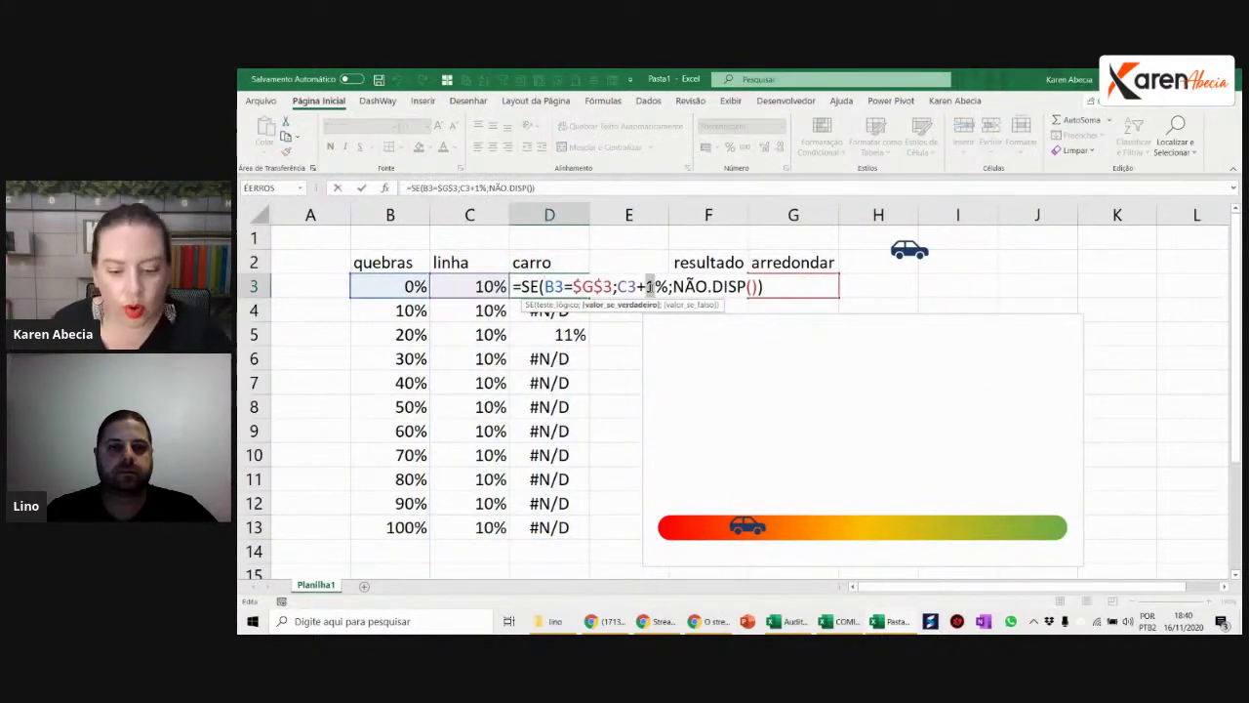
text(20)
key(BackSpace)
key(BackSpace)
text(1)
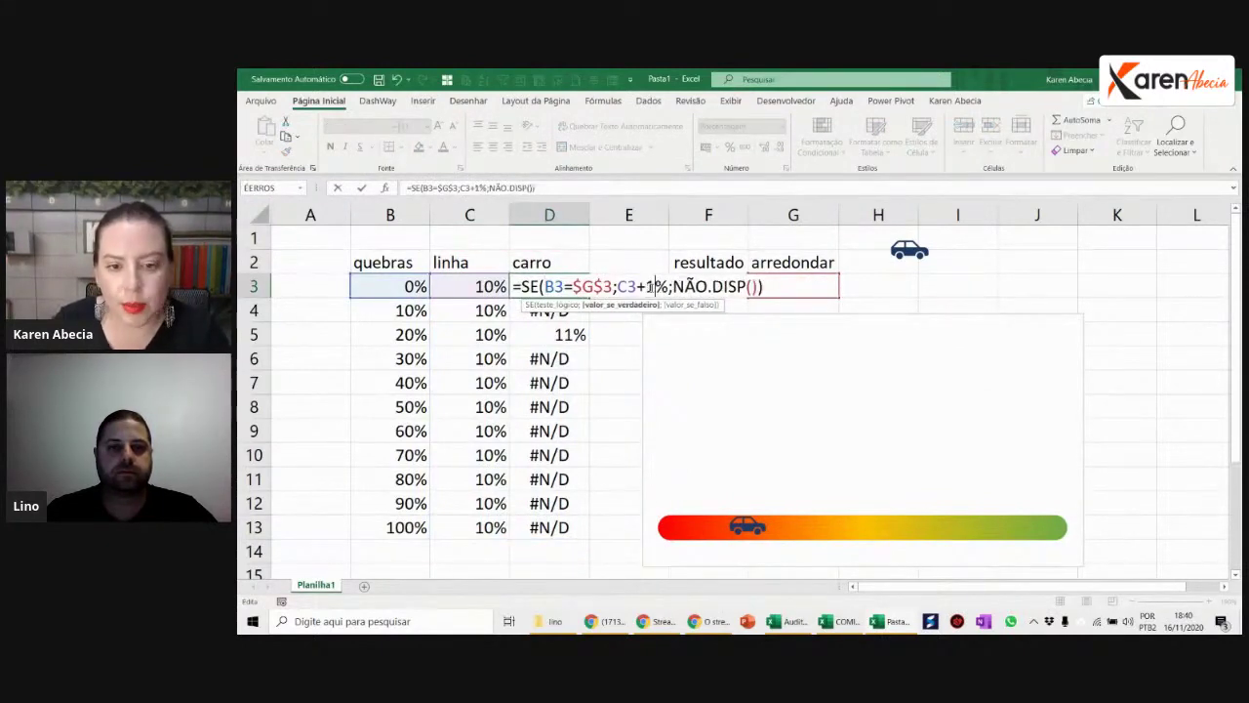
text(0)
key(Return)
key(Up)
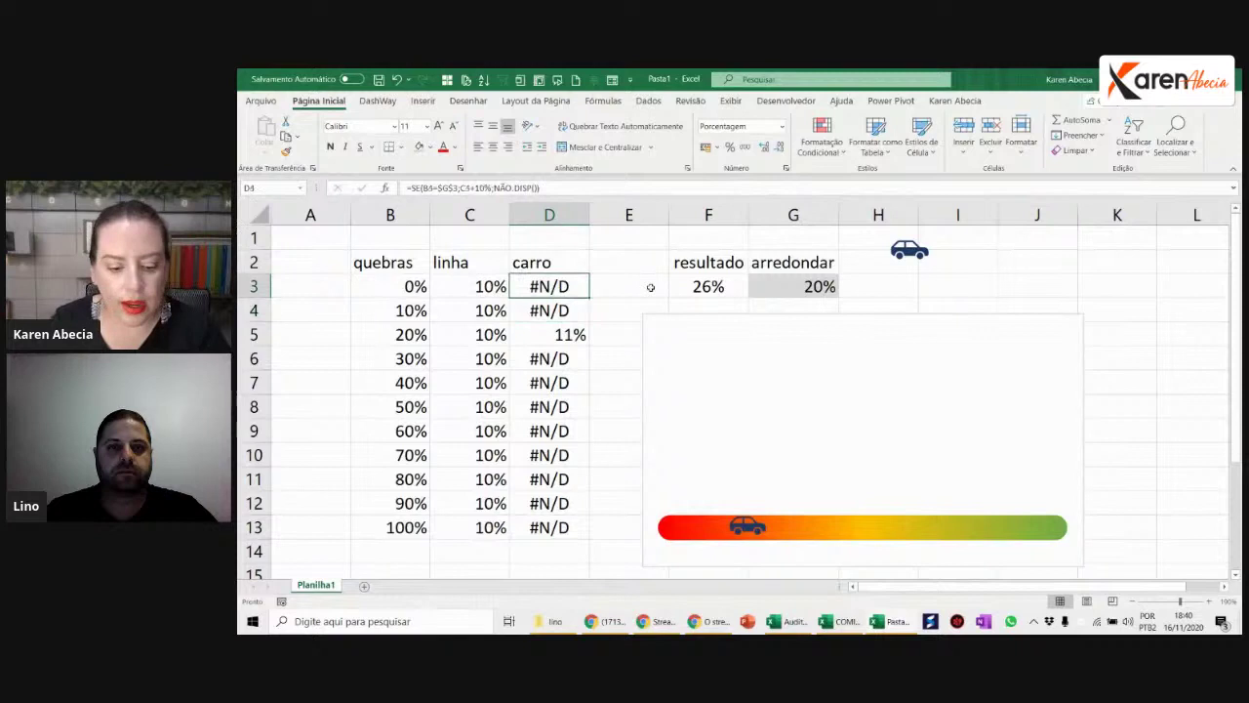
key(ctrl+shift+Down)
key(ctrl+d)
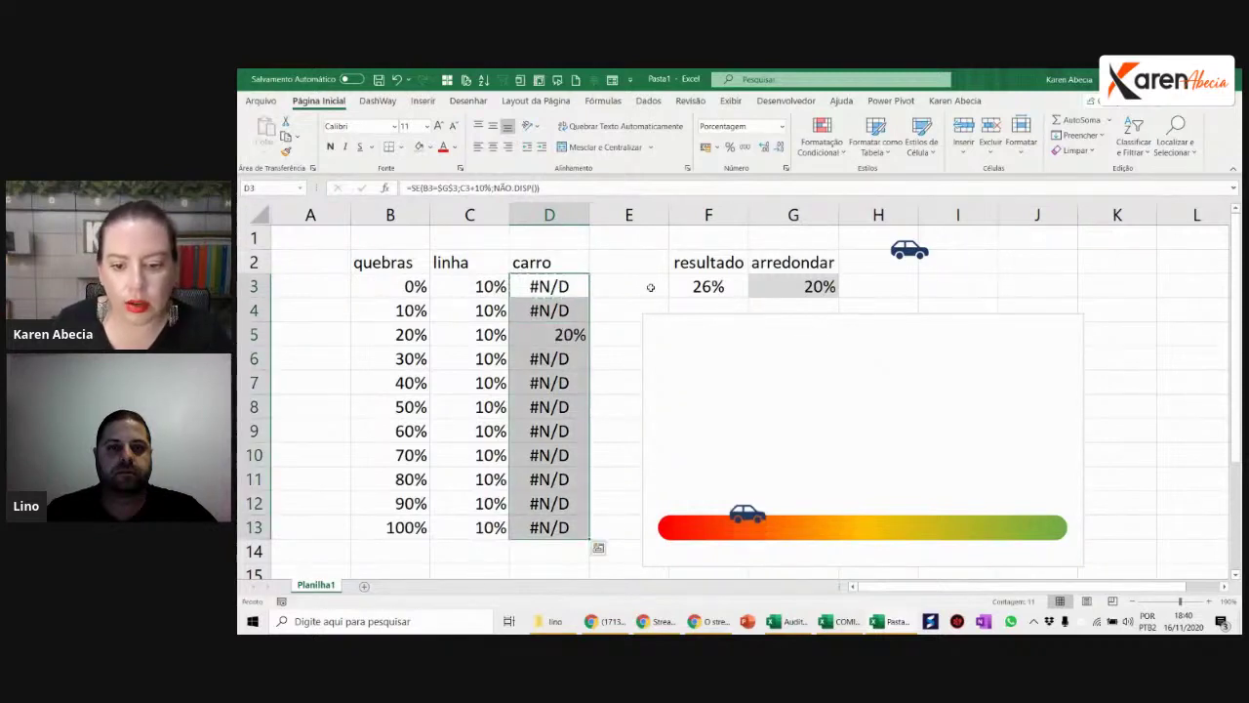
Step: Delete the loose car icon above the chart and select the whole chart
click(916, 416)
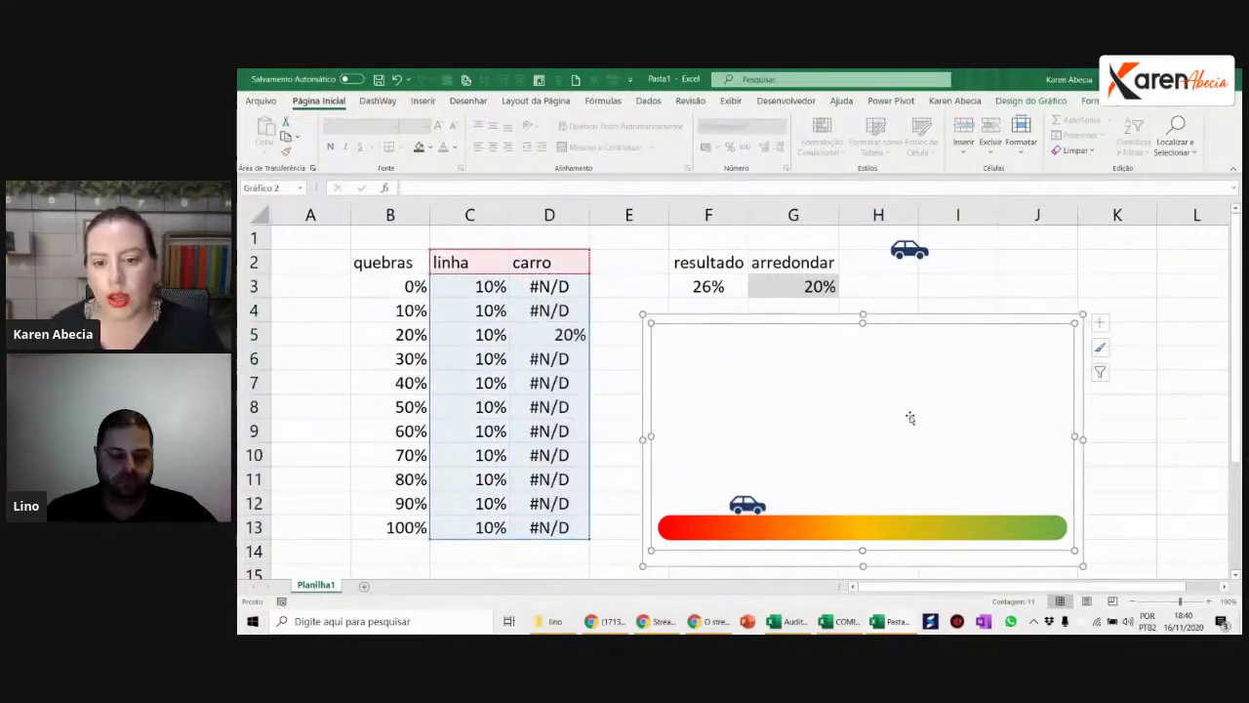
click(881, 286)
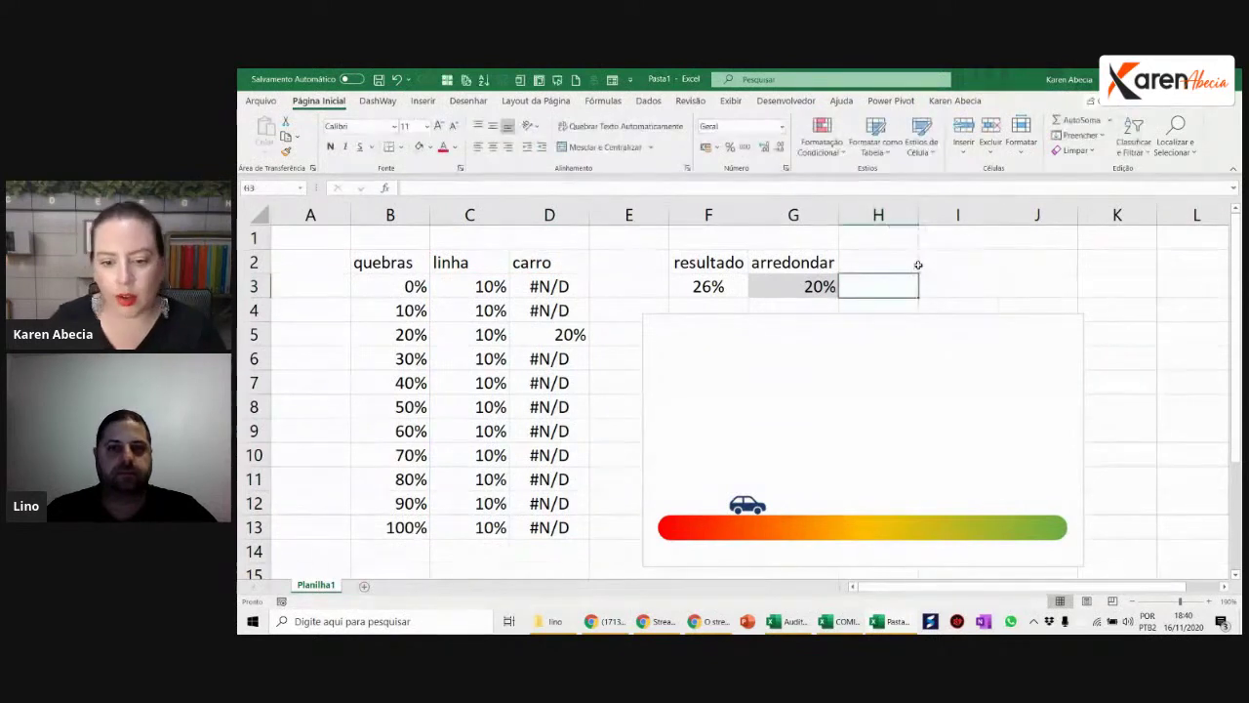
click(934, 343)
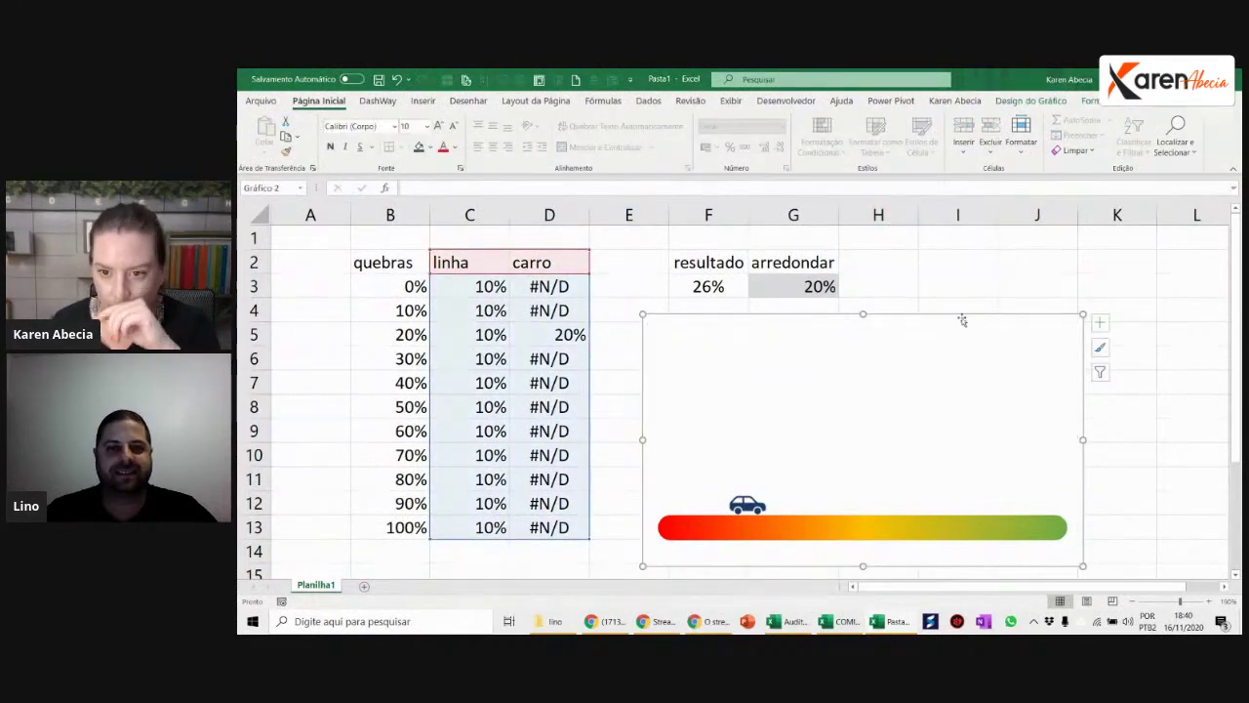
Step: Remove the chart area's fill so the worksheet cells show behind the gradient line and car, and deselect the chart
click(1091, 101)
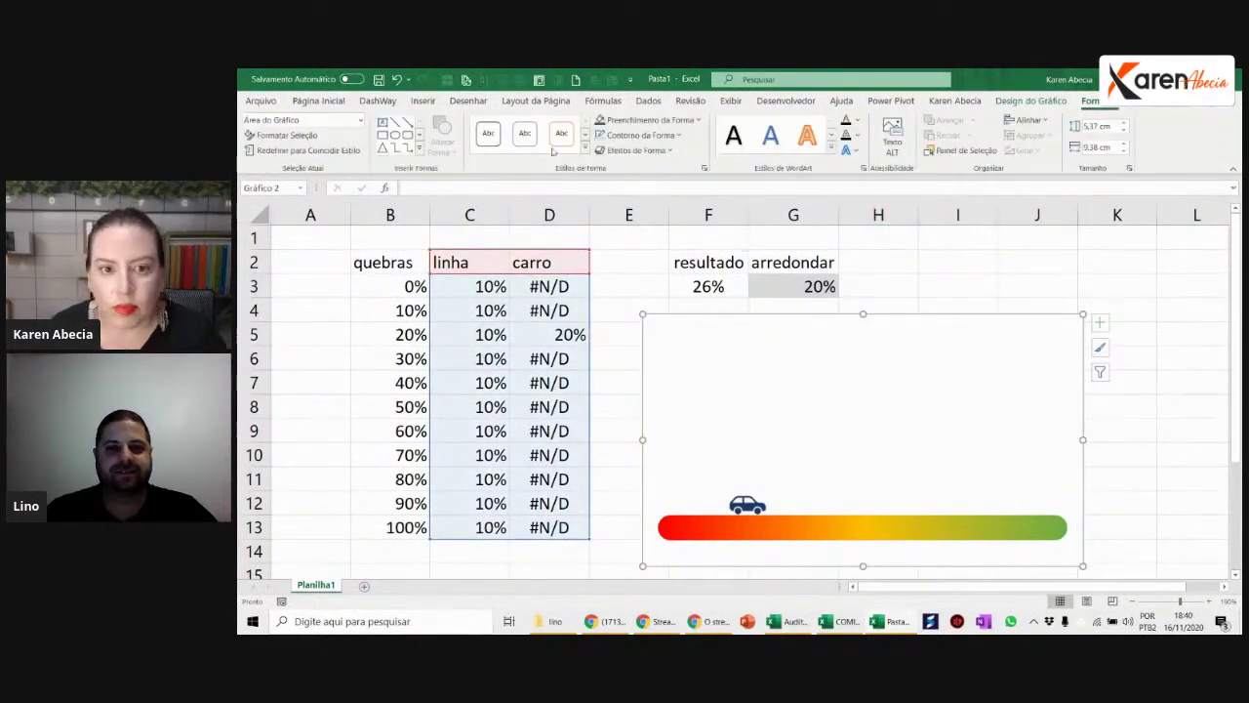
click(620, 121)
click(650, 284)
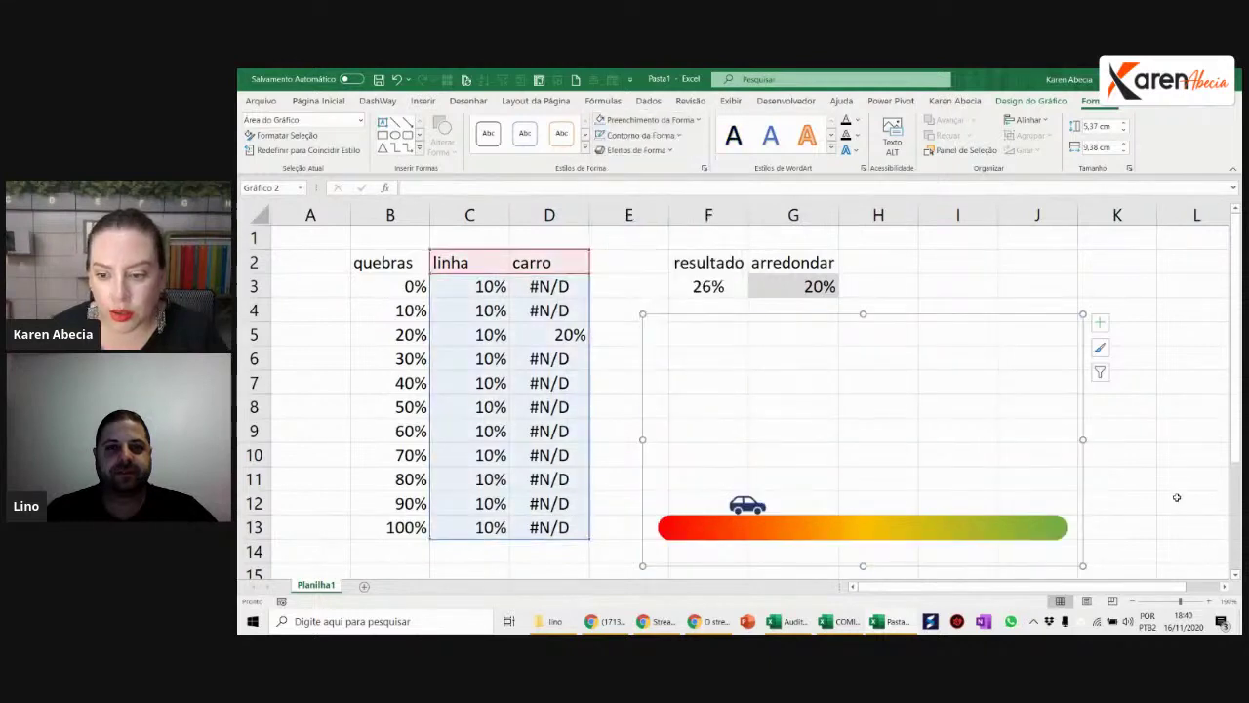
click(1140, 524)
Step: Replace the resultado percentage in F3 with the random-number formula =ALEATÓRIO()
click(730, 287)
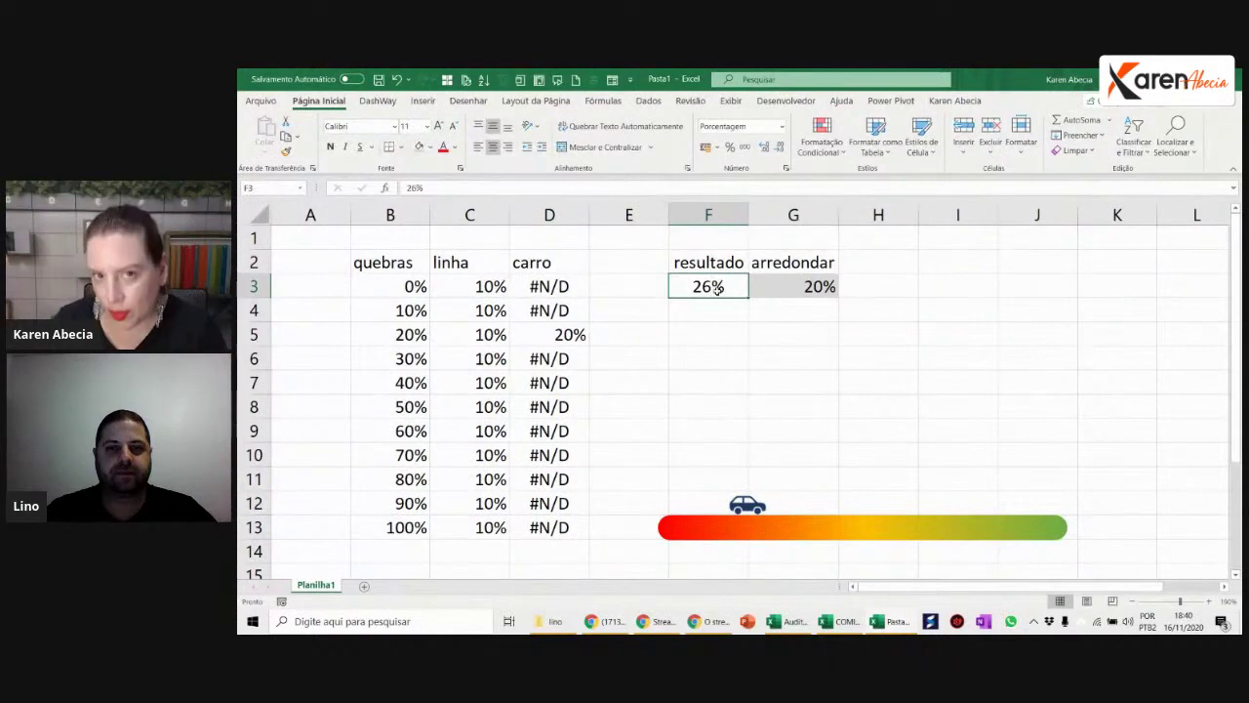
text(=al)
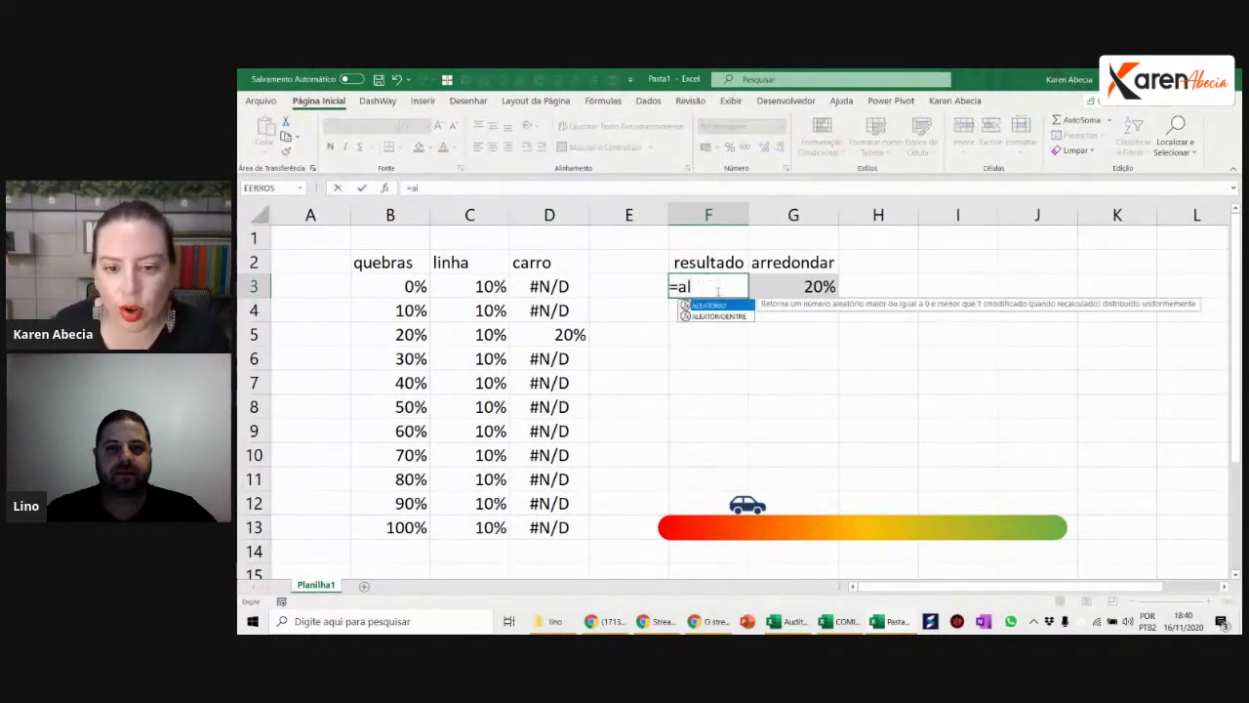
key(Tab)
text())
key(ctrl+Return)
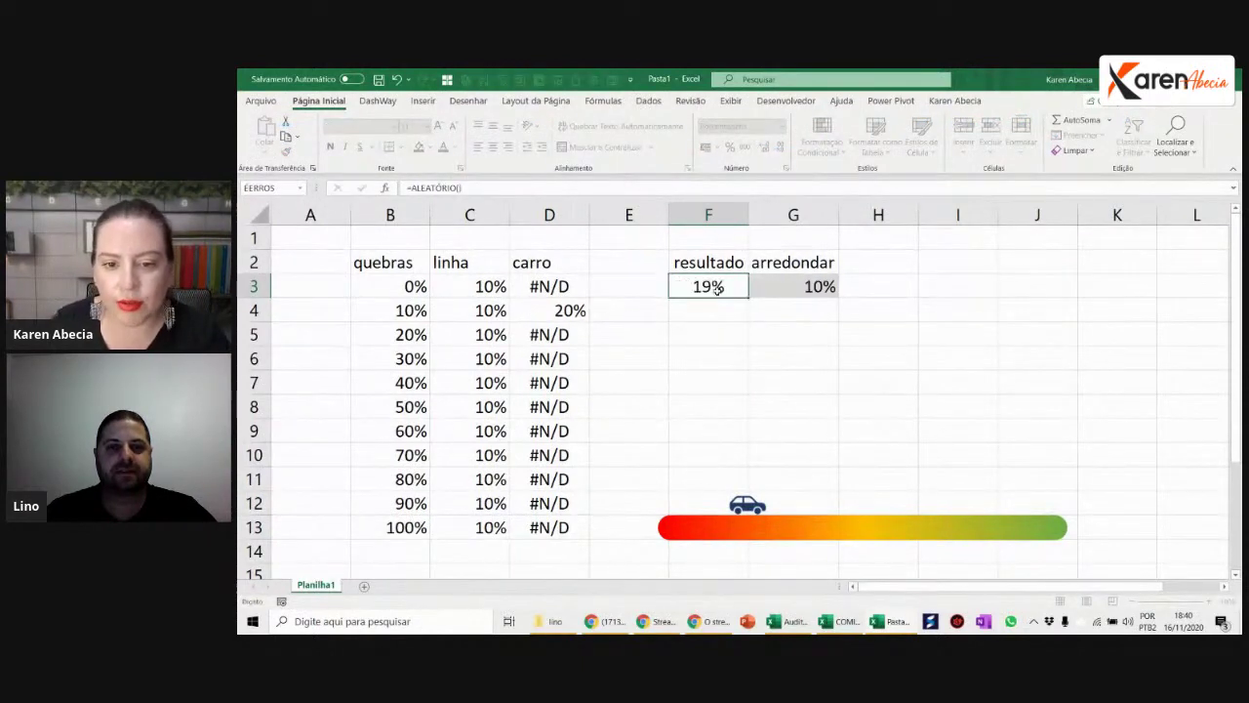
key(Return)
Step: Recalculate the sheet repeatedly to test how the car follows the random resultado percentage
click(892, 242)
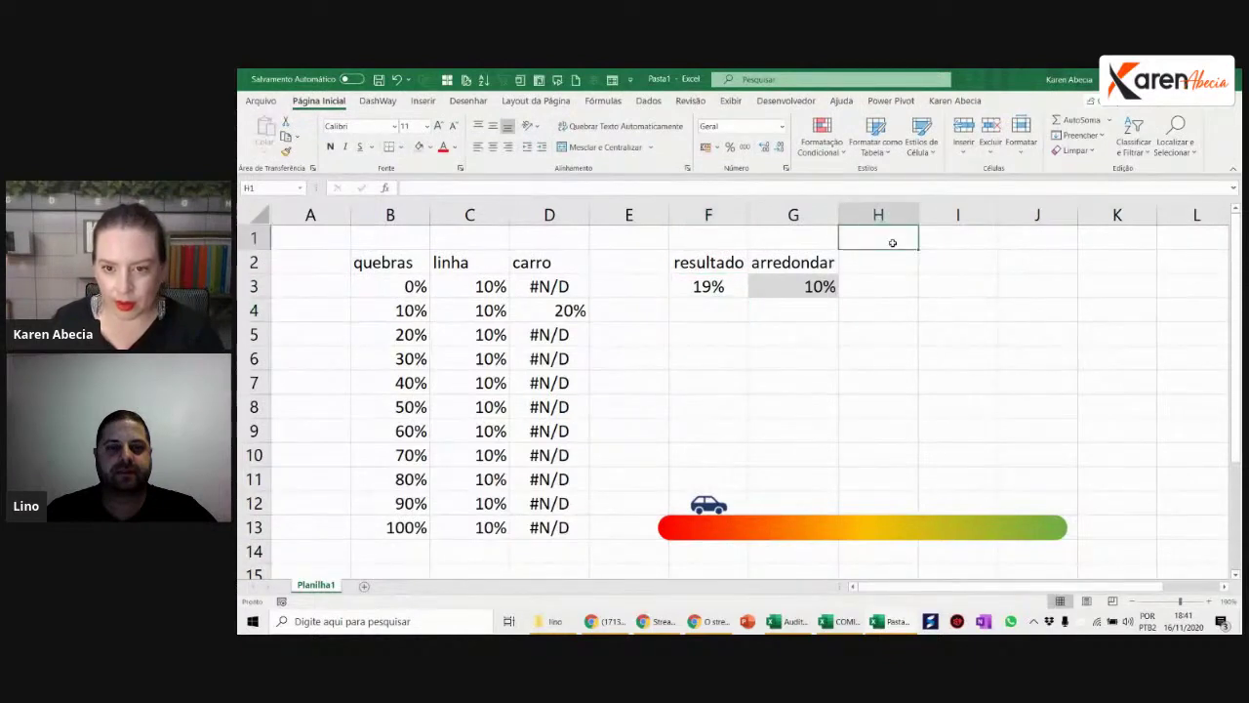
key(F9)
key(F9)
key(F9)
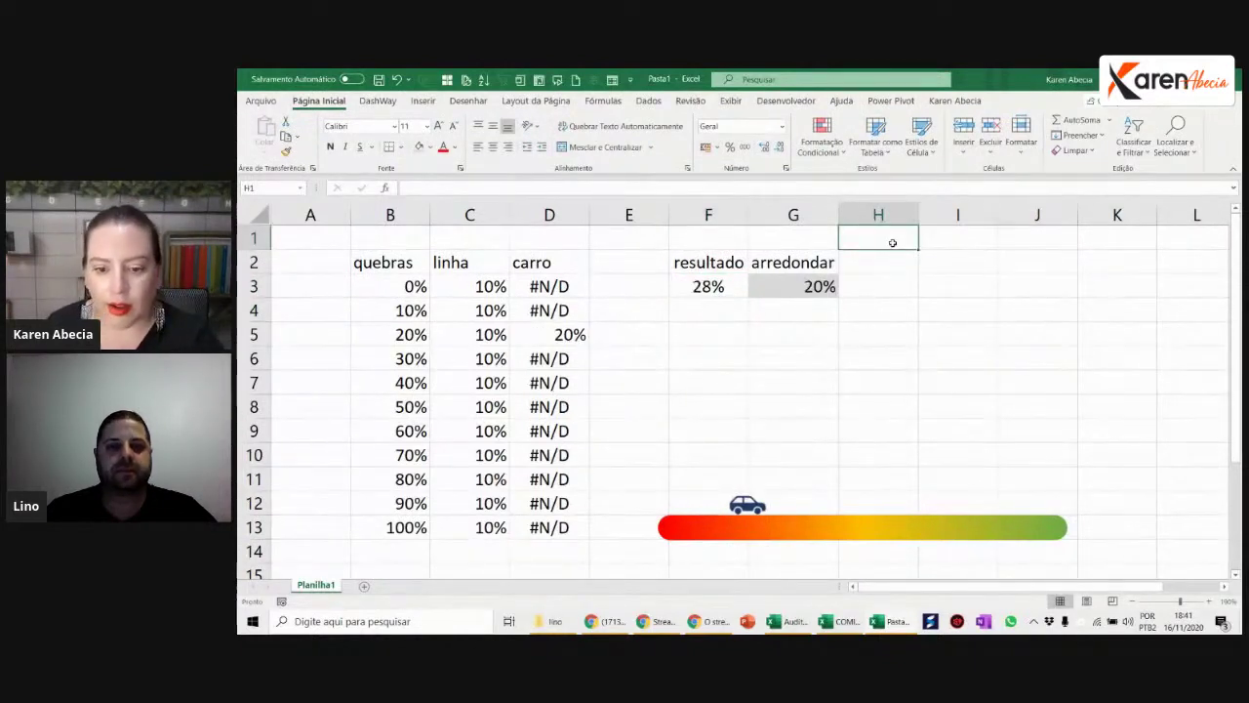
key(F9)
key(F9)
key(F9)
key(F9)
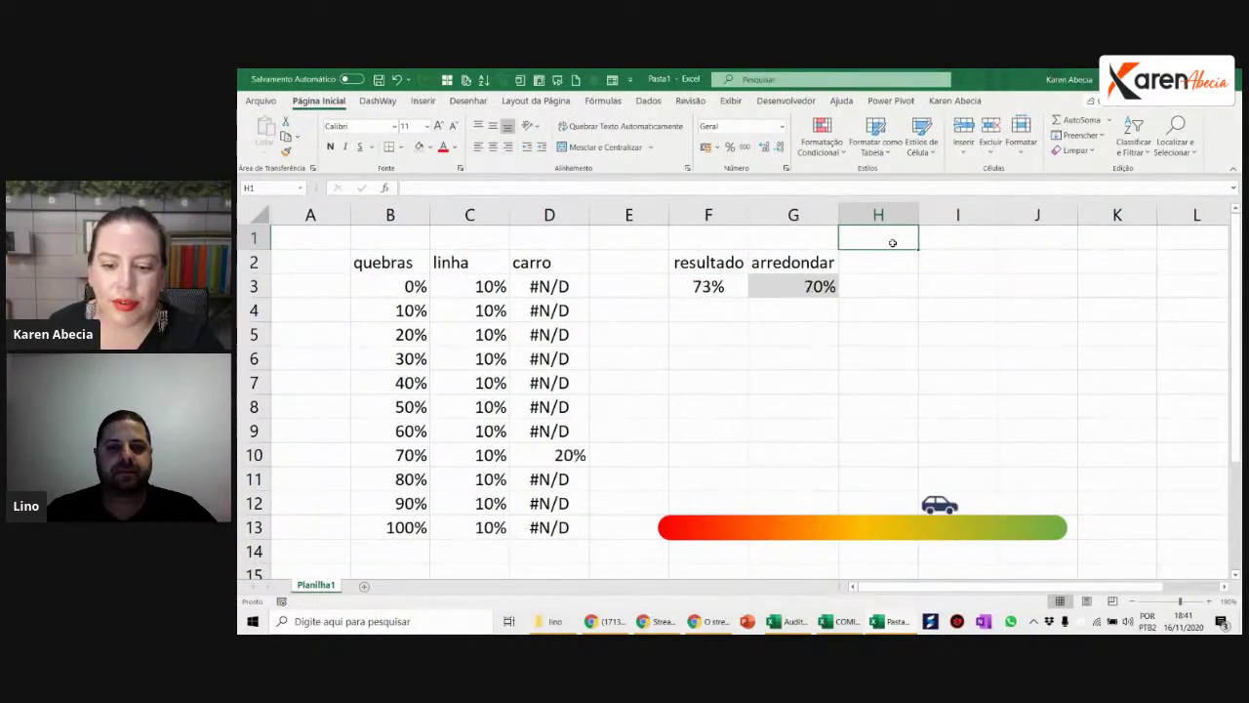
key(F9)
key(F9)
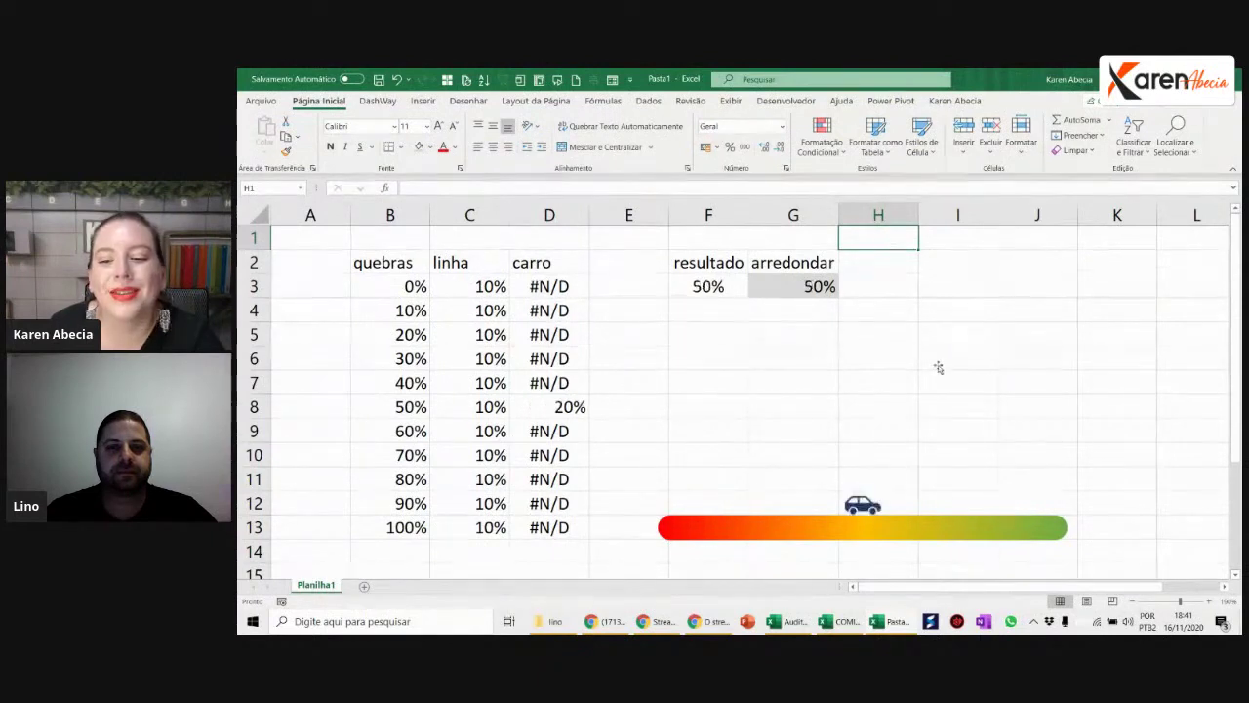
Step: Move the chart up so the gradient line lies along row 10, and deselect it
click(1030, 505)
drag(1032, 504, 1126, 420)
click(1126, 420)
Step: Recalculate the random resultado many more times and check the car's position along the line in the moved chart
key(F9)
key(F9)
key(F9)
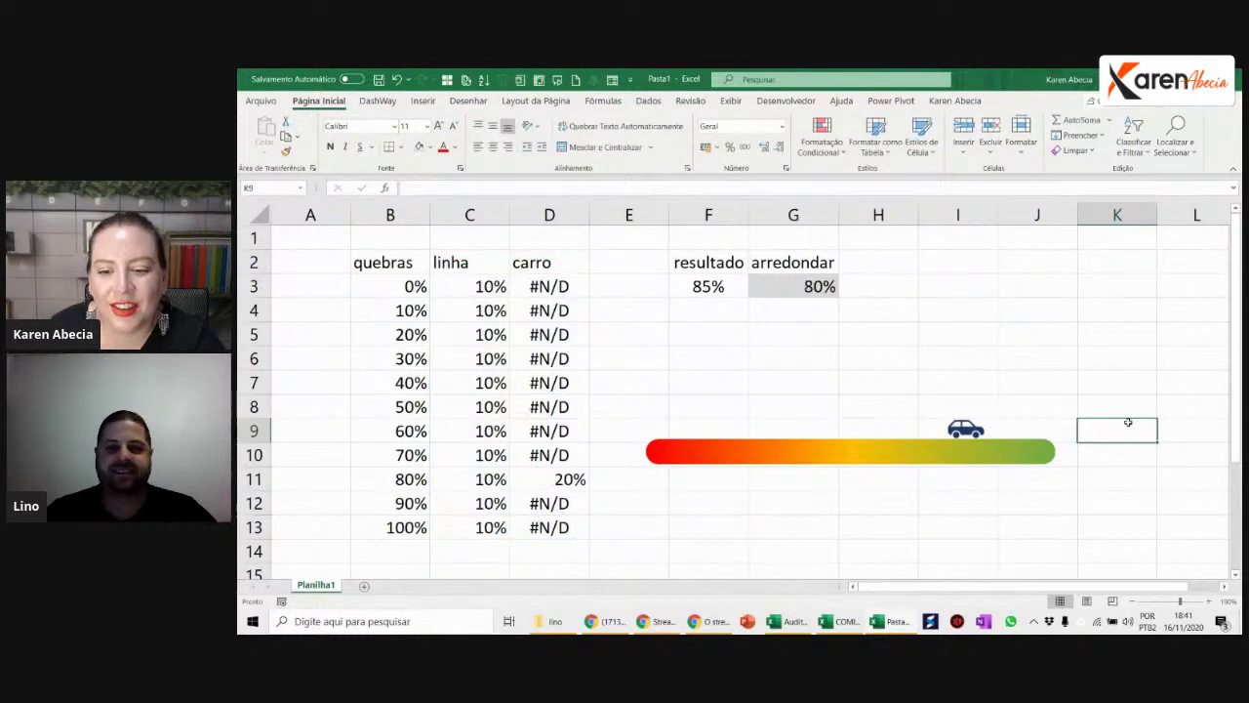
key(F9)
key(F9)
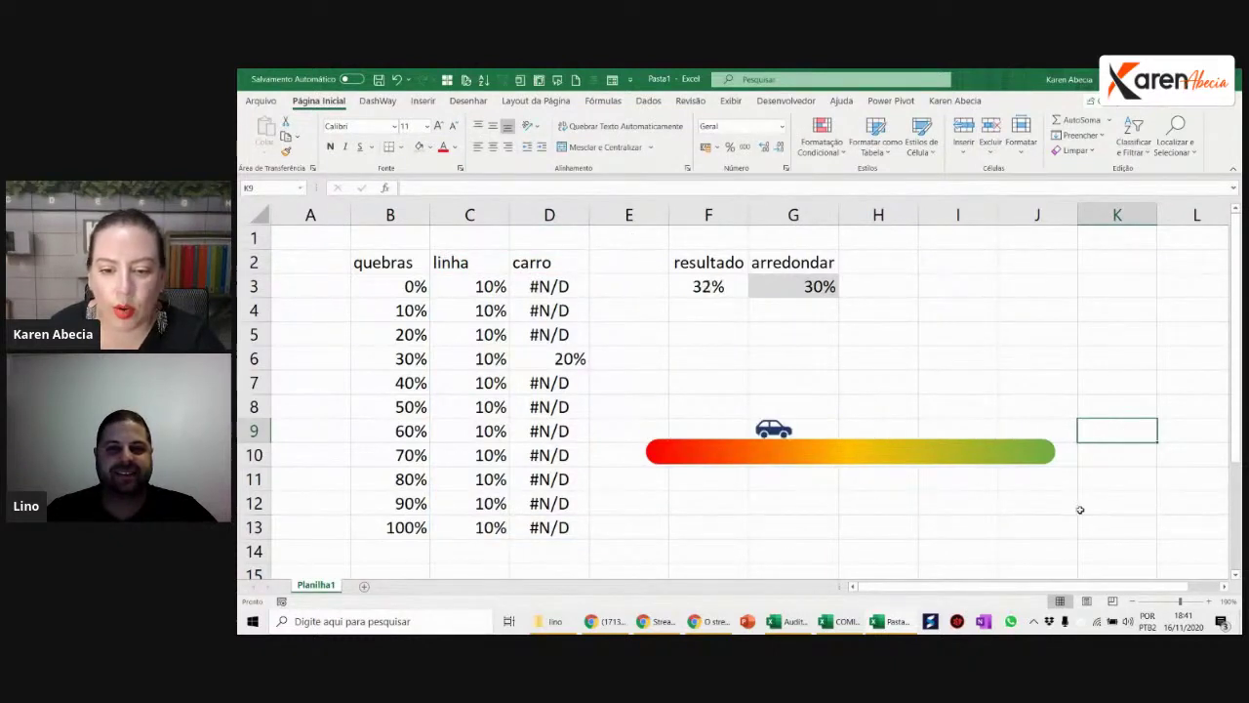
click(786, 480)
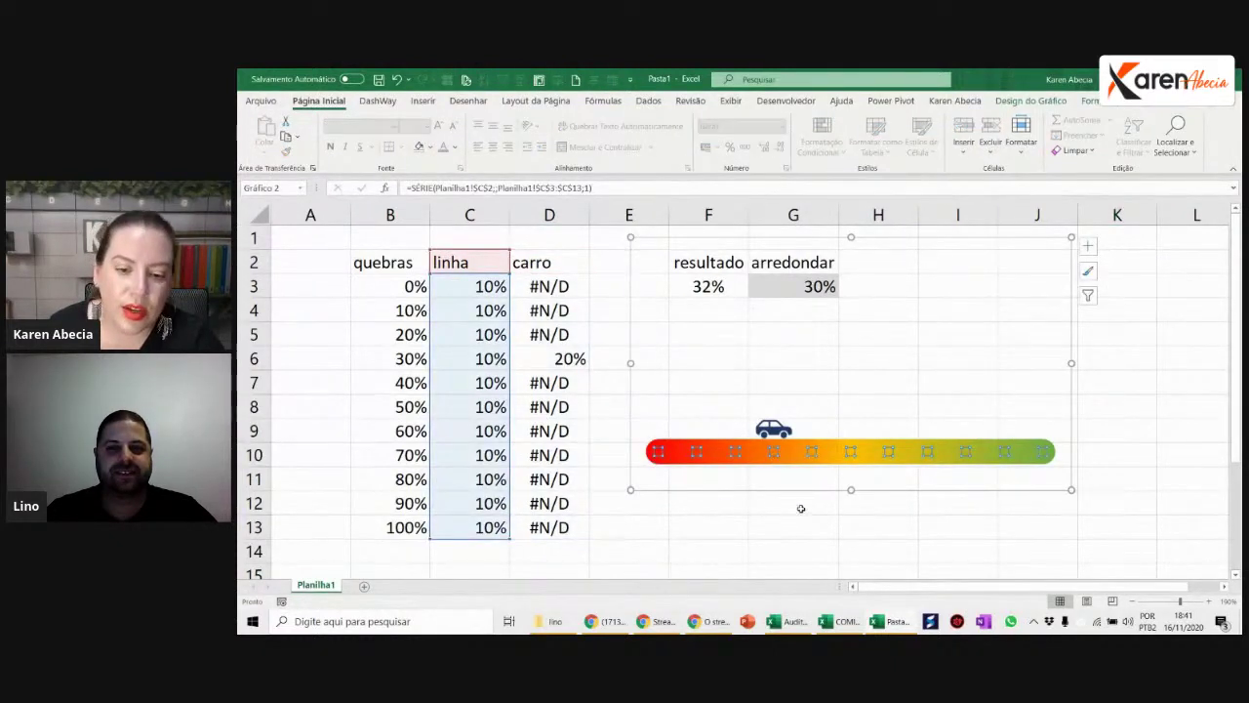
key(F9)
key(F9)
key(F9)
key(F9)
key(F9)
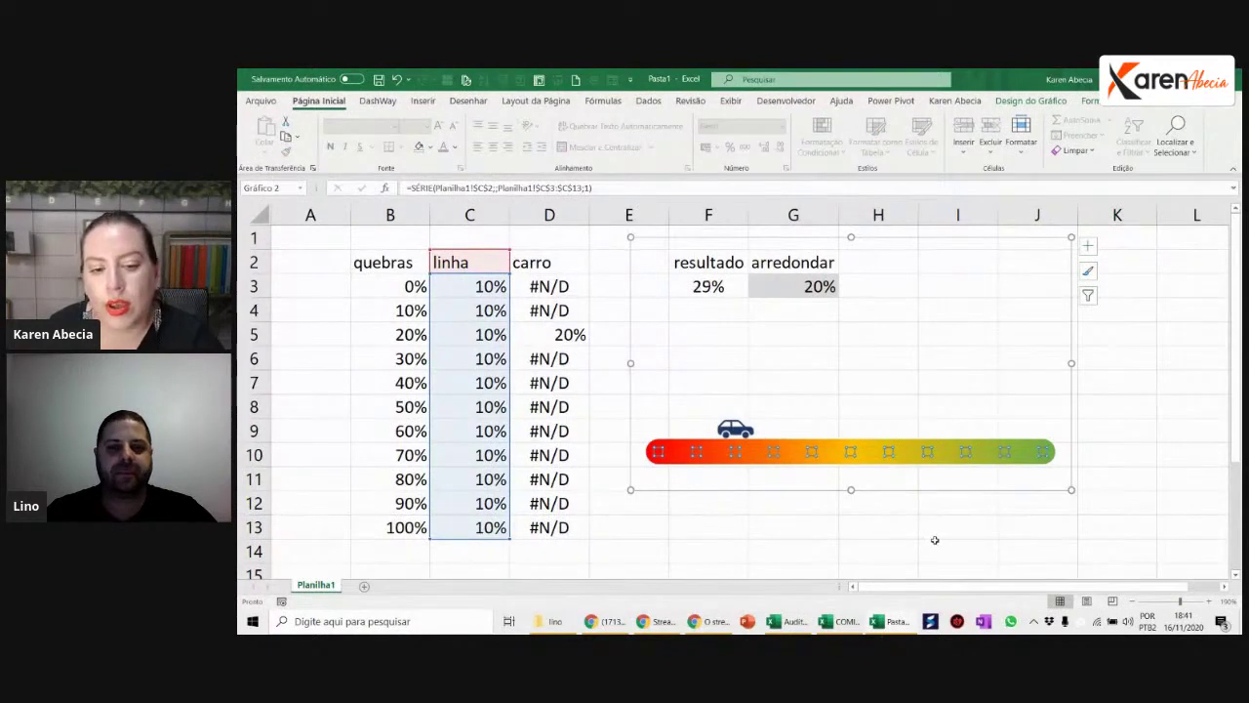
key(F9)
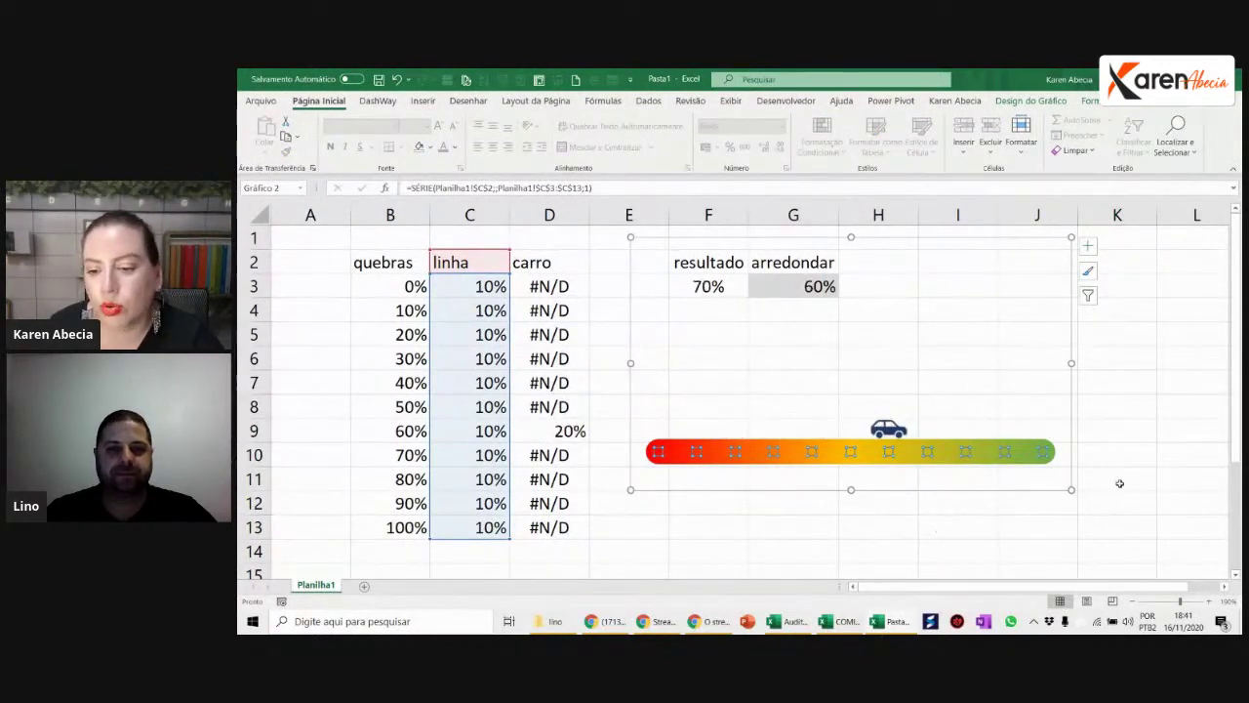
key(F9)
key(F9)
click(1119, 459)
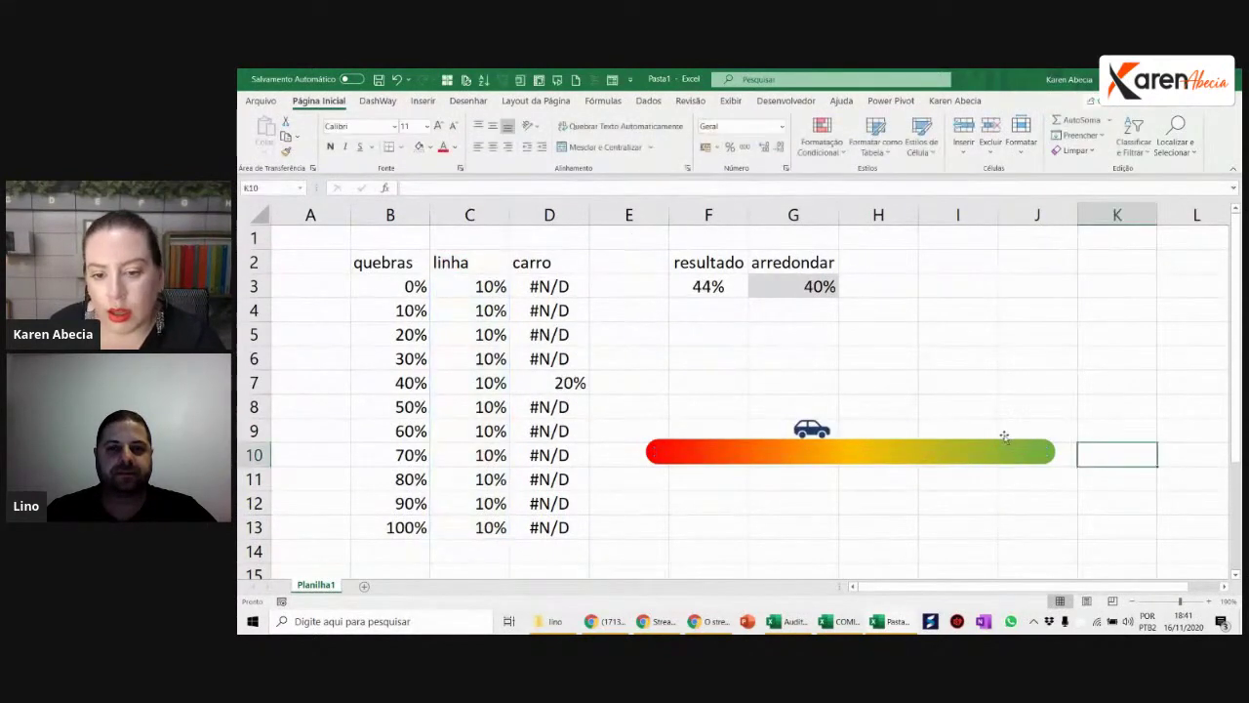
key(F9)
key(F9)
key(F9)
key(F9)
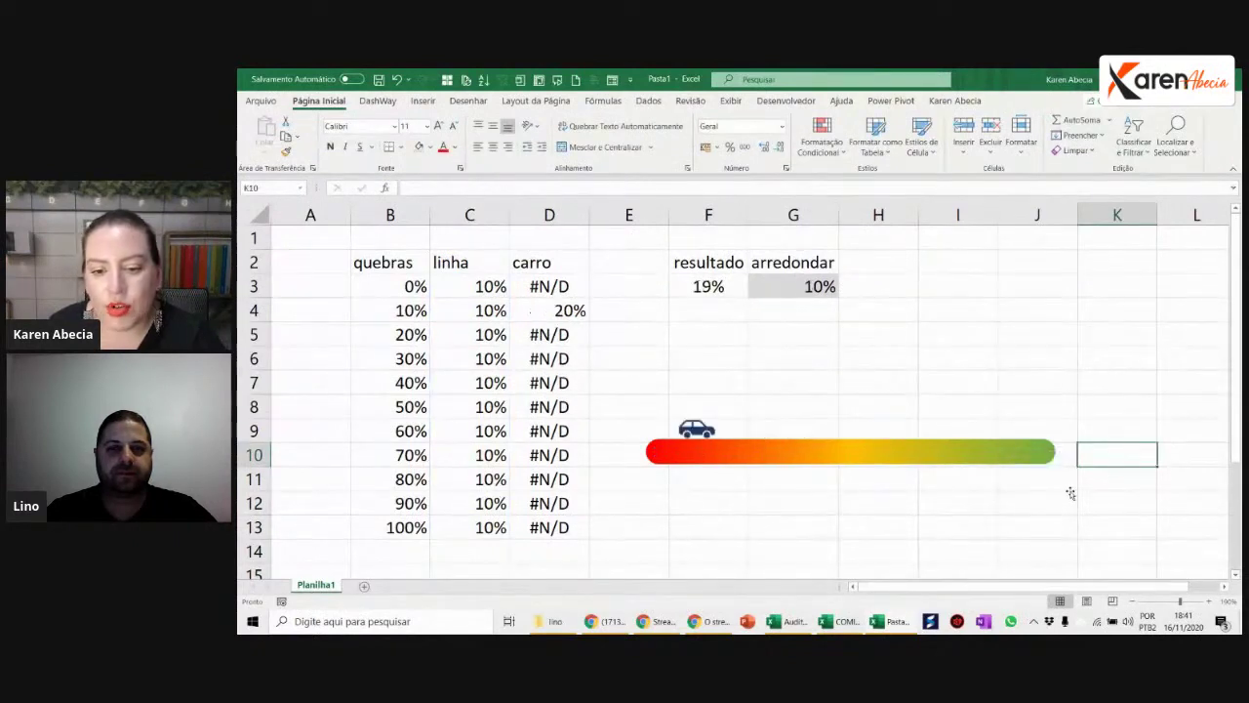
key(F9)
key(F9)
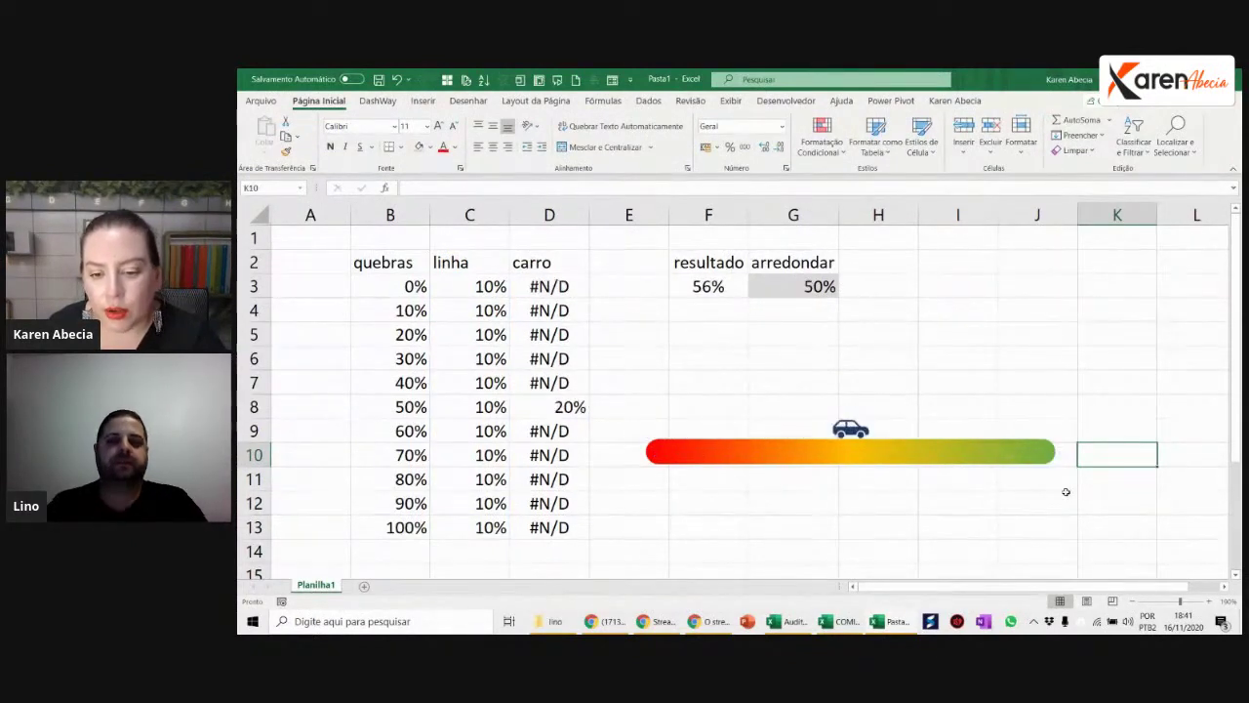
Step: Compare the new chart with the Bosch Auditoria dashboard's progress line and switch to the COMISSÕES 2020 dashboard
key(alt+Tab)
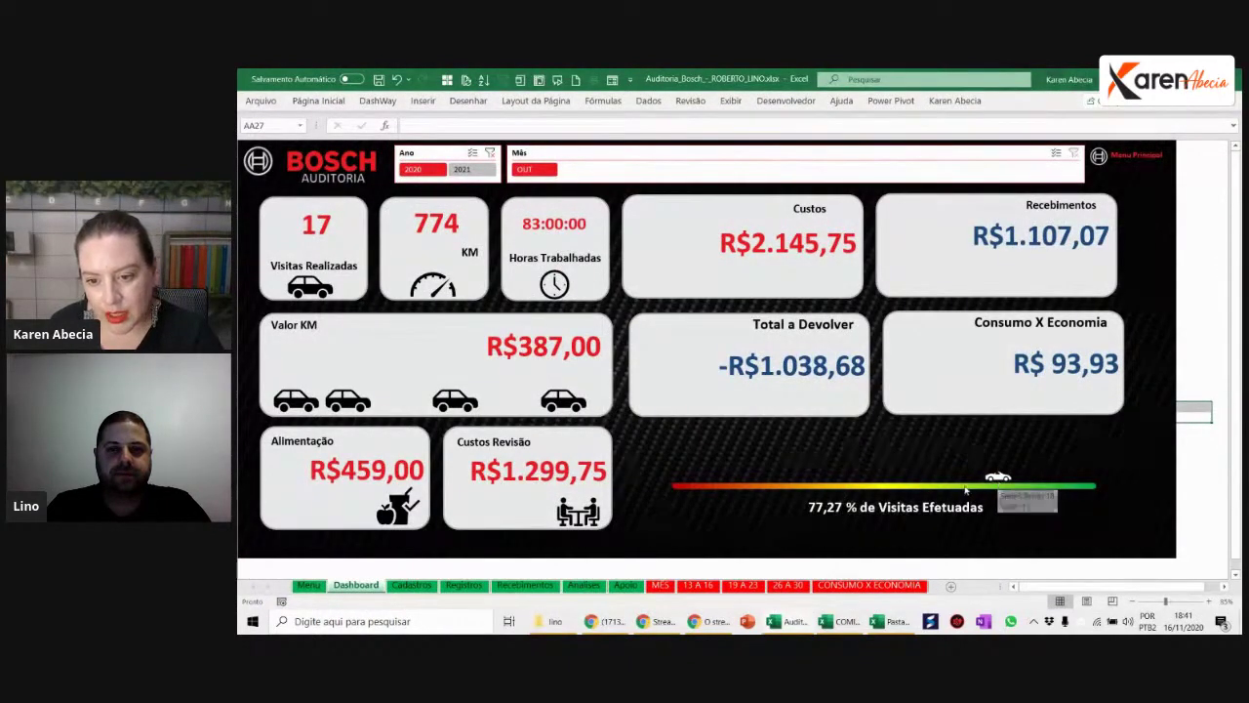
key(alt+Tab)
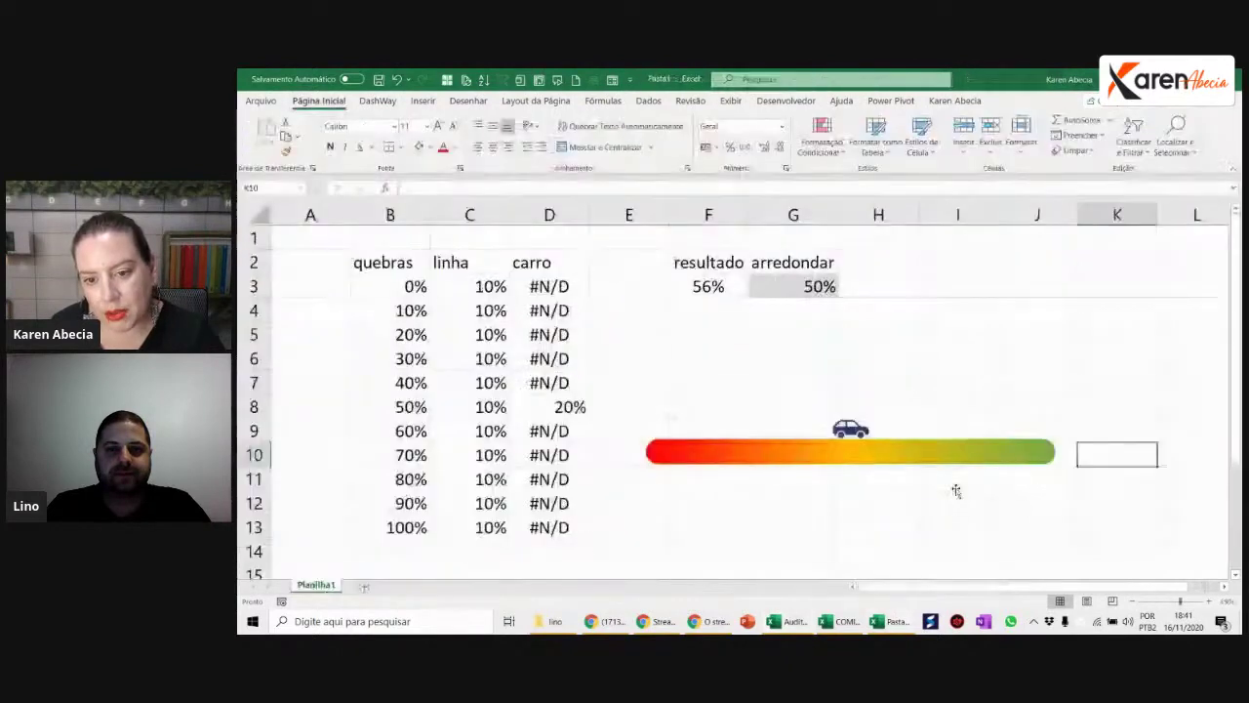
key(alt+Tab)
key(alt+Tab)
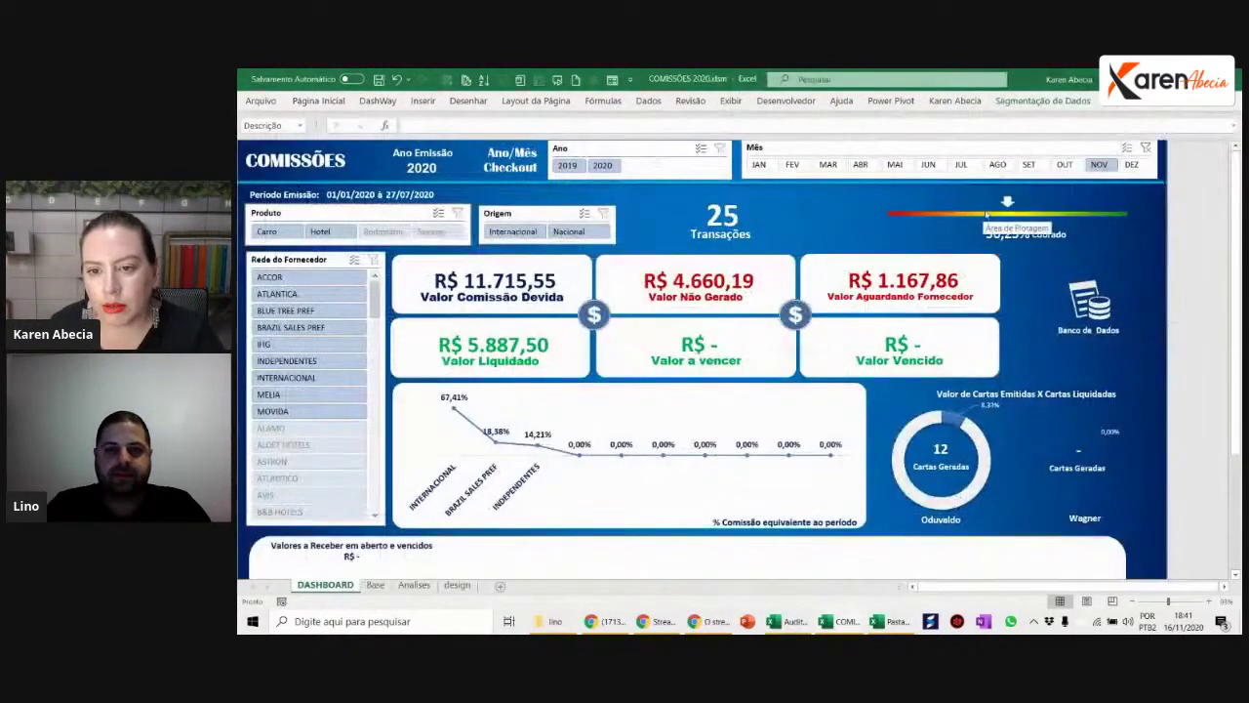
Step: Filter the COMISSÕES dashboard's Mês slicer by OUT, NOV, JAN and finally FEV to examine the arrow on the Cobrado line
click(1074, 167)
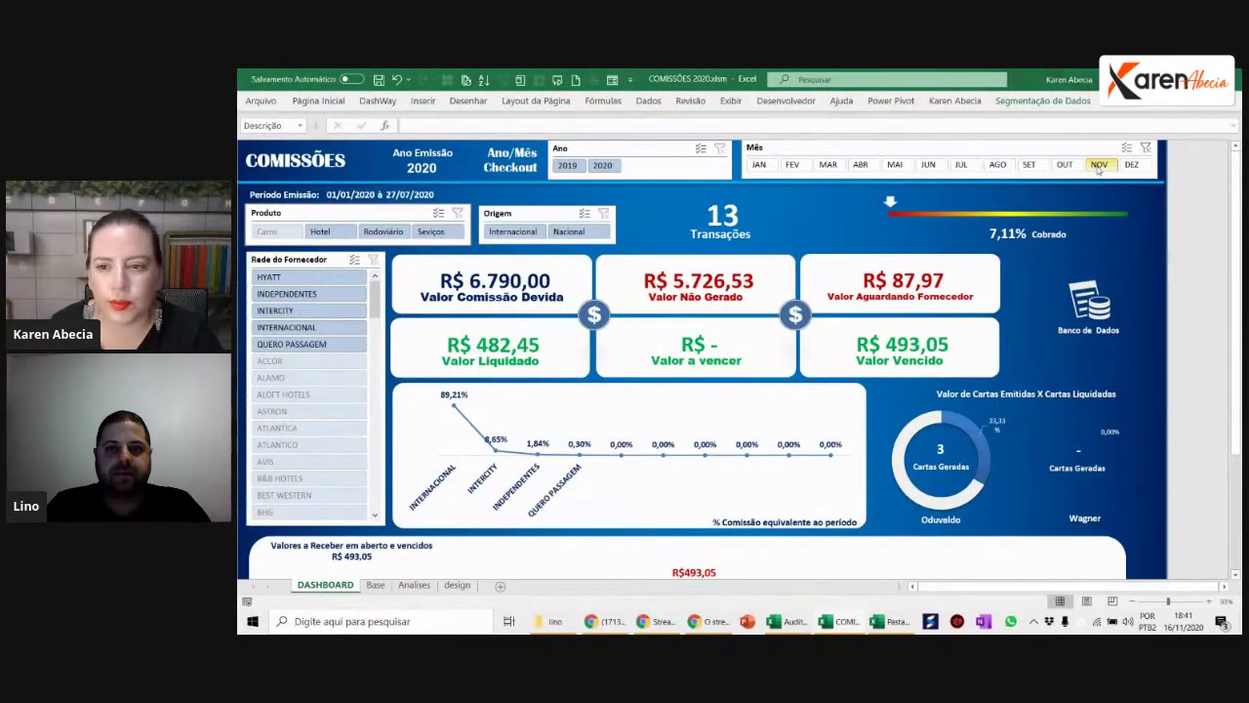
click(1100, 166)
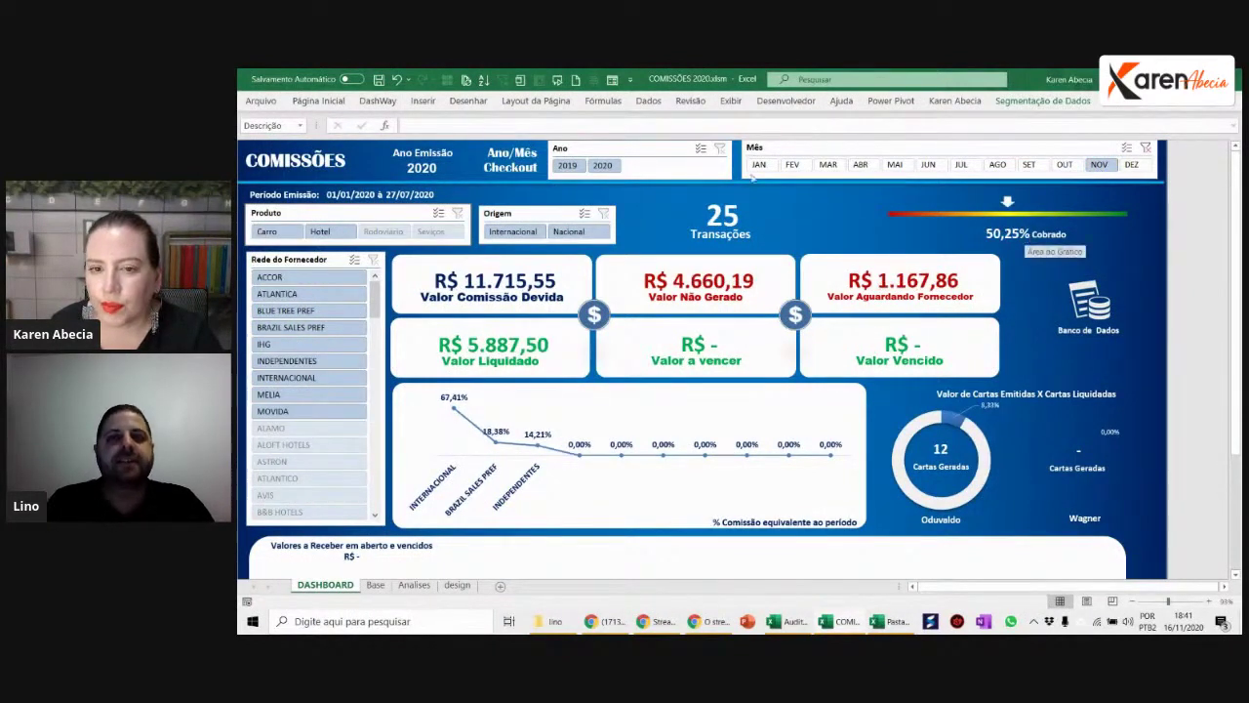
click(759, 165)
ctrl+click(795, 165)
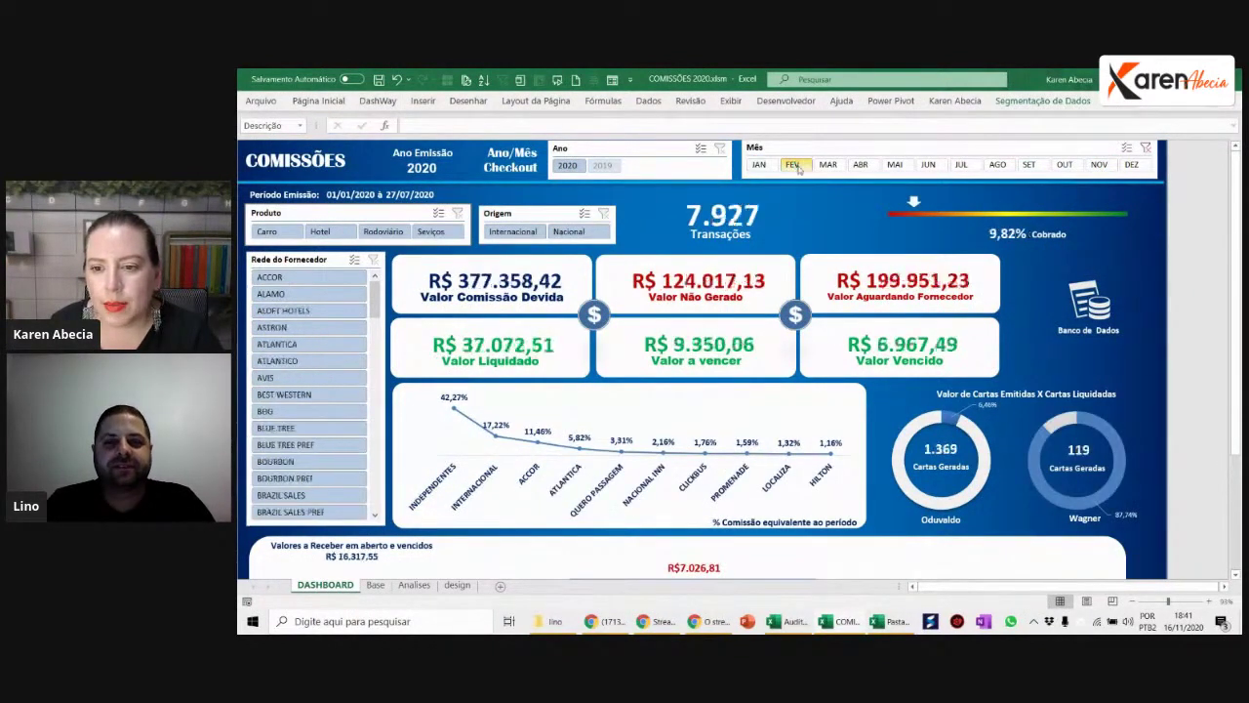
ctrl+click(794, 168)
click(792, 168)
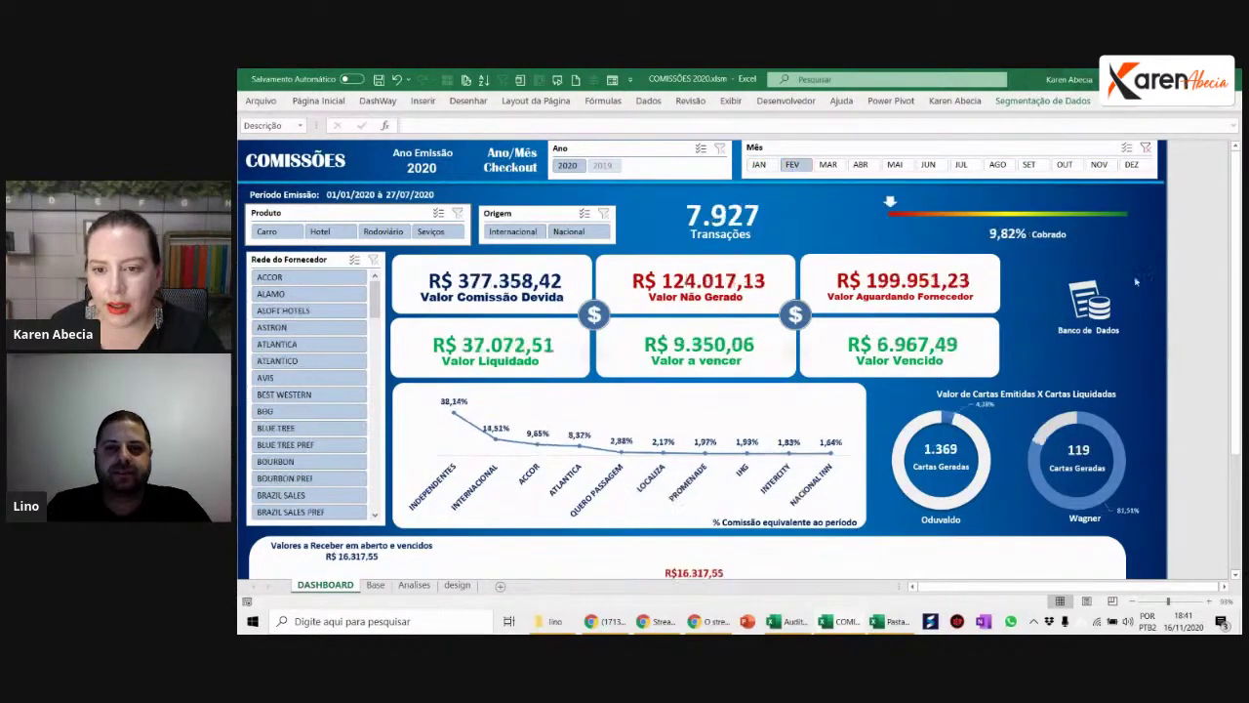
Step: Switch back to the Pasta1 workbook and leave the chart deselected with cell E3 active
key(alt+Tab)
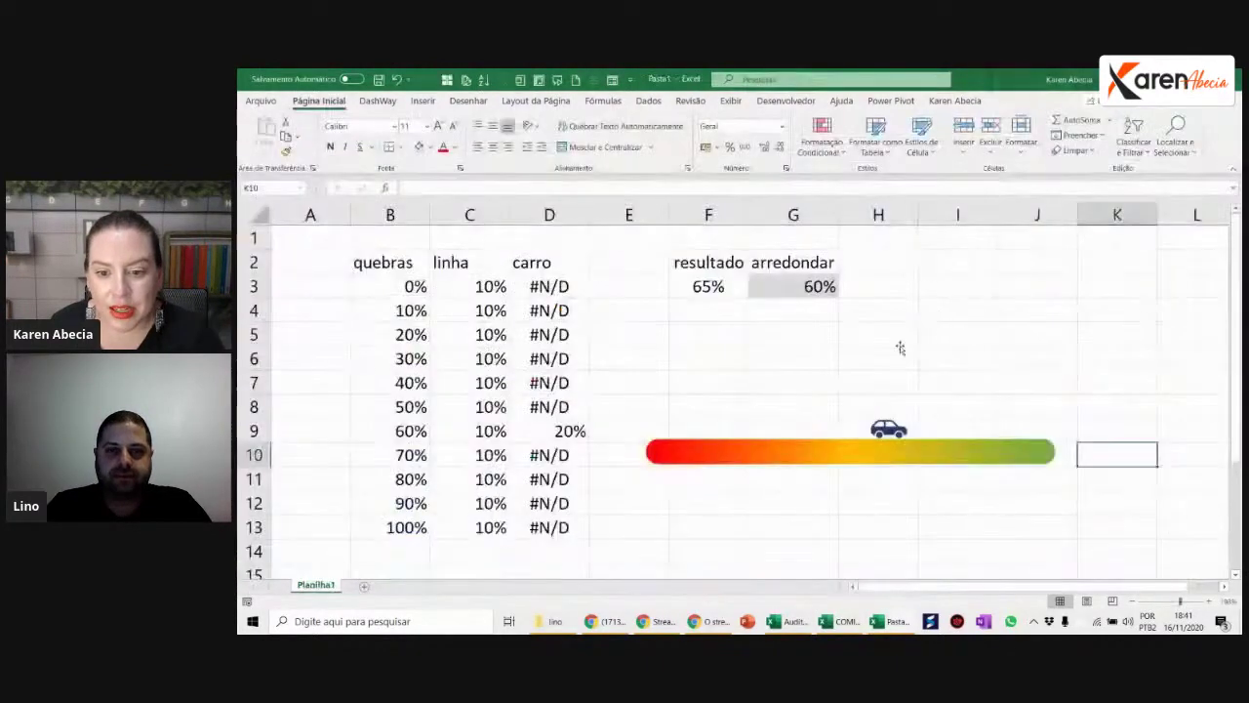
click(834, 433)
click(619, 288)
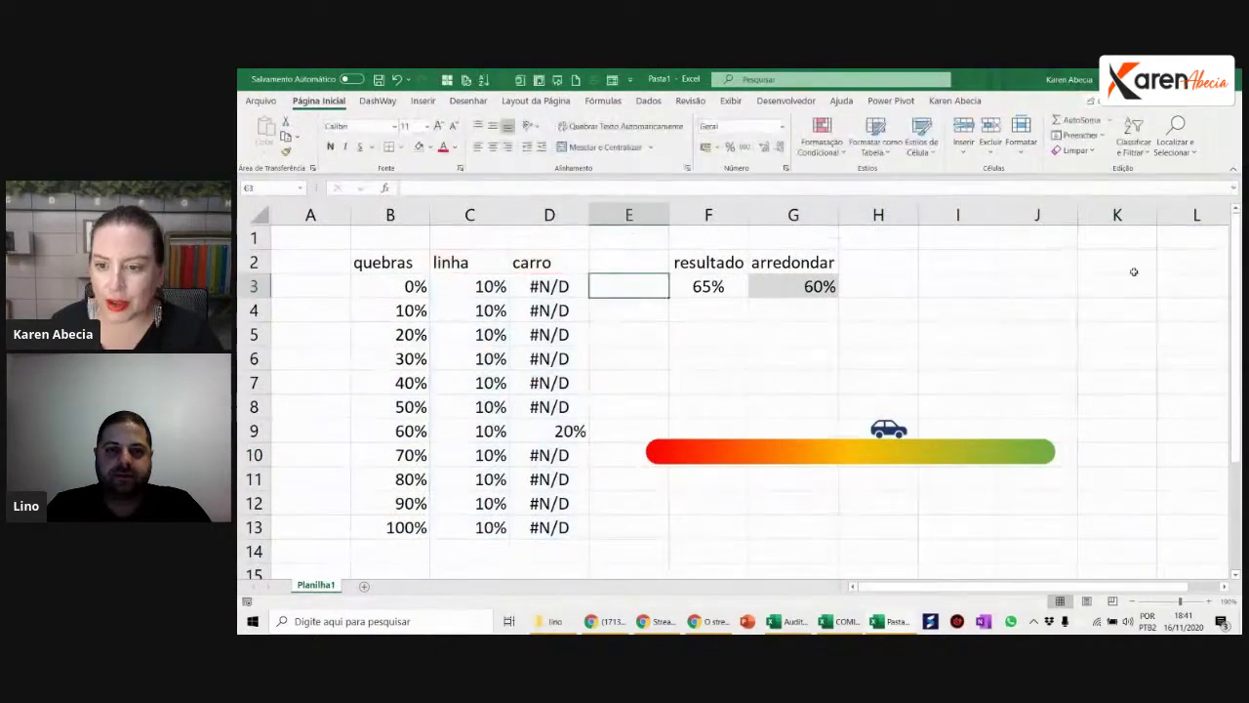
click(1136, 243)
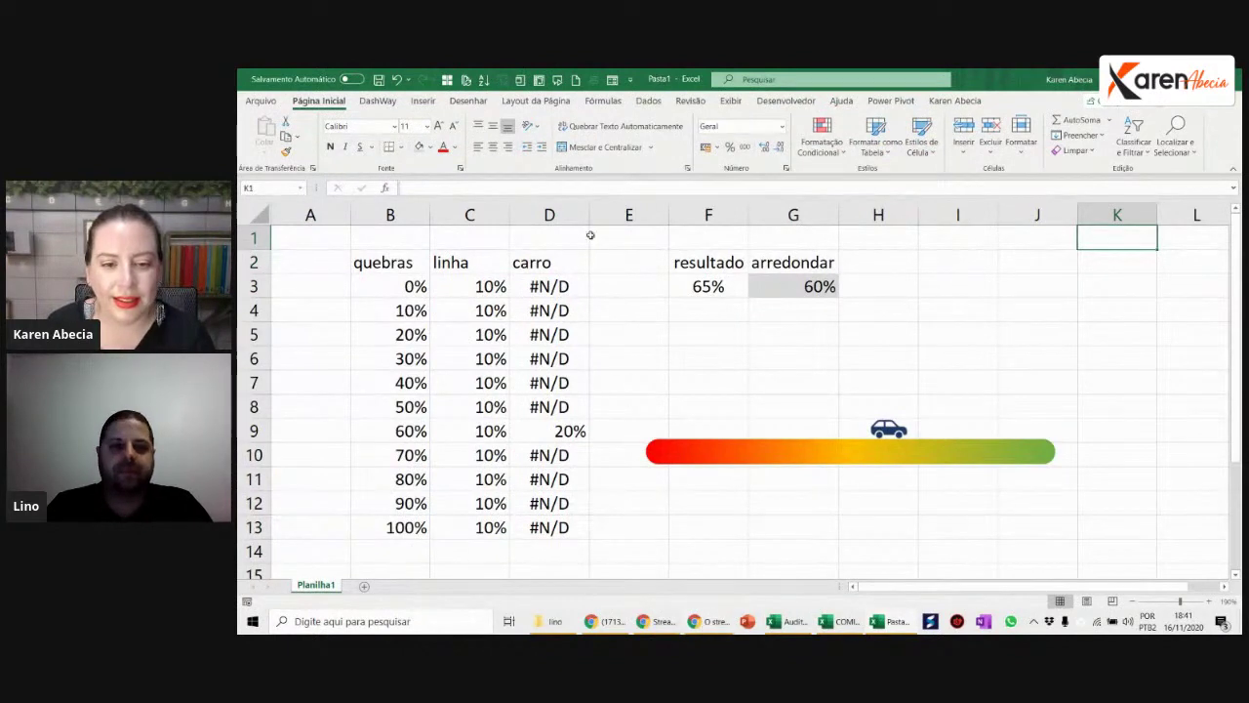
click(629, 237)
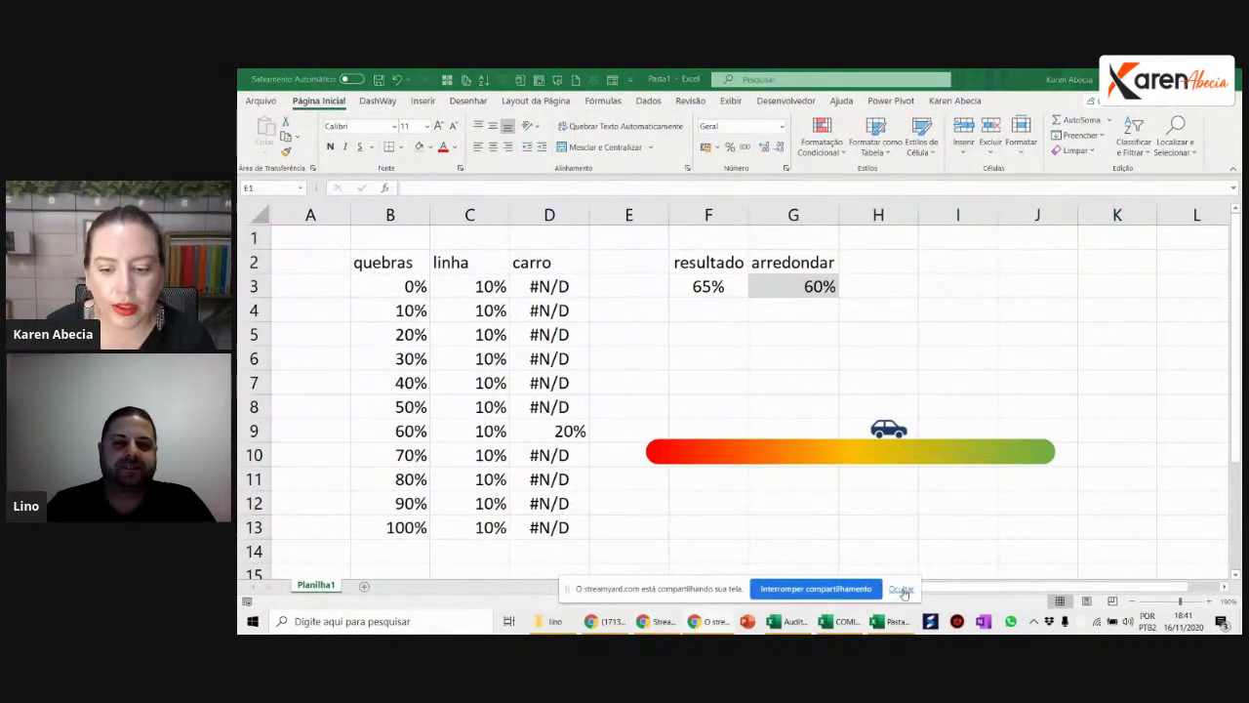
click(825, 589)
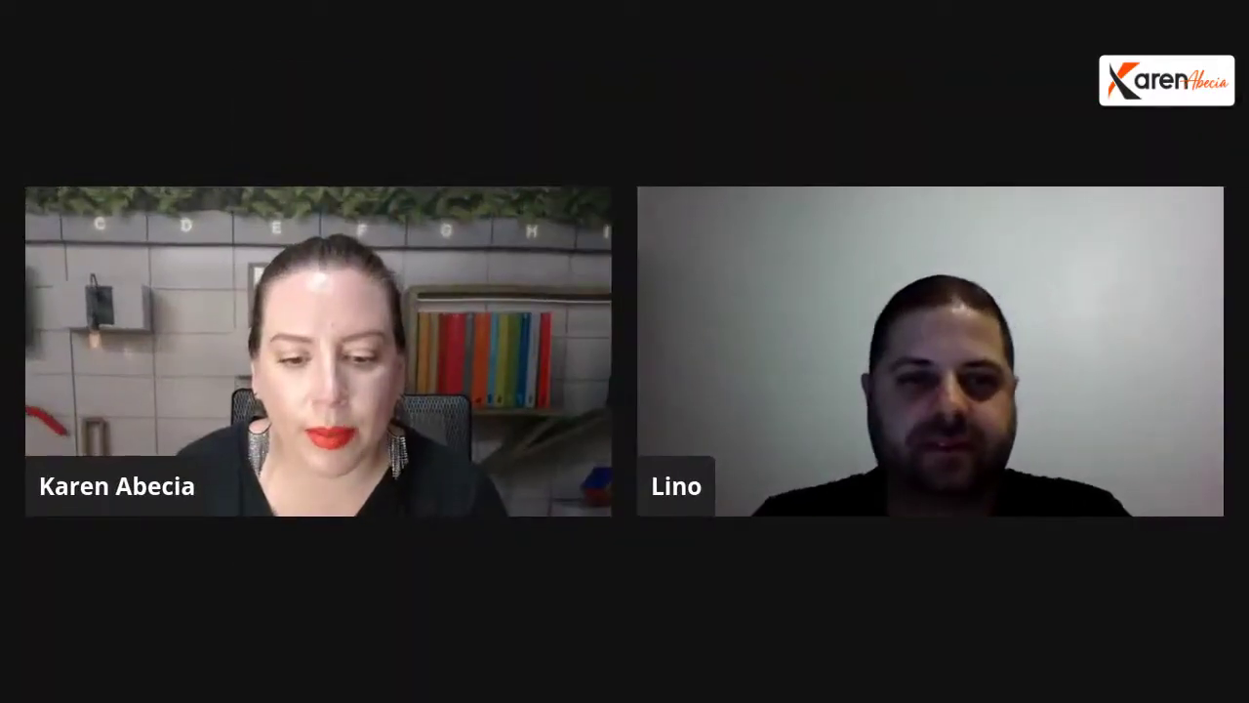